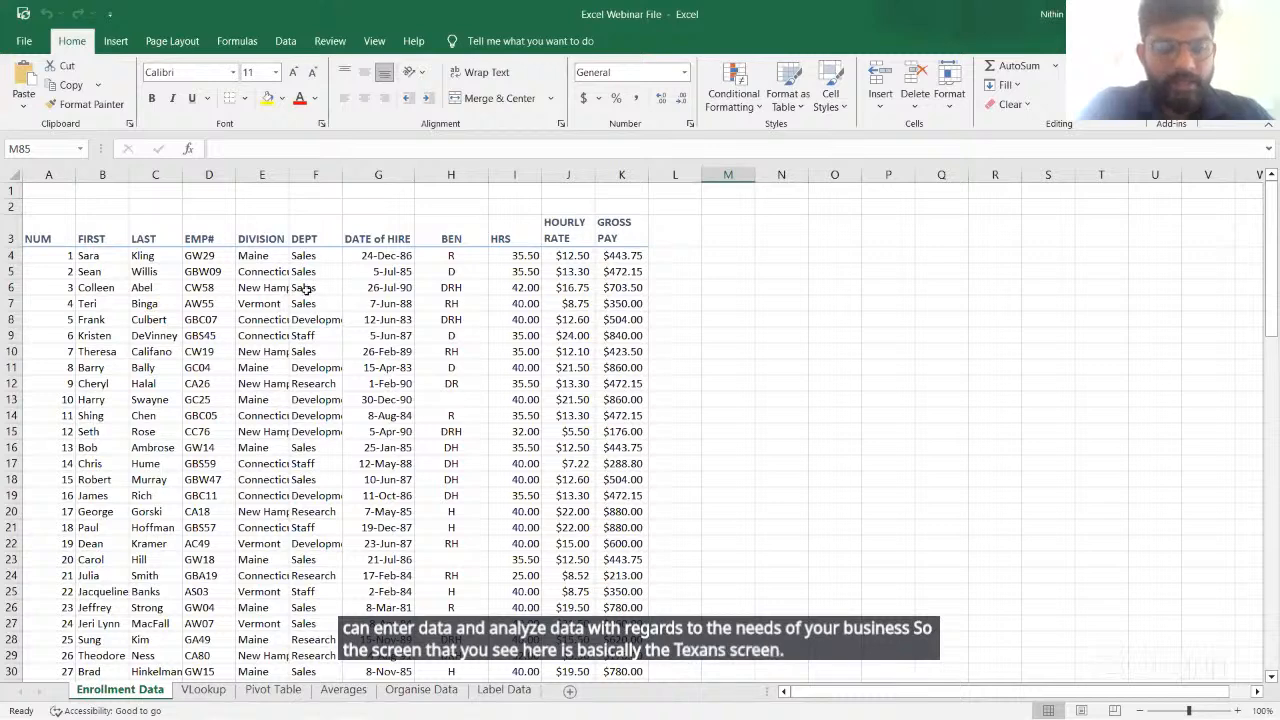
{"action": "left_click", "coordinate": [70, 216]}
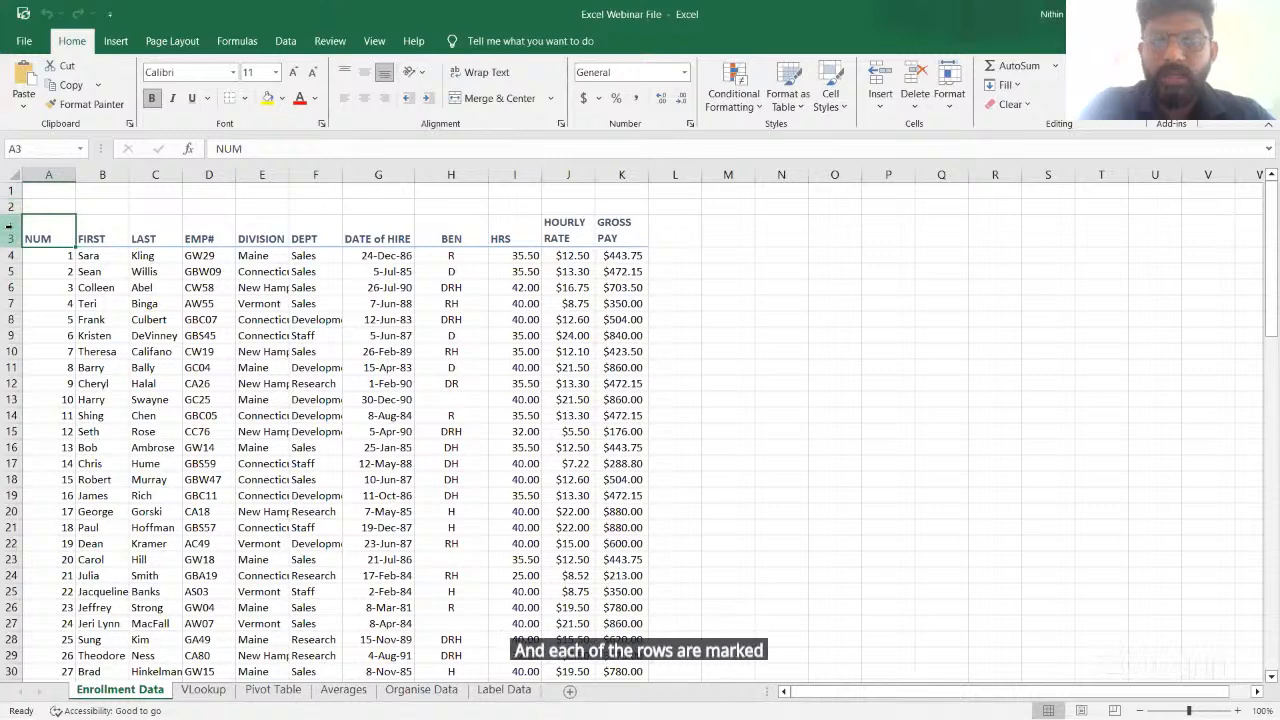
{"action": "left_click", "coordinate": [113, 331]}
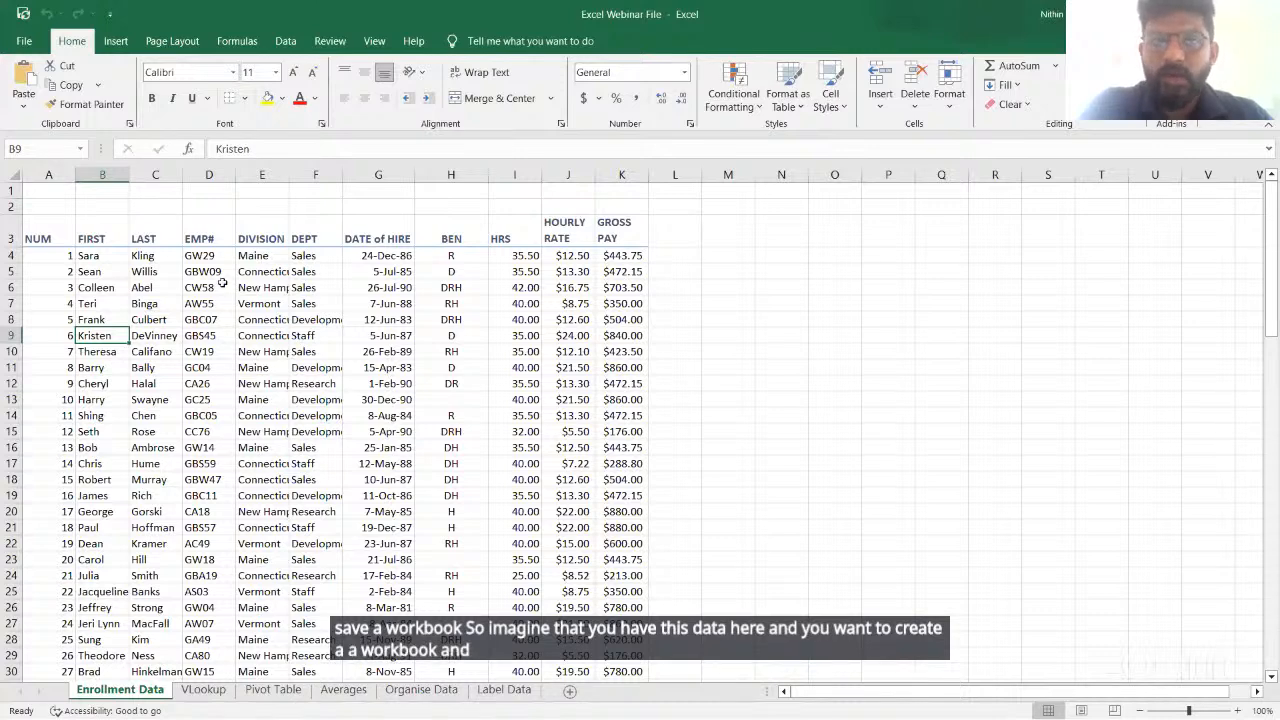
Create a blank workbook and enter "Save and enter" in A1 and 124 in B1
{"action": "left_click", "coordinate": [18, 46]}
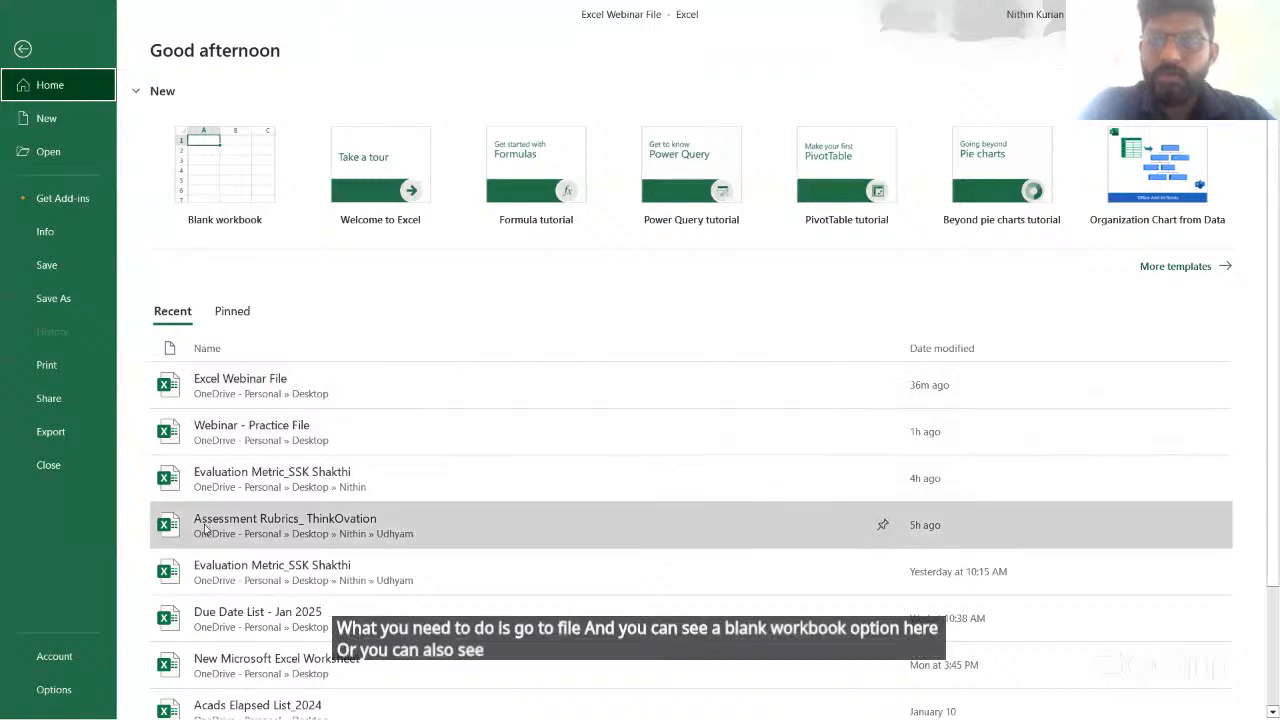
{"action": "left_click", "coordinate": [217, 210]}
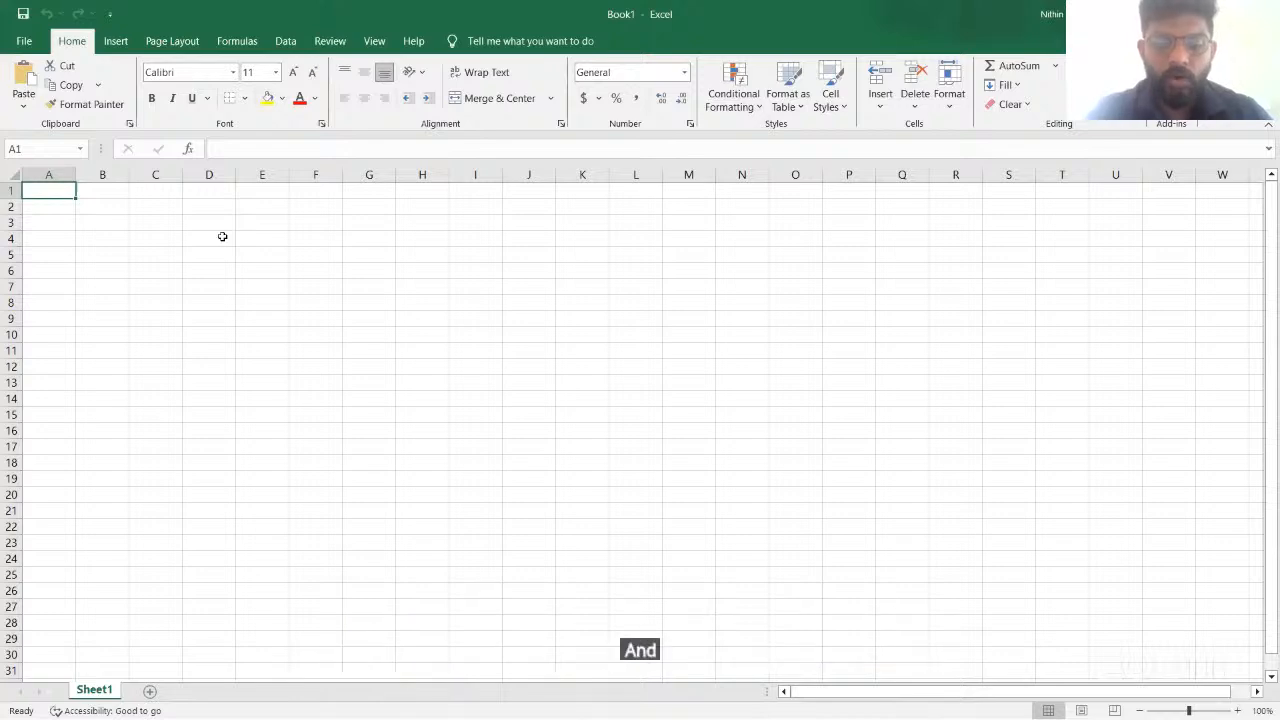
{"action": "type", "text": "Save"}
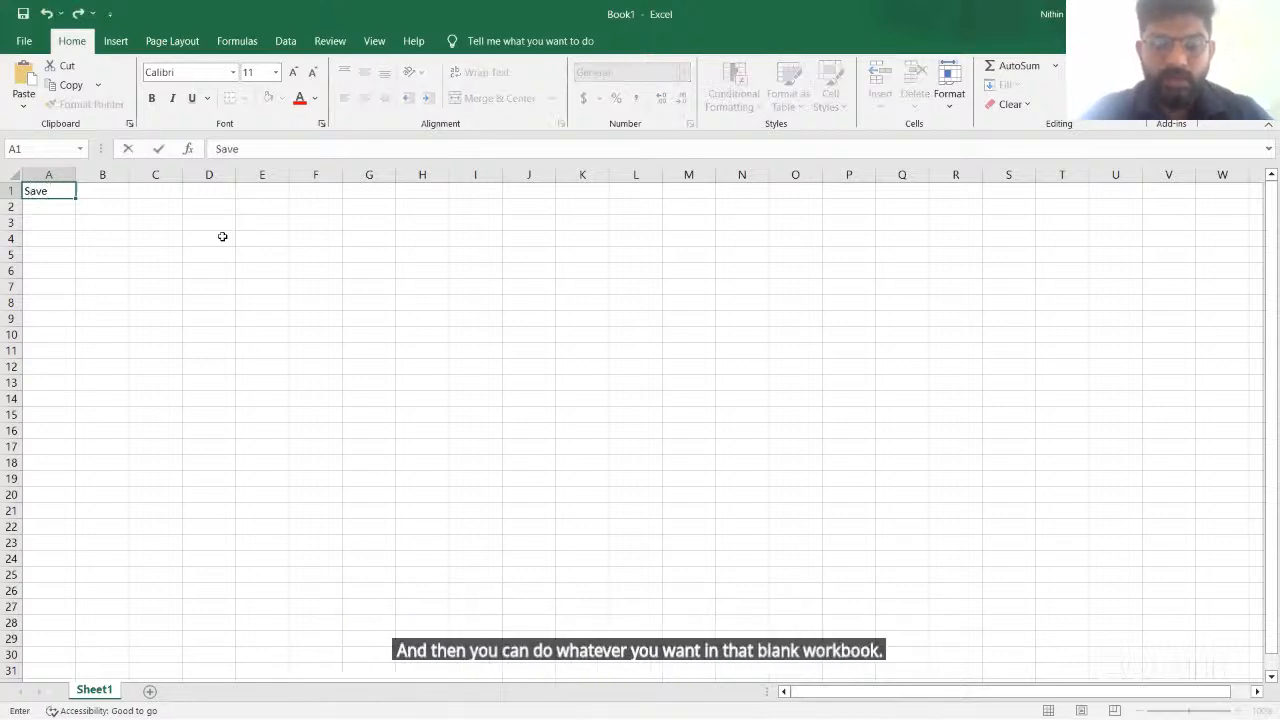
{"action": "type", "text": " and "}
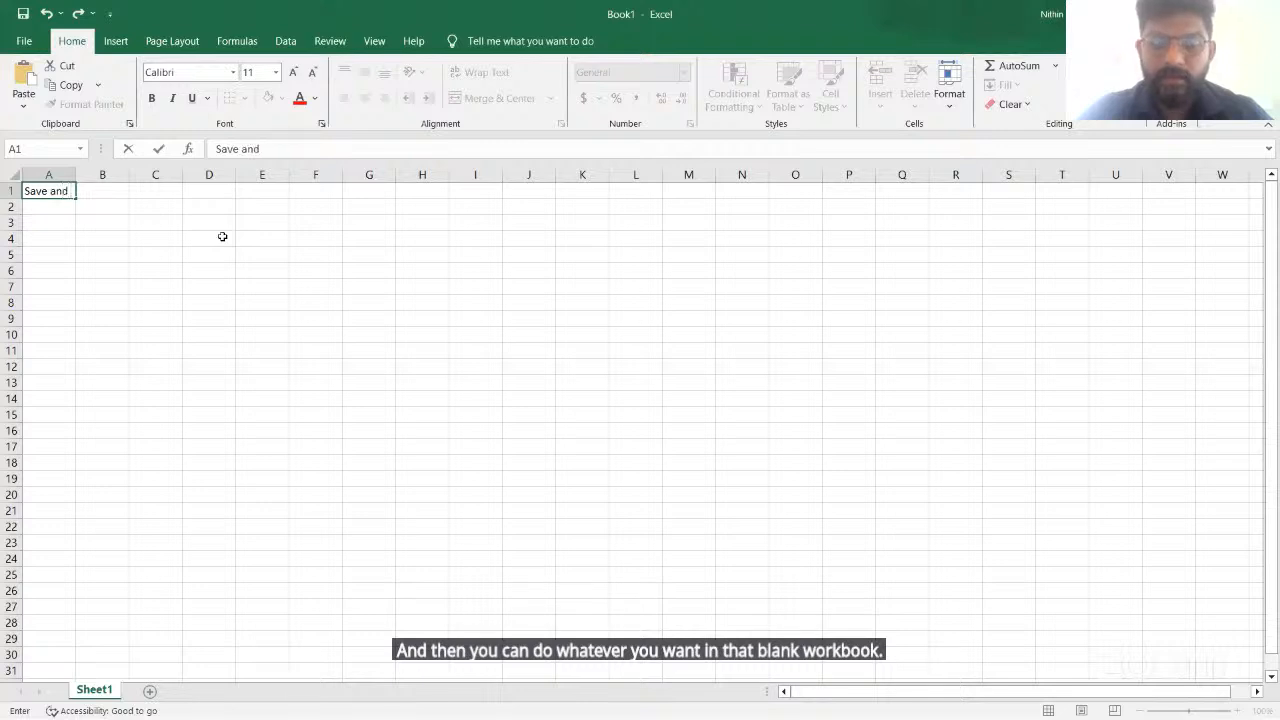
{"action": "type", "text": "ent"}
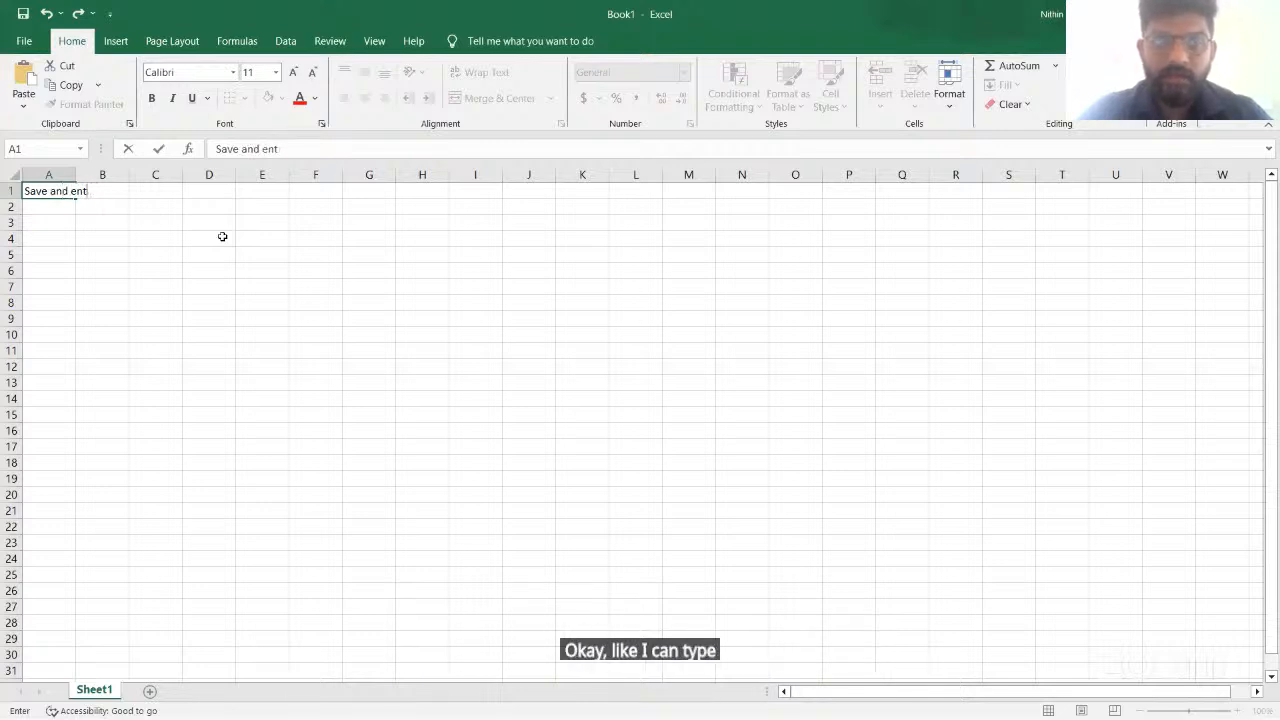
{"action": "type", "text": "er"}
{"action": "key", "text": "Tab"}
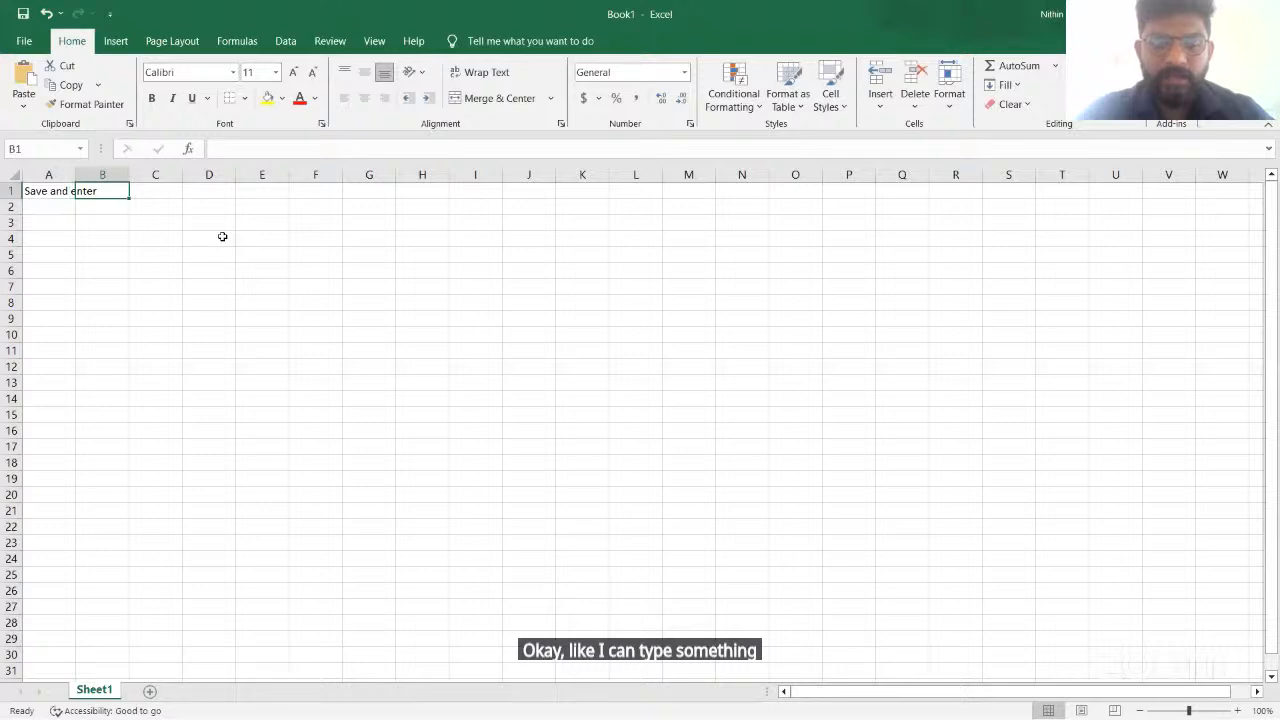
{"action": "type", "text": "12"}
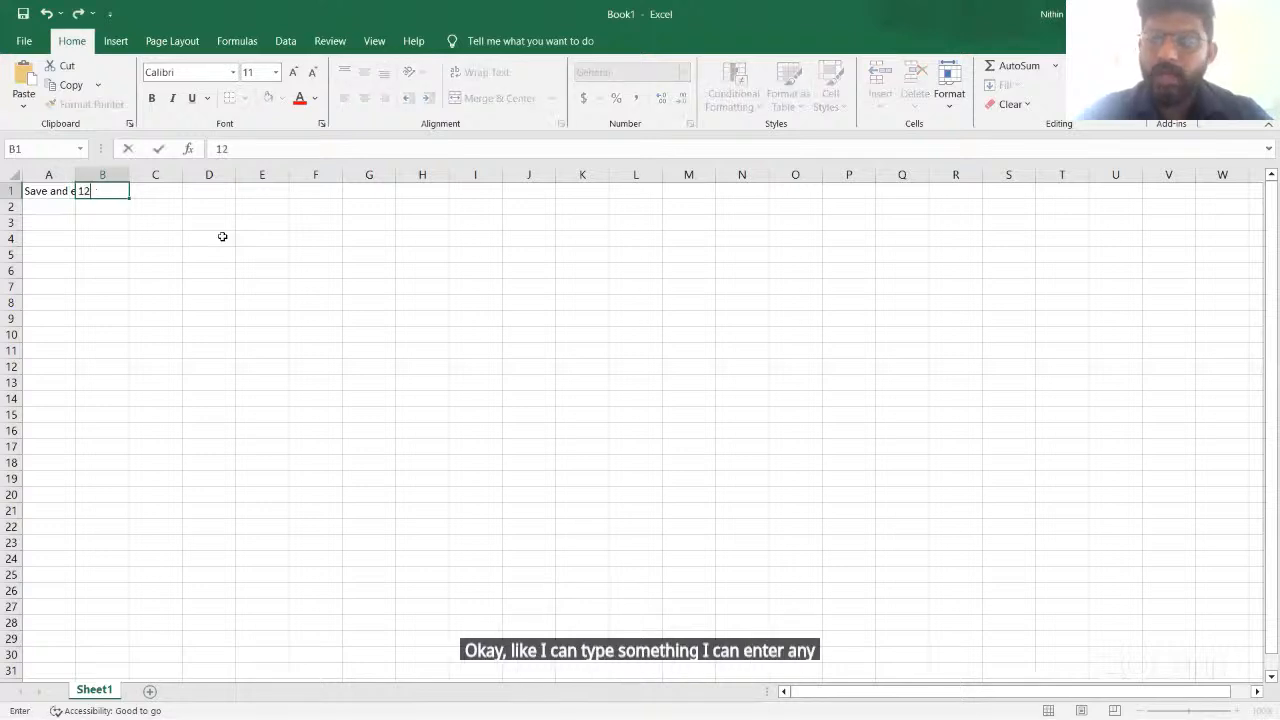
{"action": "type", "text": "4"}
{"action": "left_click", "coordinate": [206, 270]}
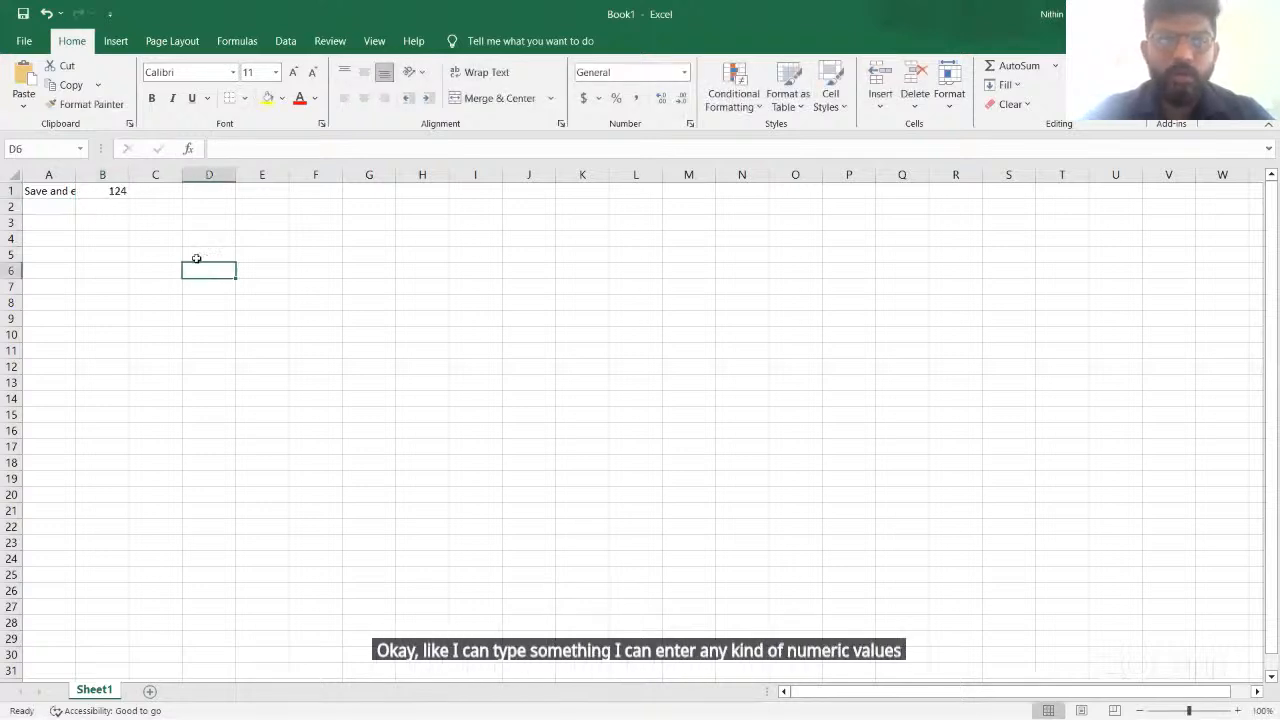
Bring up the save options for the new workbook, cancel them, and close the workbook without saving
{"action": "left_click", "coordinate": [23, 14]}
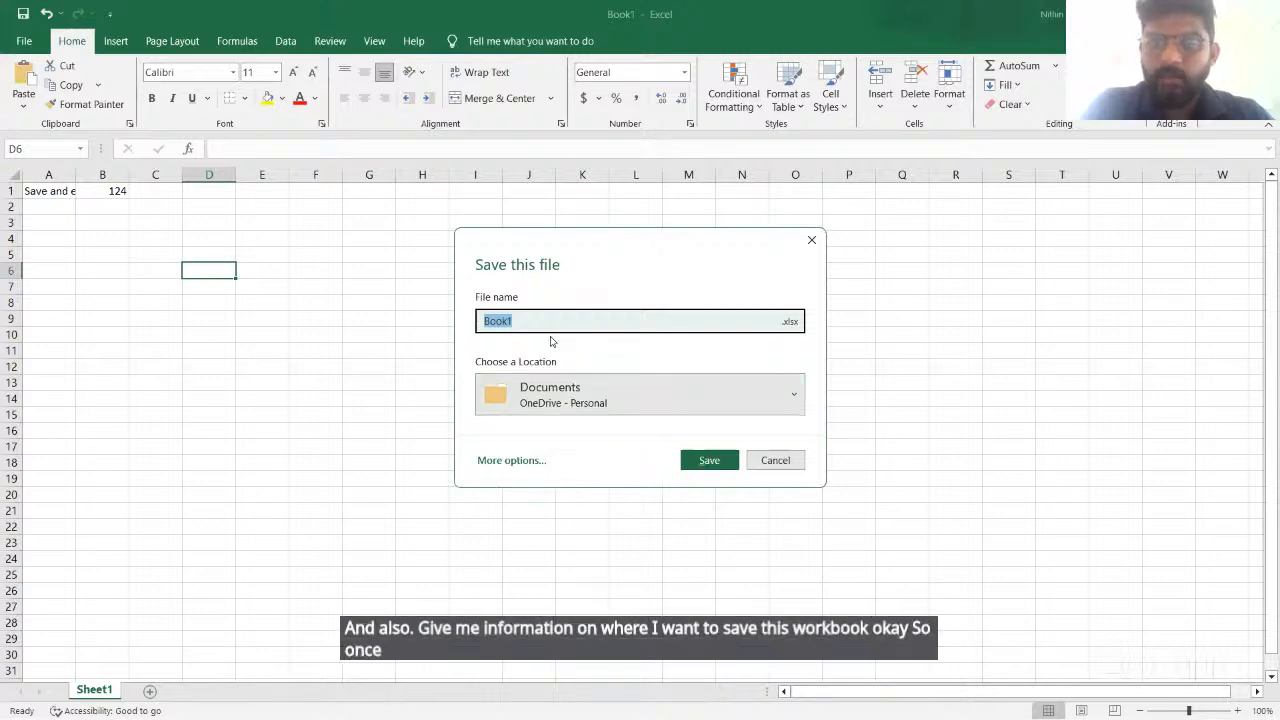
{"action": "left_click", "coordinate": [813, 241]}
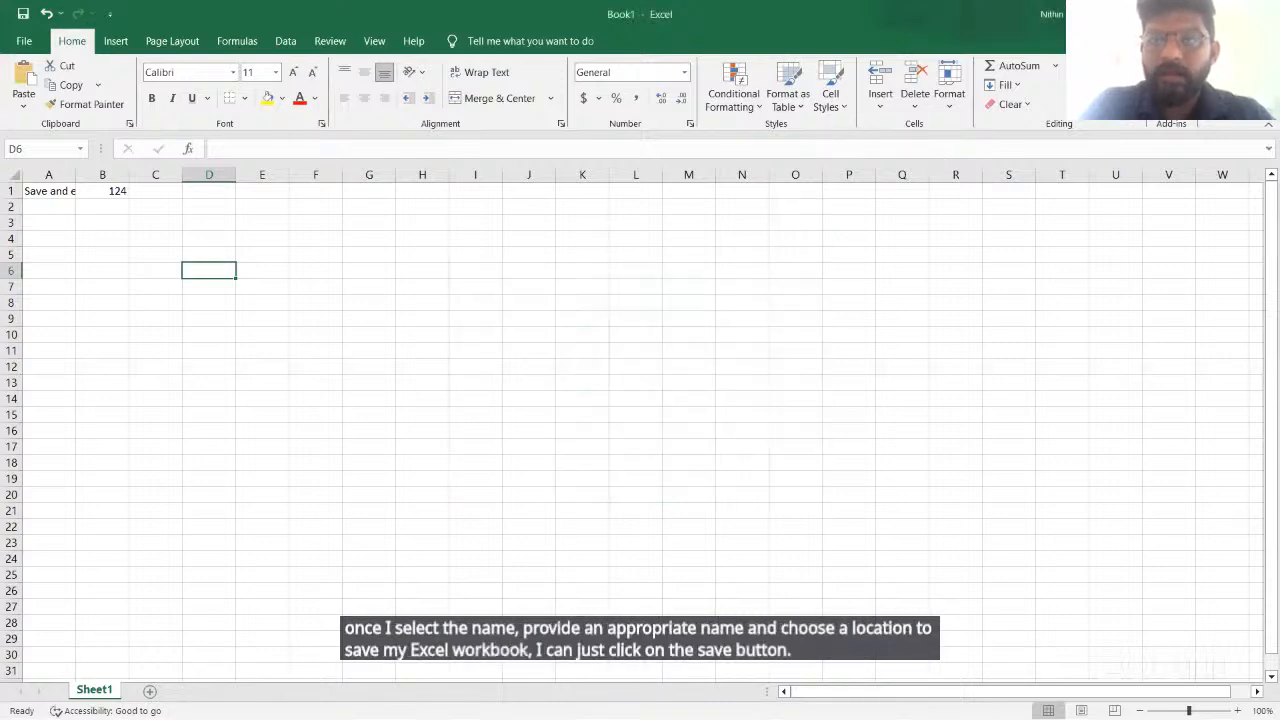
{"action": "key", "text": "ctrl+w"}
{"action": "left_click", "coordinate": [700, 459]}
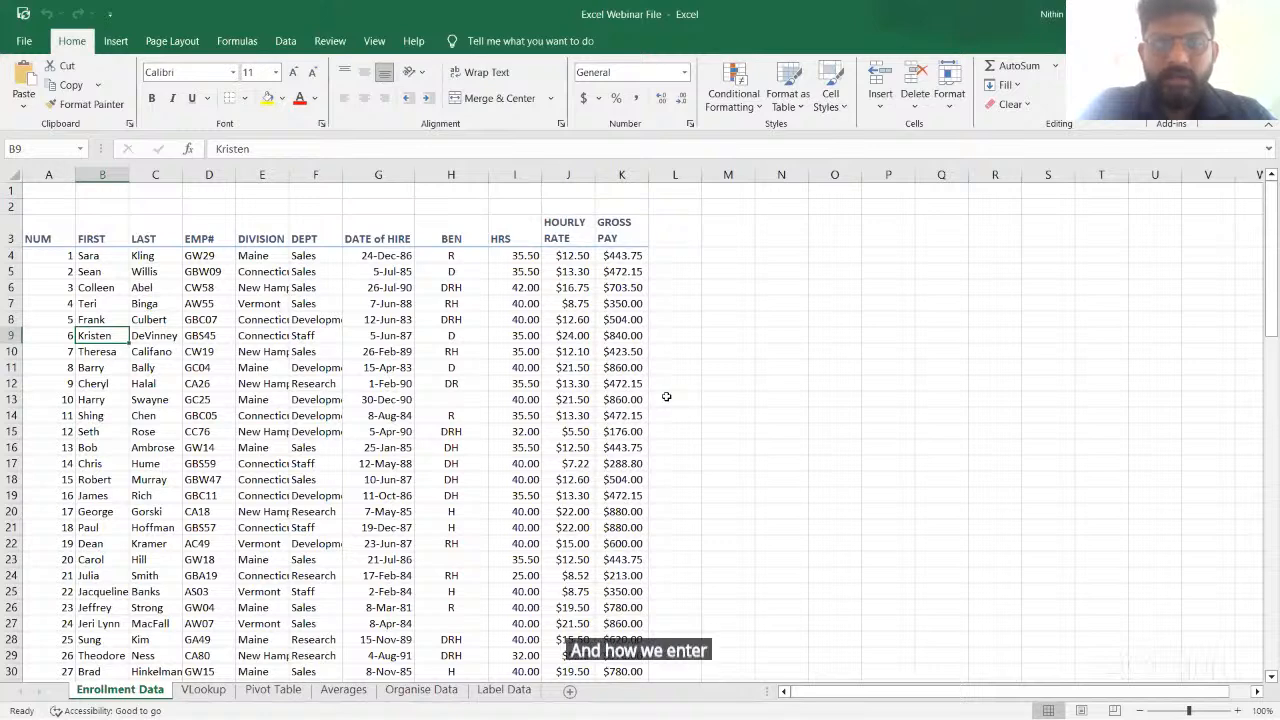
Try entering the text "En" and the number 12 in cell L4 beside the employee data, clearing each entry
{"action": "left_click", "coordinate": [668, 216]}
{"action": "left_click", "coordinate": [722, 230]}
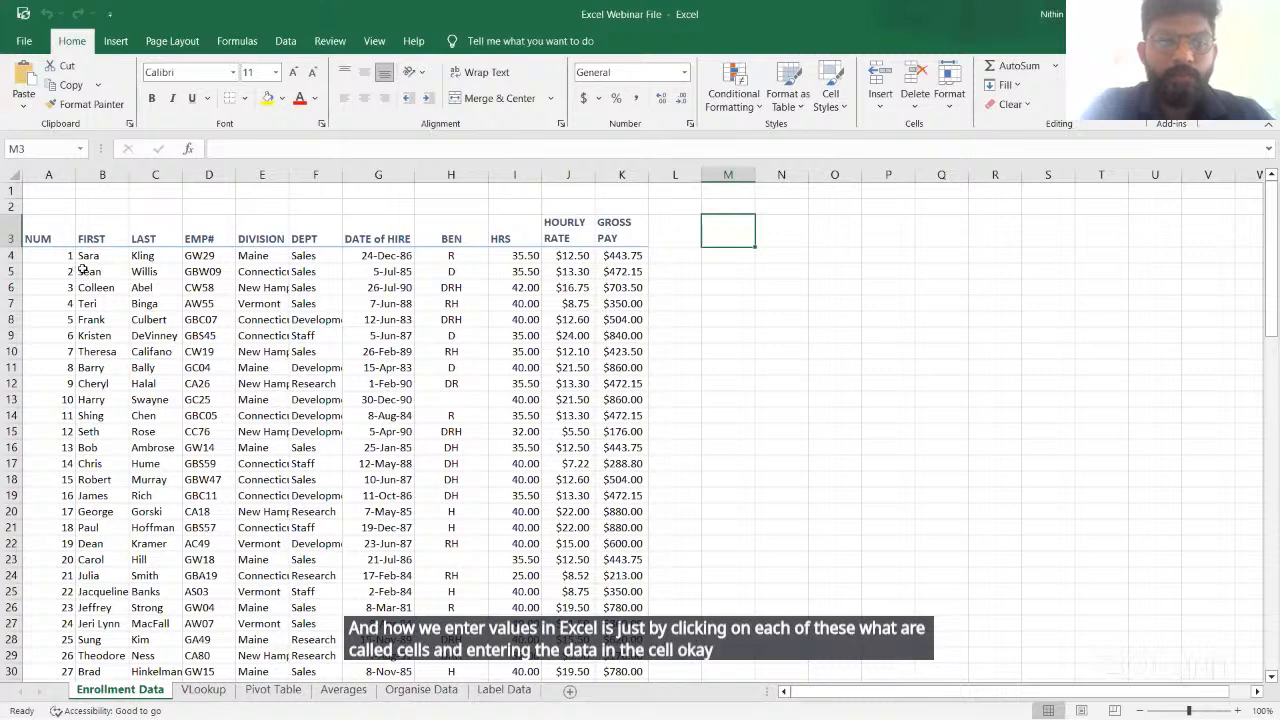
{"action": "left_click", "coordinate": [664, 260]}
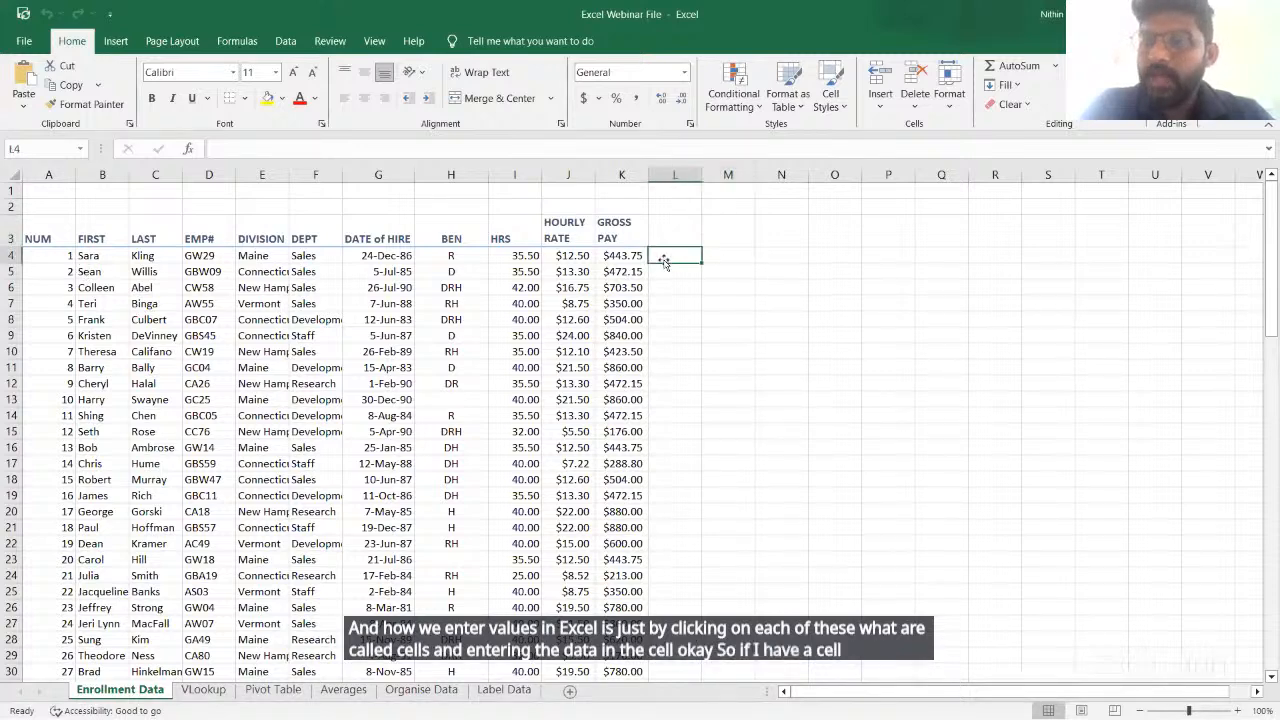
{"action": "type", "text": "En"}
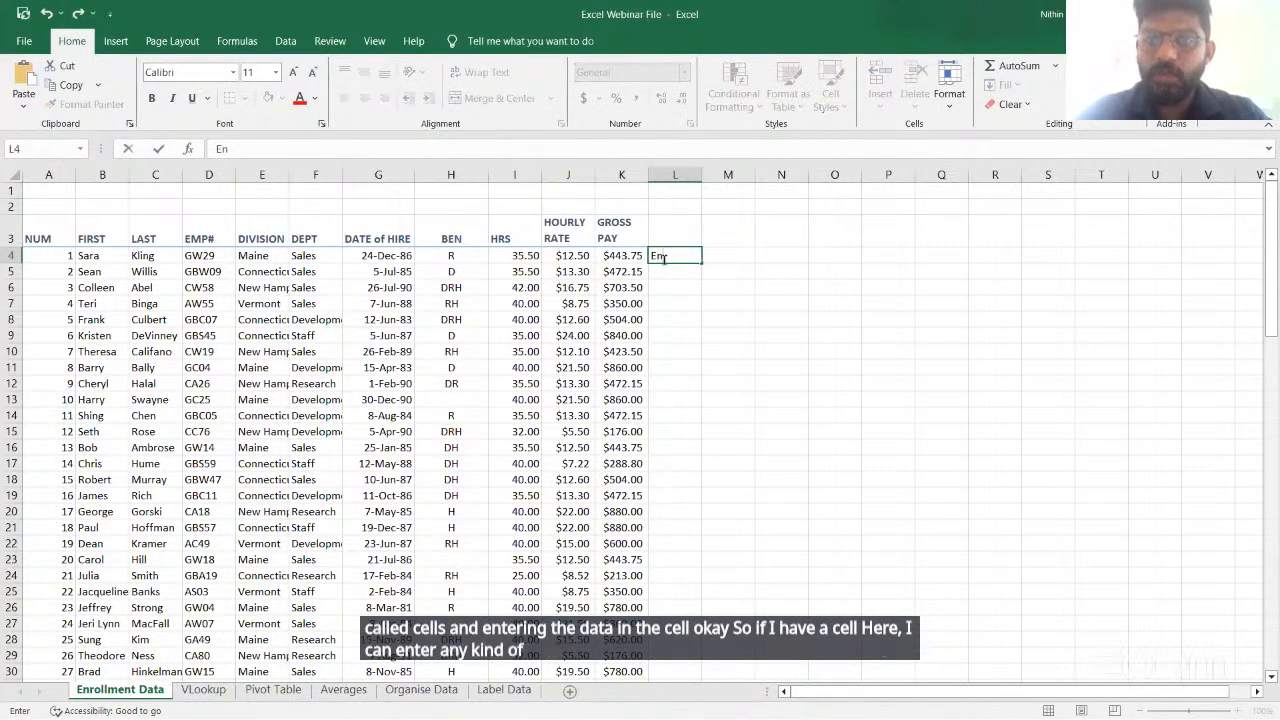
{"action": "key", "text": "BackSpace"}
{"action": "key", "text": "BackSpace"}
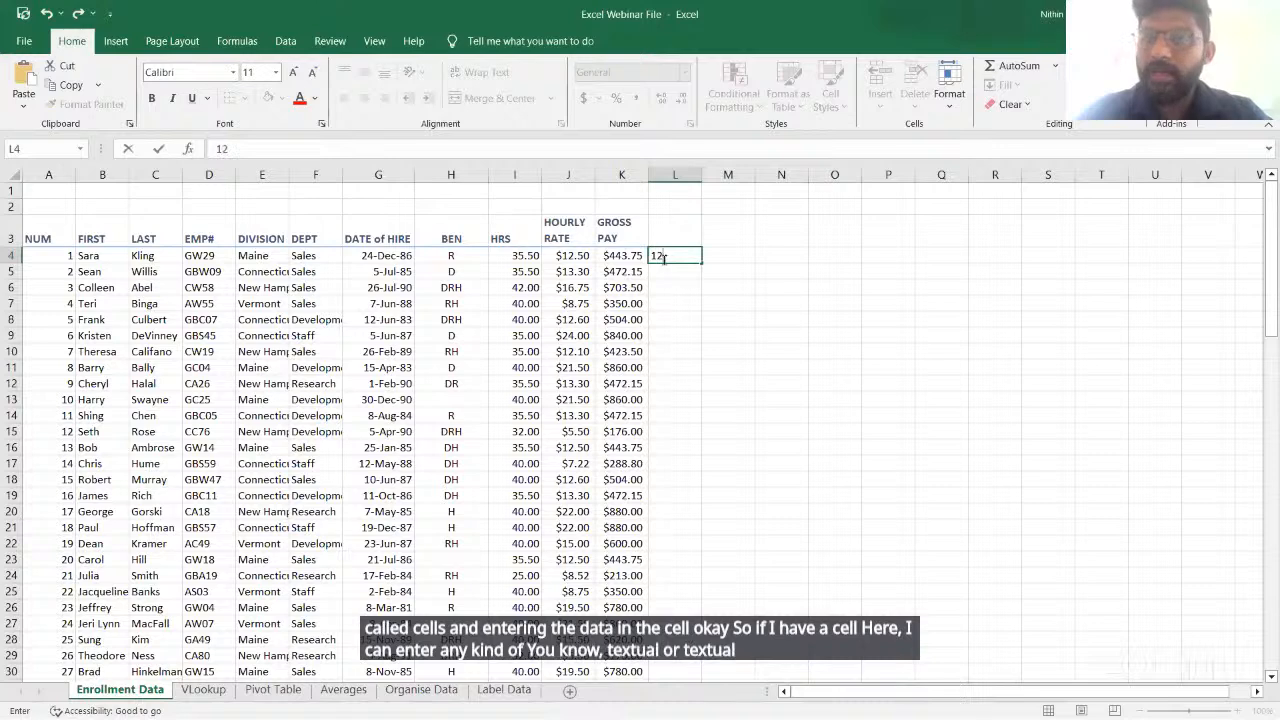
{"action": "type", "text": "1"}
{"action": "key", "text": "BackSpace"}
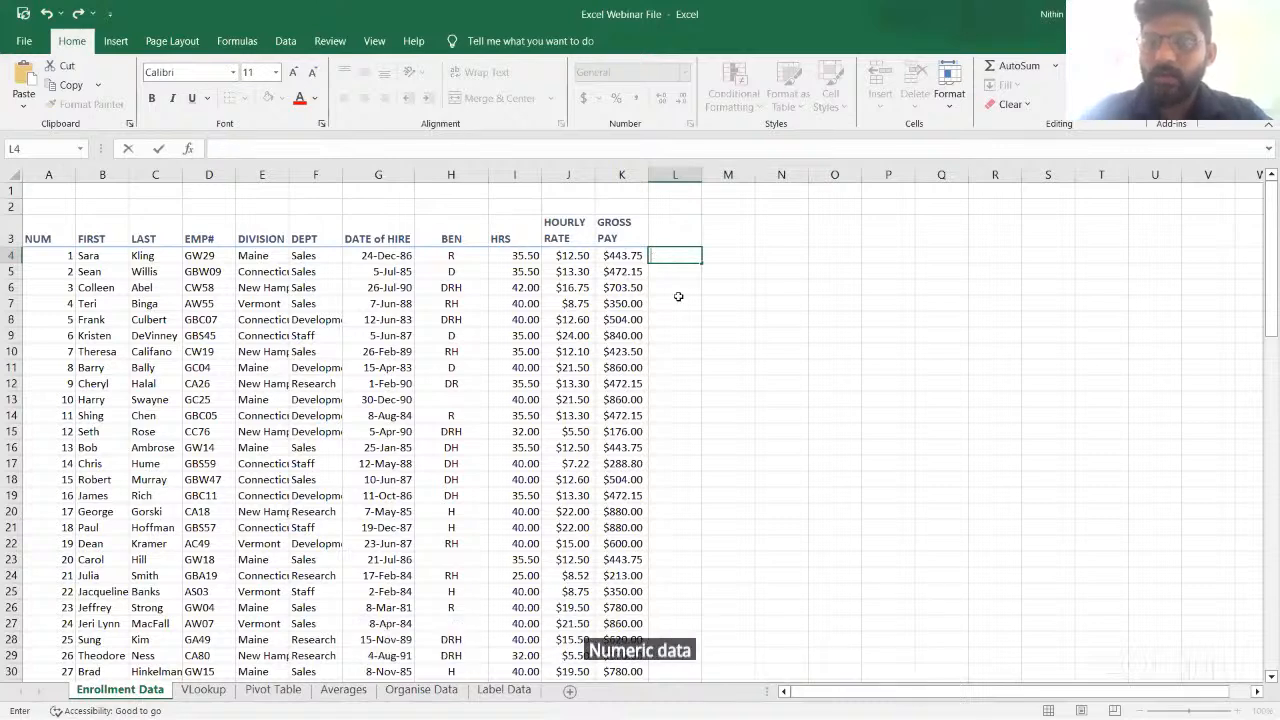
{"action": "key", "text": "Escape"}
{"action": "key", "text": "Return"}
Highlight column L and row 4 to show how cell L4 is addressed, ending on that cell
{"action": "left_click", "coordinate": [666, 255]}
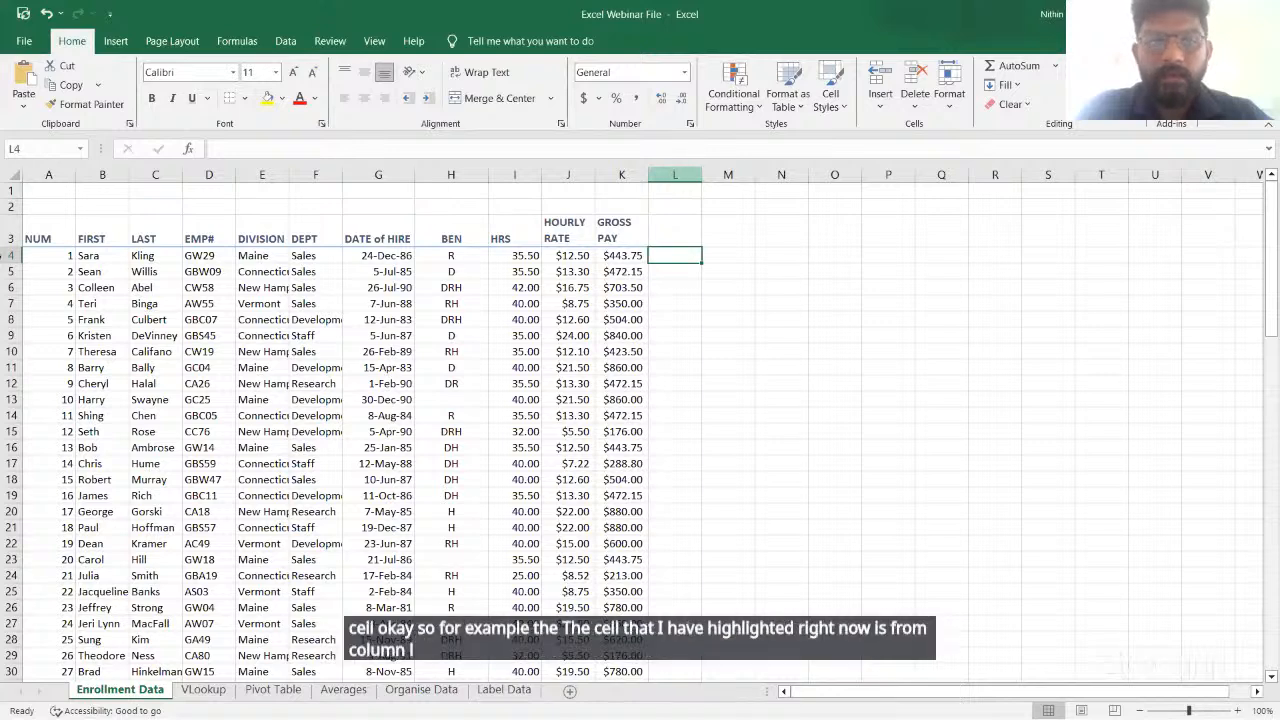
{"action": "left_click", "coordinate": [675, 174]}
{"action": "left_click", "coordinate": [12, 256]}
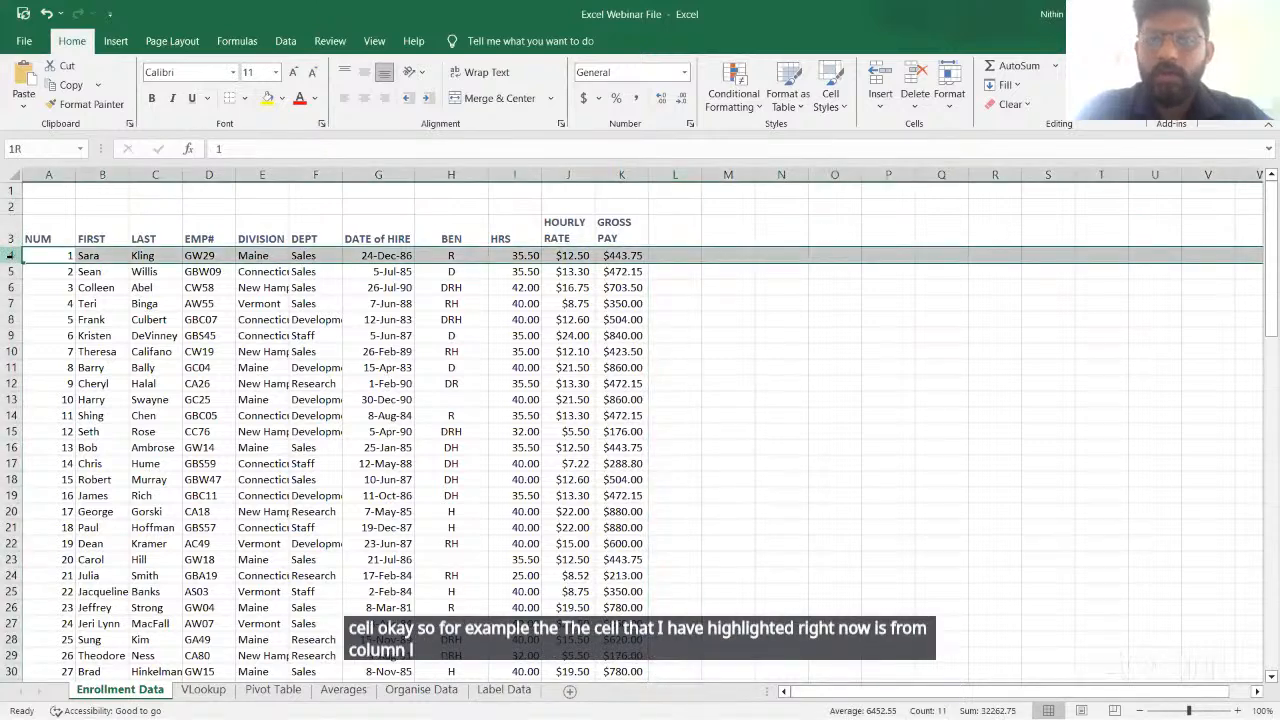
{"action": "left_click", "coordinate": [678, 255]}
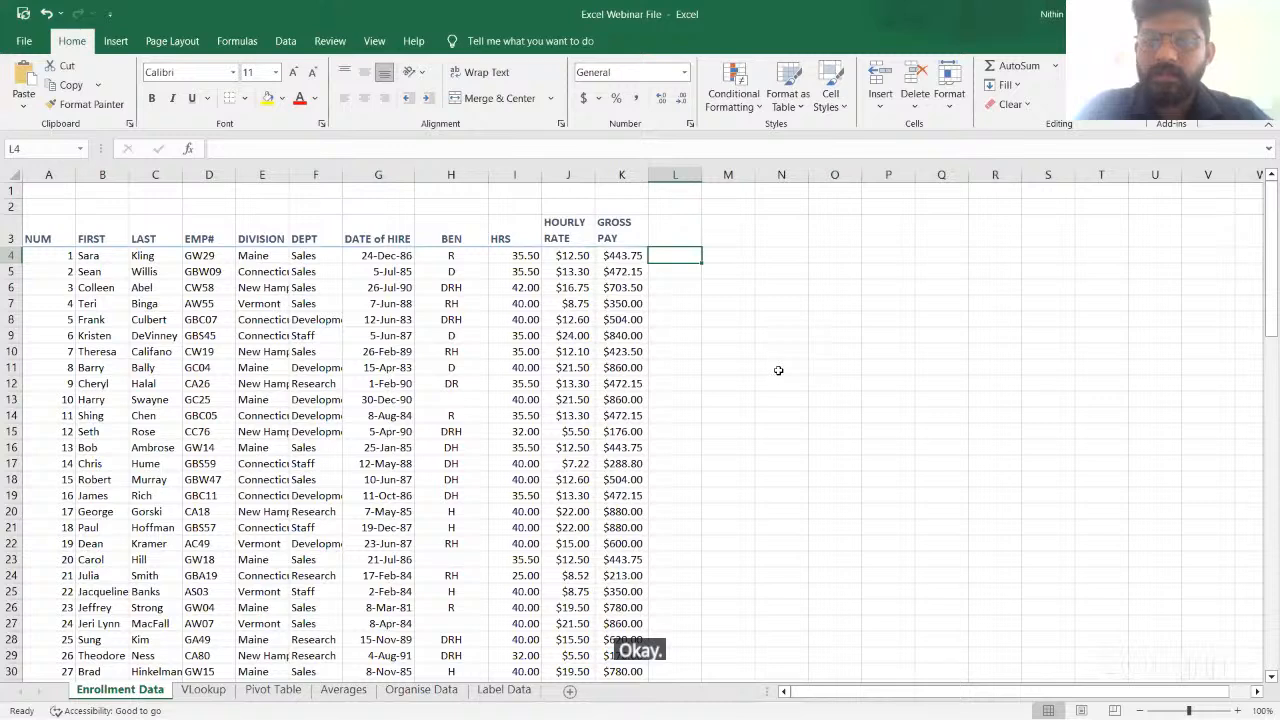
Highlight row 11 and column N to show how cell N11 is addressed, ending on that cell
{"action": "left_click", "coordinate": [778, 371]}
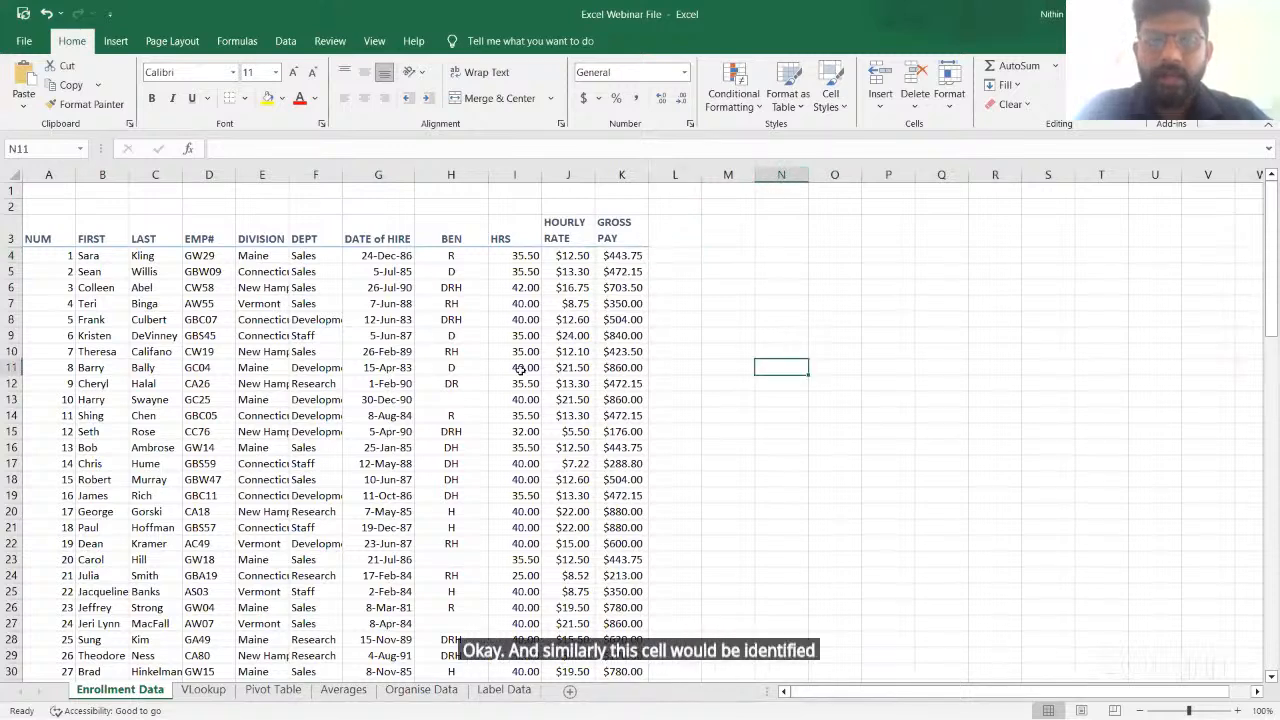
{"action": "left_click", "coordinate": [10, 367]}
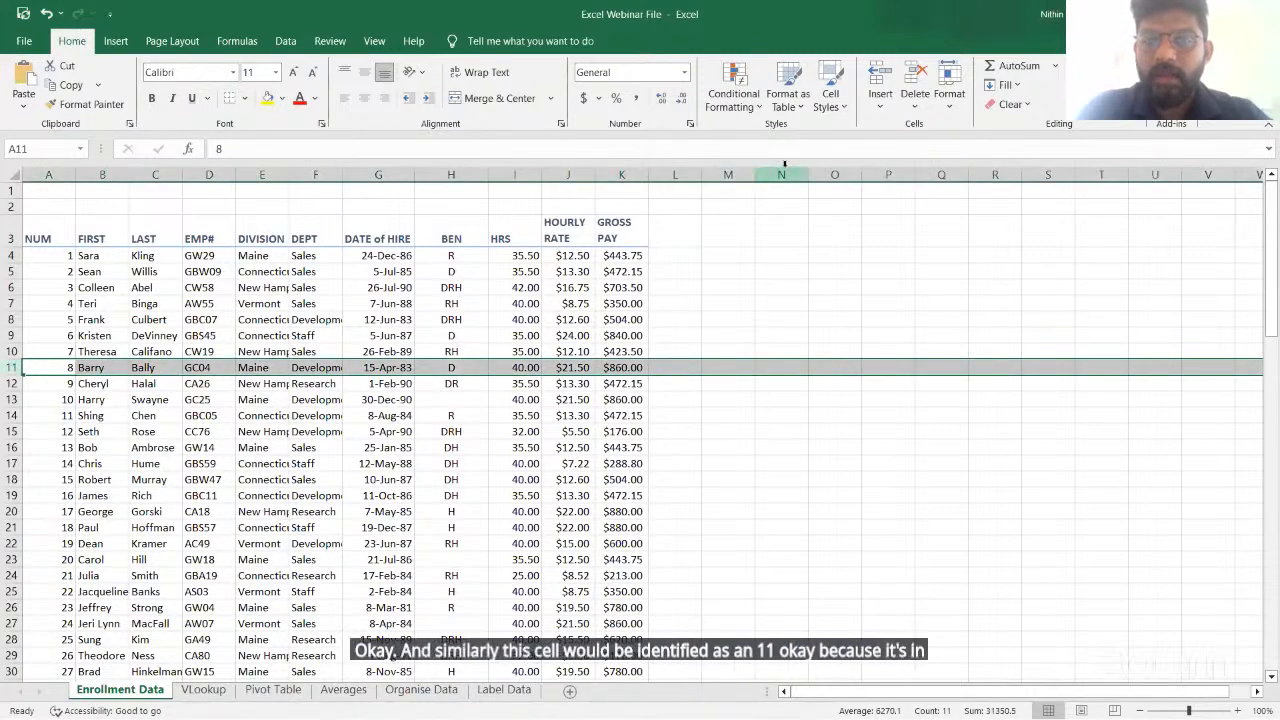
{"action": "left_click", "coordinate": [781, 174]}
{"action": "left_click", "coordinate": [773, 369]}
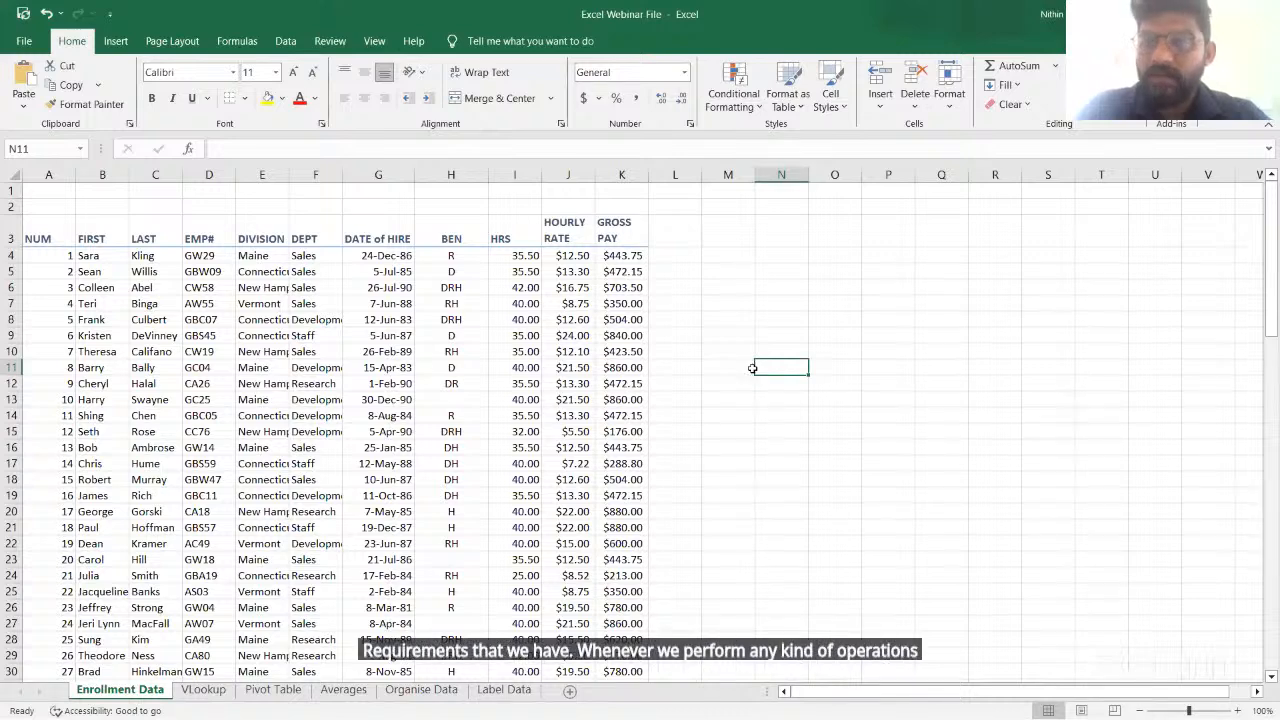
Highlight the header row A3:K3 and go through some of the record cells below it
{"action": "left_click", "coordinate": [722, 240]}
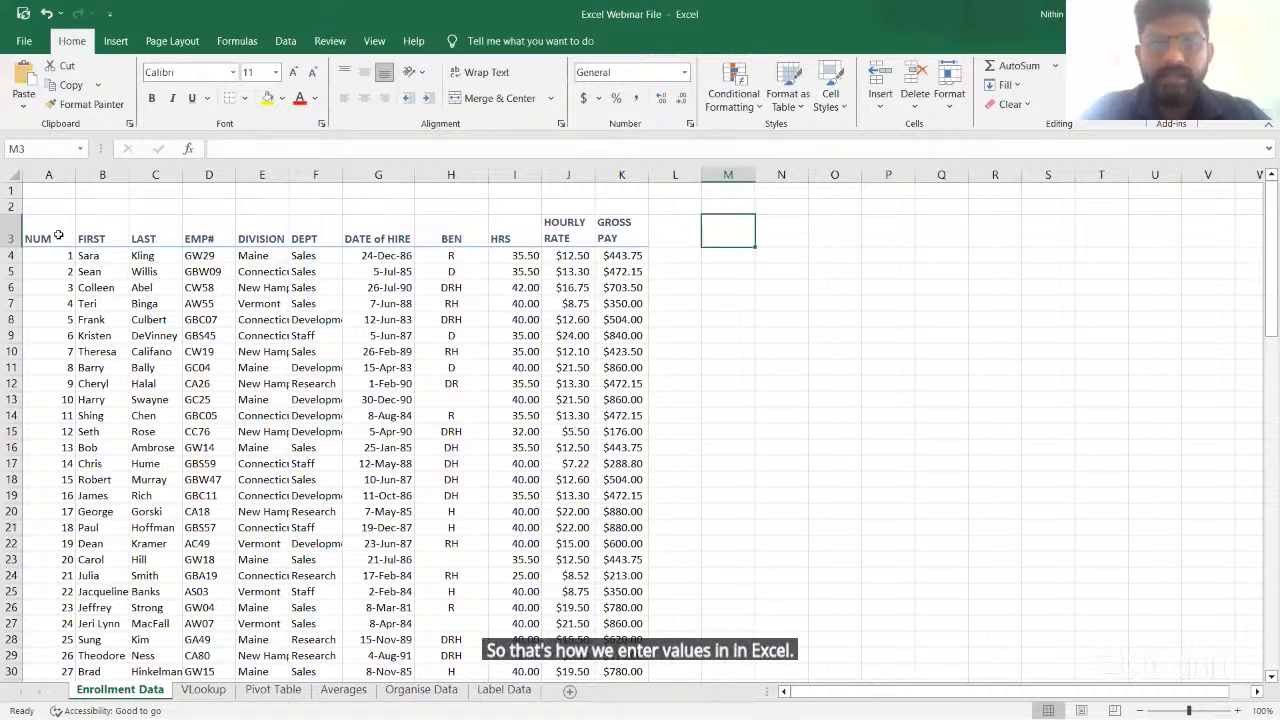
{"action": "left_click_drag", "start_coordinate": [58, 235], "coordinate": [604, 229]}
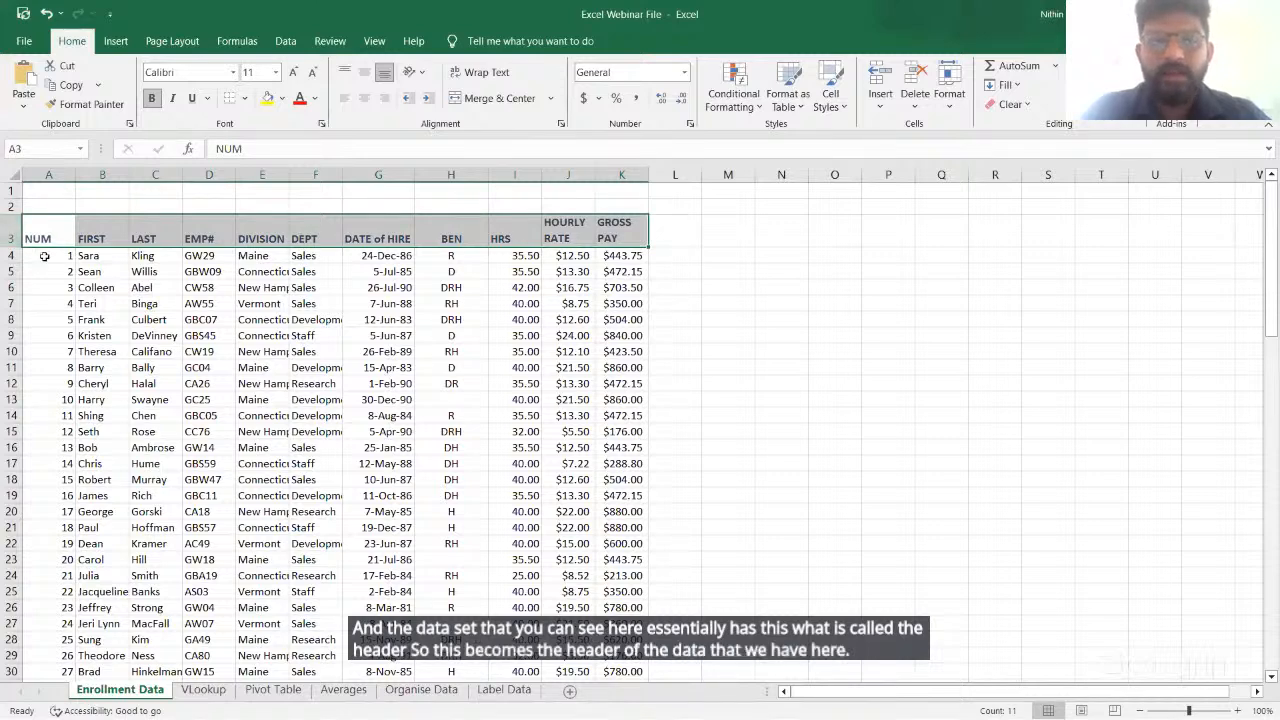
{"action": "left_click", "coordinate": [44, 257]}
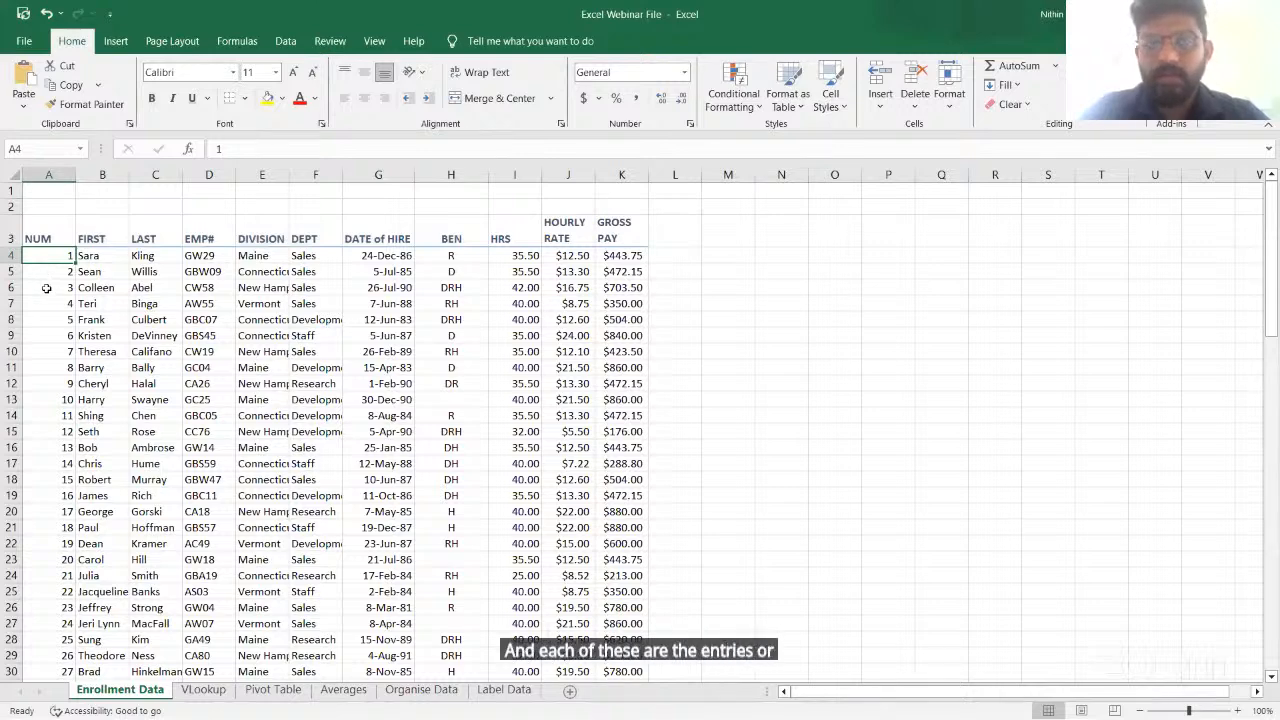
{"action": "key", "text": "Down"}
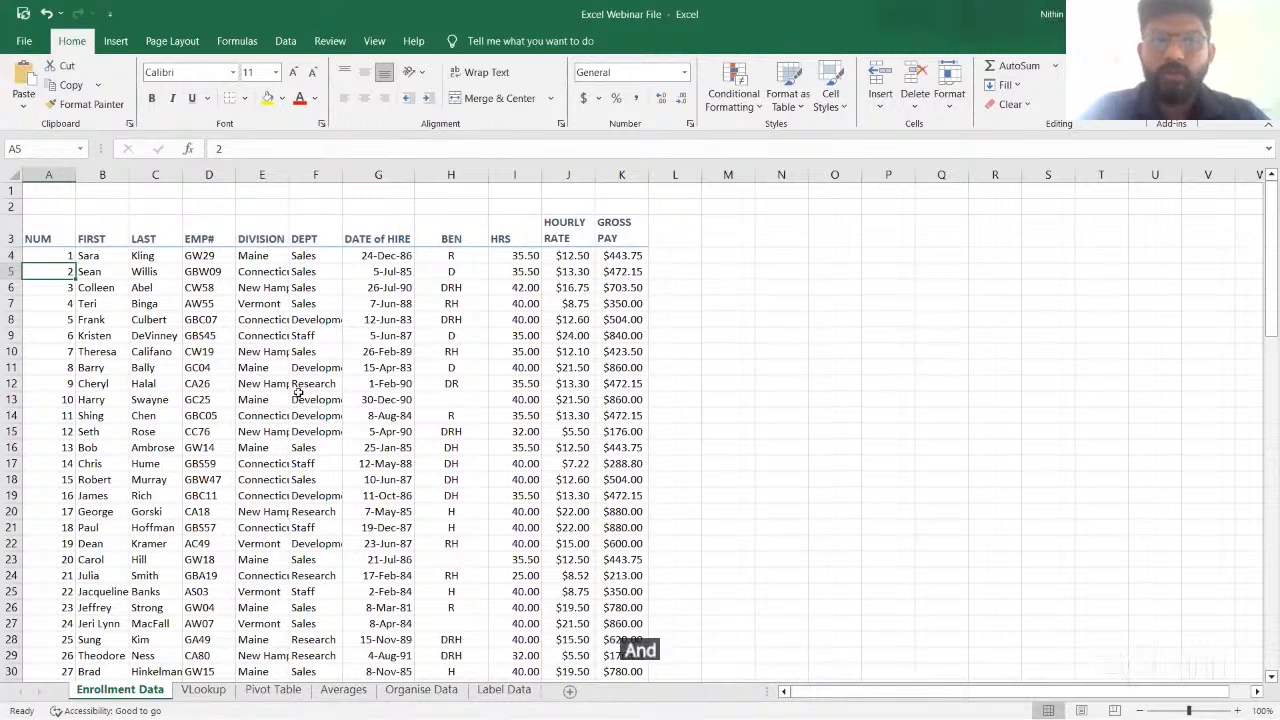
{"action": "left_click", "coordinate": [203, 337]}
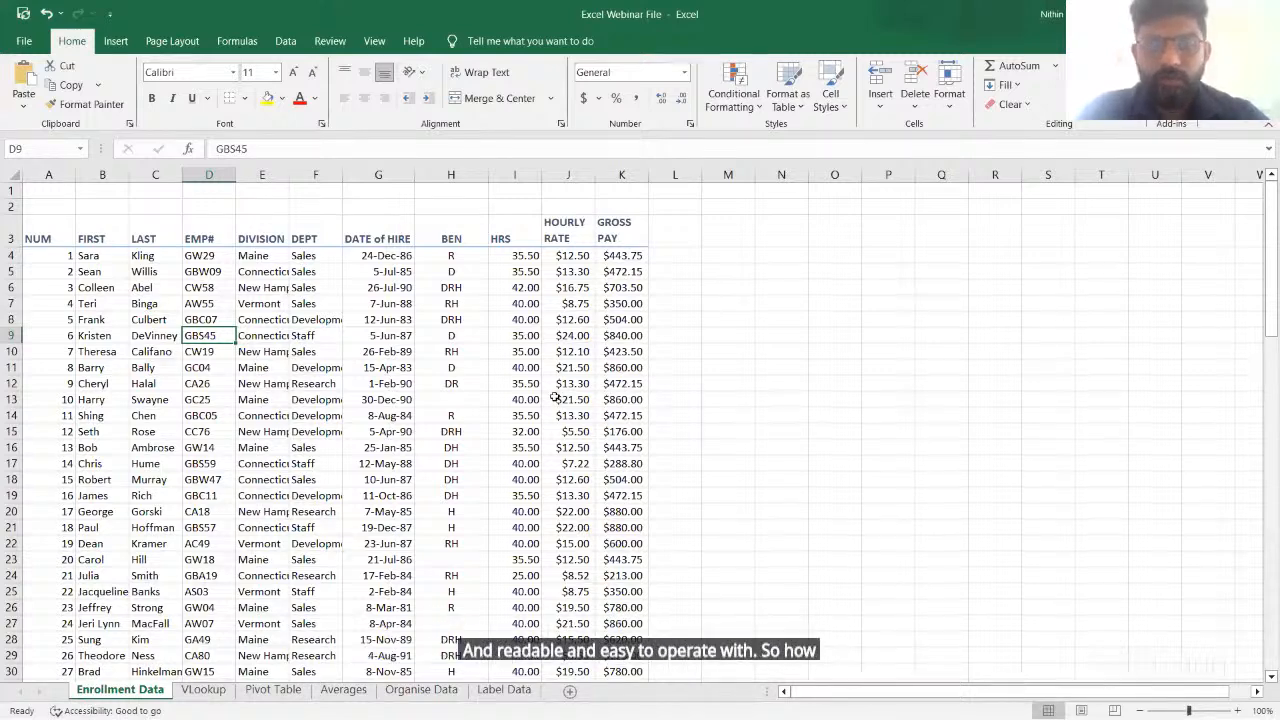
Select the entire data set from cell I14, and clear the selection with an empty cell outside it
{"action": "left_click", "coordinate": [494, 412]}
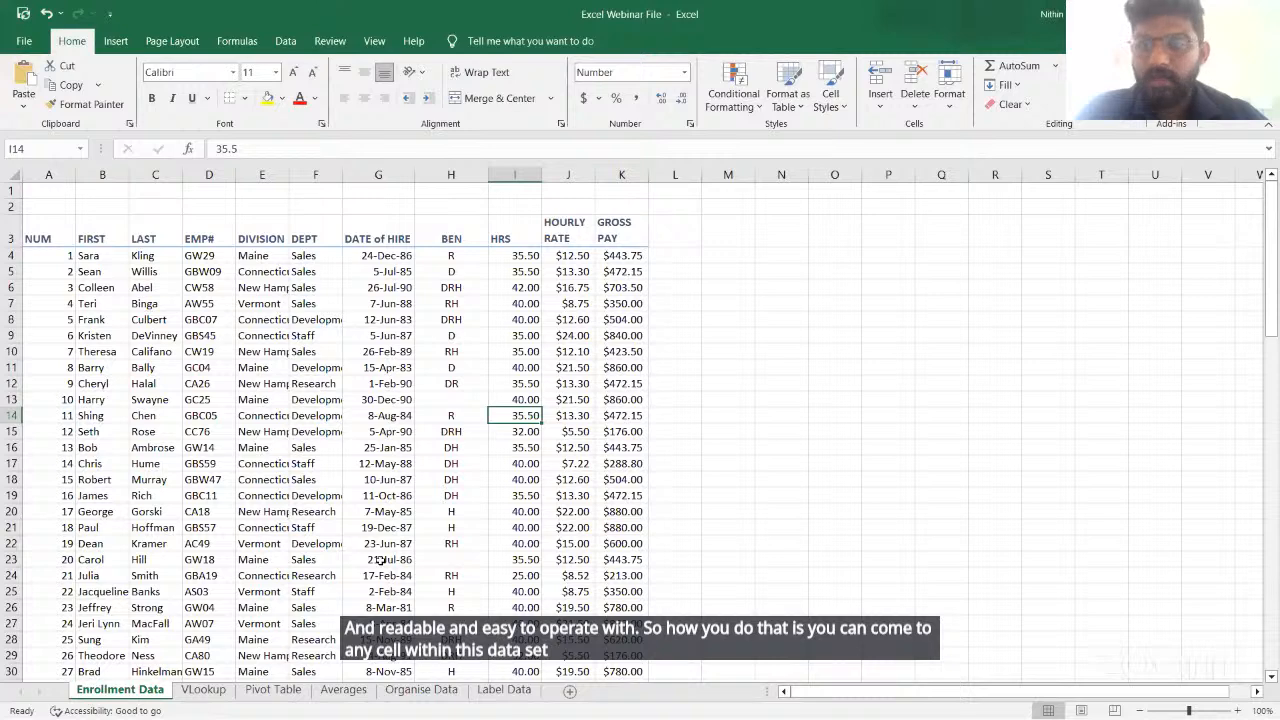
{"action": "key", "text": "ctrl+a"}
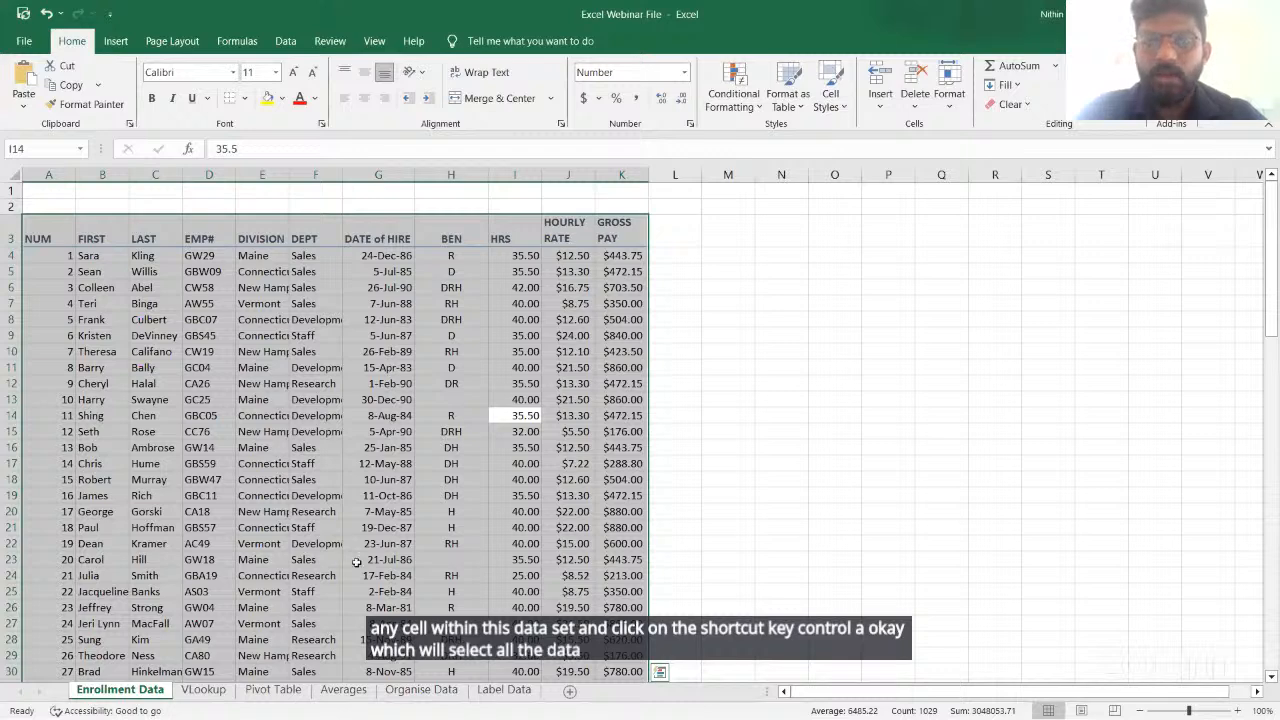
{"action": "left_click", "coordinate": [694, 546]}
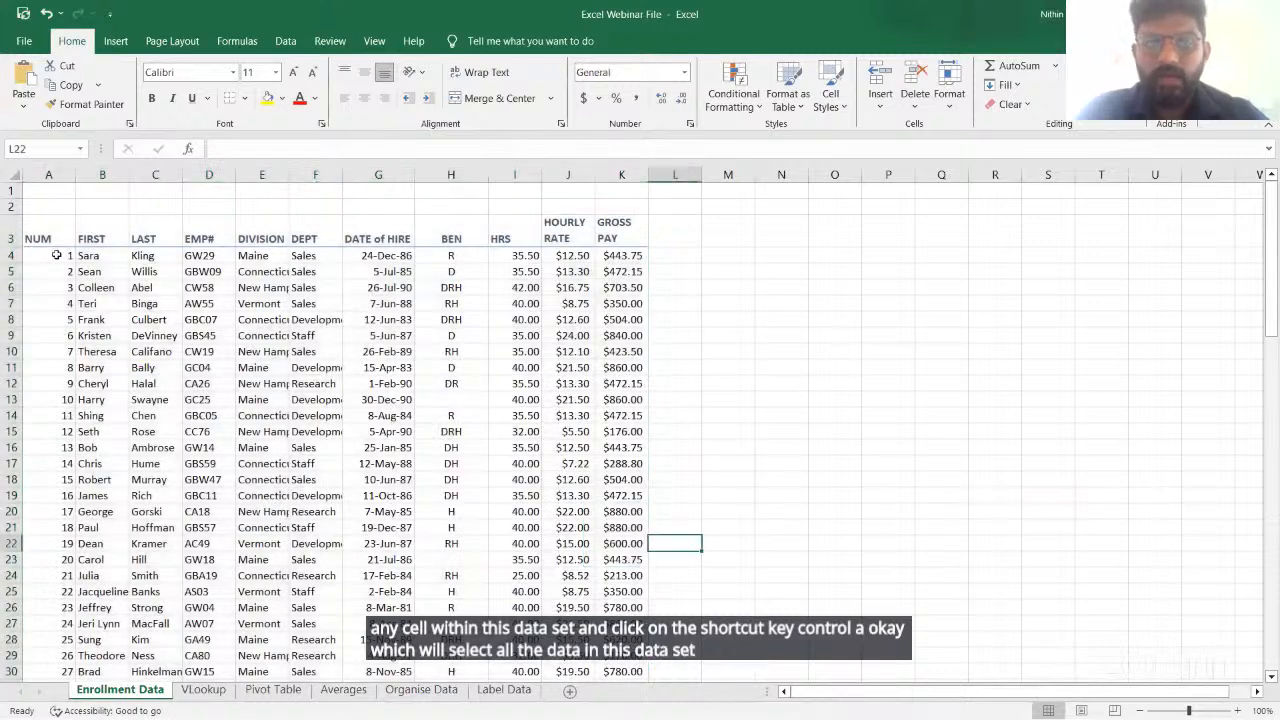
Convert the range A3:K97 into a table that uses row 3 as its headers, checking the range's first and last cells
{"action": "left_click_drag", "start_coordinate": [48, 238], "coordinate": [605, 636]}
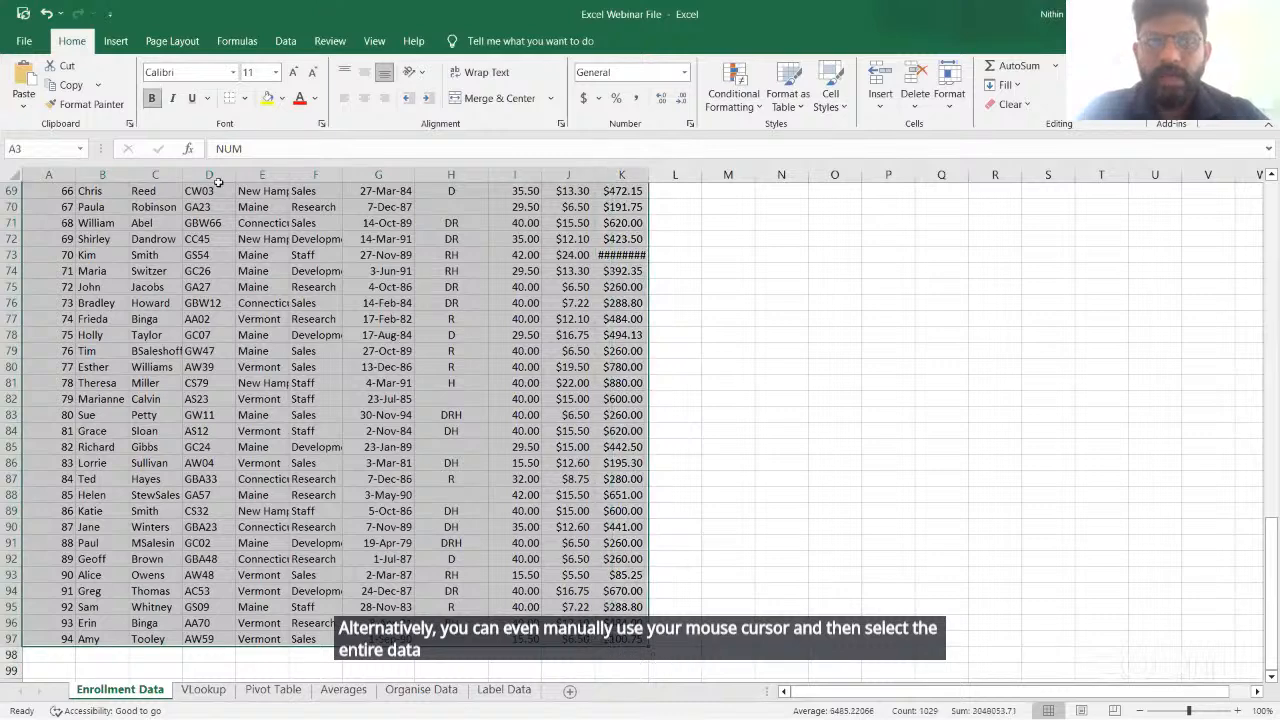
{"action": "left_click", "coordinate": [116, 45]}
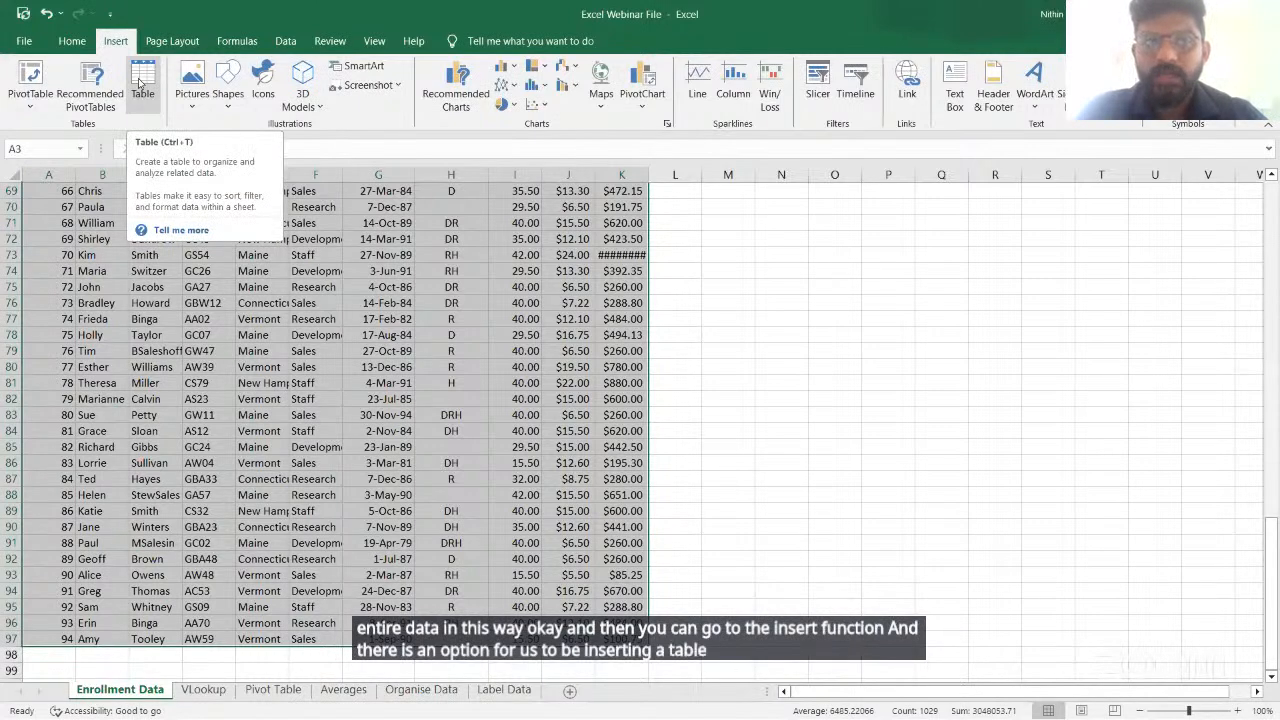
{"action": "left_click", "coordinate": [141, 88]}
{"action": "scroll", "coordinate": [252, 334], "scroll_direction": "down", "scroll_amount": 5}
{"action": "scroll", "coordinate": [252, 334], "scroll_direction": "up", "scroll_amount": 3}
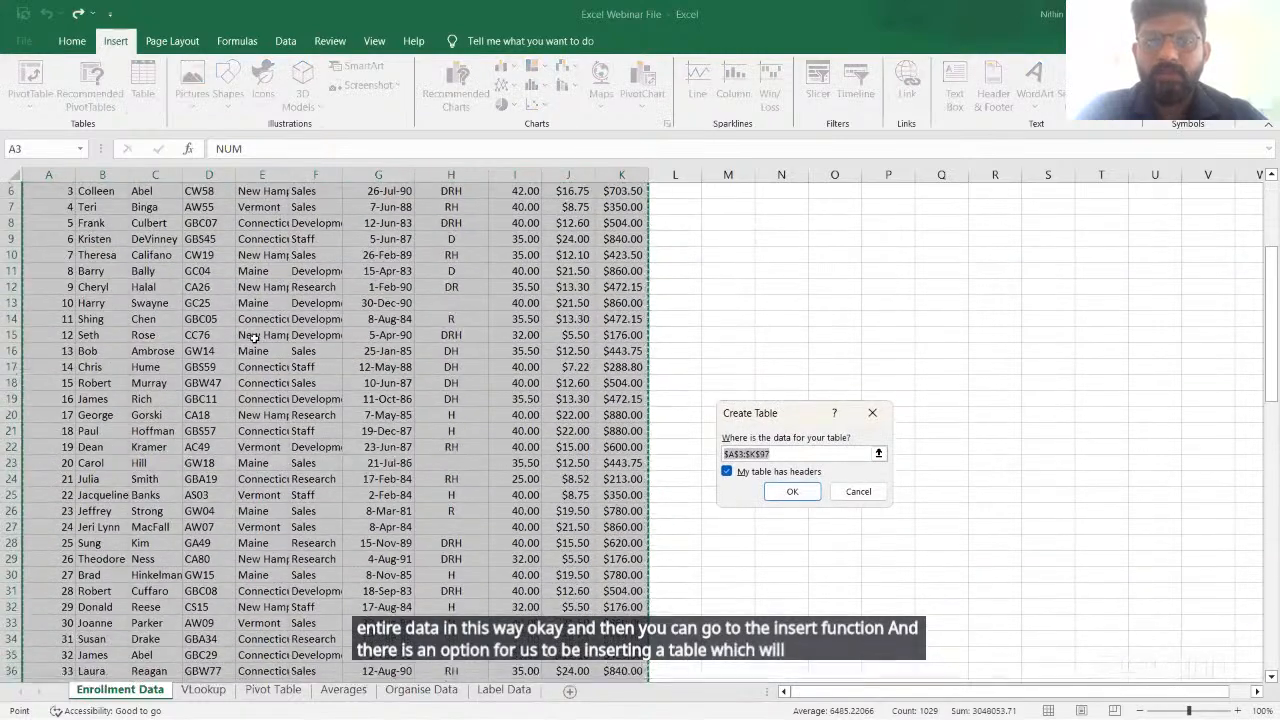
{"action": "scroll", "coordinate": [254, 338], "scroll_direction": "up", "scroll_amount": 2}
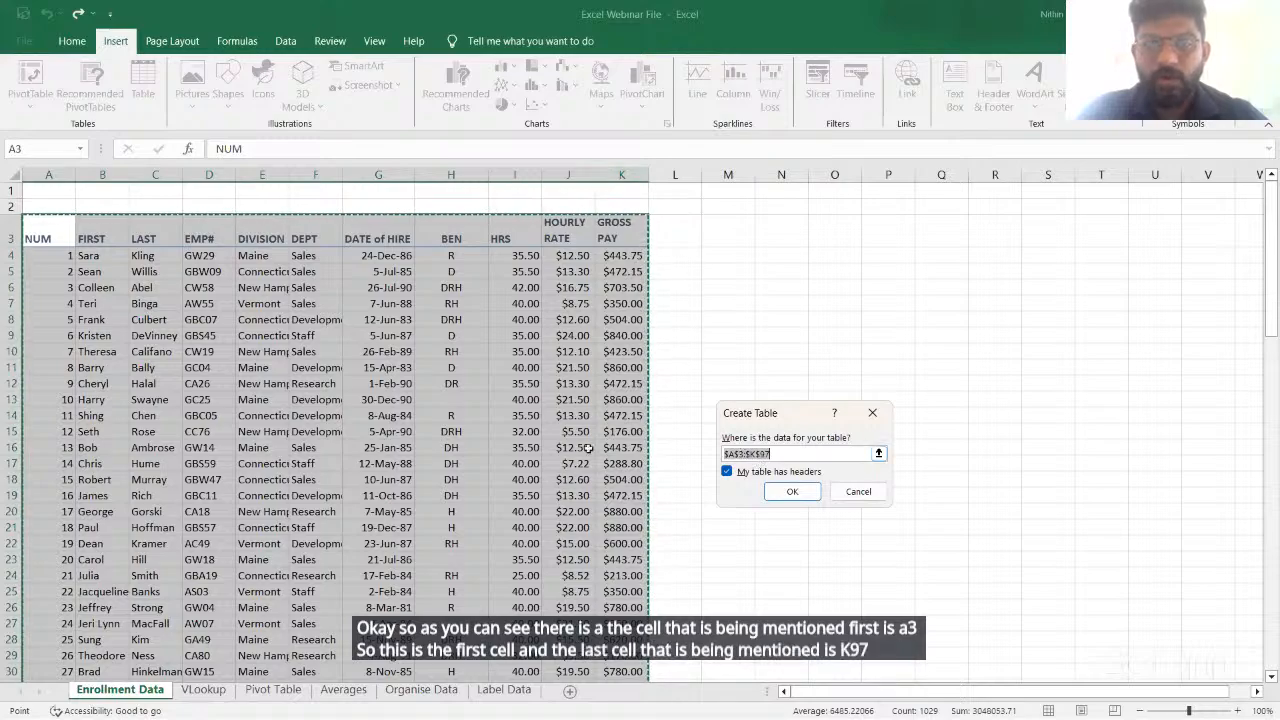
{"action": "scroll", "coordinate": [590, 449], "scroll_direction": "down", "scroll_amount": 10}
{"action": "scroll", "coordinate": [590, 449], "scroll_direction": "down", "scroll_amount": 14}
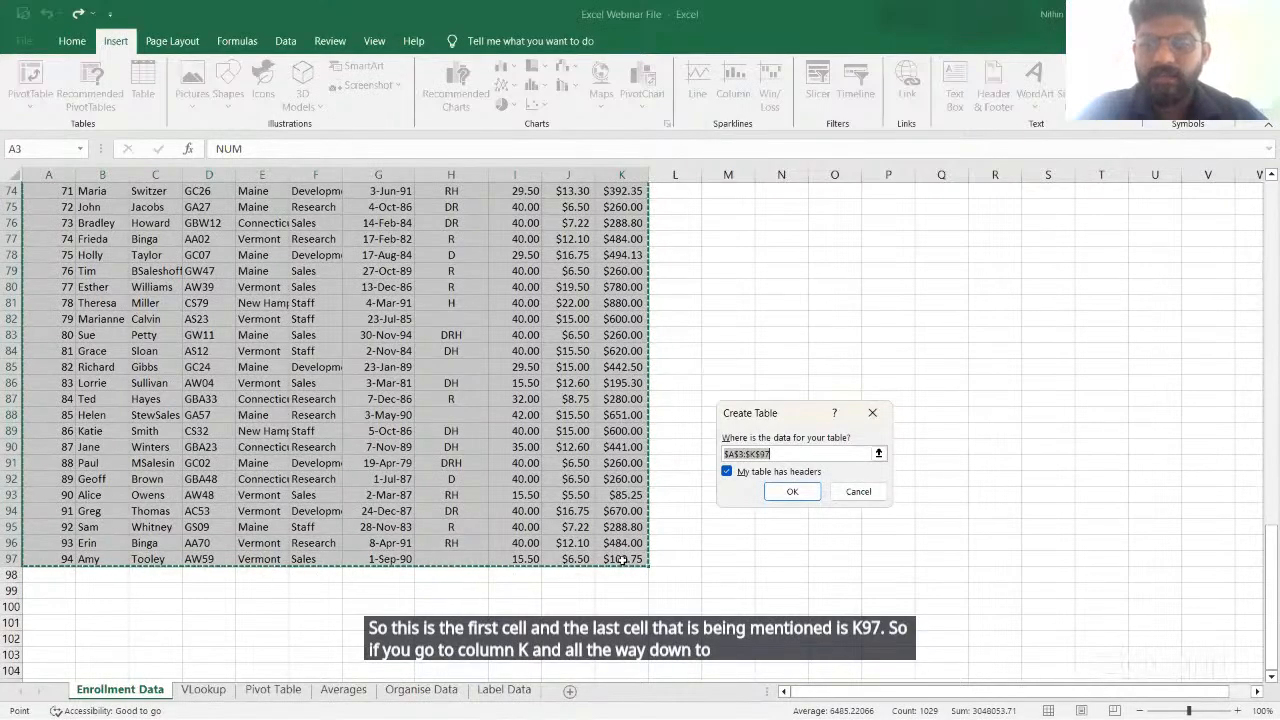
{"action": "scroll", "coordinate": [343, 401], "scroll_direction": "up", "scroll_amount": 20}
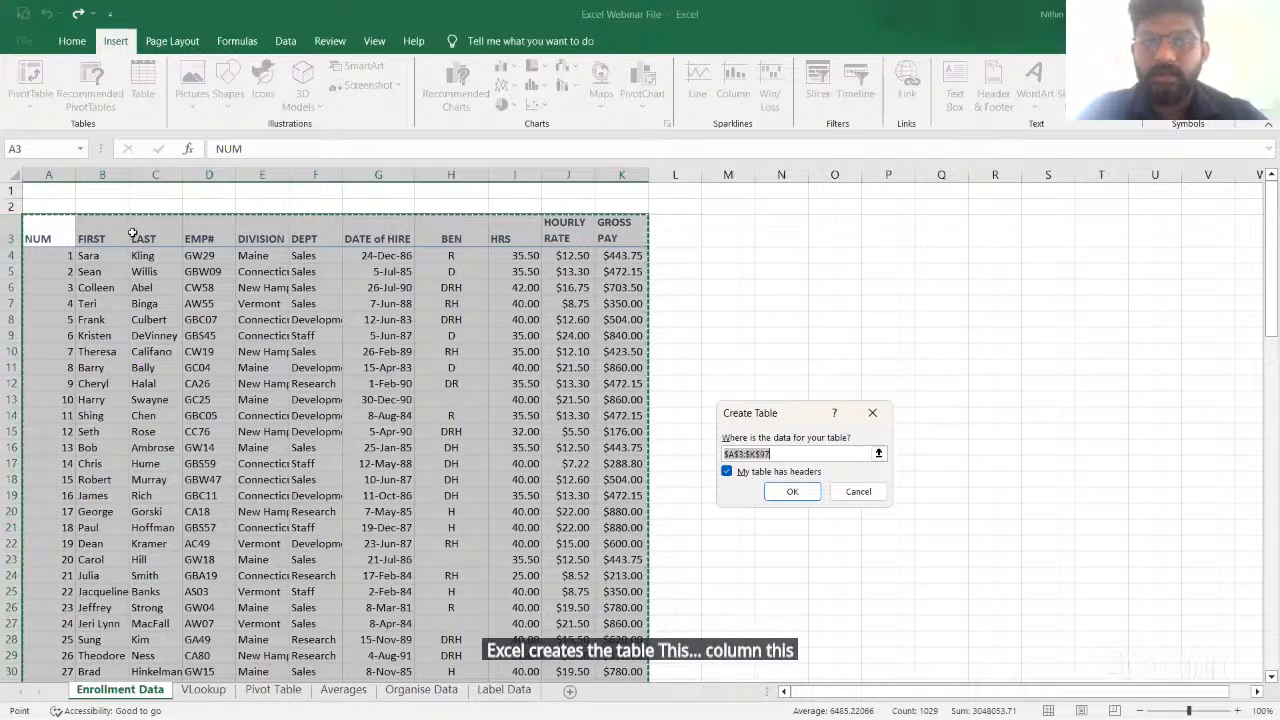
{"action": "left_click", "coordinate": [790, 492]}
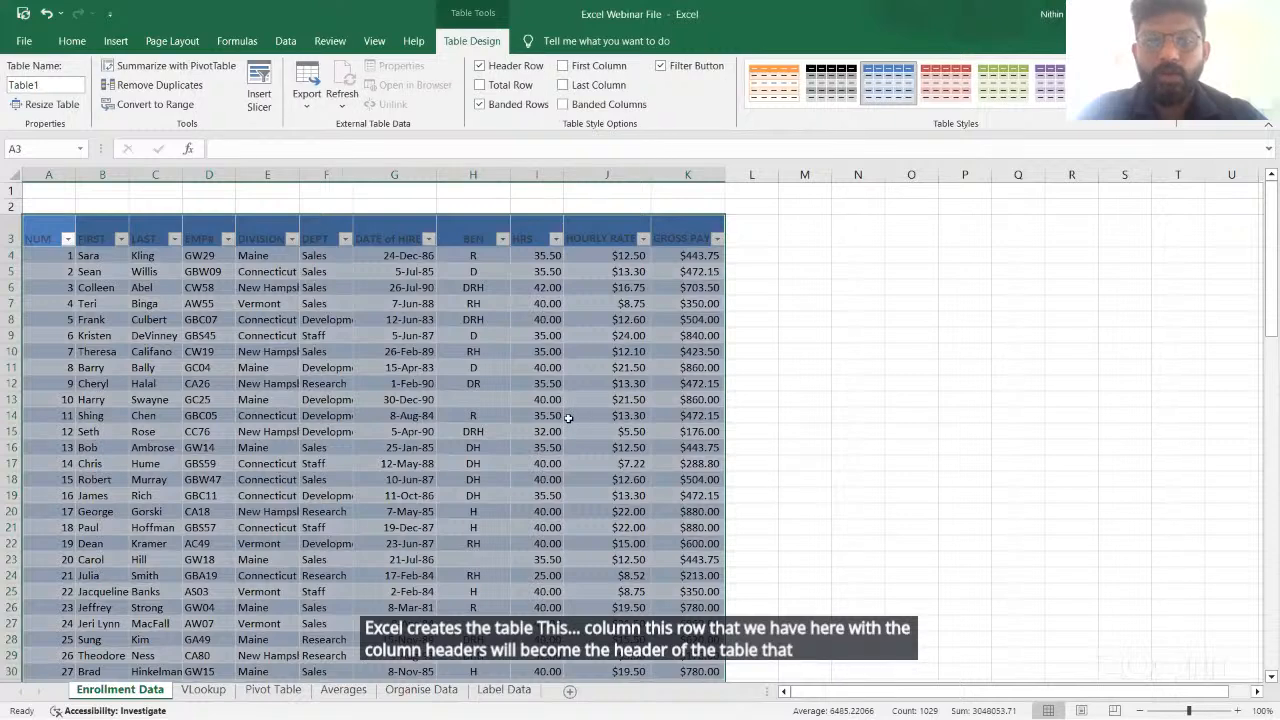
Deselect the new table with an empty cell beside it and look over its header row and records
{"action": "left_click", "coordinate": [752, 431]}
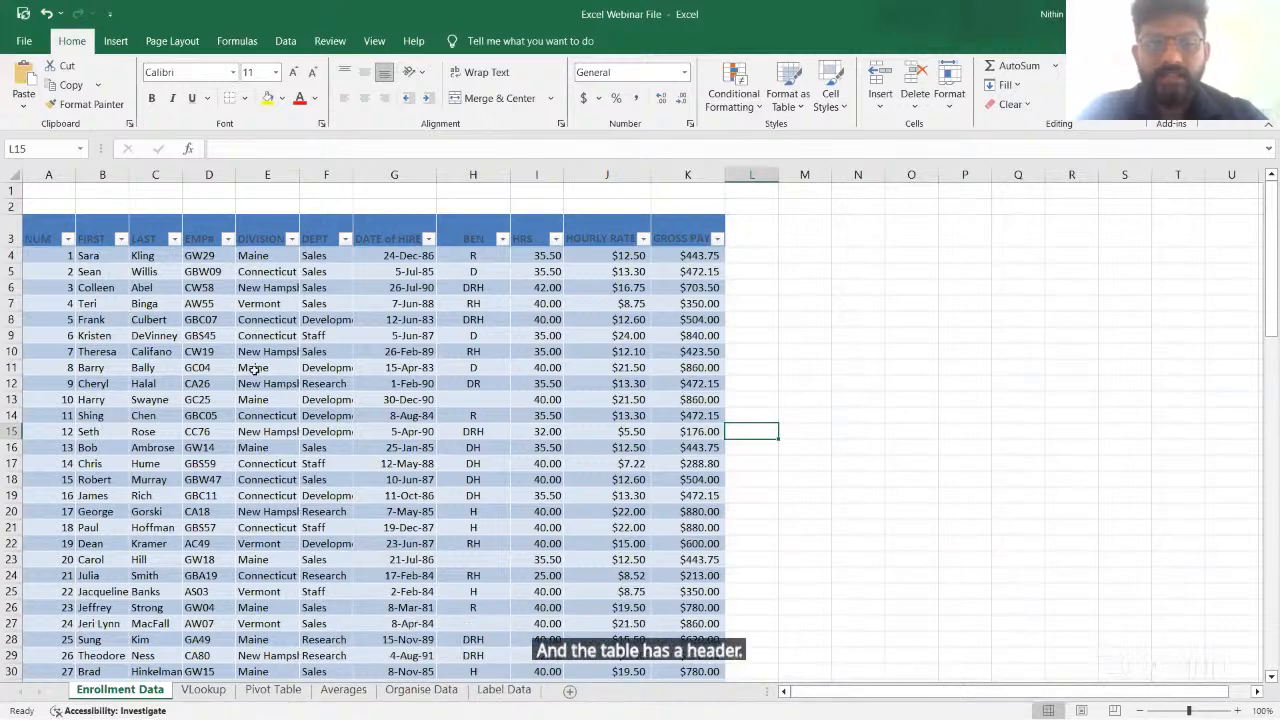
{"action": "scroll", "coordinate": [253, 370], "scroll_direction": "down", "scroll_amount": 4}
{"action": "scroll", "coordinate": [253, 370], "scroll_direction": "up", "scroll_amount": 4}
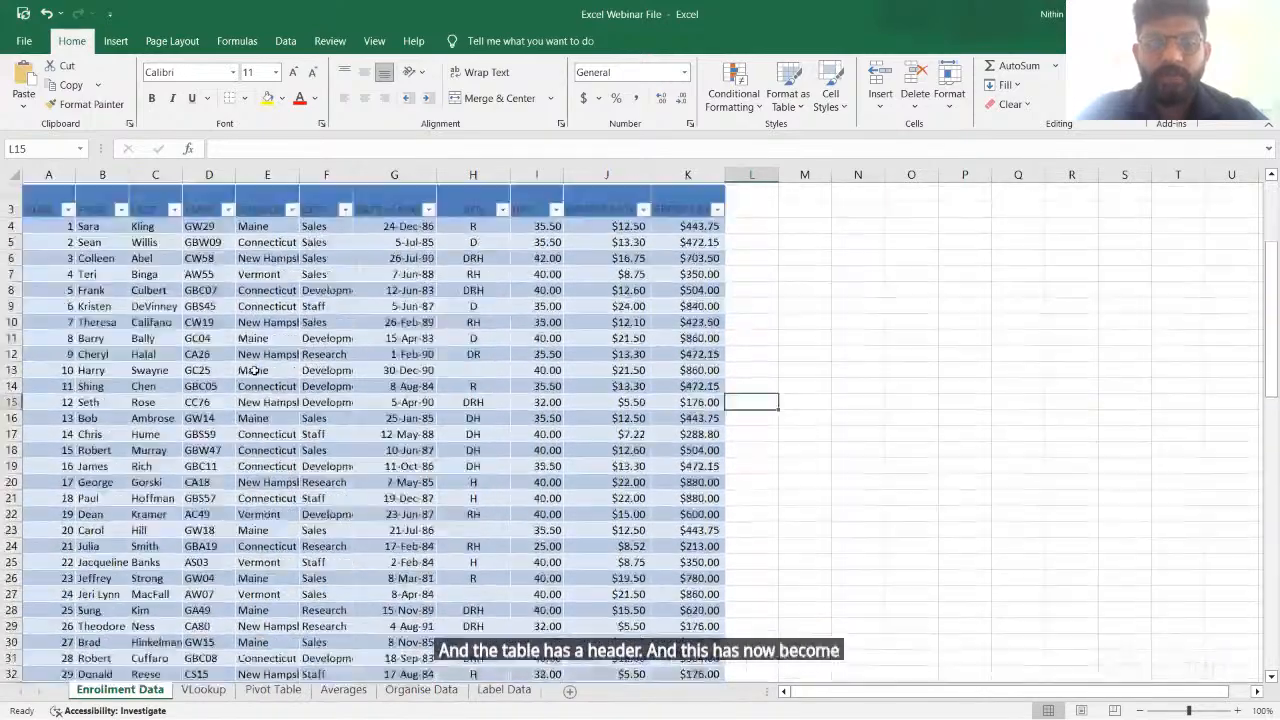
{"action": "scroll", "coordinate": [253, 370], "scroll_direction": "up", "scroll_amount": 1}
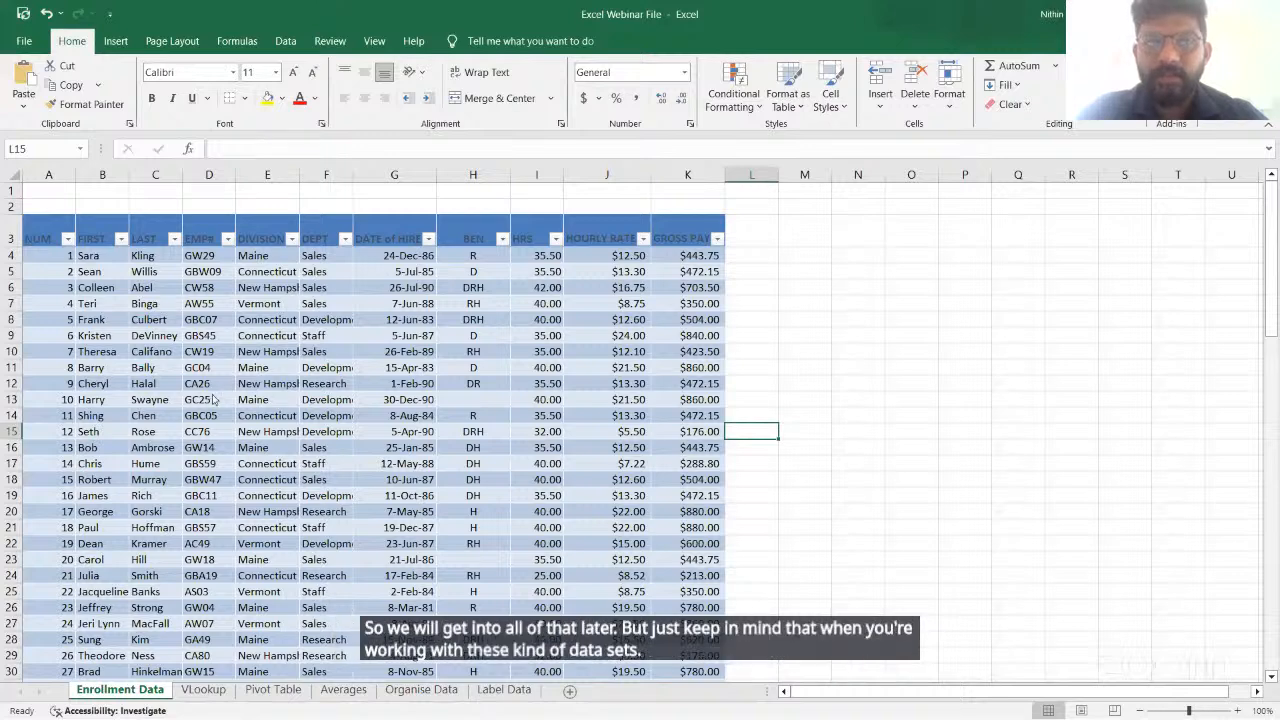
Undo the table conversion, demonstrate redoing and undoing it once more, and clear the selection
{"action": "key", "text": "ctrl+z"}
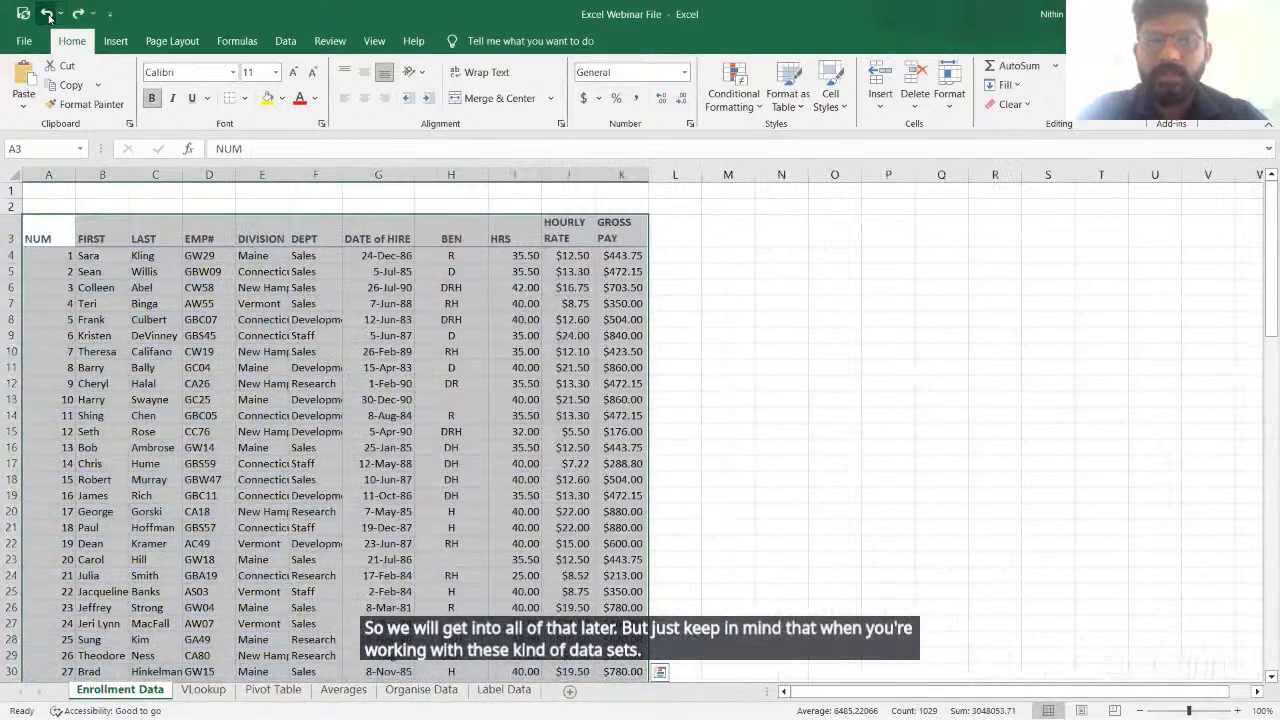
{"action": "left_click", "coordinate": [766, 412]}
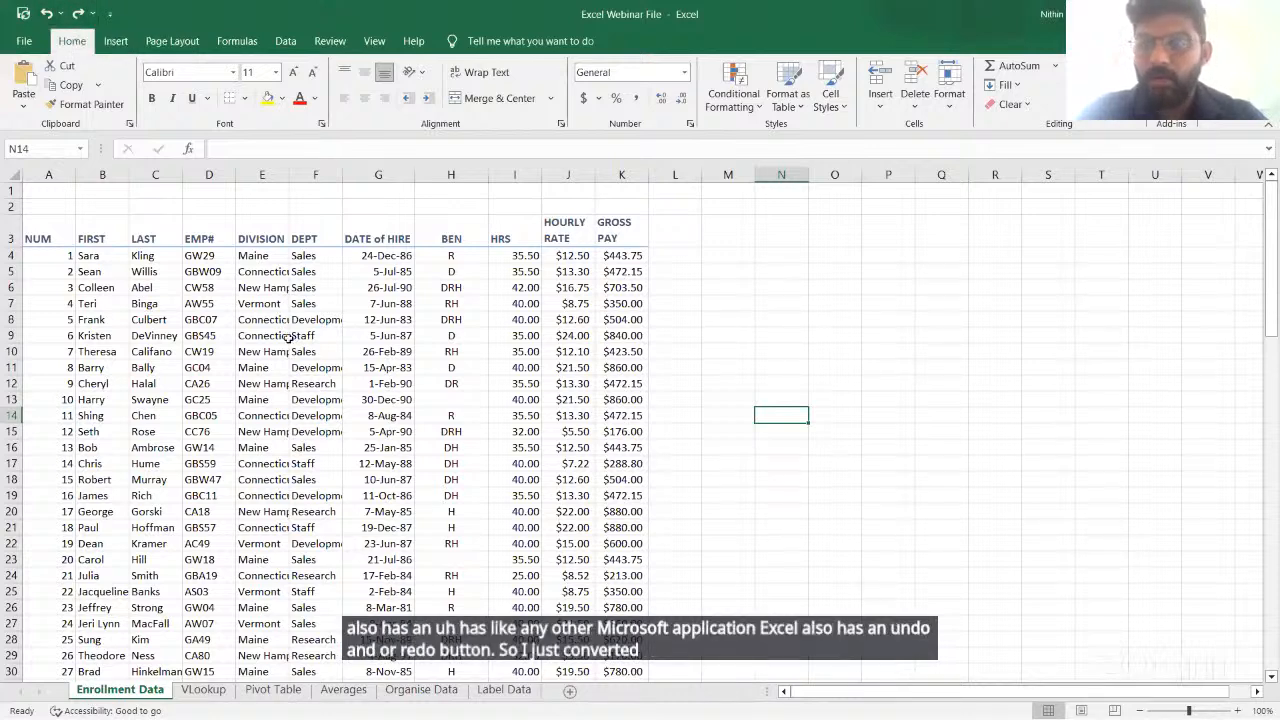
{"action": "left_click", "coordinate": [78, 13]}
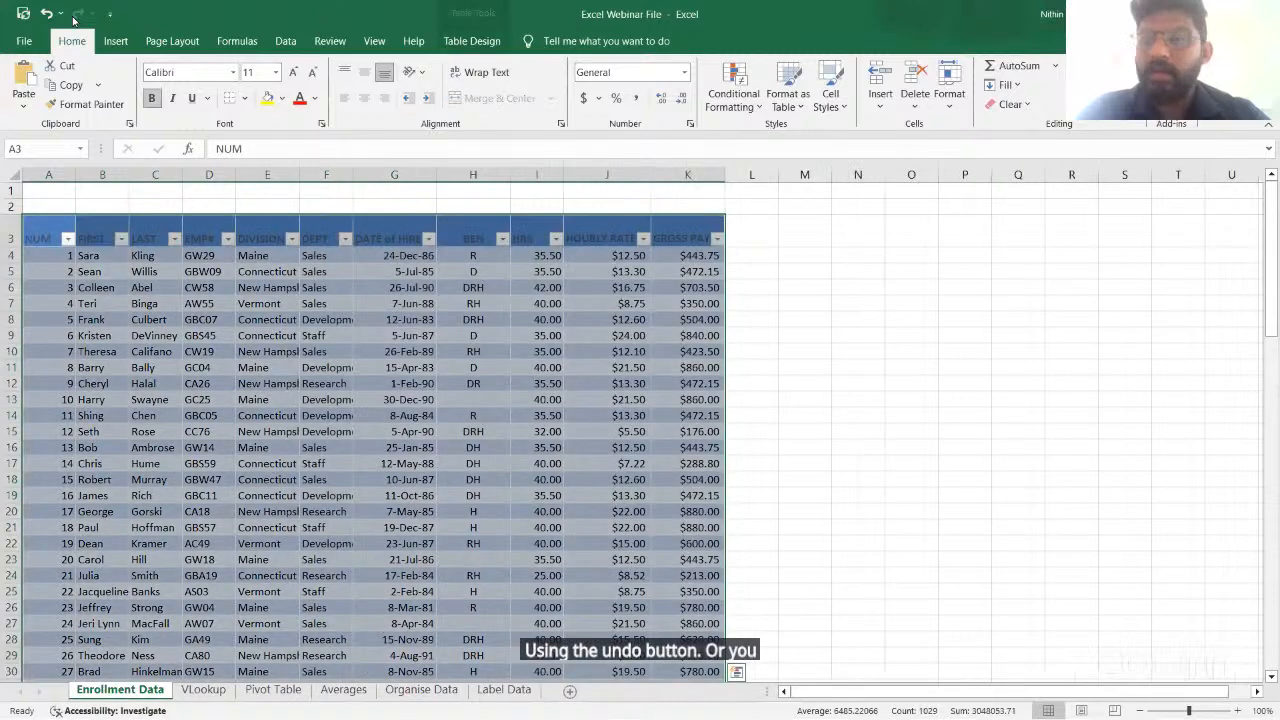
{"action": "left_click", "coordinate": [46, 13]}
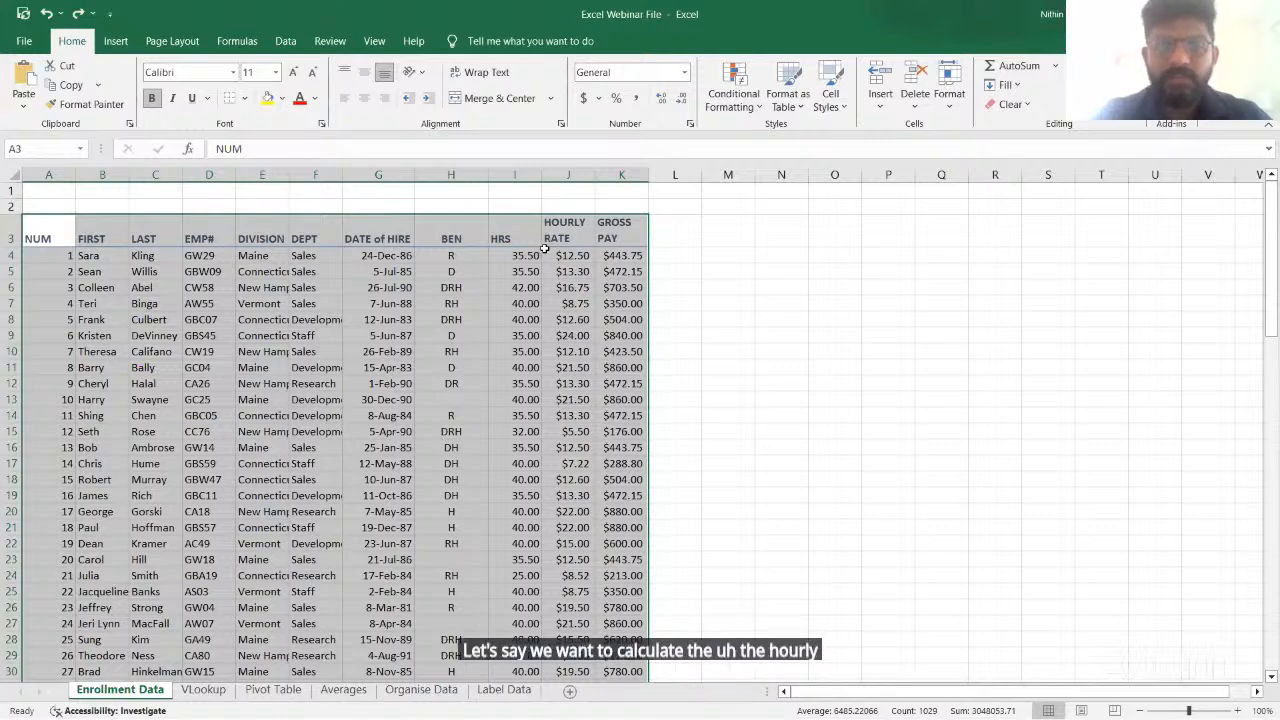
{"action": "left_click", "coordinate": [716, 341]}
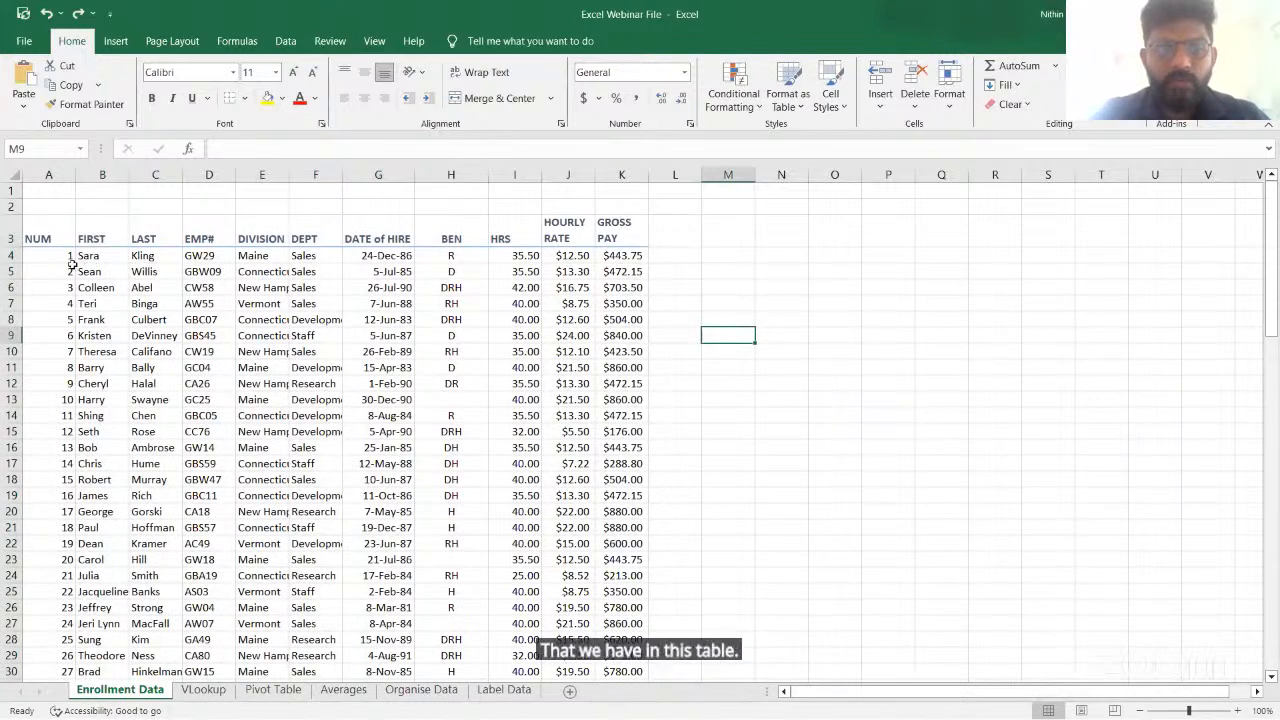
Total the hourly rates of the first five employees in cell M4 with the formula =(J4+J5+J6+J7+J8), and reselect that cell
{"action": "left_click_drag", "start_coordinate": [68, 257], "coordinate": [60, 317]}
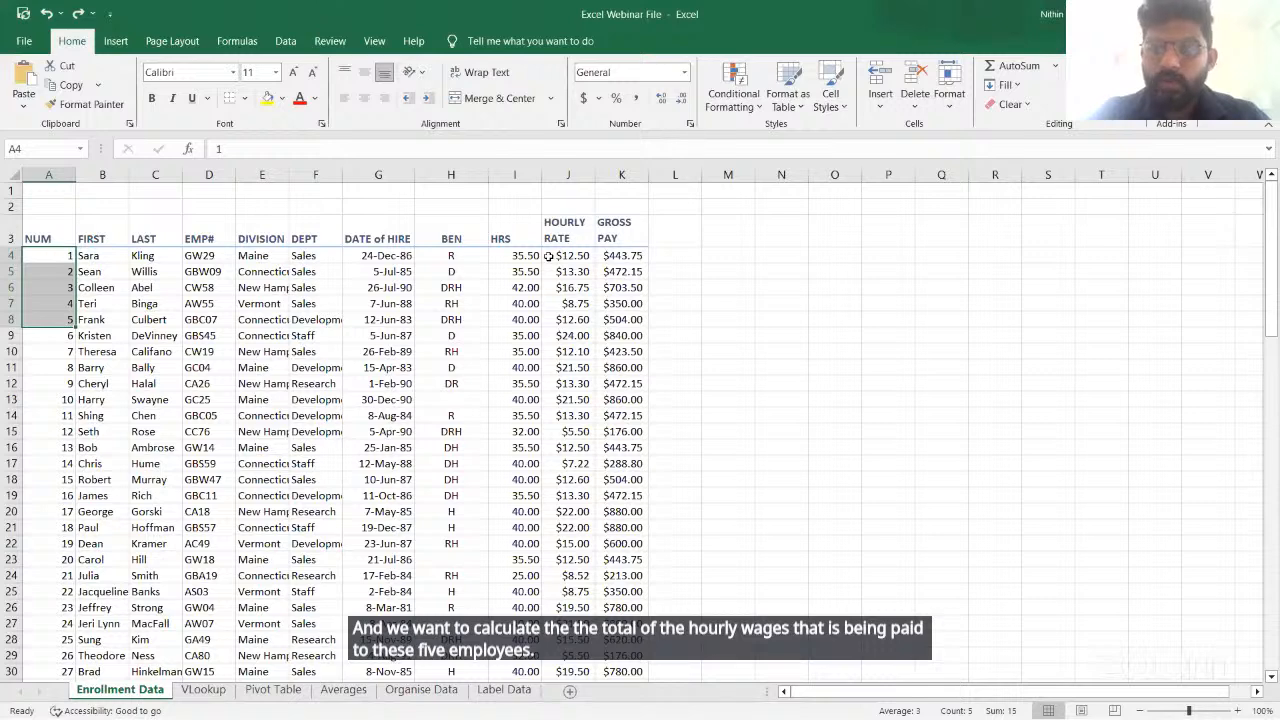
{"action": "left_click", "coordinate": [708, 259]}
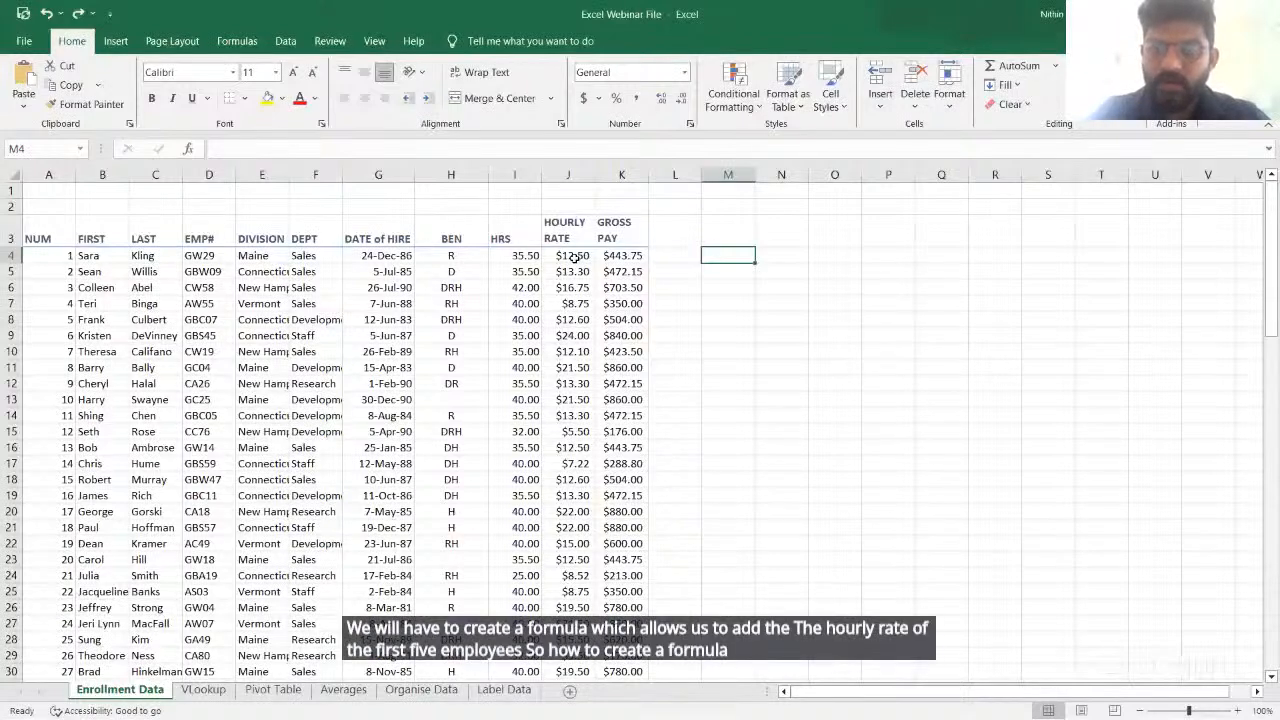
{"action": "type", "text": "="}
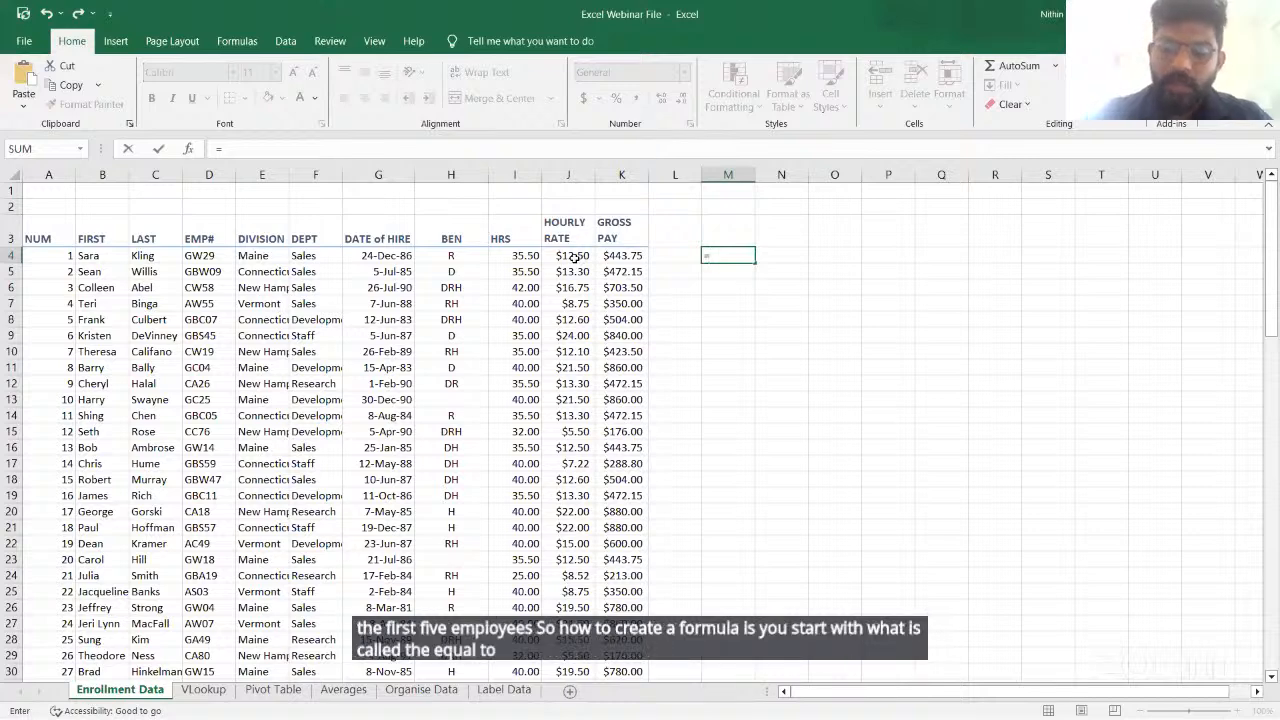
{"action": "type", "text": "("}
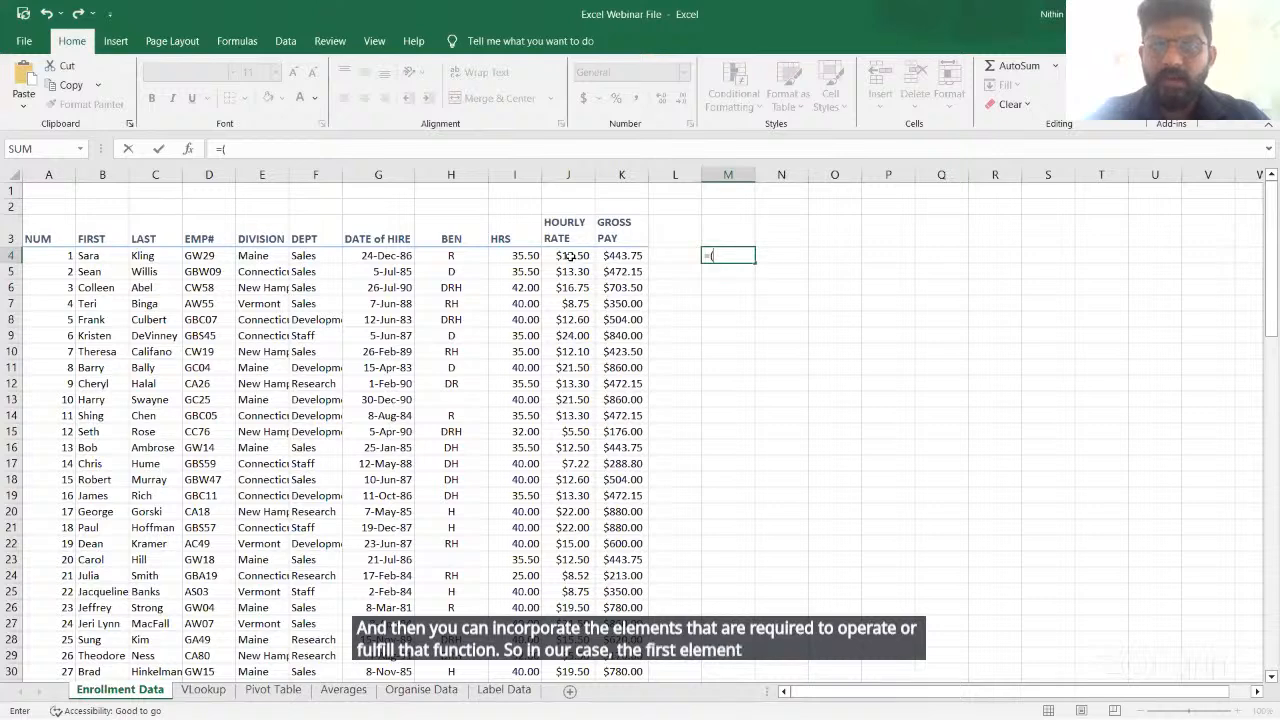
{"action": "left_click", "coordinate": [572, 258]}
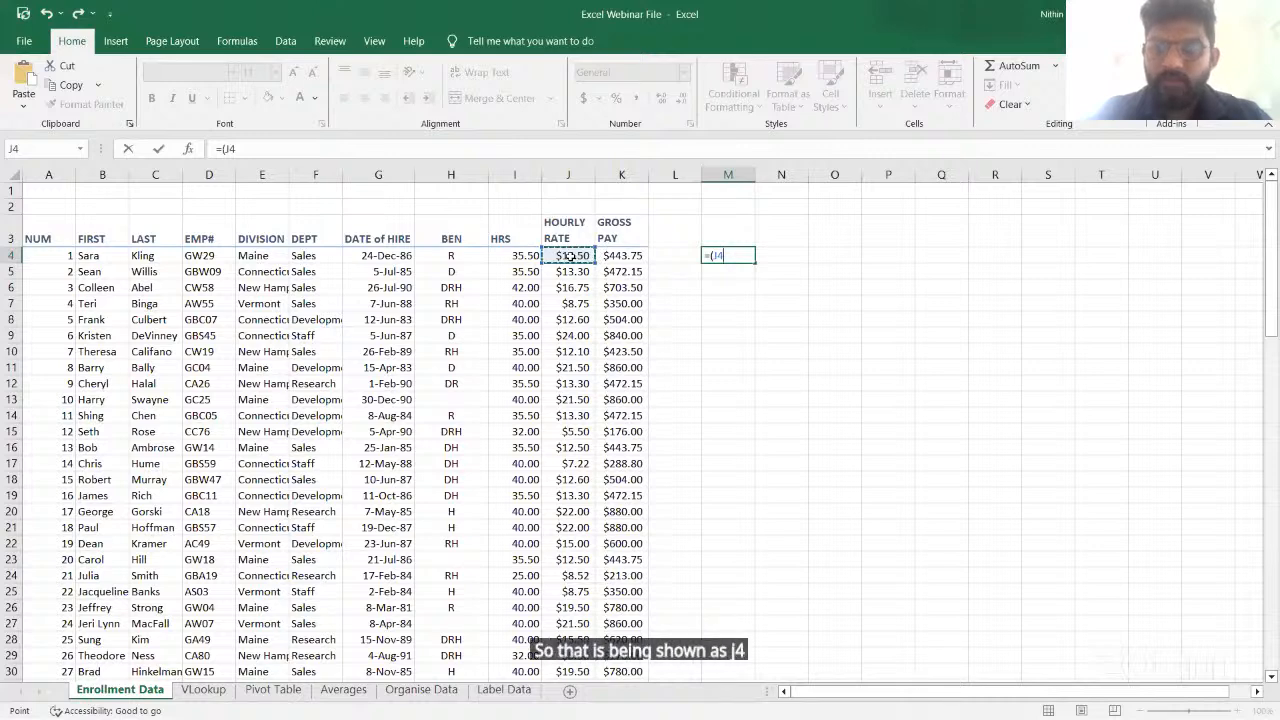
{"action": "type", "text": "+"}
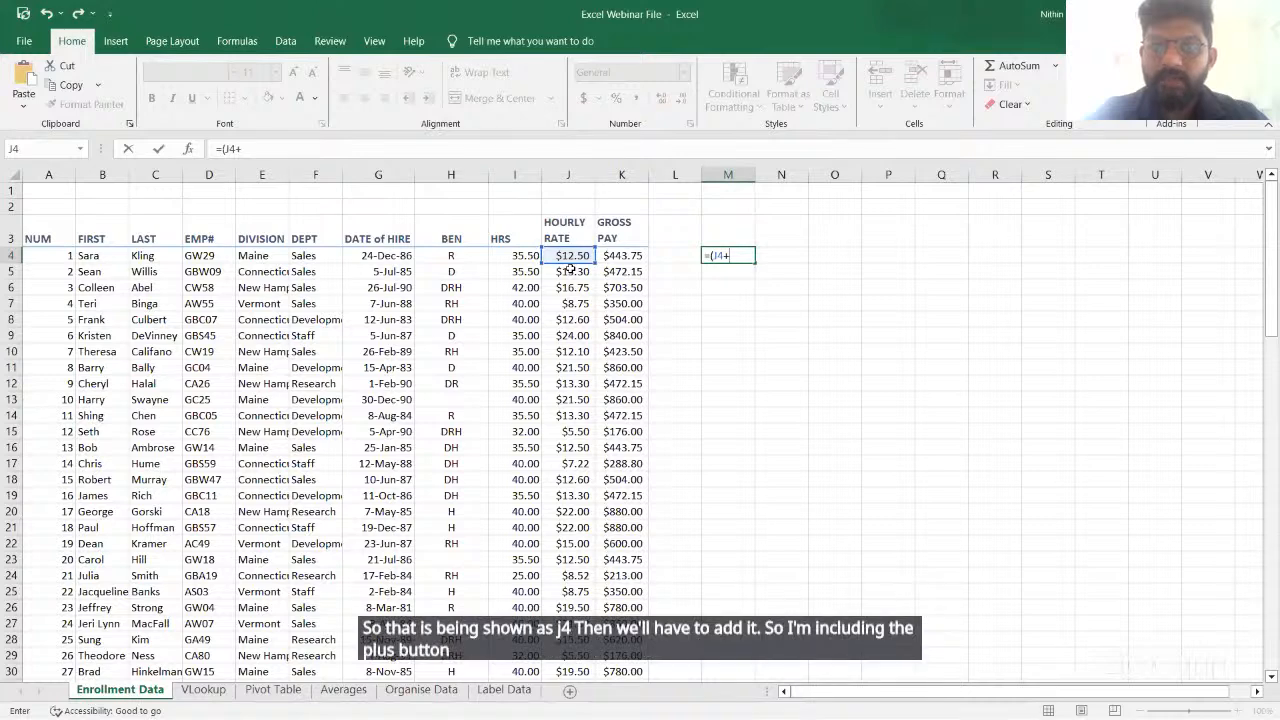
{"action": "left_click", "coordinate": [570, 268]}
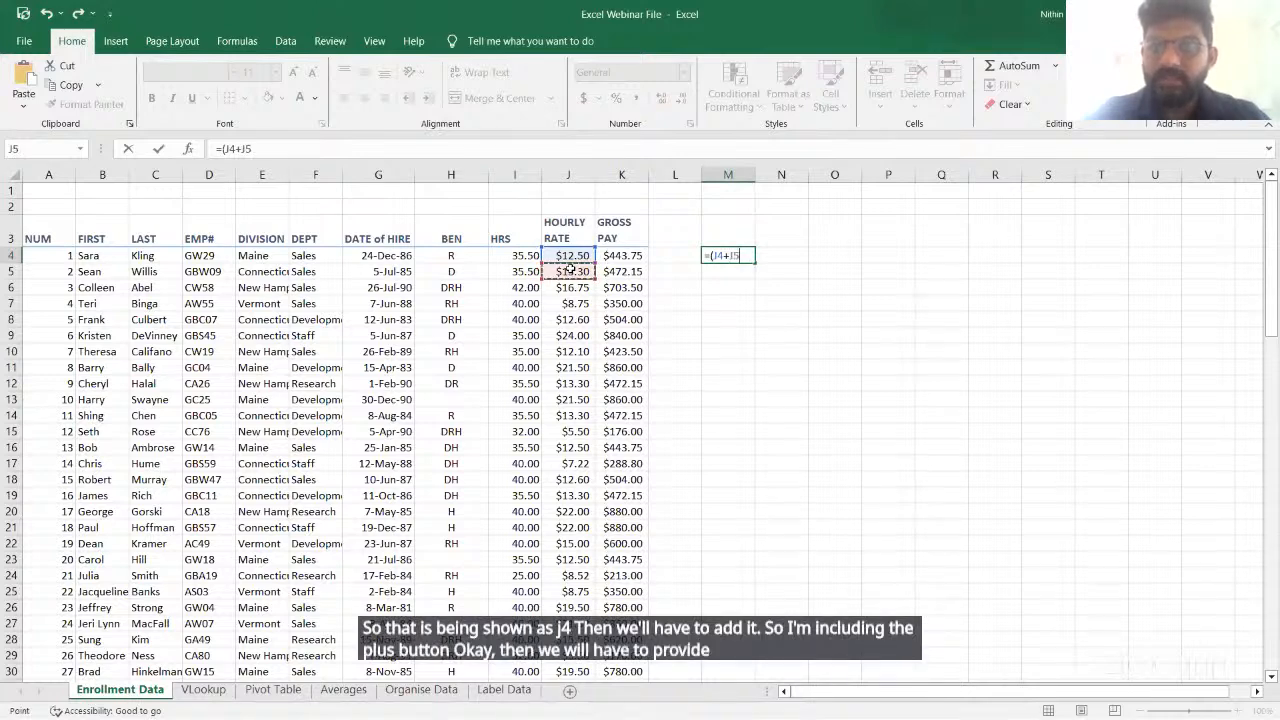
{"action": "type", "text": "+"}
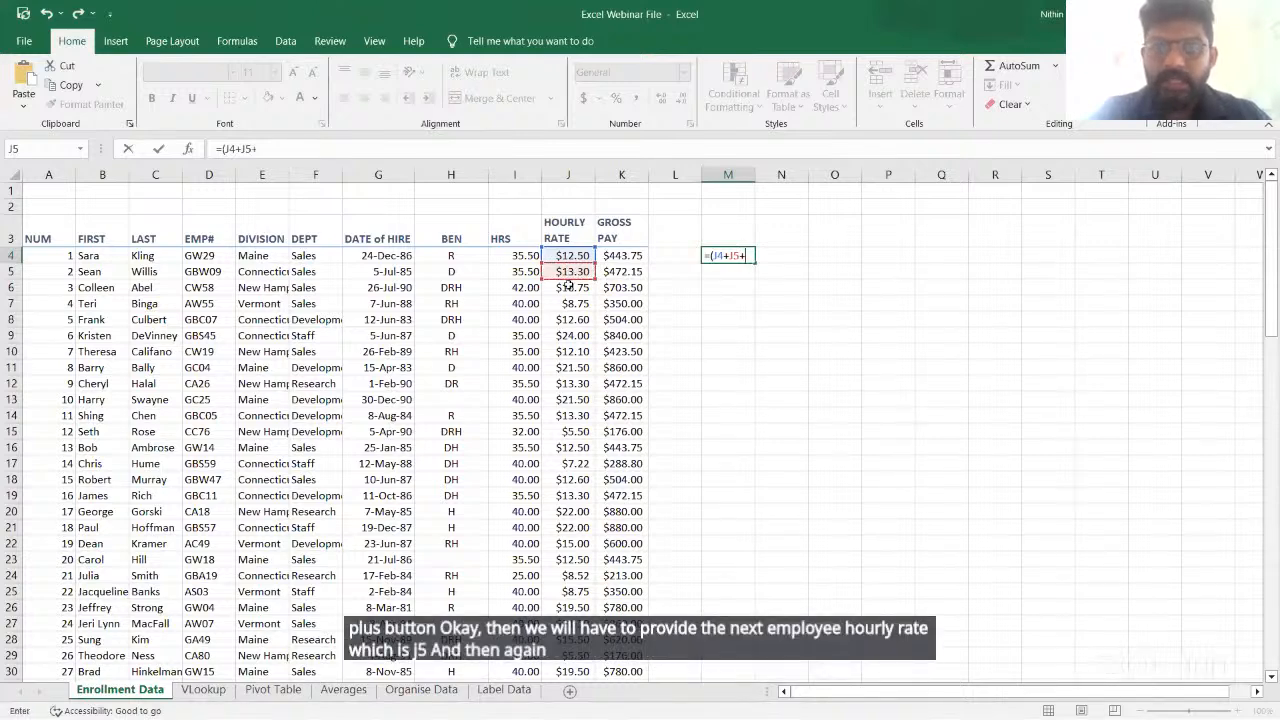
{"action": "left_click", "coordinate": [567, 287]}
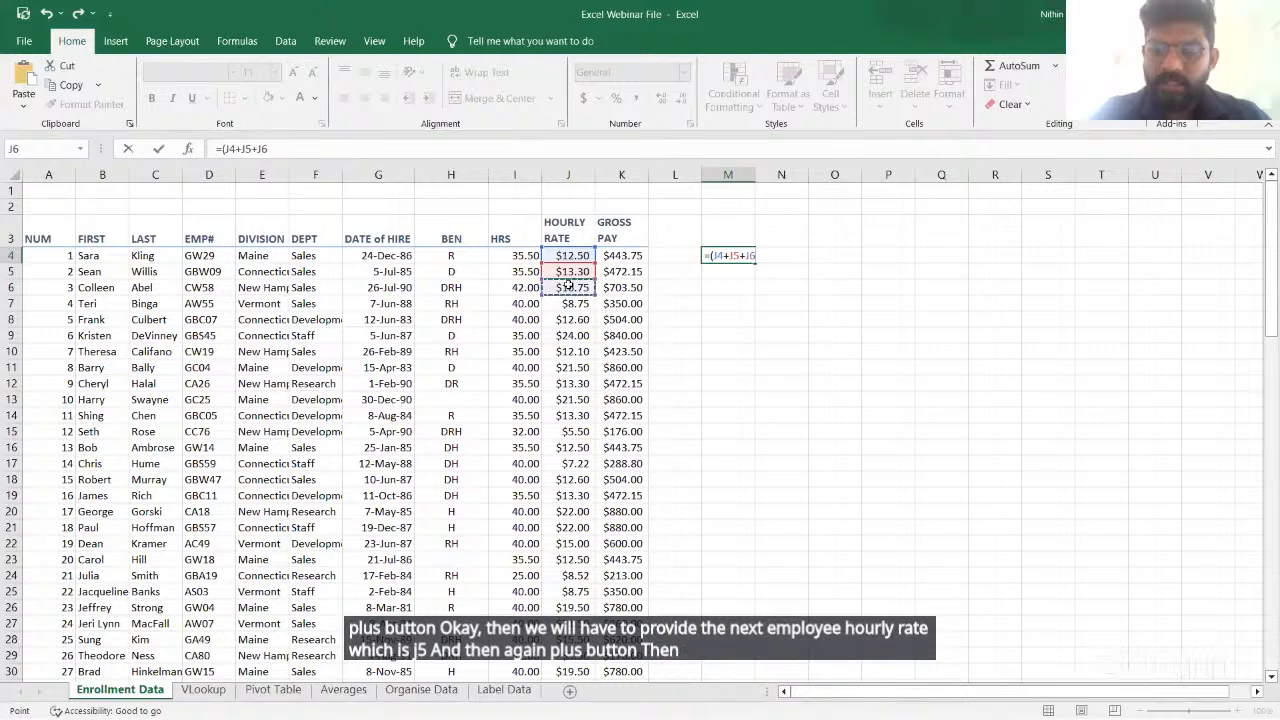
{"action": "type", "text": "+"}
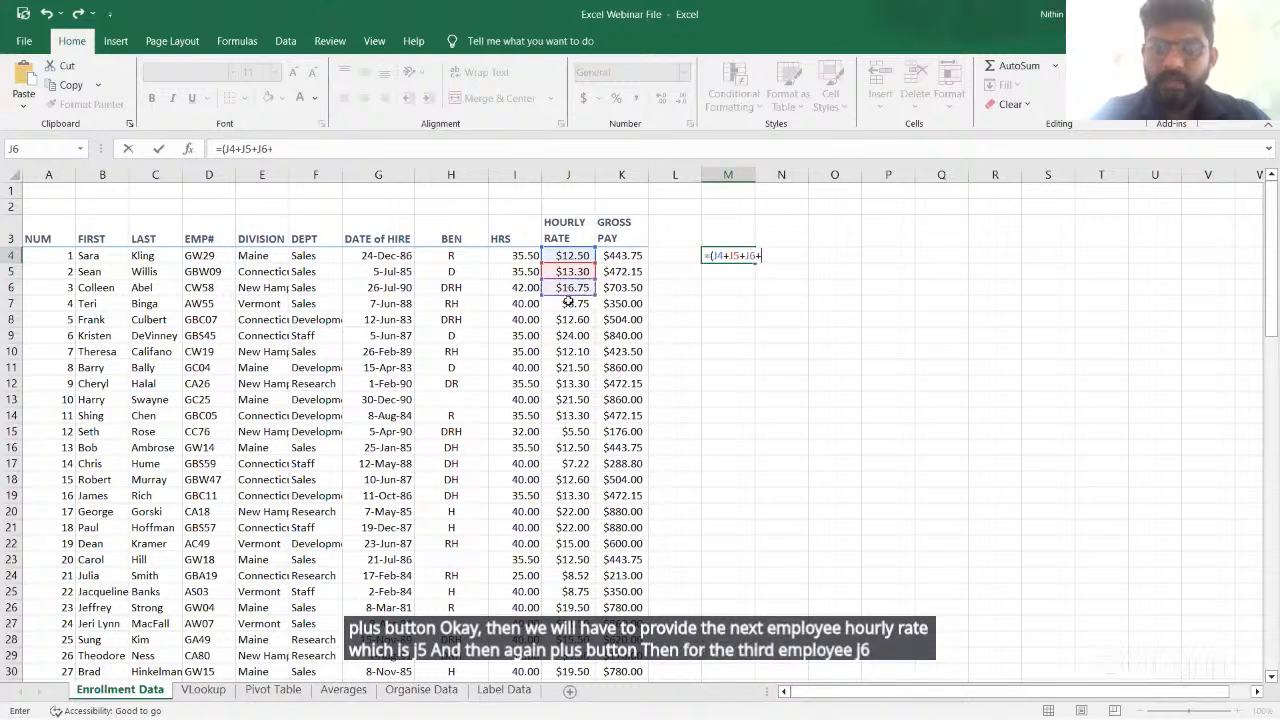
{"action": "left_click", "coordinate": [567, 302]}
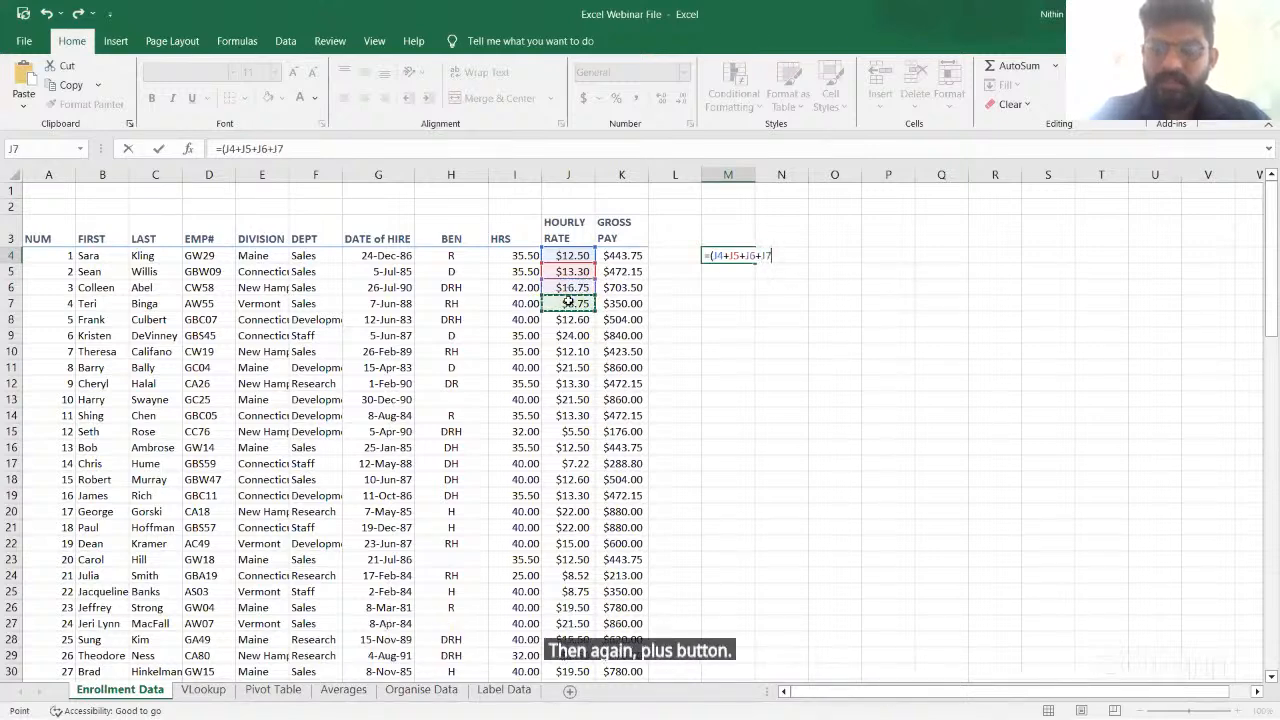
{"action": "type", "text": "+"}
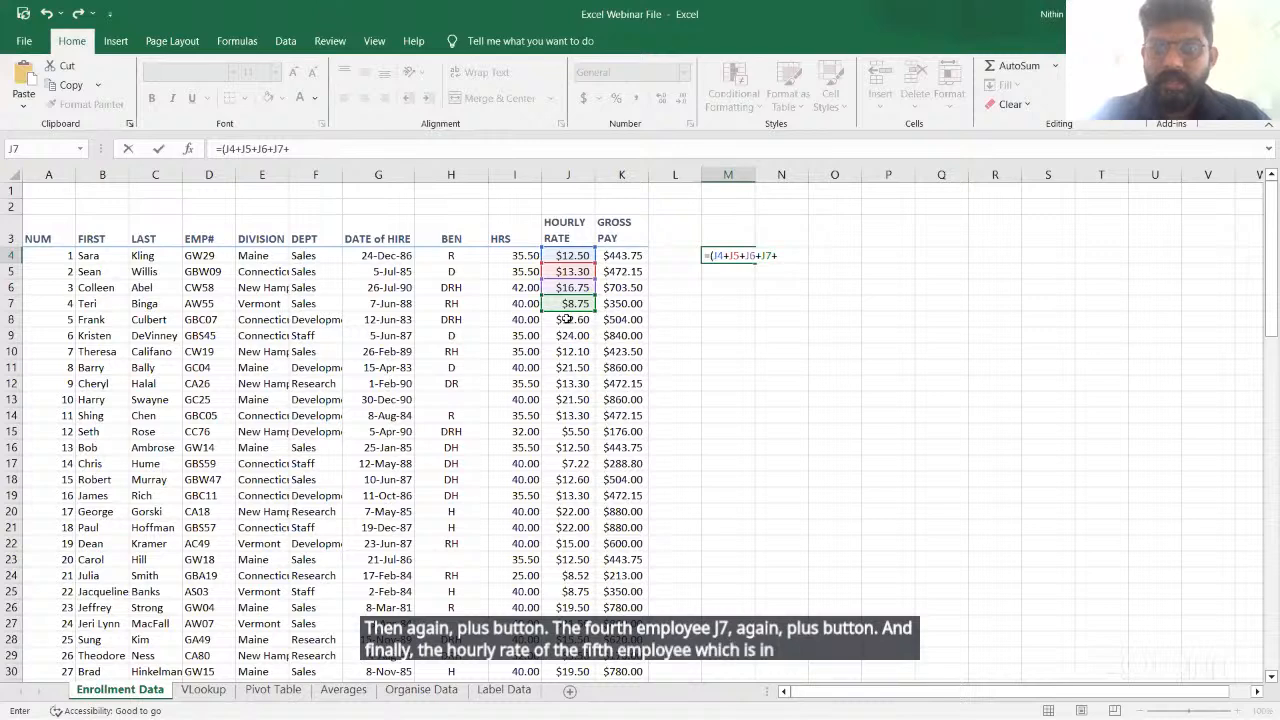
{"action": "left_click", "coordinate": [567, 318]}
{"action": "type", "text": ")"}
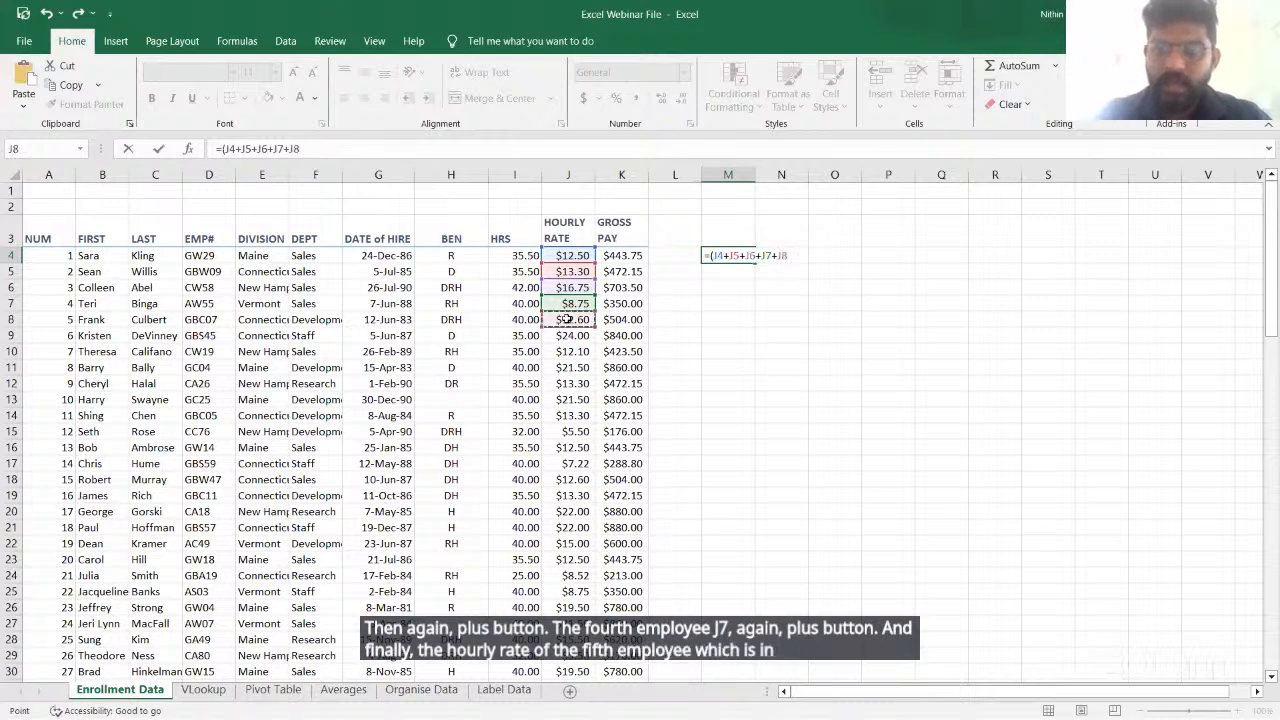
{"action": "type", "text": ")"}
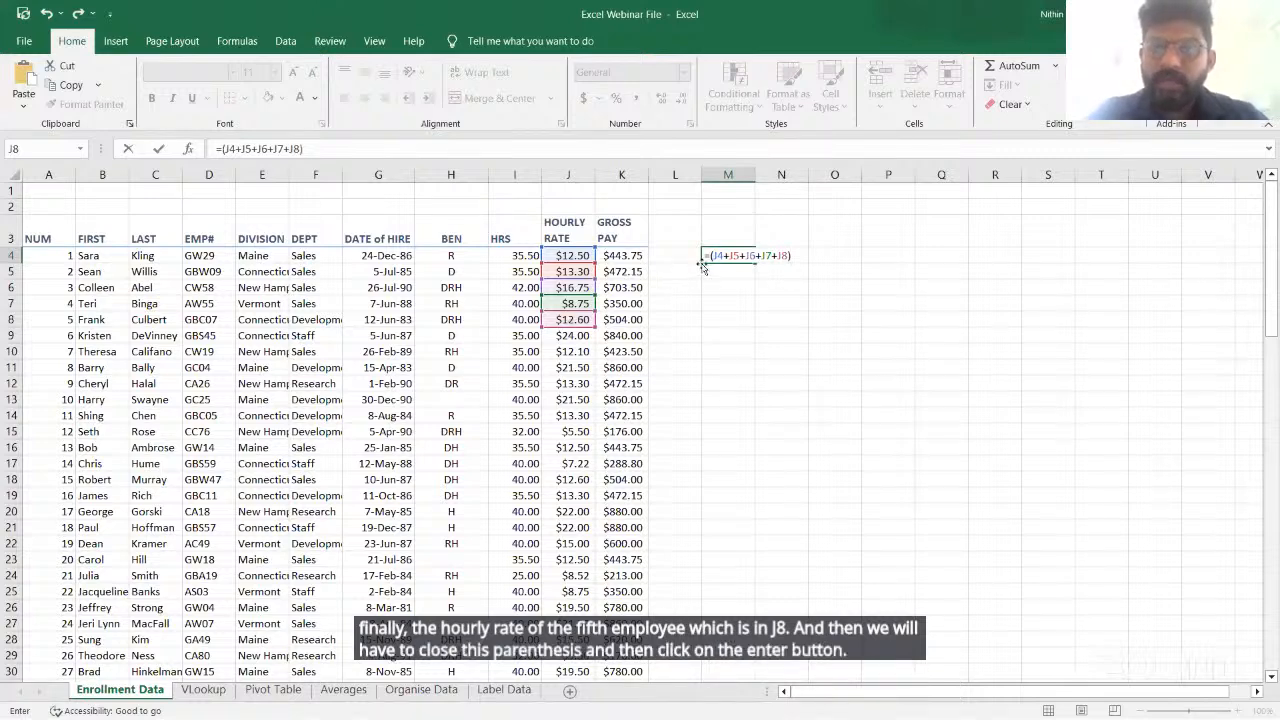
{"action": "key", "text": "Return"}
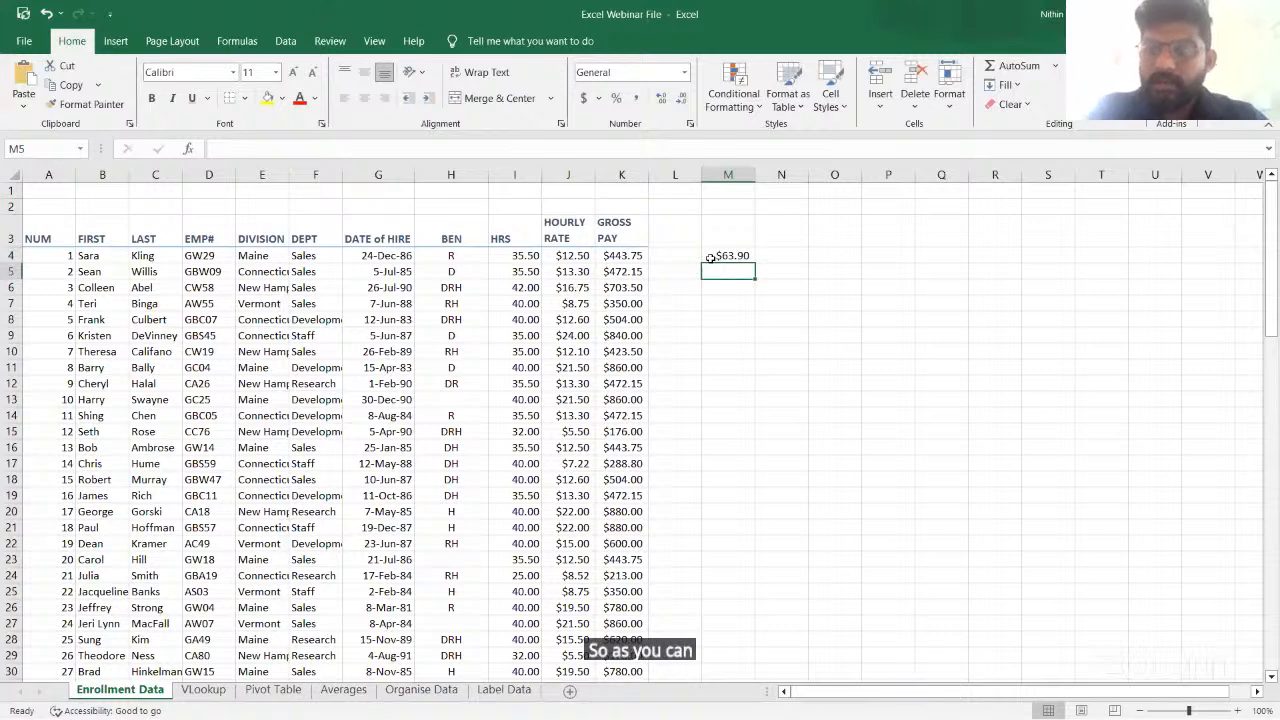
{"action": "left_click", "coordinate": [709, 255]}
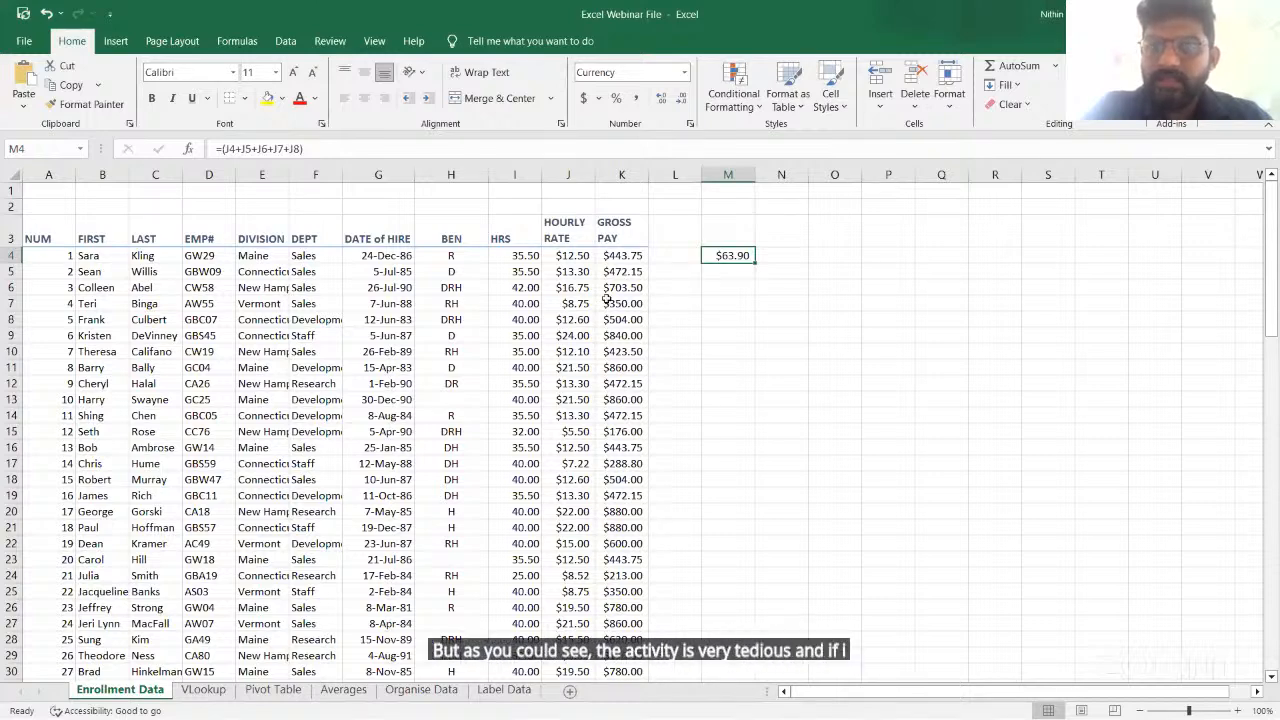
Look through the remaining employees' hourly rates down to the end of the data set
{"action": "scroll", "coordinate": [622, 334], "scroll_direction": "down", "scroll_amount": 2}
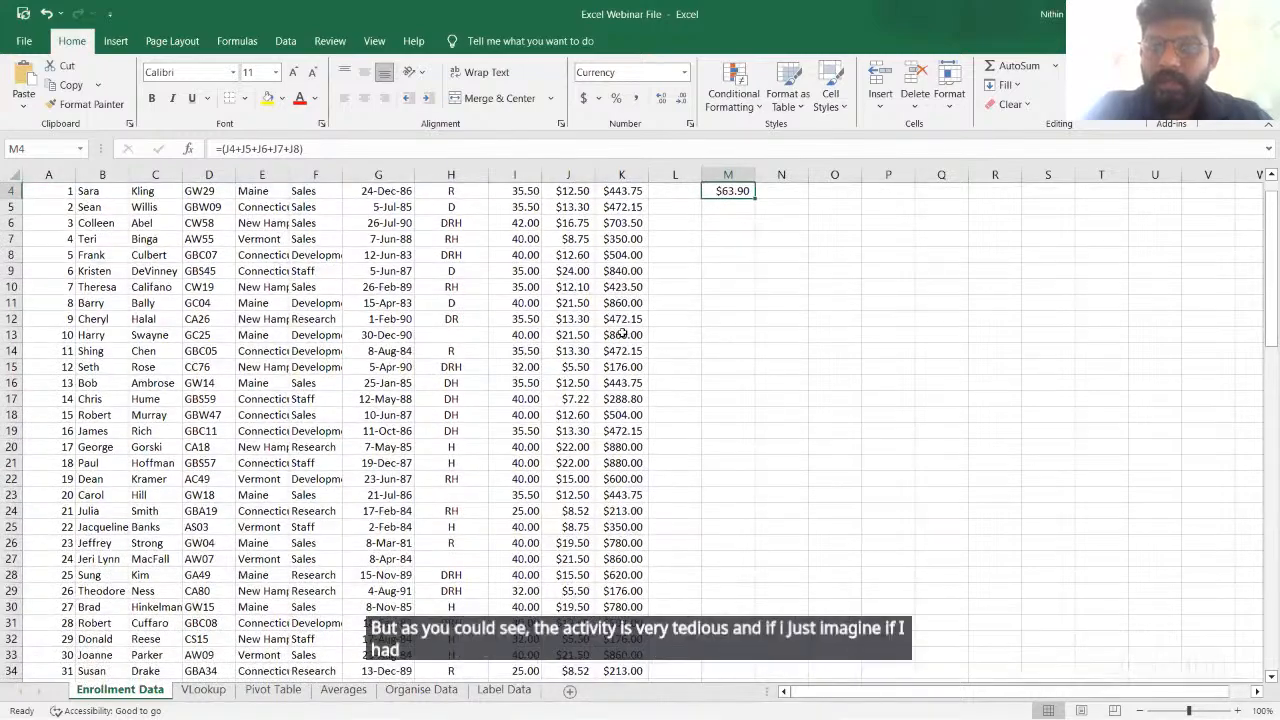
{"action": "scroll", "coordinate": [622, 334], "scroll_direction": "down", "scroll_amount": 3}
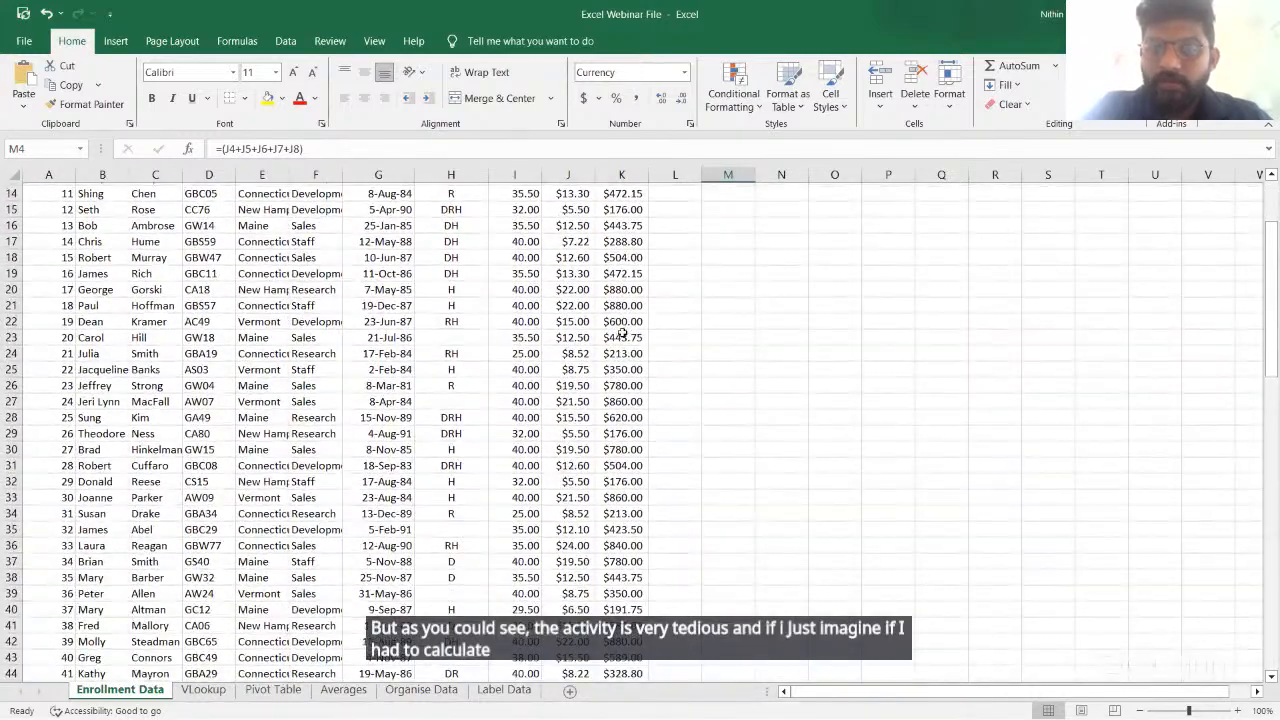
{"action": "scroll", "coordinate": [622, 334], "scroll_direction": "down", "scroll_amount": 16}
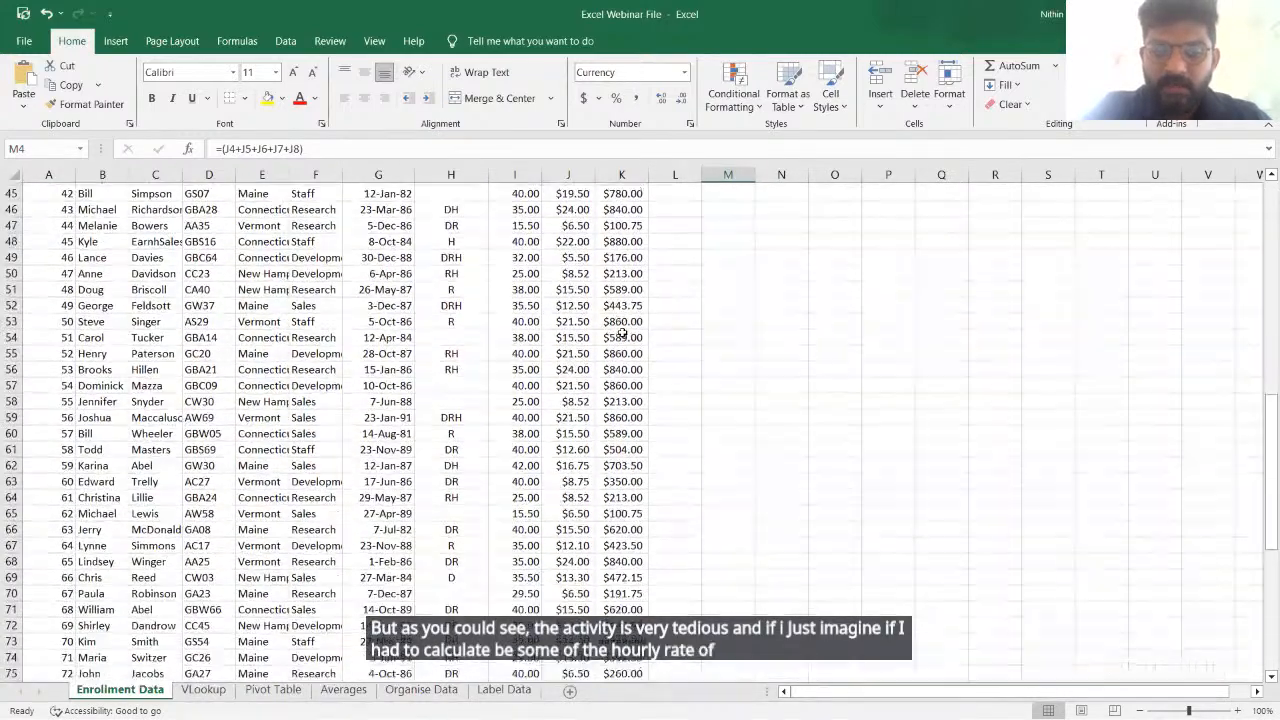
{"action": "scroll", "coordinate": [622, 334], "scroll_direction": "down", "scroll_amount": 5}
{"action": "scroll", "coordinate": [622, 334], "scroll_direction": "up", "scroll_amount": 4}
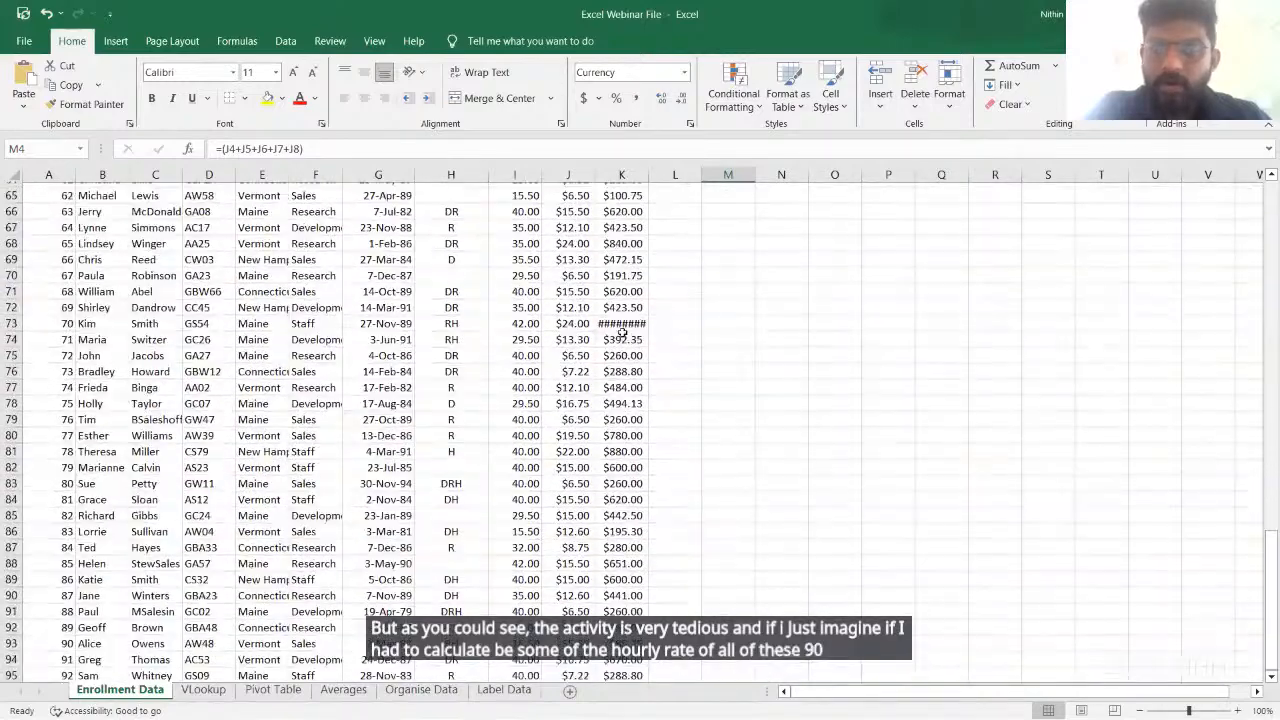
Total the first five employees' hourly rates in cell M5 using the SUM function over J4:J8, and deselect the cell
{"action": "scroll", "coordinate": [622, 334], "scroll_direction": "up", "scroll_amount": 20}
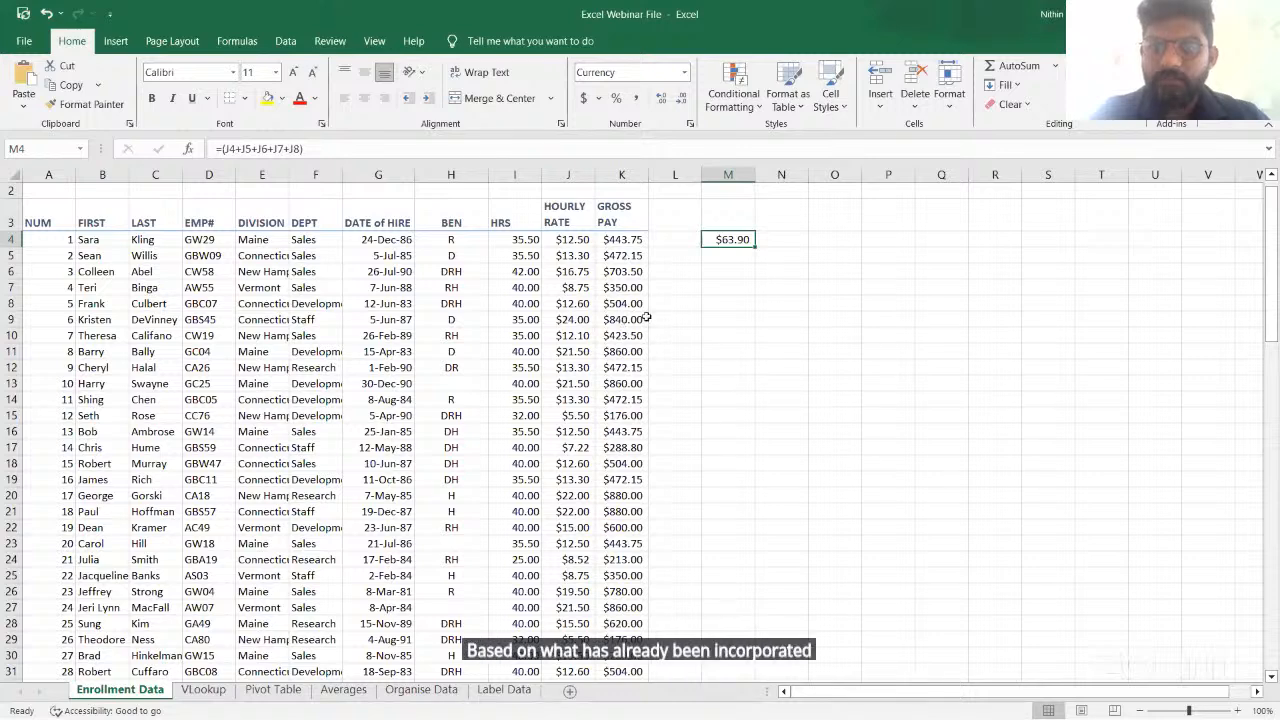
{"action": "left_click", "coordinate": [712, 254]}
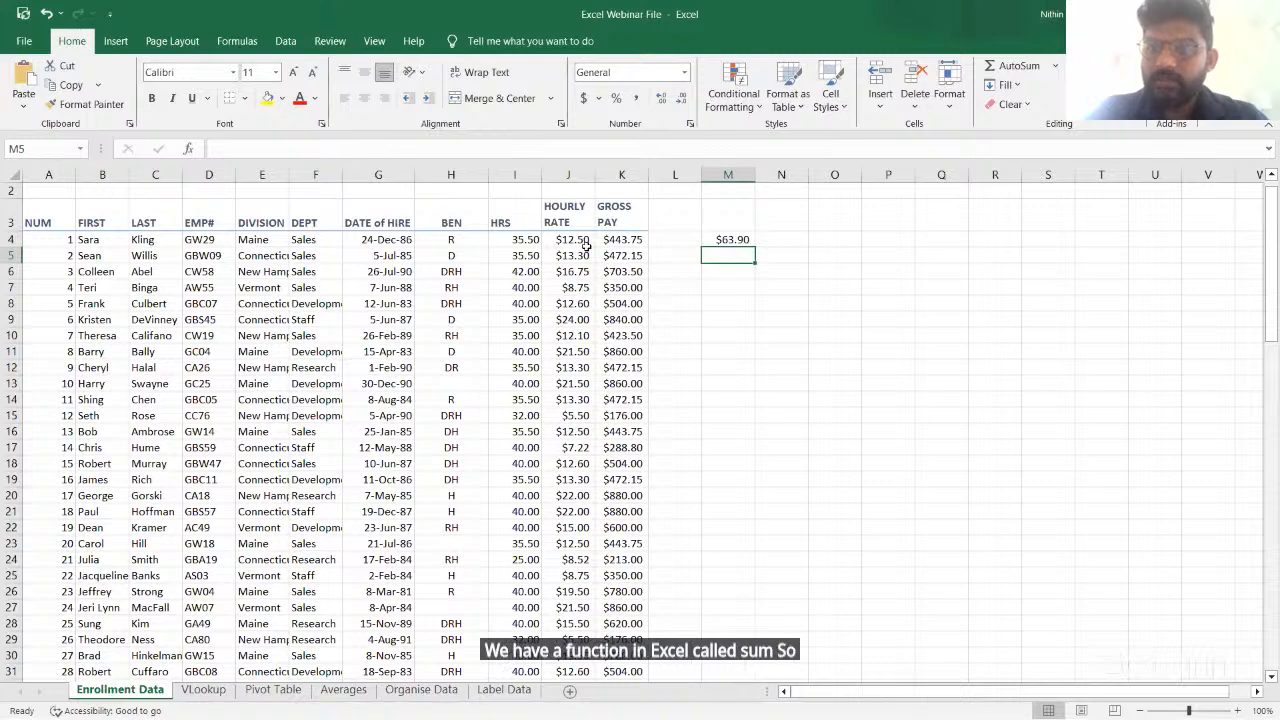
{"action": "type", "text": "="}
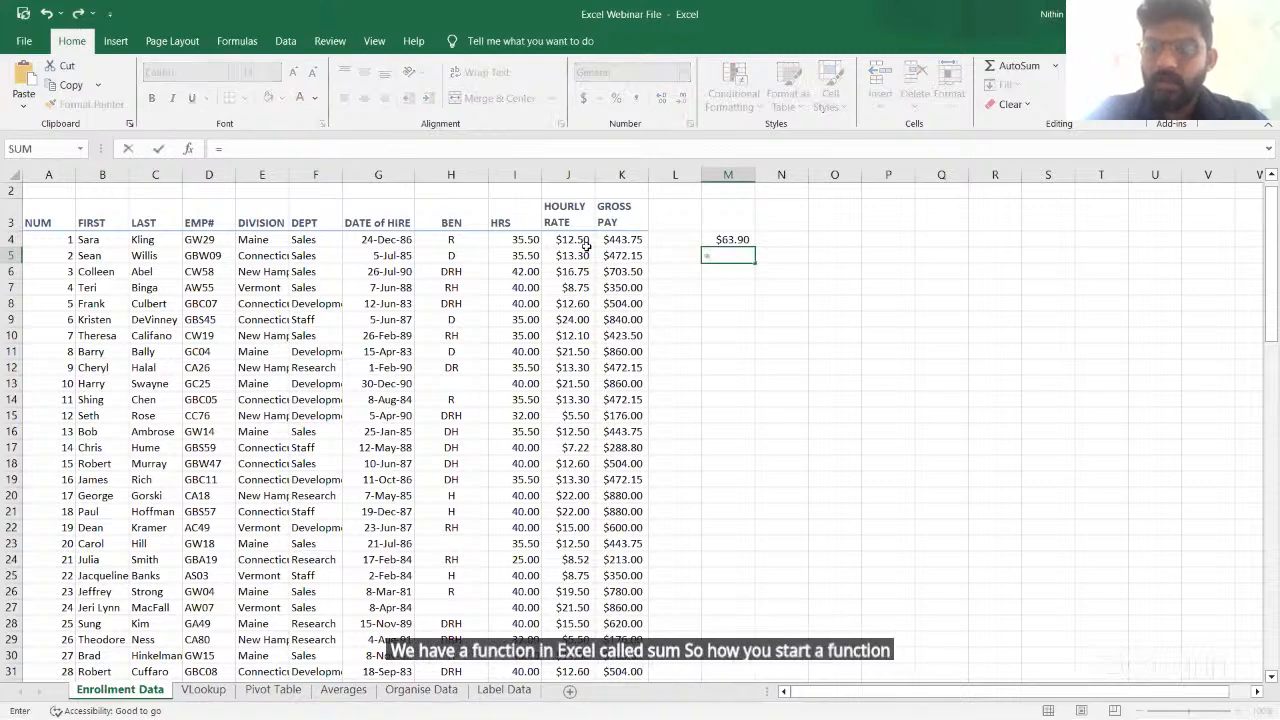
{"action": "type", "text": "s"}
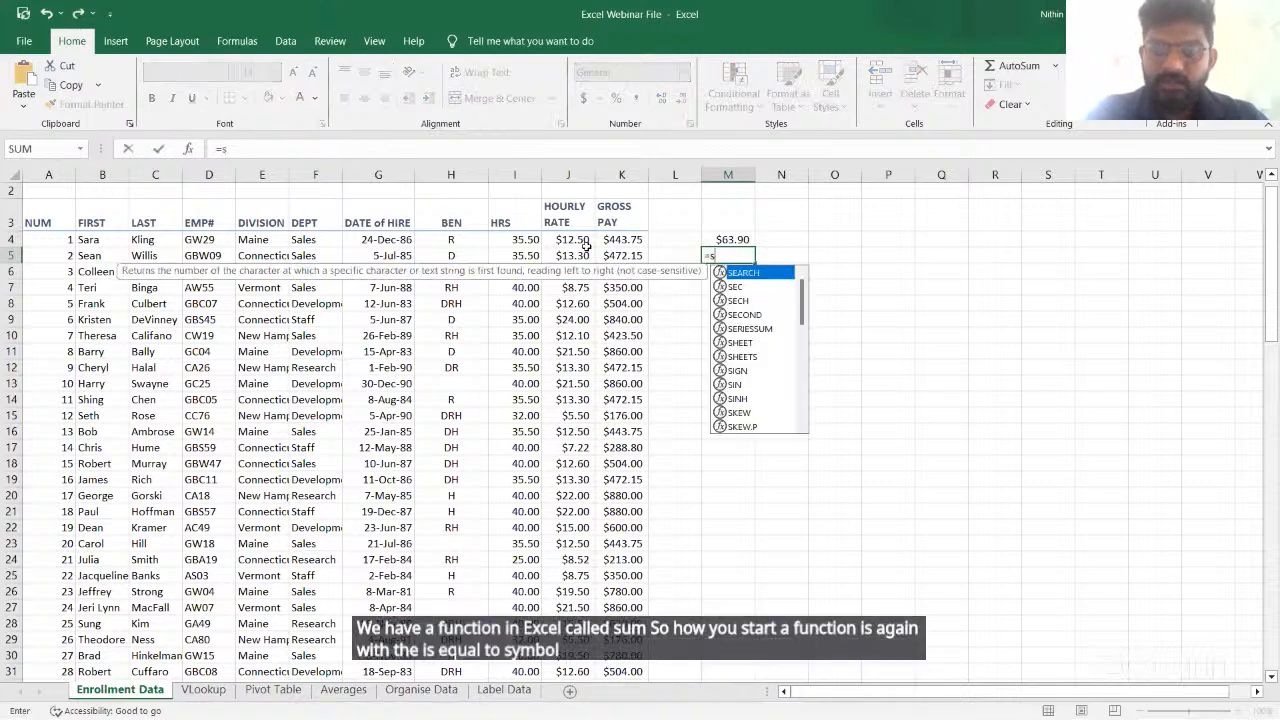
{"action": "type", "text": "u"}
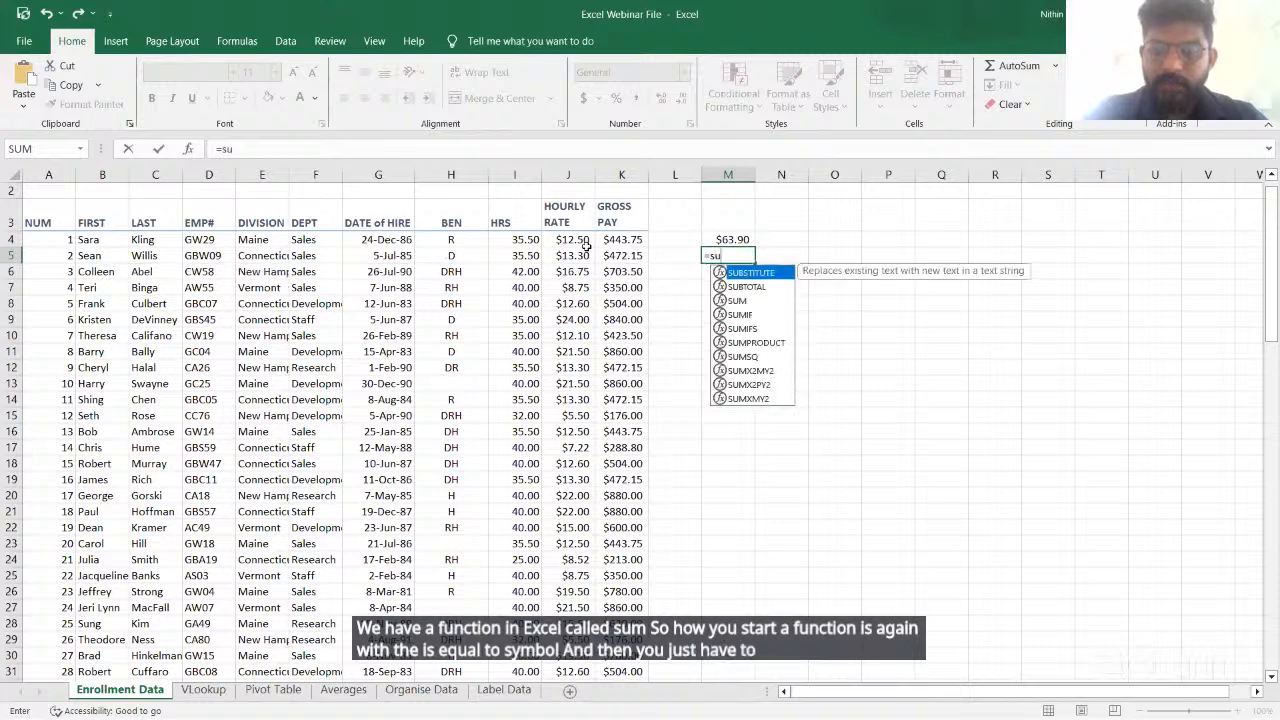
{"action": "type", "text": "m"}
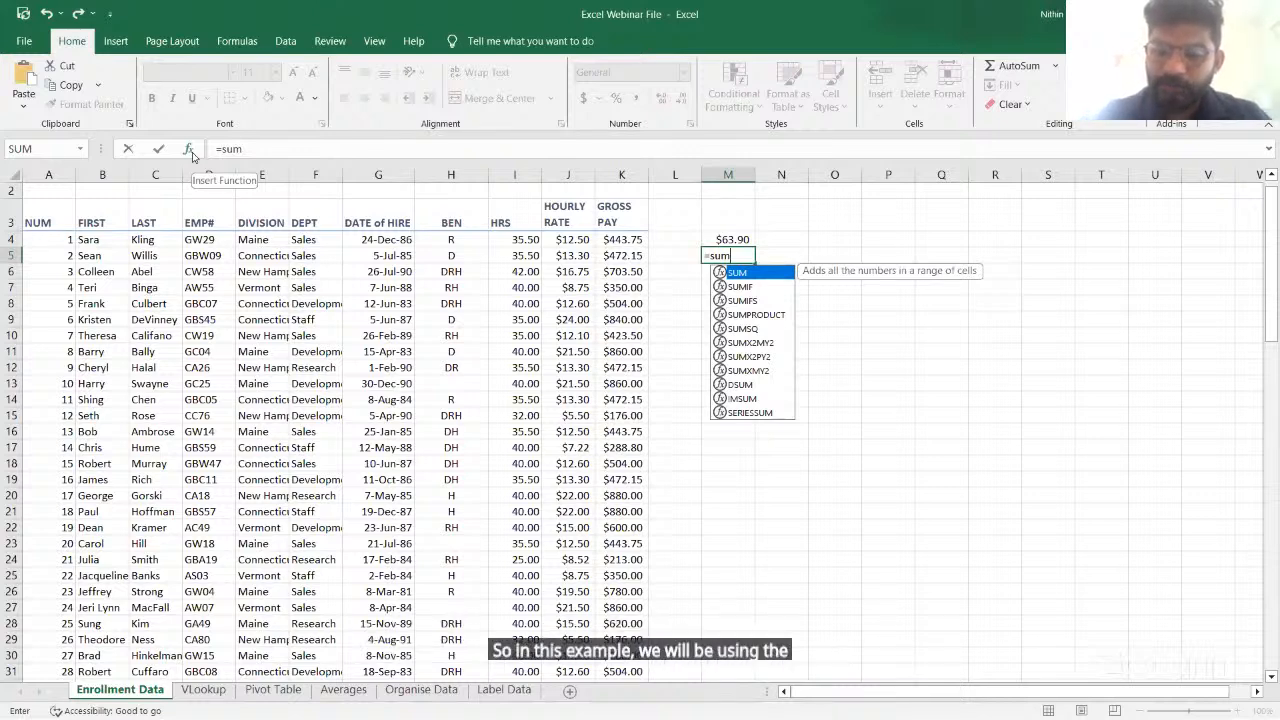
{"action": "type", "text": "("}
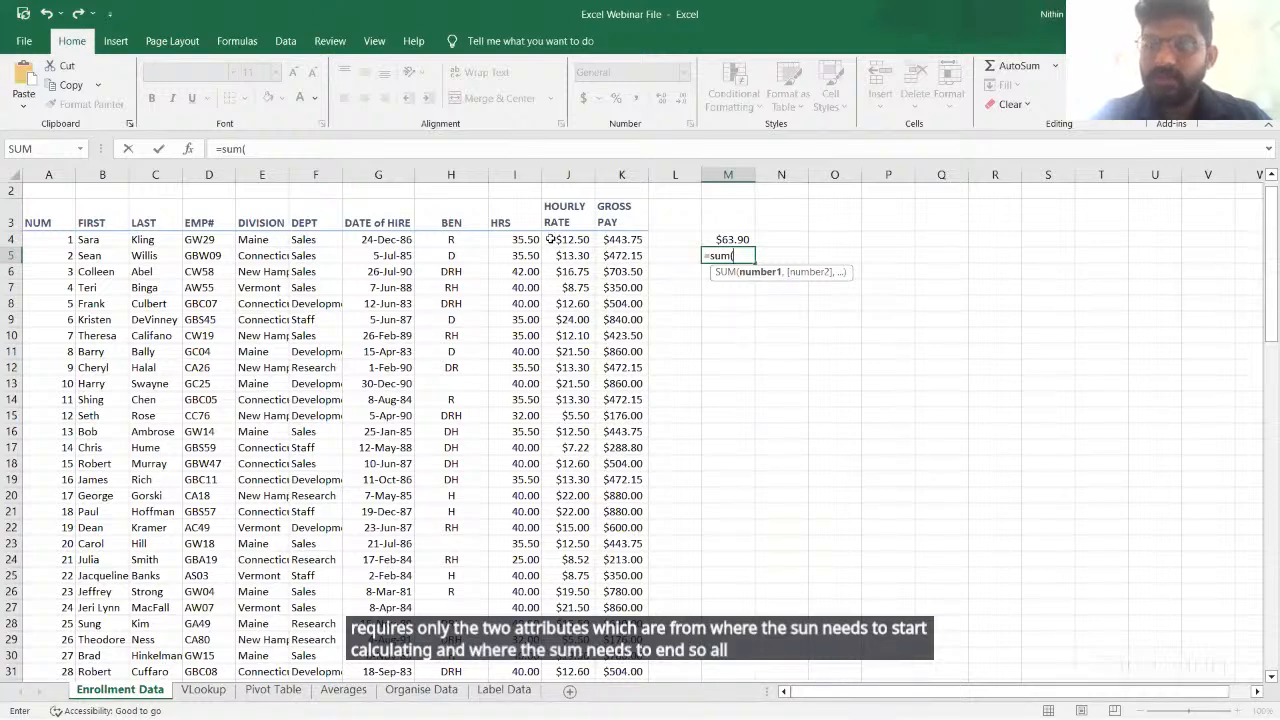
{"action": "left_click_drag", "start_coordinate": [549, 239], "coordinate": [562, 298]}
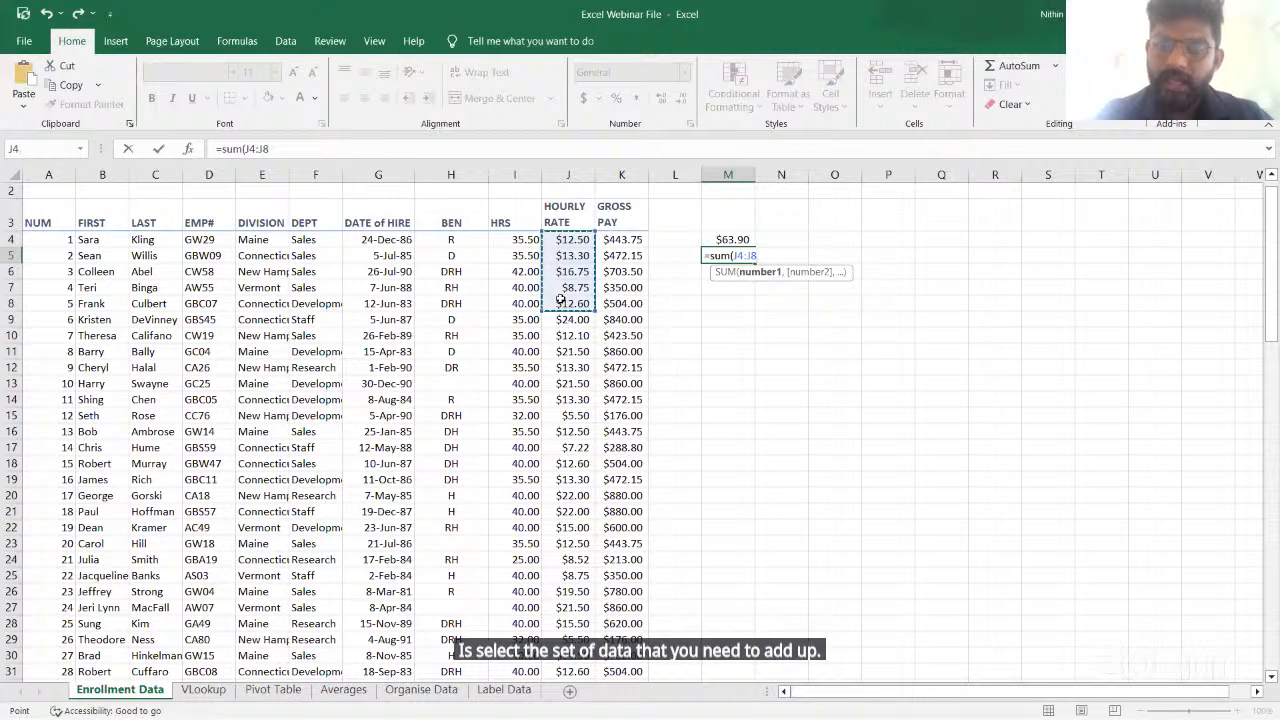
{"action": "type", "text": ")"}
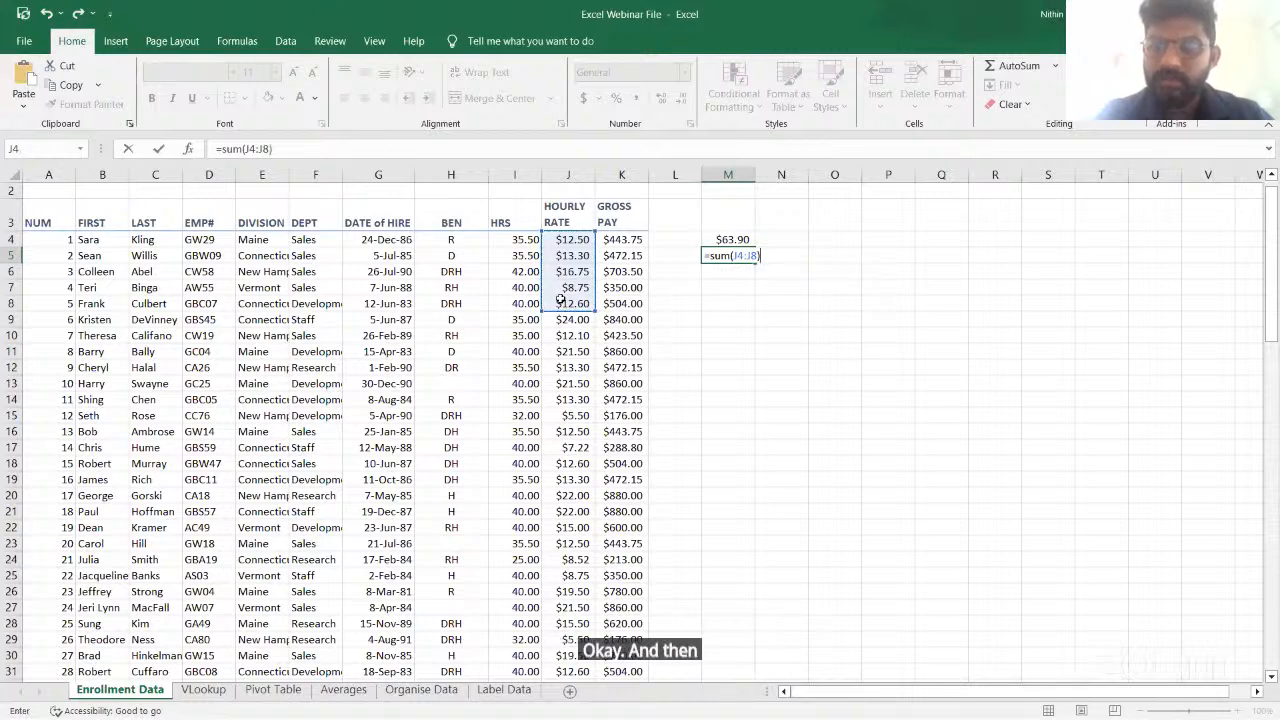
{"action": "key", "text": "Return"}
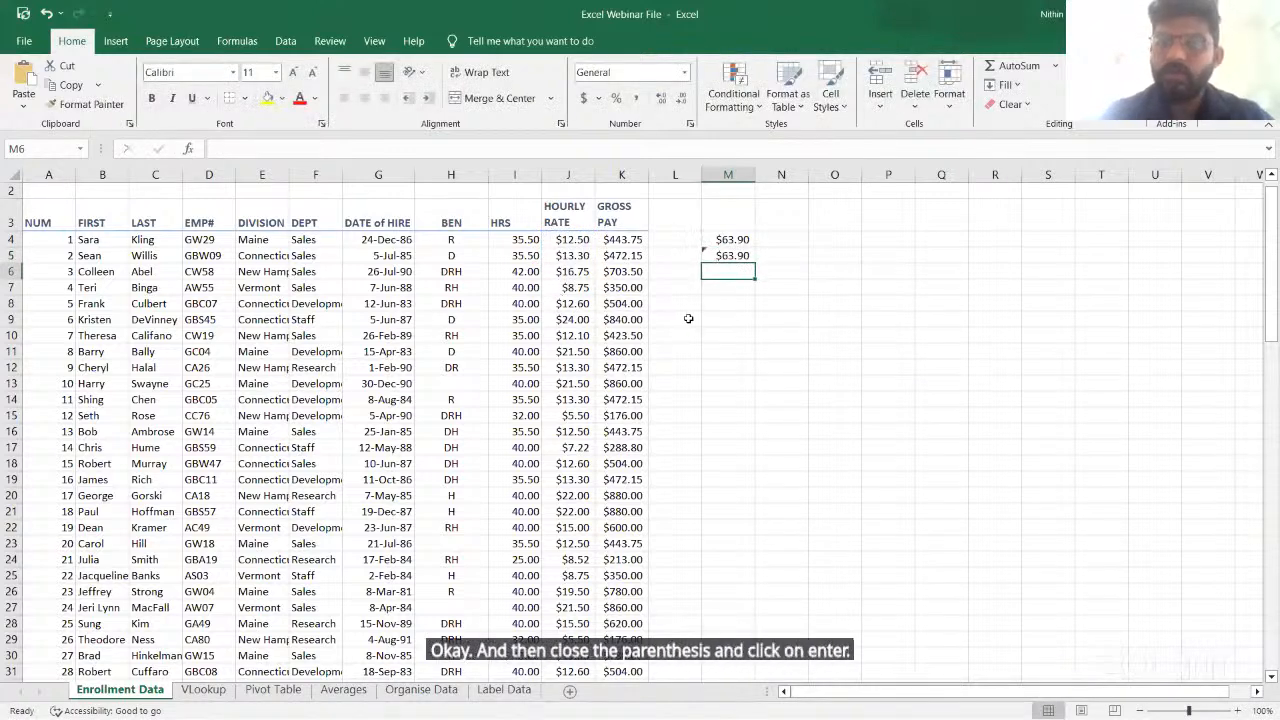
{"action": "left_click", "coordinate": [688, 318]}
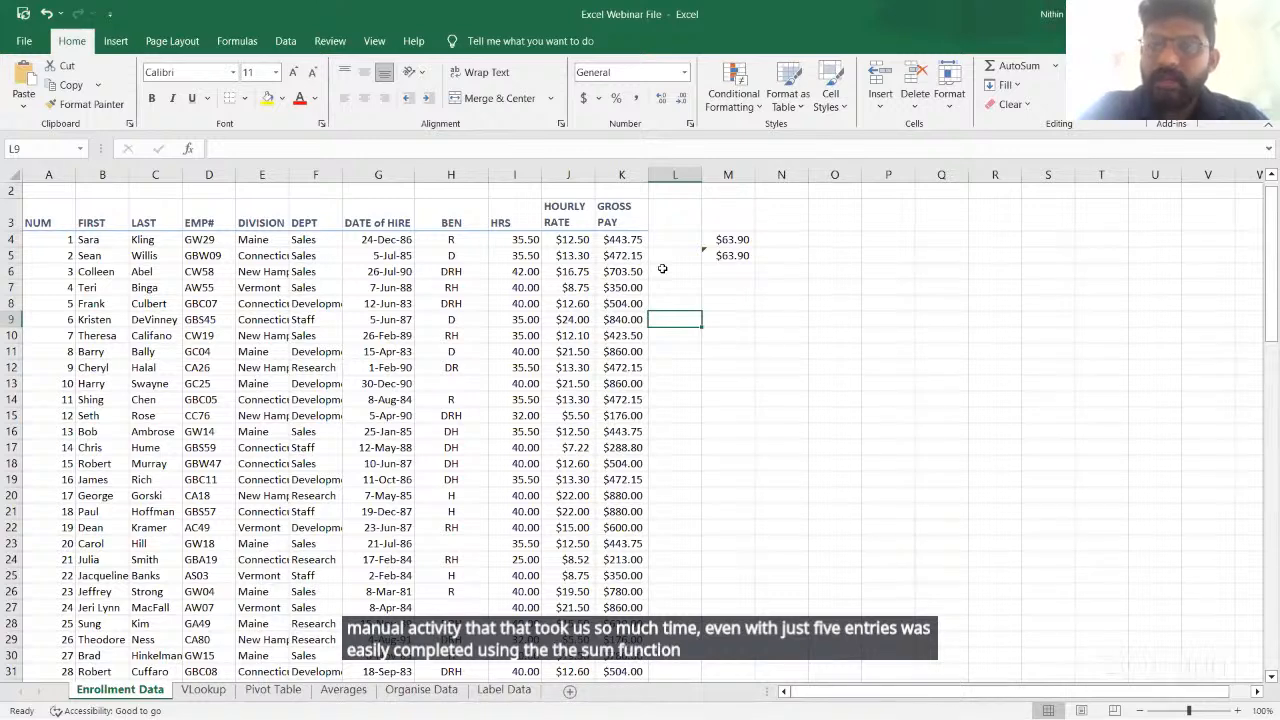
Total all employees' hourly rates in cell M6 with the formula =SUM(J4:J97)
{"action": "left_click", "coordinate": [718, 269]}
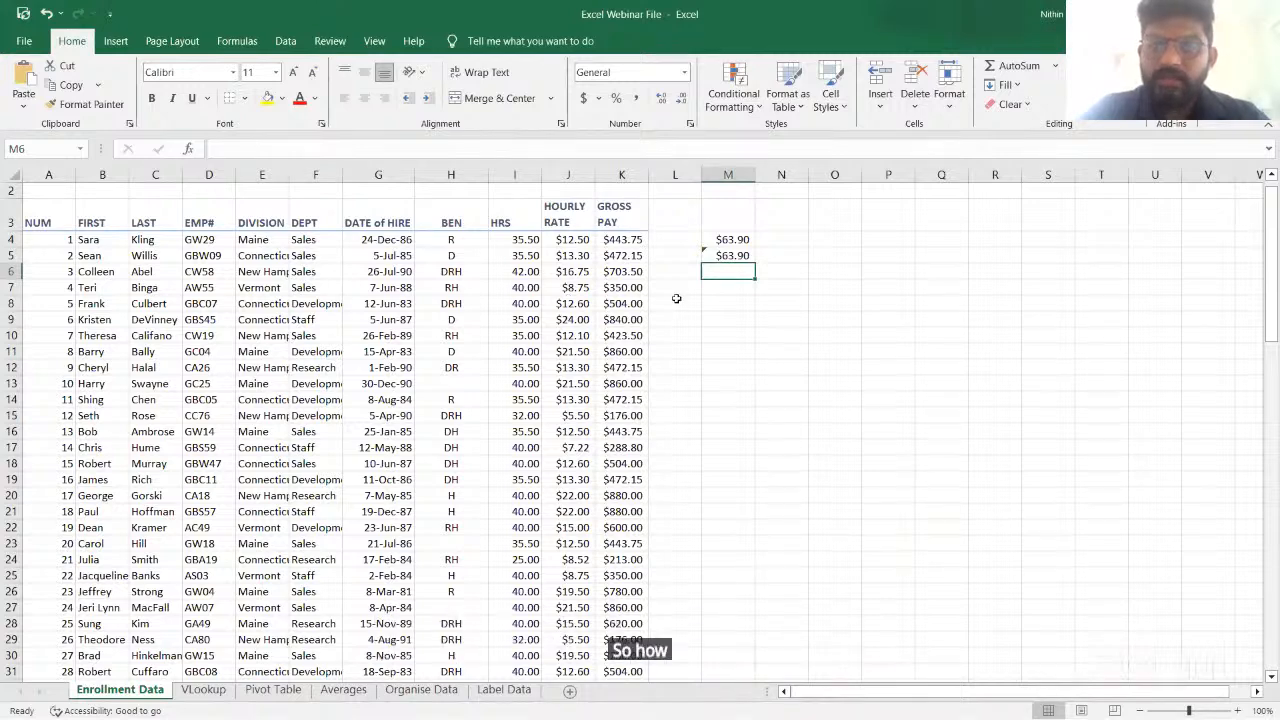
{"action": "type", "text": "=sum"}
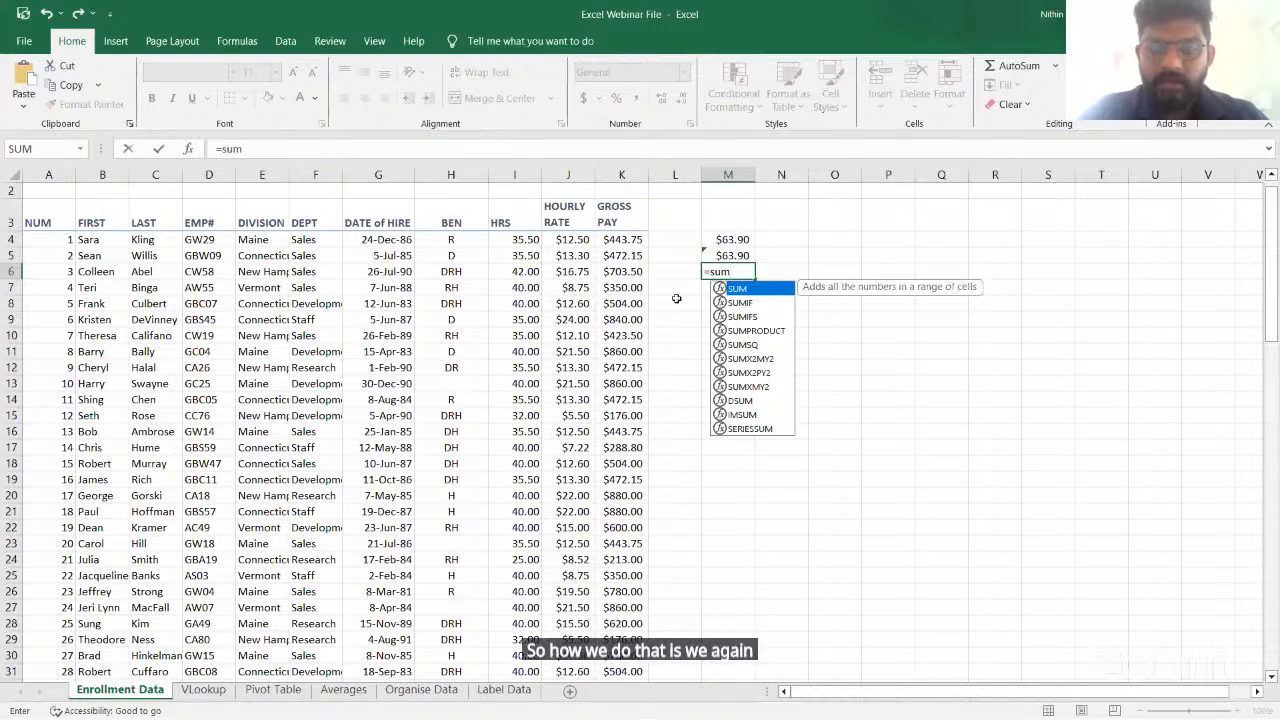
{"action": "key", "text": "Tab"}
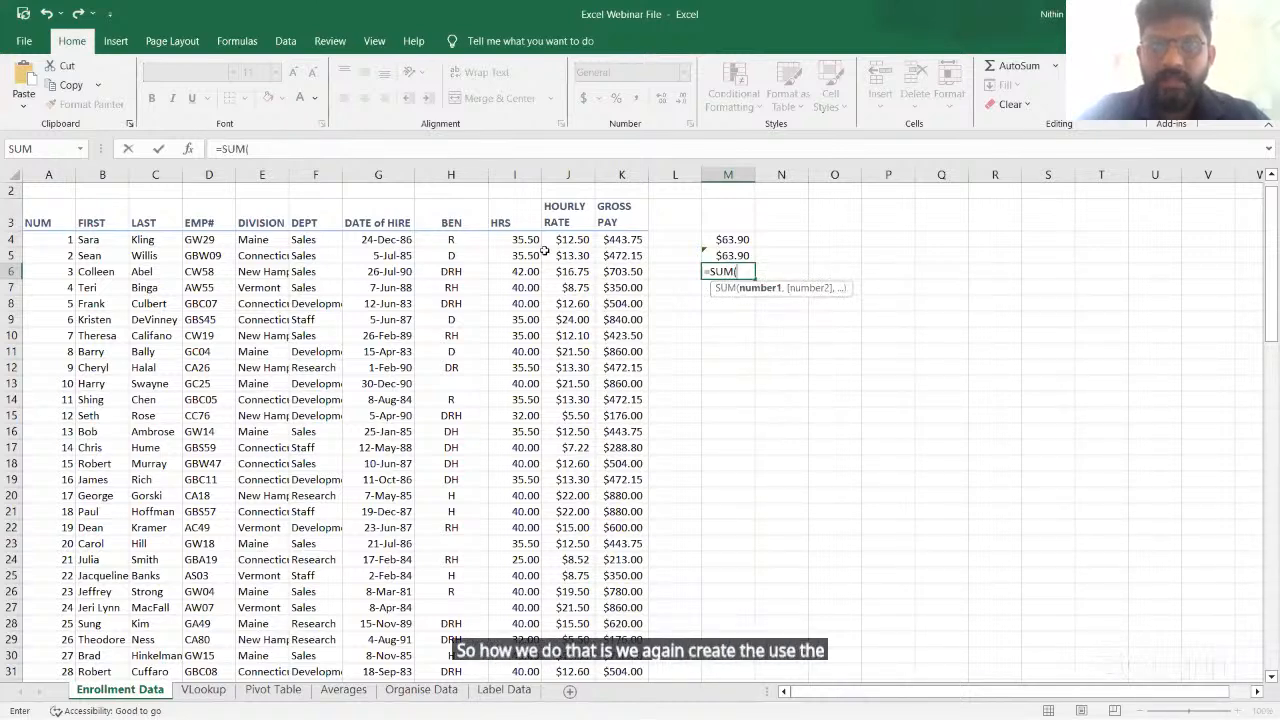
{"action": "left_click_drag", "start_coordinate": [552, 242], "coordinate": [571, 572]}
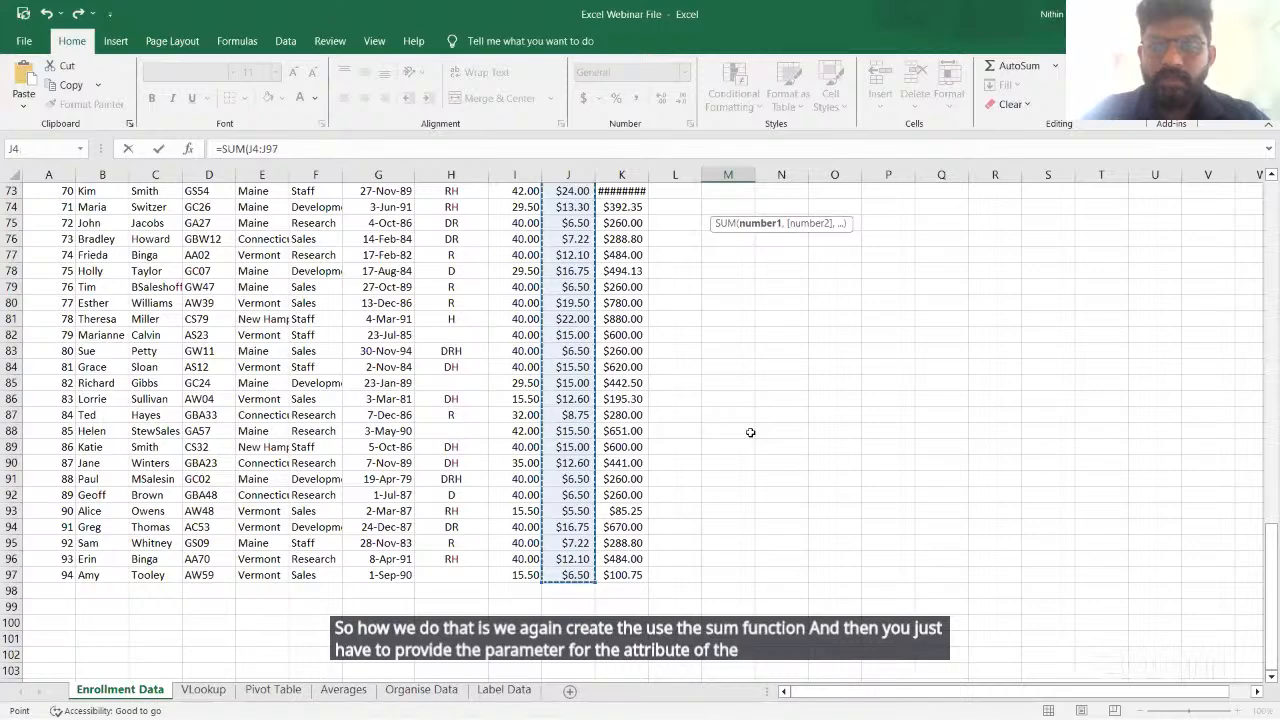
{"action": "scroll", "coordinate": [750, 432], "scroll_direction": "up", "scroll_amount": 11}
{"action": "scroll", "coordinate": [750, 432], "scroll_direction": "up", "scroll_amount": 13}
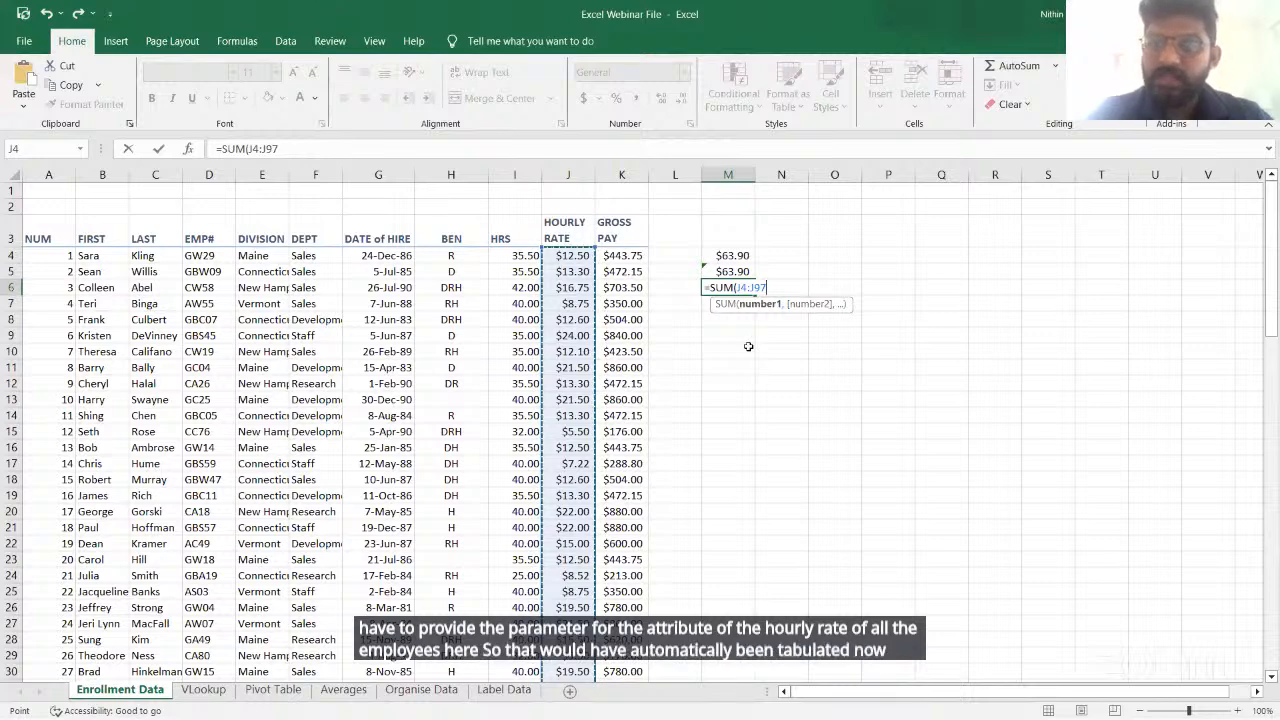
{"action": "type", "text": ")"}
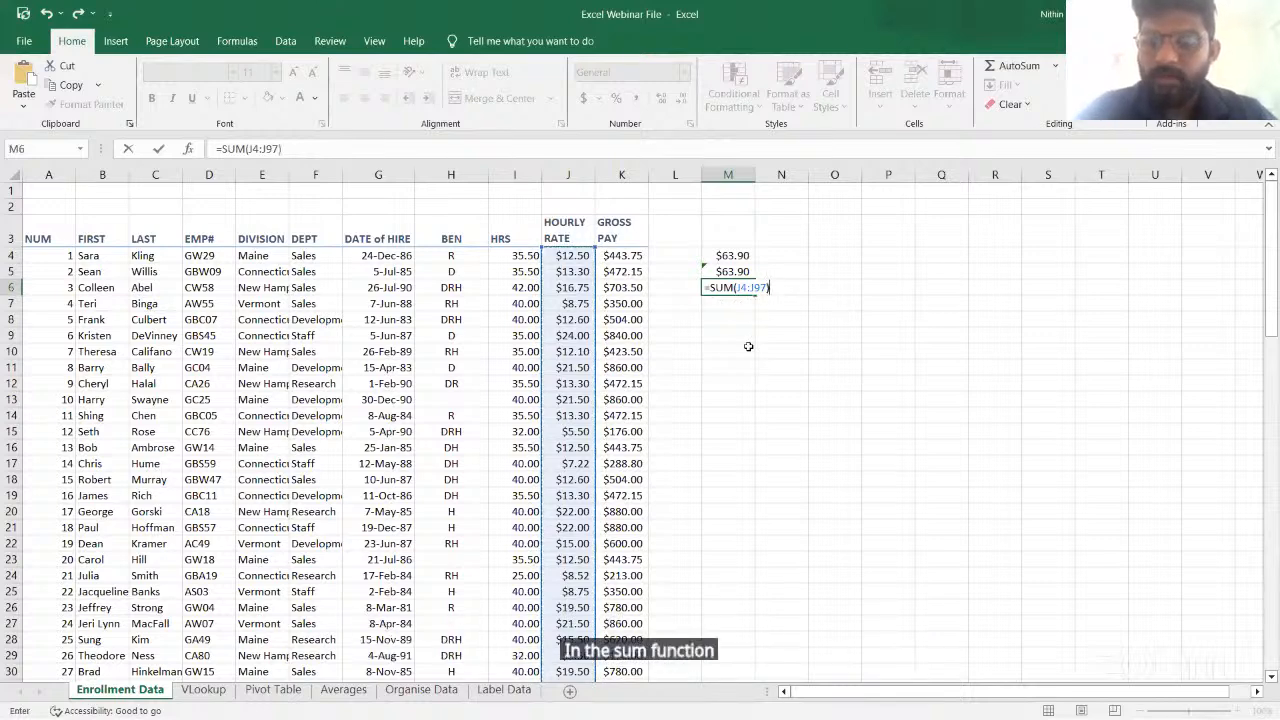
{"action": "key", "text": "Return"}
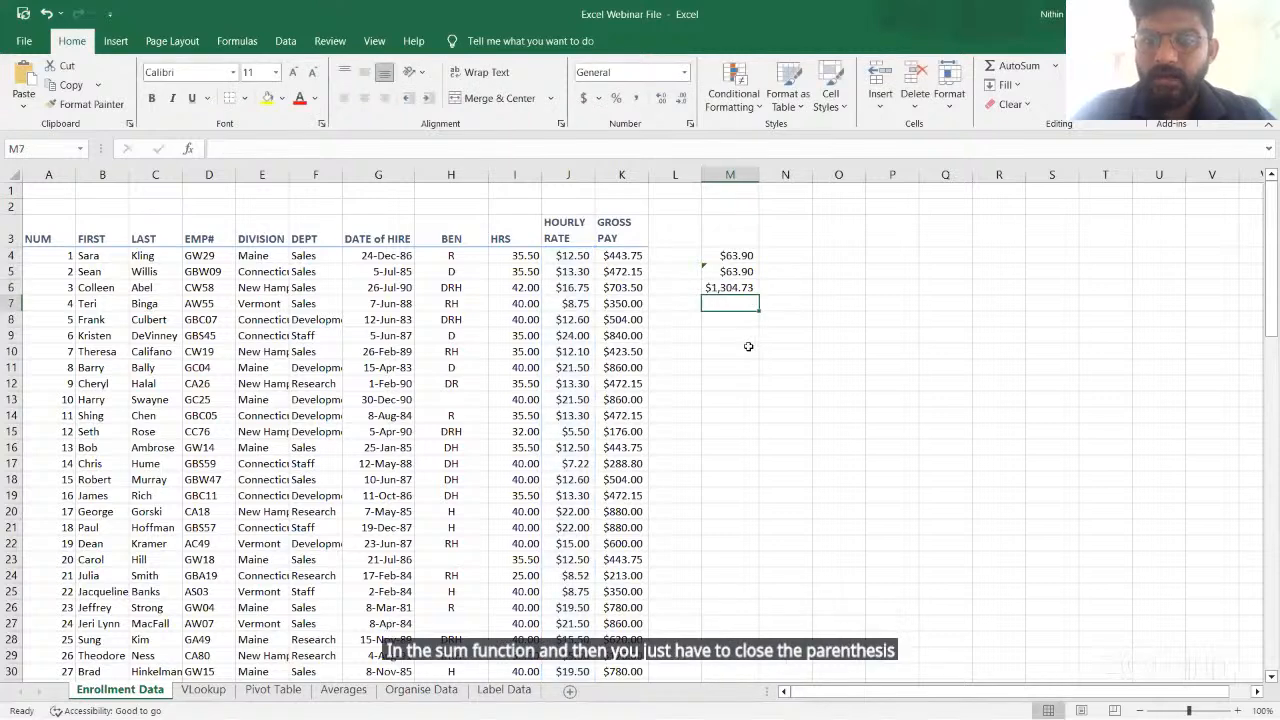
{"action": "left_click", "coordinate": [722, 332]}
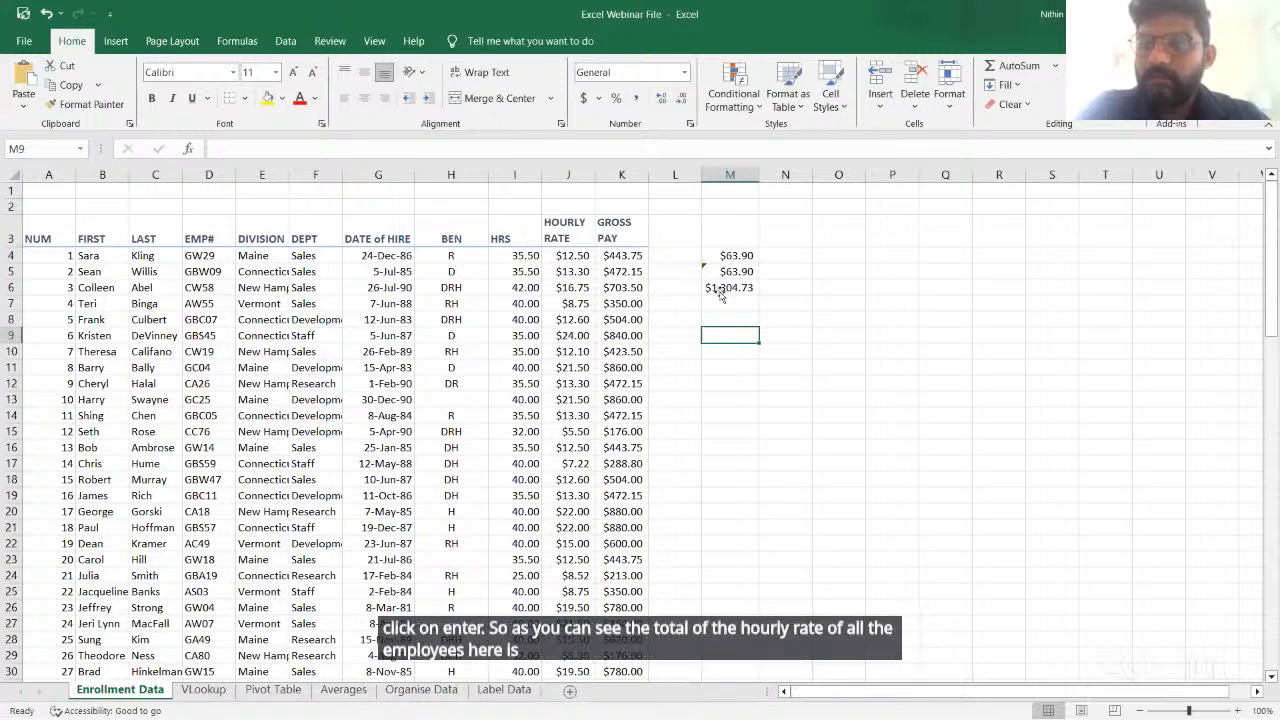
Calculate the average hourly rate of the first five employees in cell M7 with =AVERAGE(J4:J8)
{"action": "left_click", "coordinate": [720, 315]}
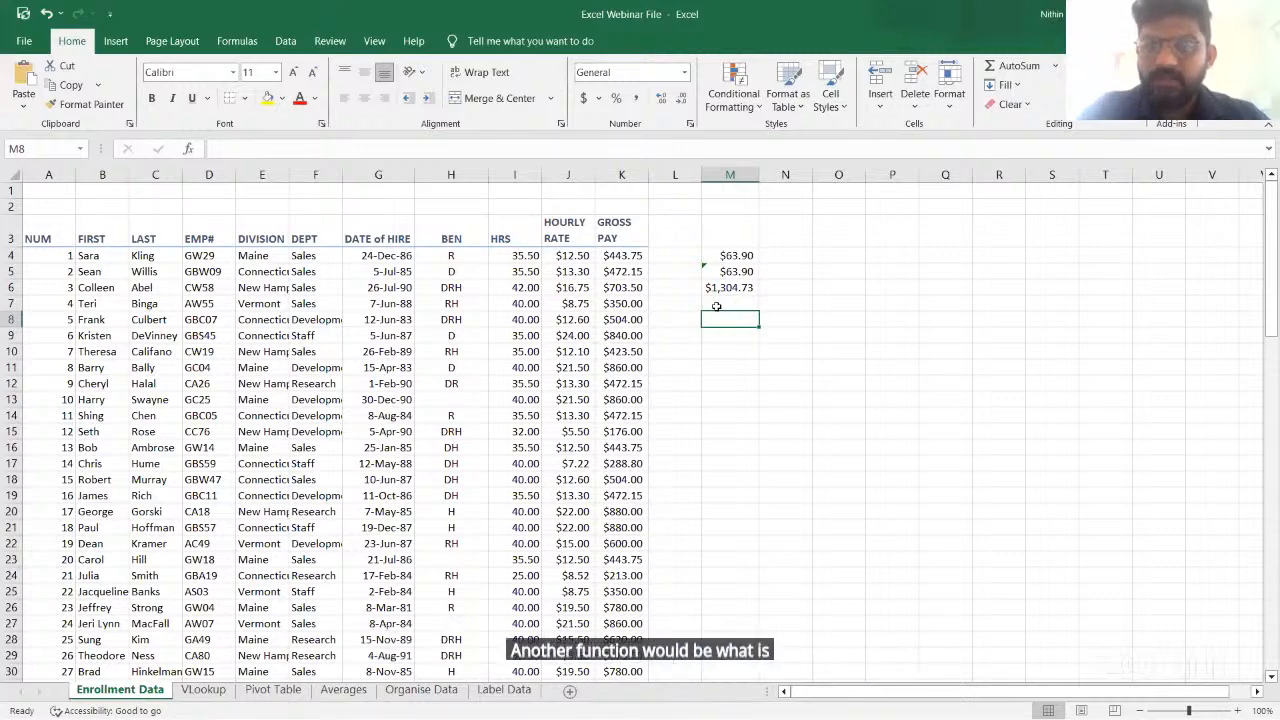
{"action": "left_click", "coordinate": [714, 300]}
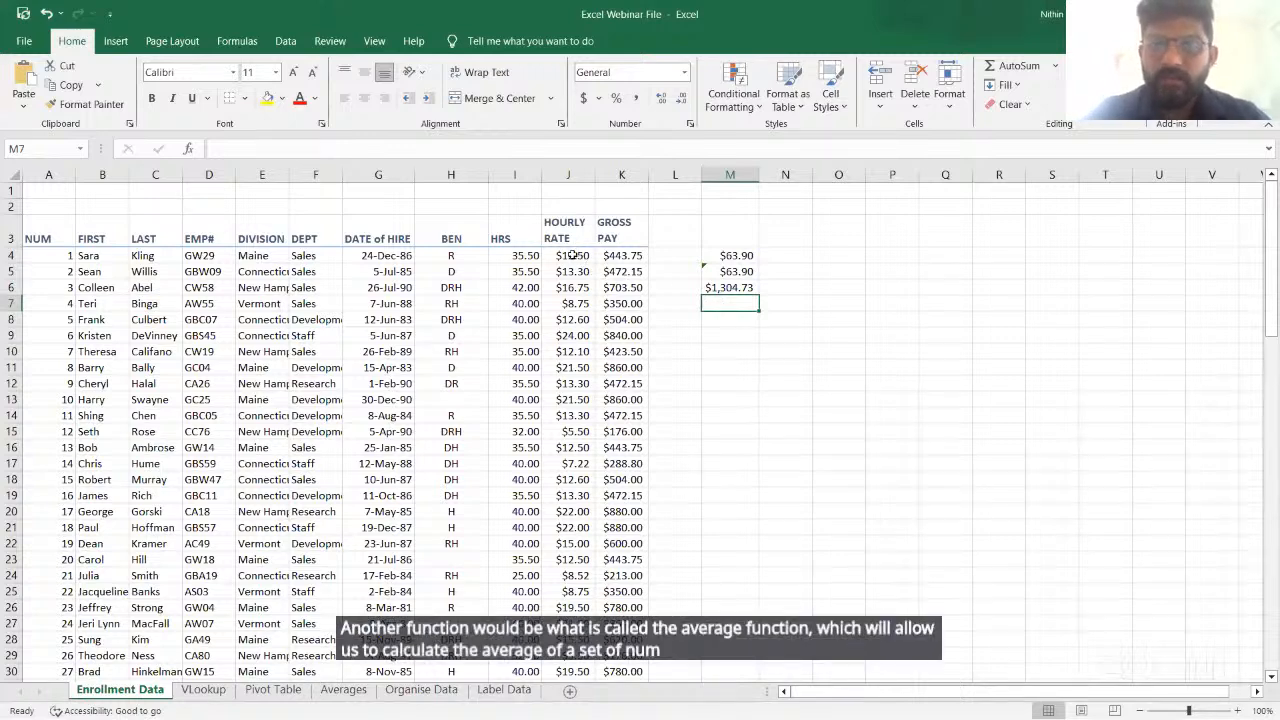
{"action": "type", "text": "="}
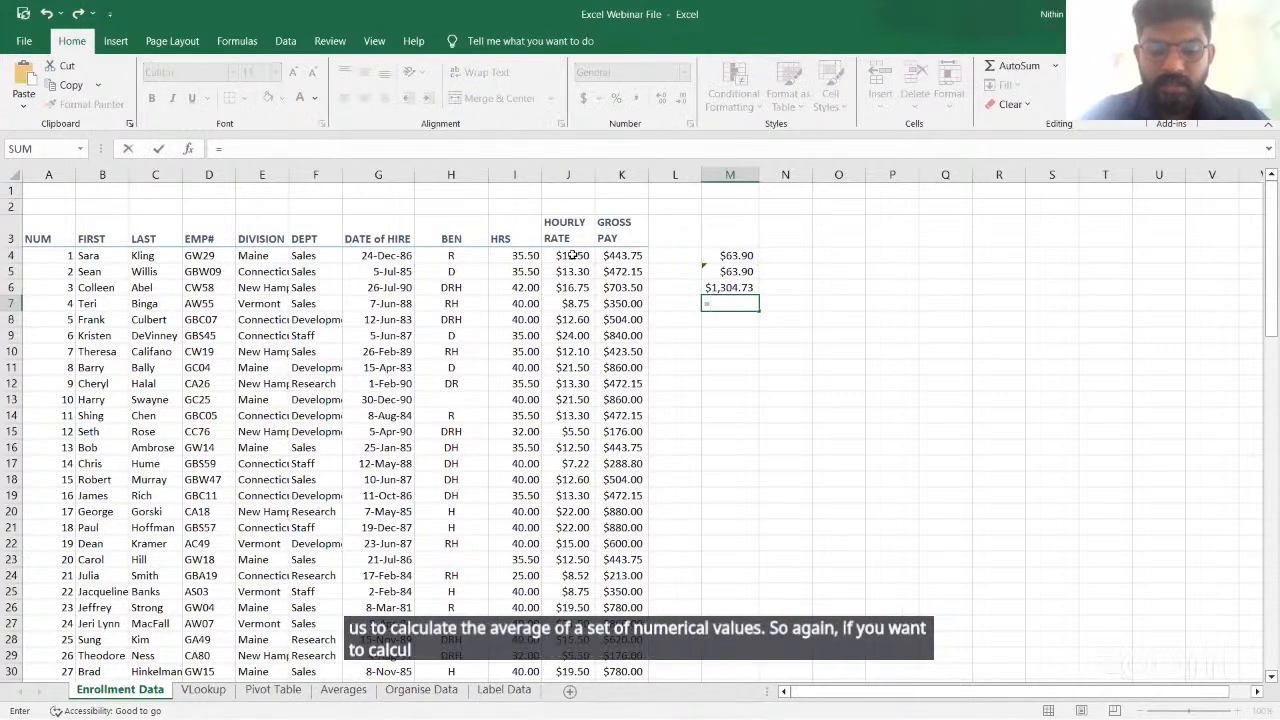
{"action": "type", "text": "ave"}
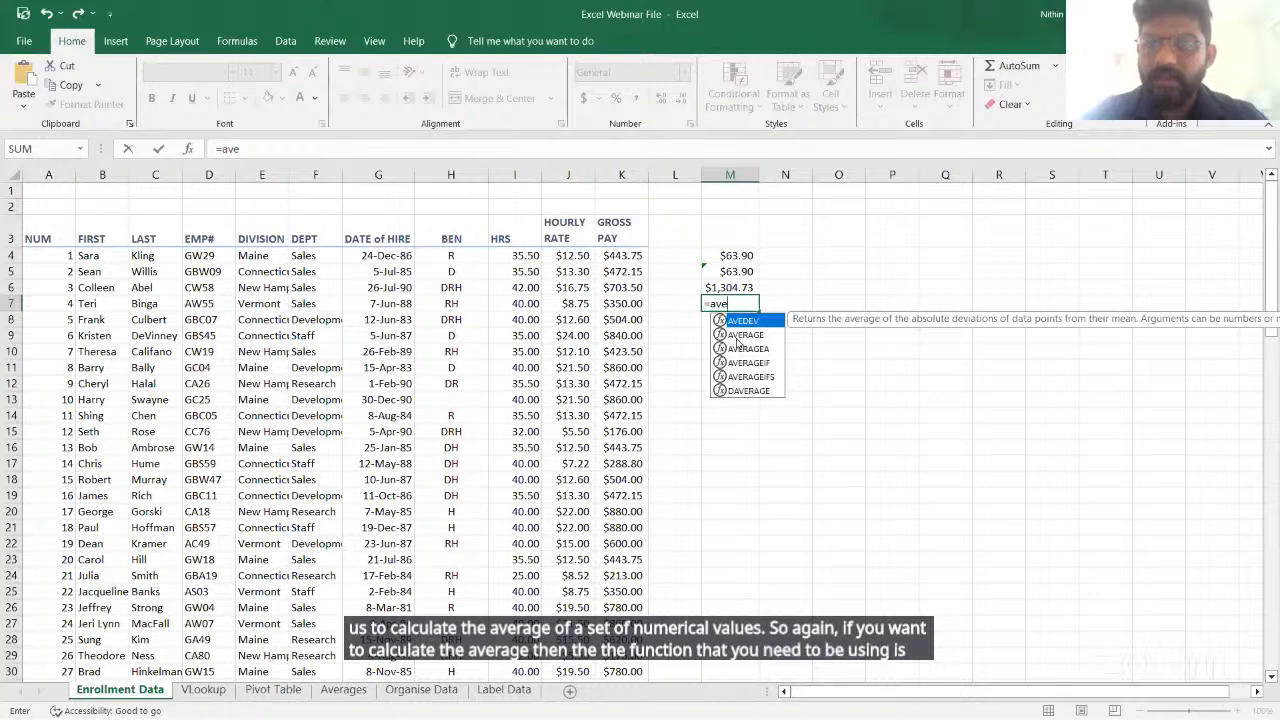
{"action": "type", "text": "r"}
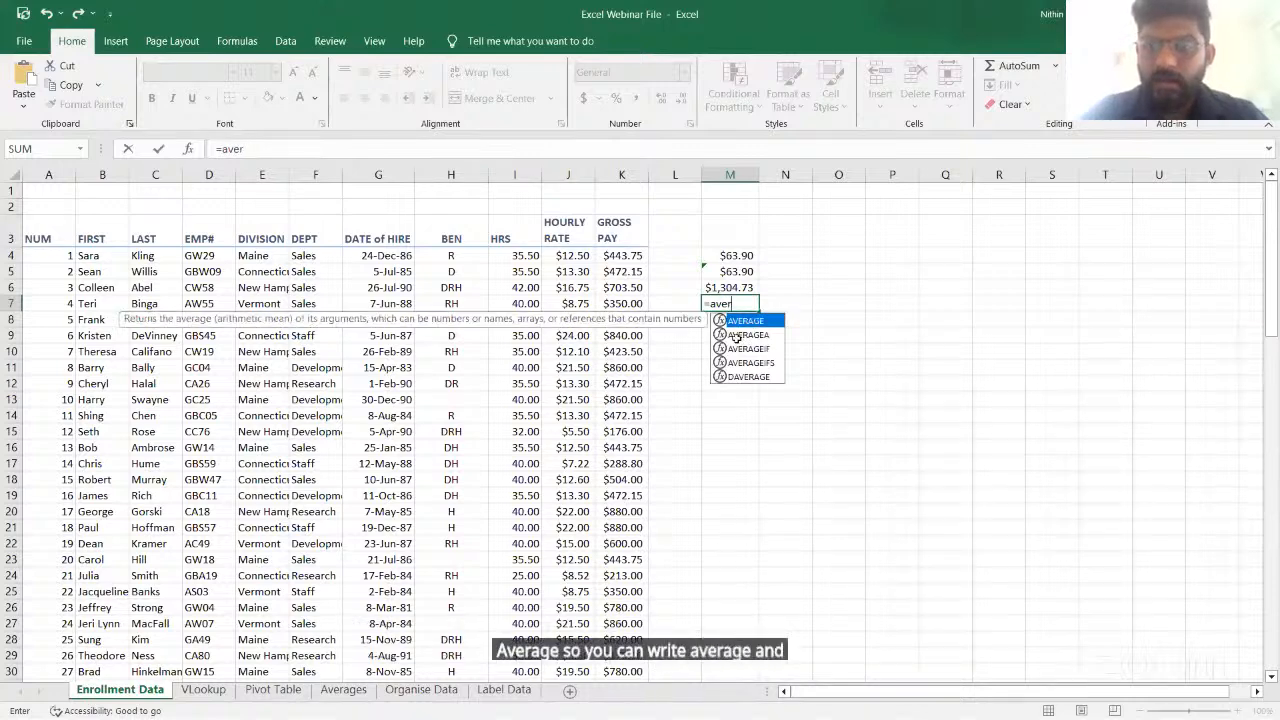
{"action": "key", "text": "Tab"}
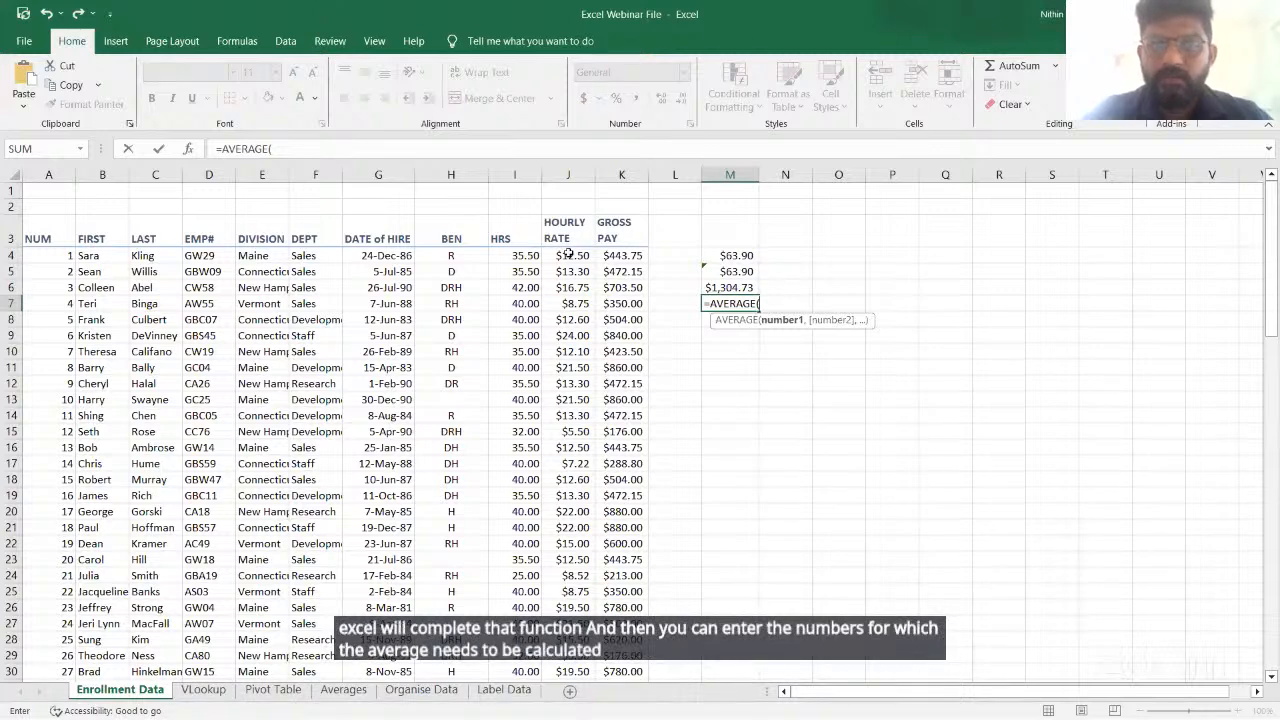
{"action": "left_click_drag", "start_coordinate": [568, 253], "coordinate": [570, 316]}
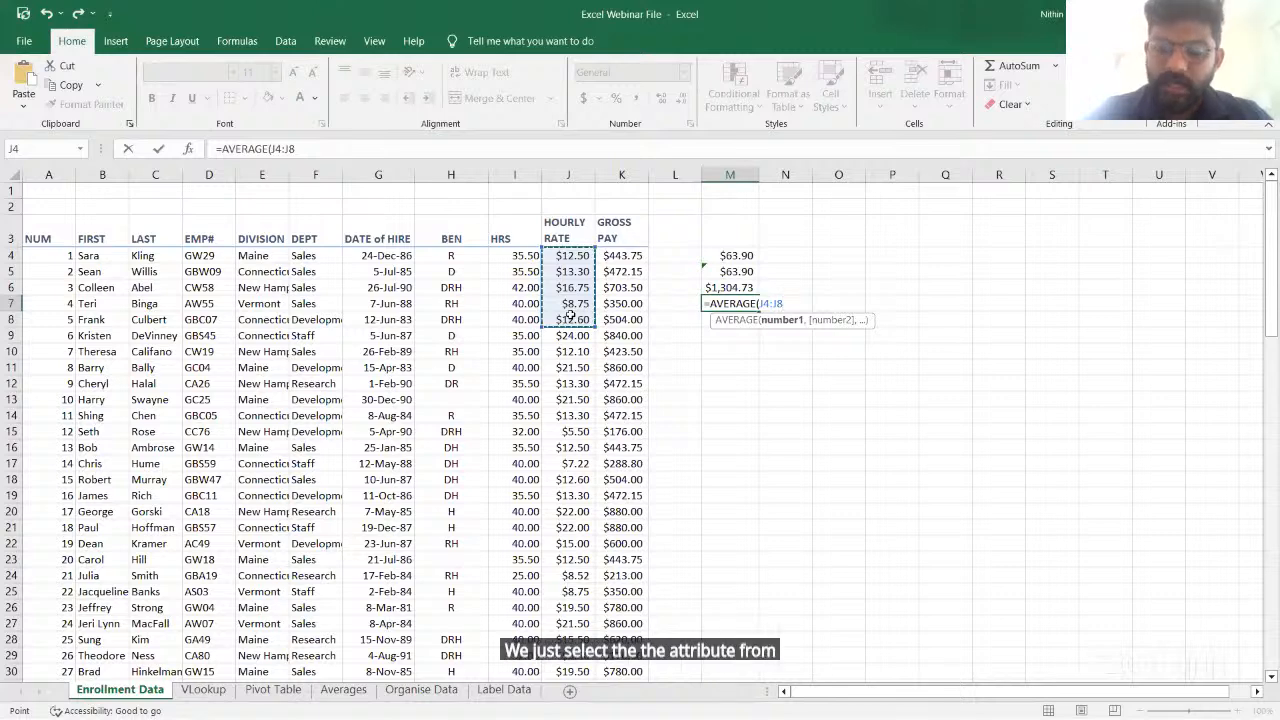
{"action": "type", "text": ")"}
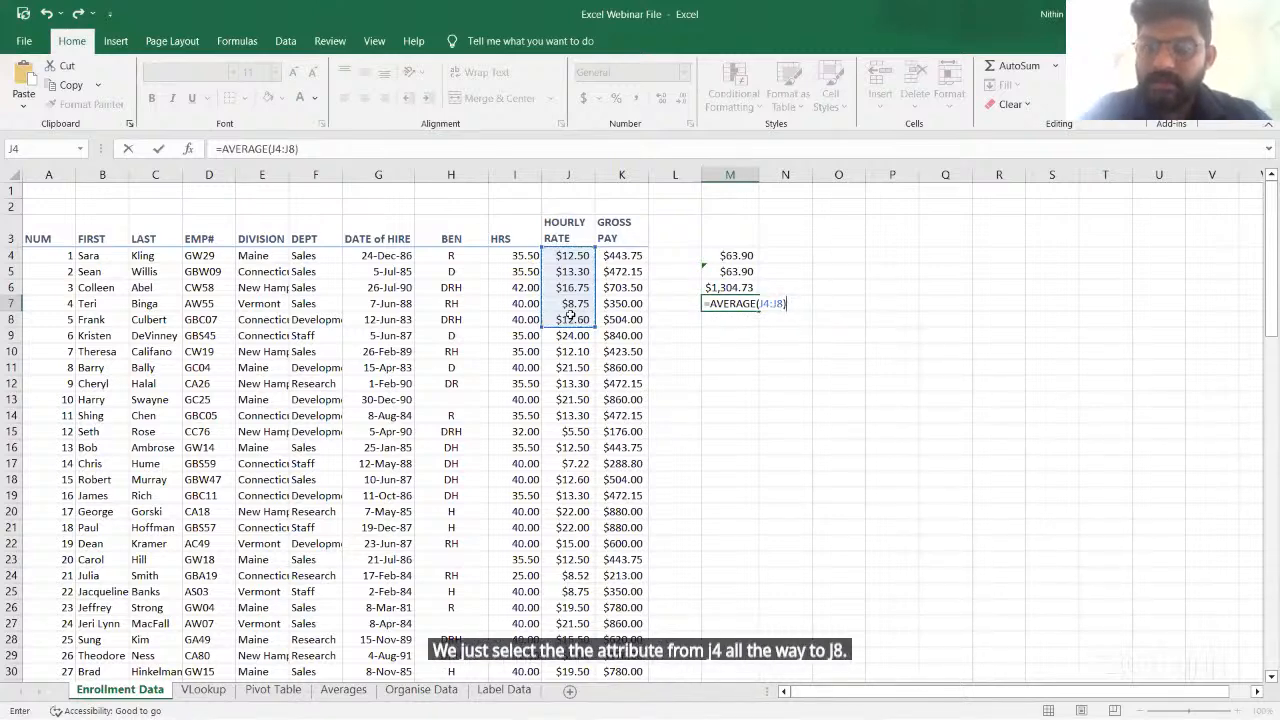
{"action": "key", "text": "Return"}
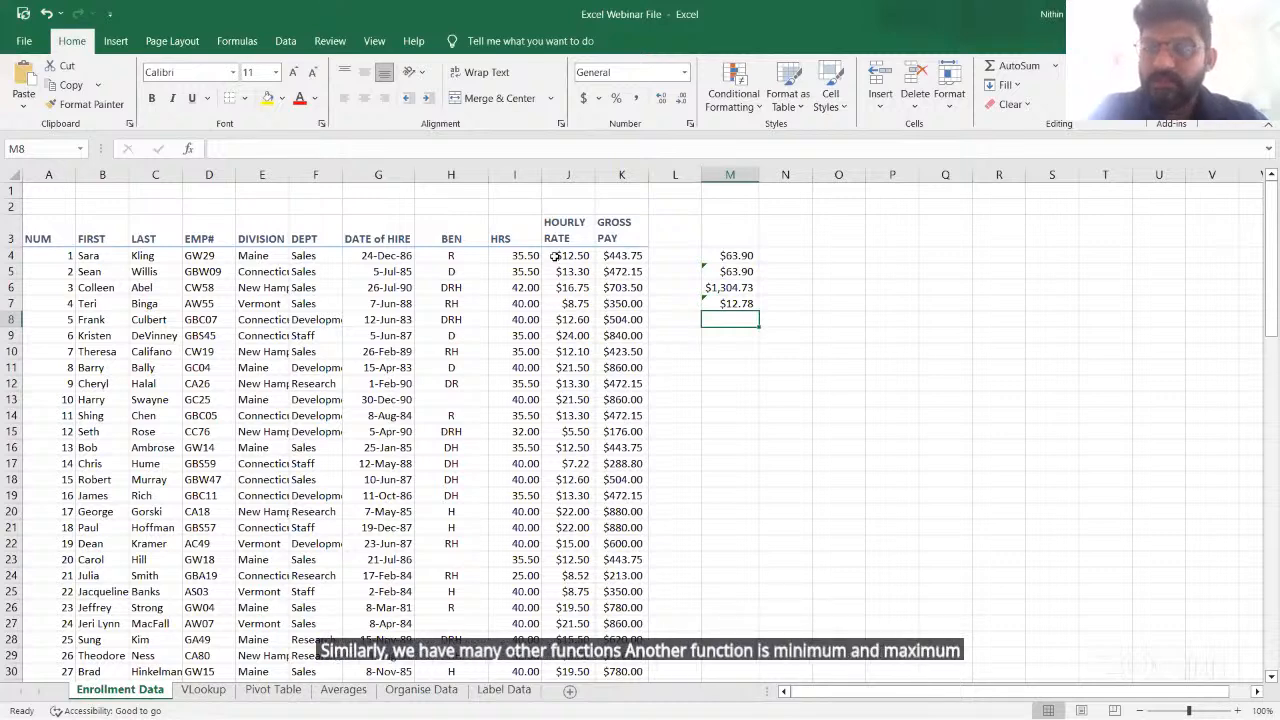
Find the minimum hours of the first eight employees in cell M8 with the formula =MIN(I4:I11)
{"action": "type", "text": "="}
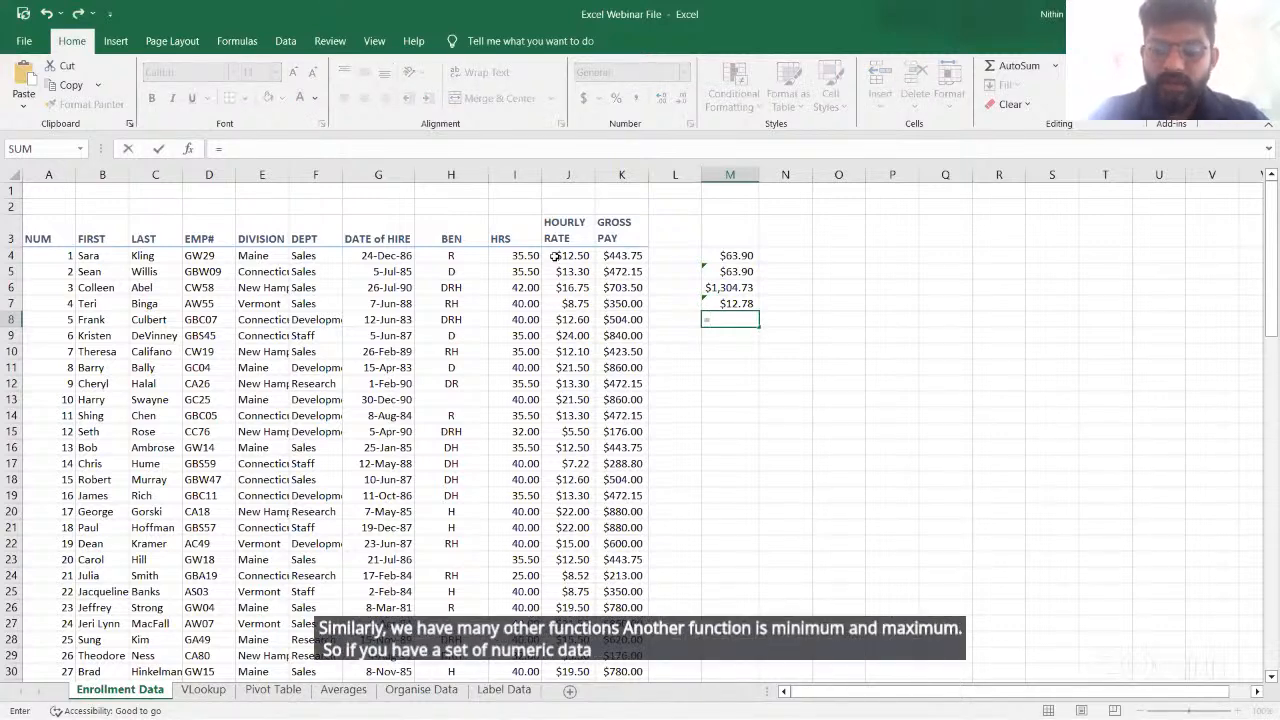
{"action": "type", "text": "i"}
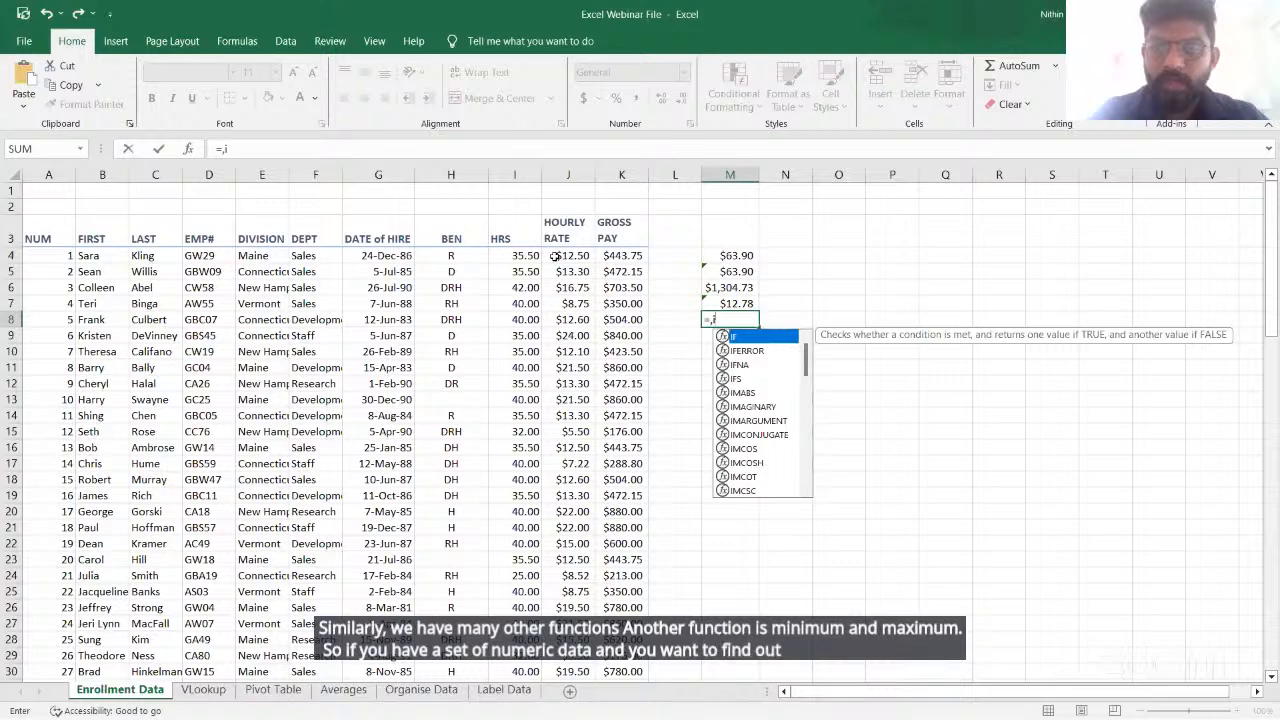
{"action": "key", "text": "BackSpace"}
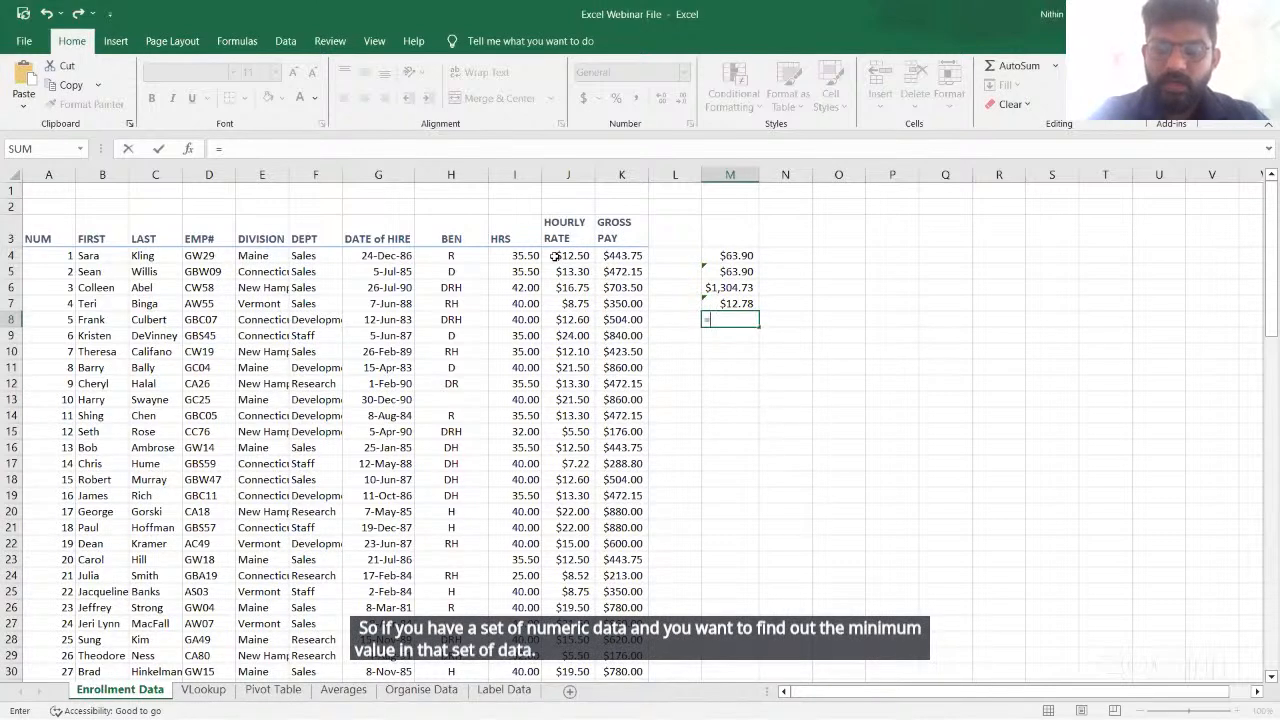
{"action": "type", "text": "min"}
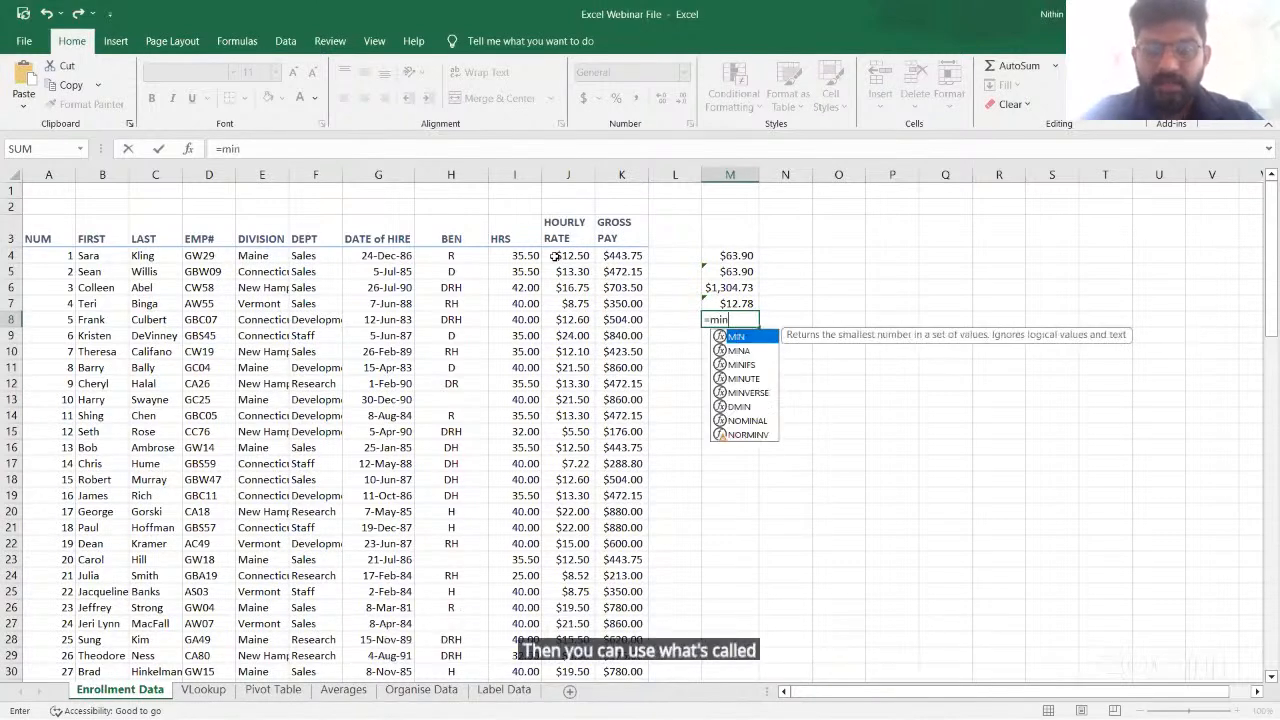
{"action": "key", "text": "Tab"}
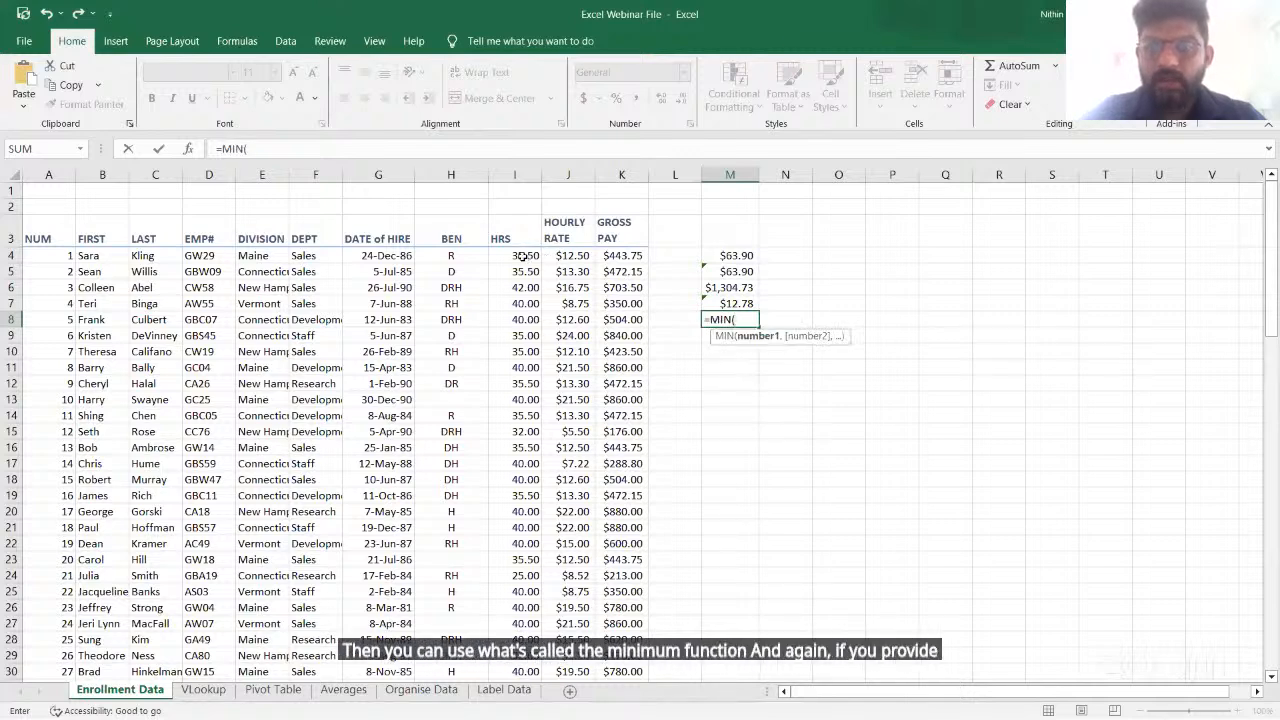
{"action": "left_click_drag", "start_coordinate": [522, 256], "coordinate": [528, 366]}
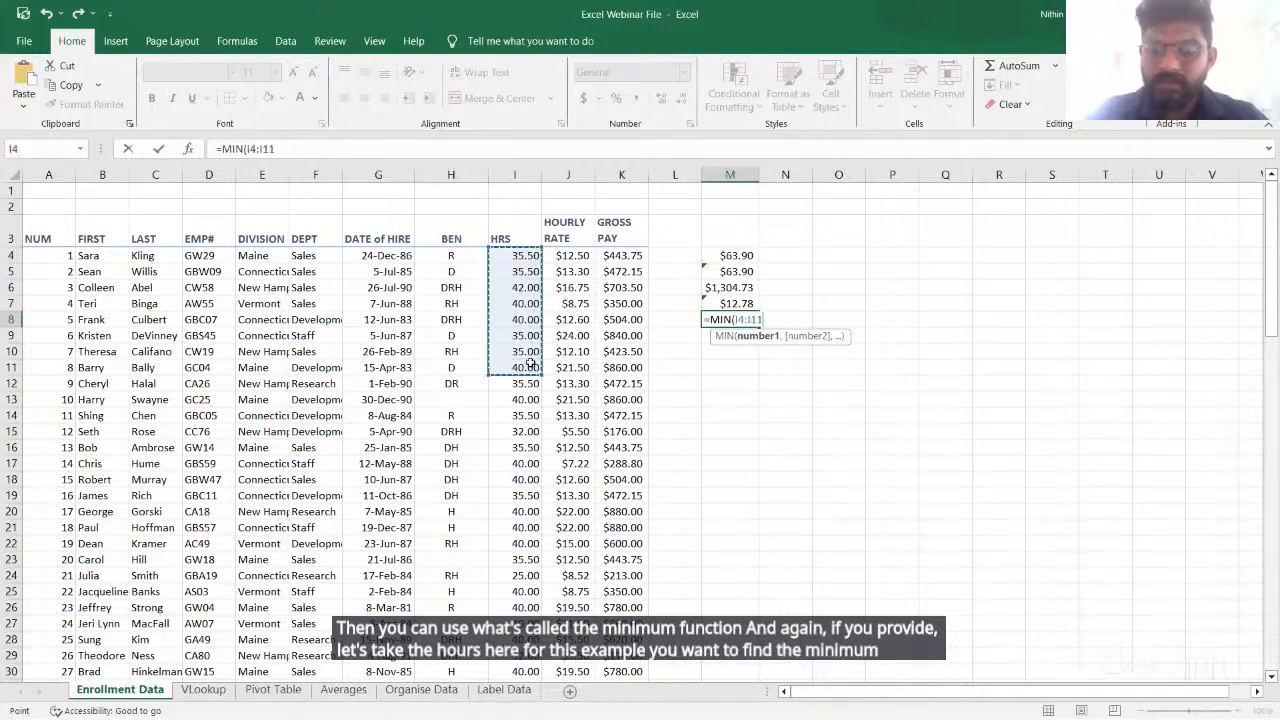
{"action": "type", "text": ")"}
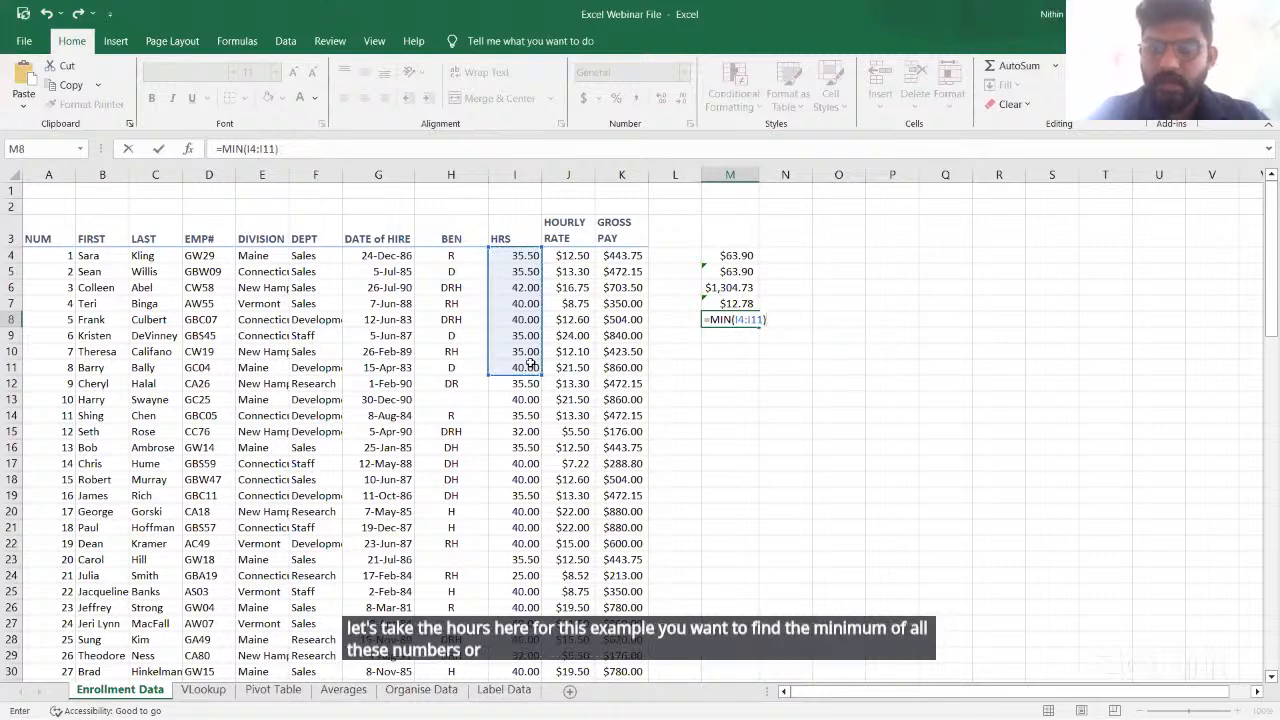
{"action": "key", "text": "Return"}
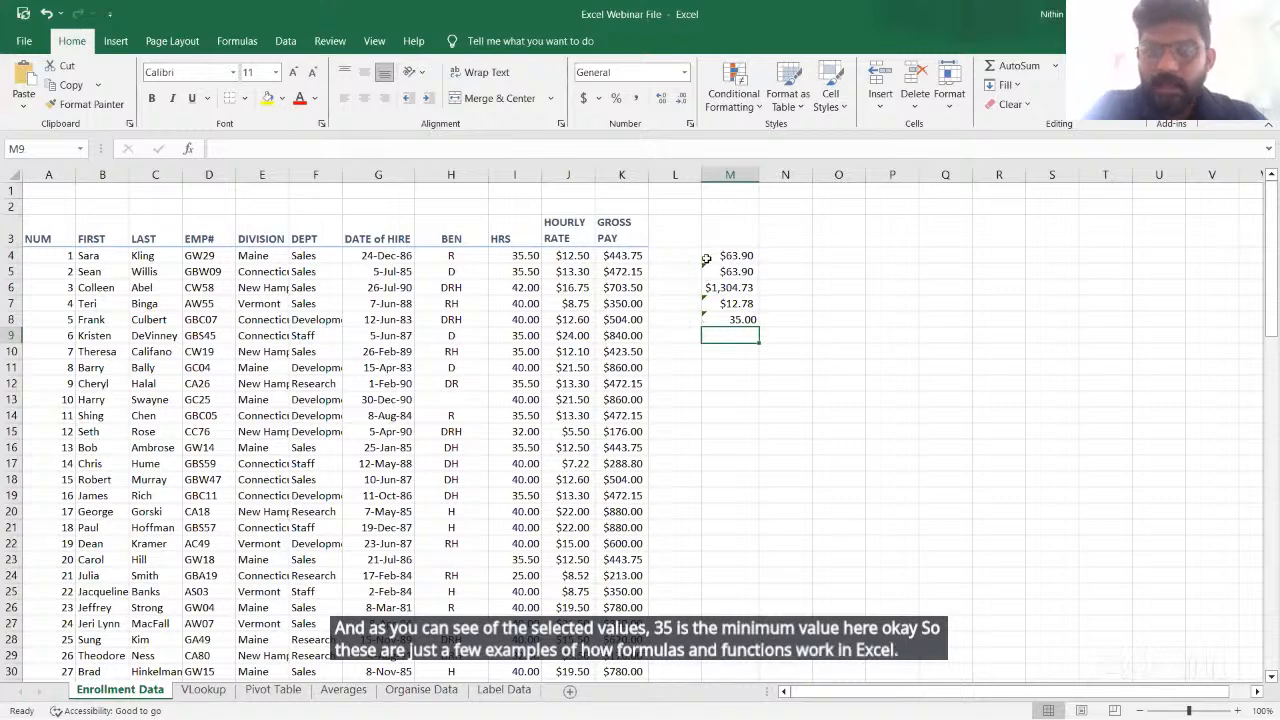
Clear the example formulas from cells M4:M8 and deselect the range
{"action": "left_click_drag", "start_coordinate": [704, 257], "coordinate": [712, 316]}
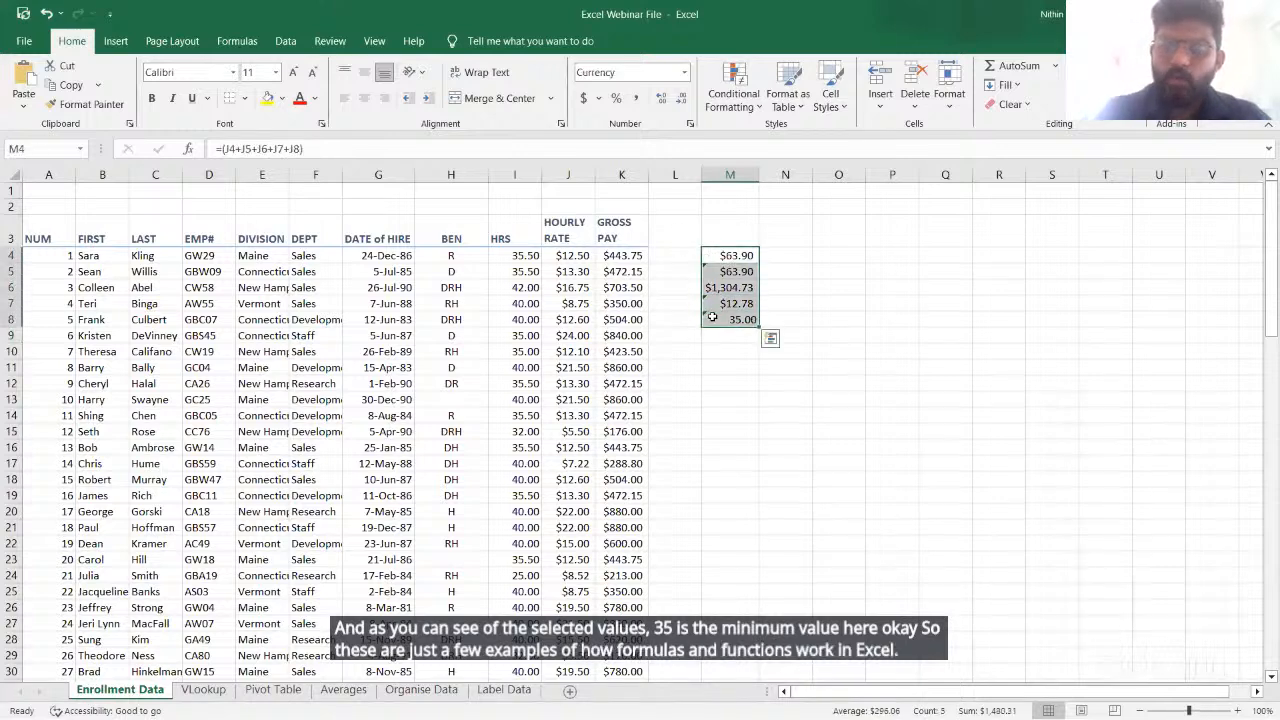
{"action": "key", "text": "Delete"}
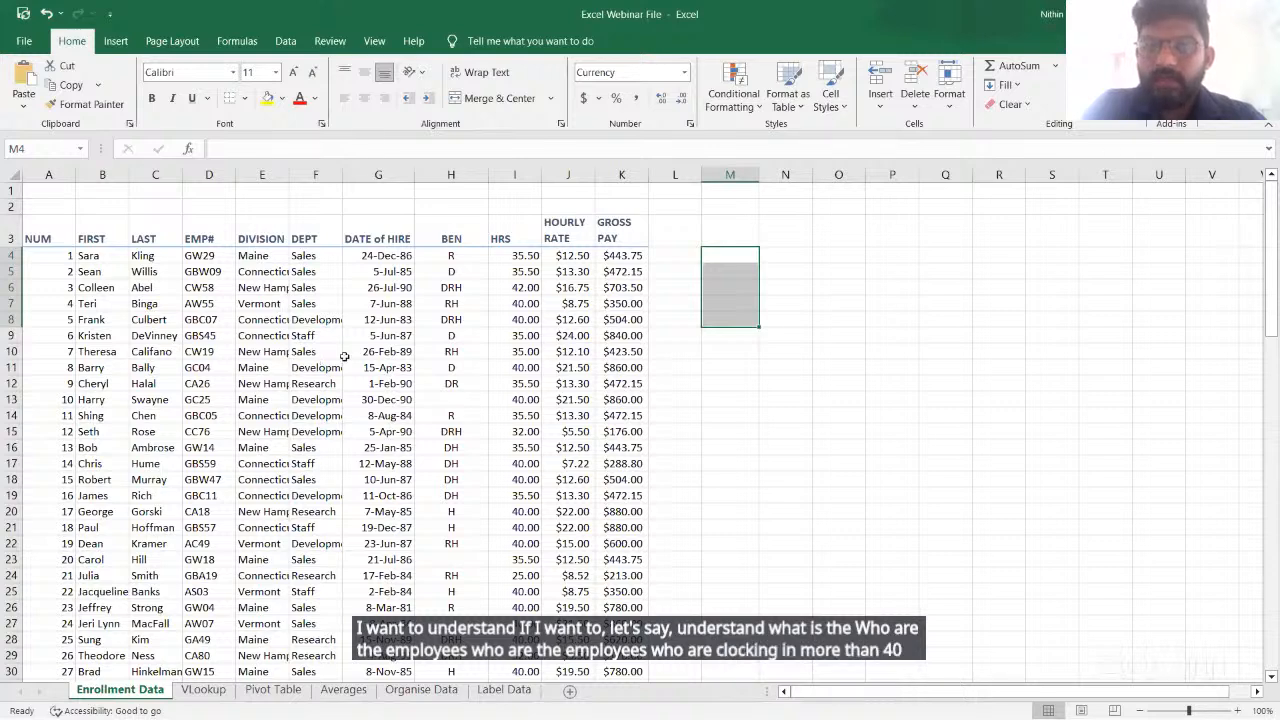
{"action": "left_click", "coordinate": [506, 176]}
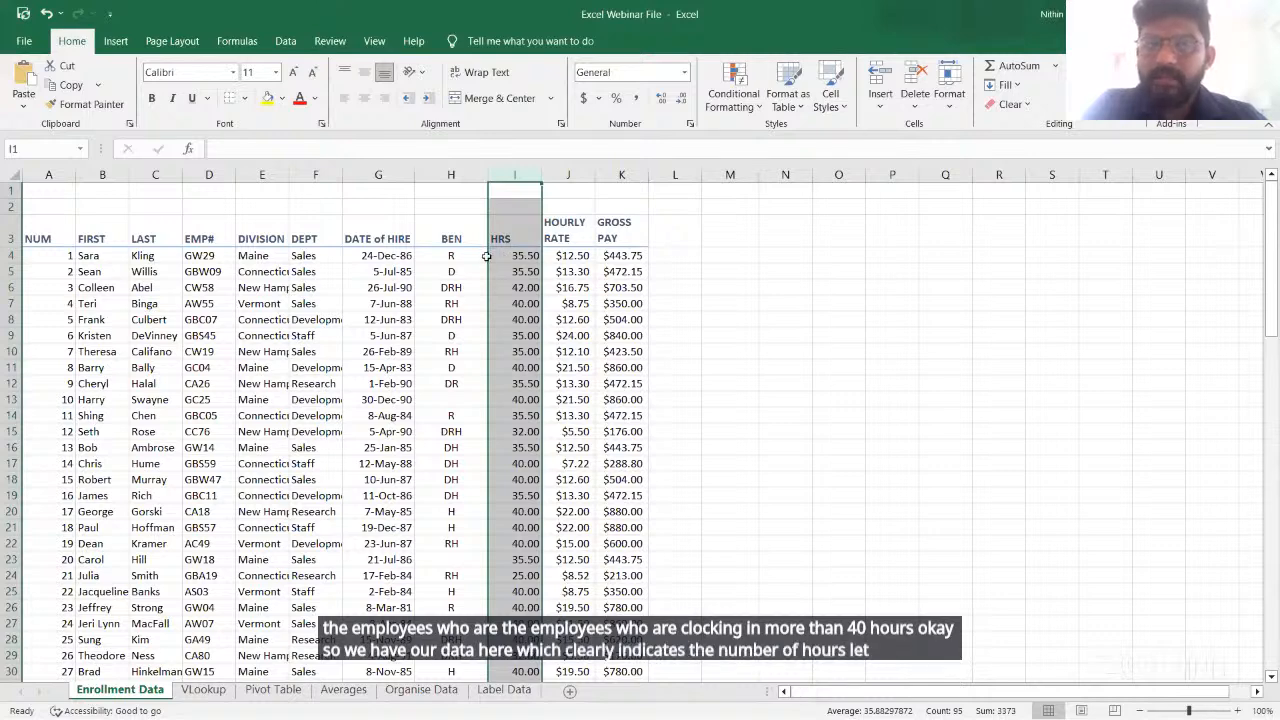
{"action": "left_click", "coordinate": [656, 318]}
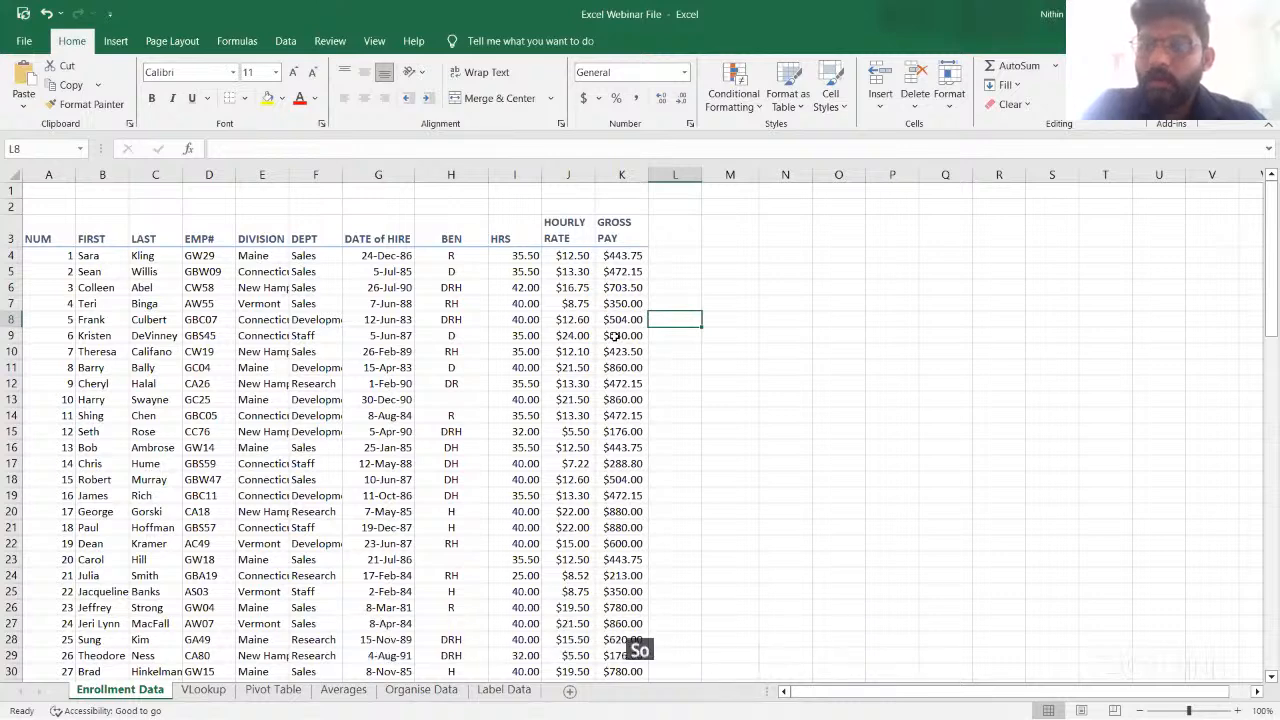
{"action": "left_click", "coordinate": [614, 335]}
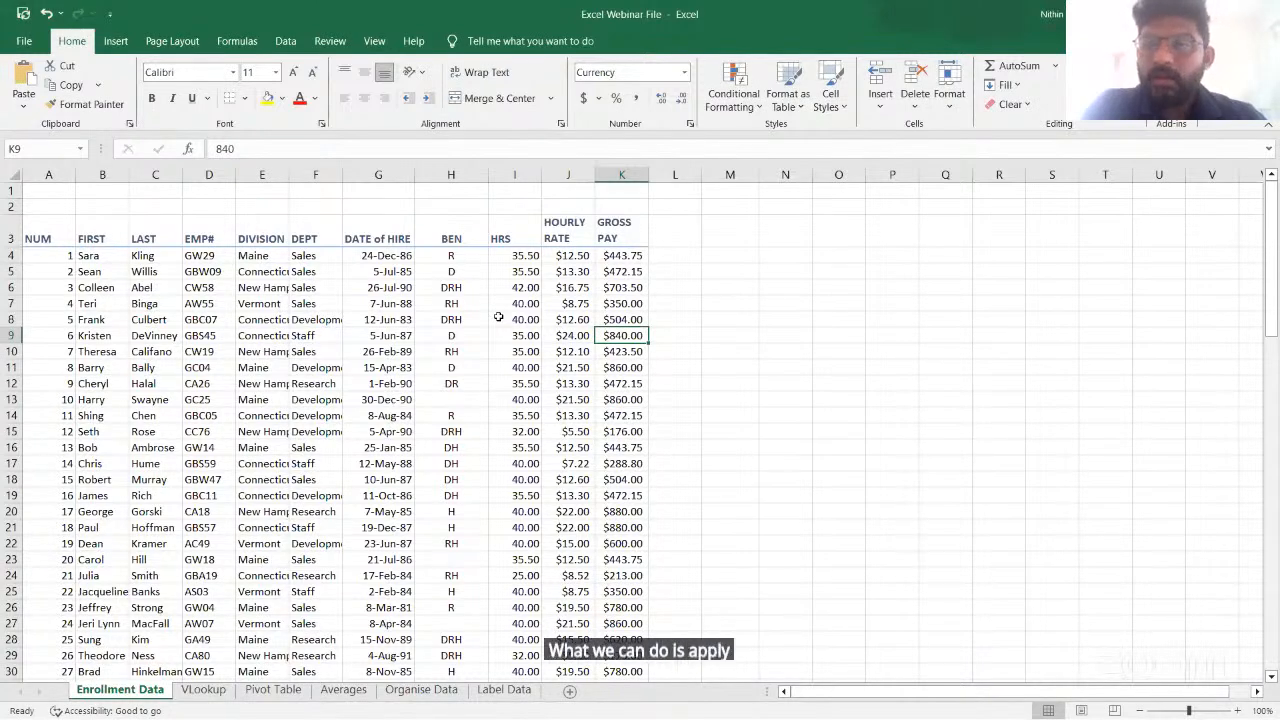
Turn on filtering for the HRS column
{"action": "left_click", "coordinate": [522, 174]}
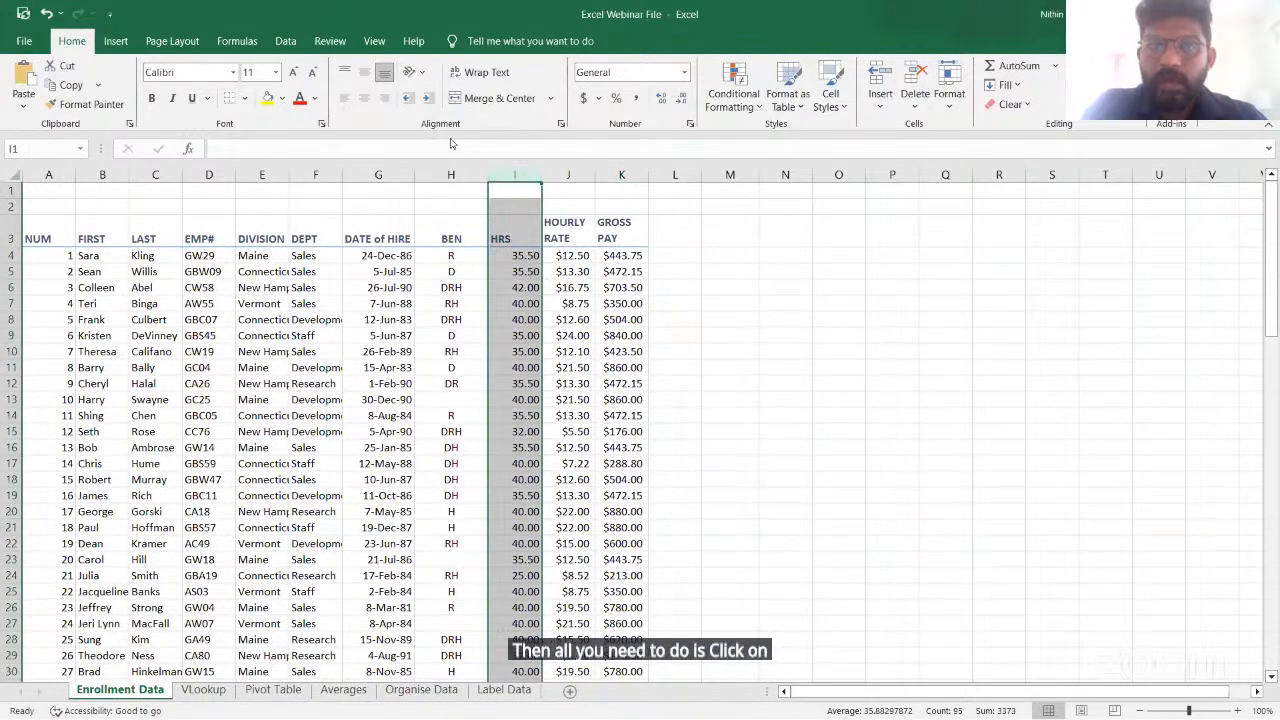
{"action": "left_click", "coordinate": [280, 45]}
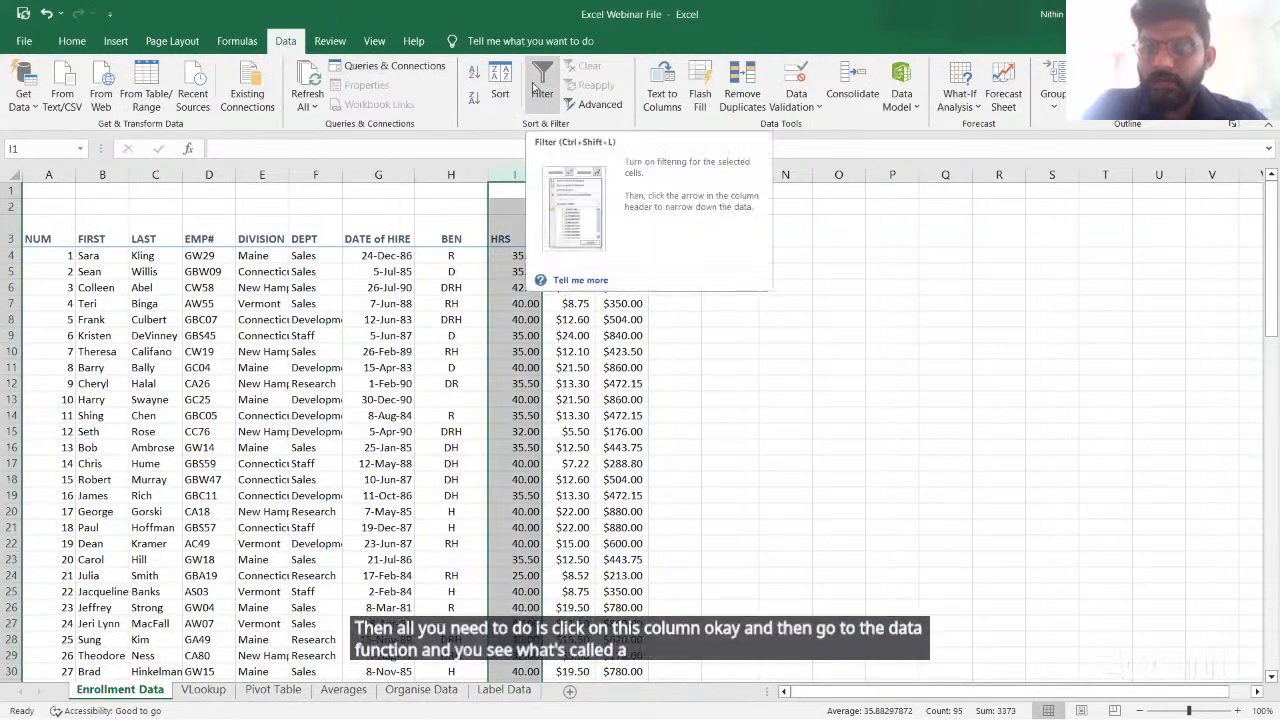
{"action": "left_click", "coordinate": [540, 90]}
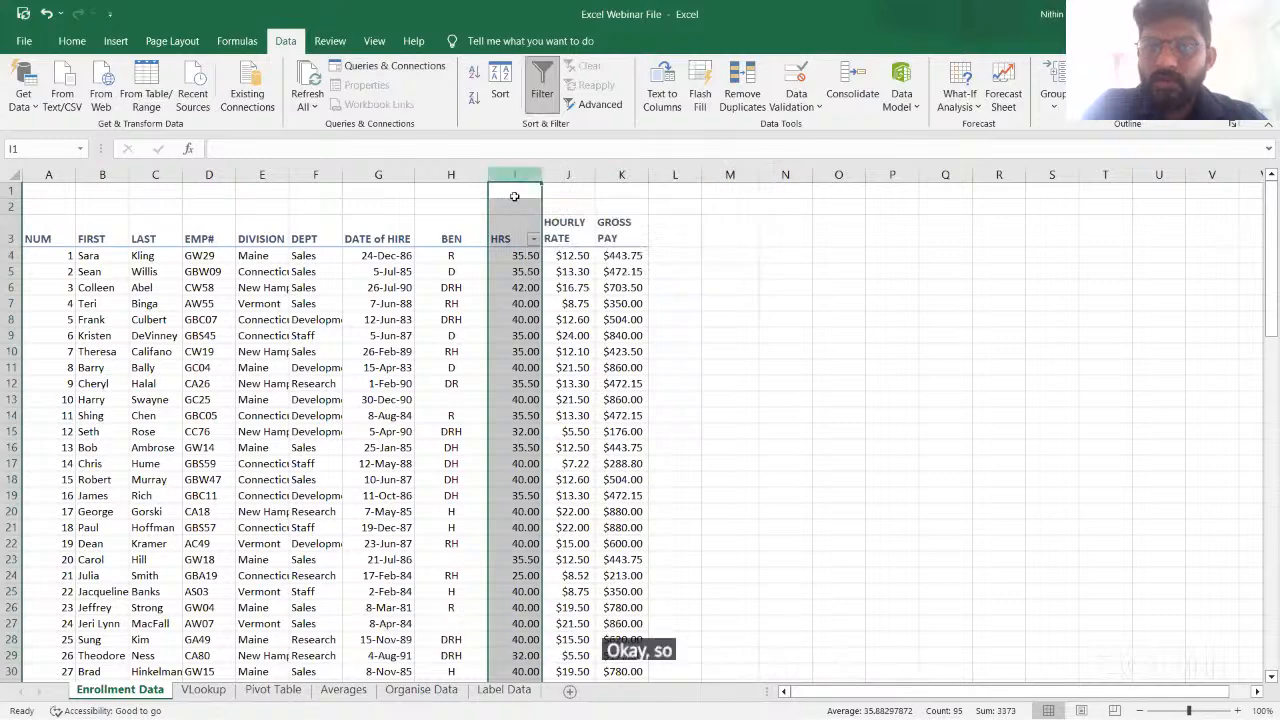
Filter the HRS column to show only the values 35.50, 38.00, 40.00 and 42.00
{"action": "left_click", "coordinate": [534, 241]}
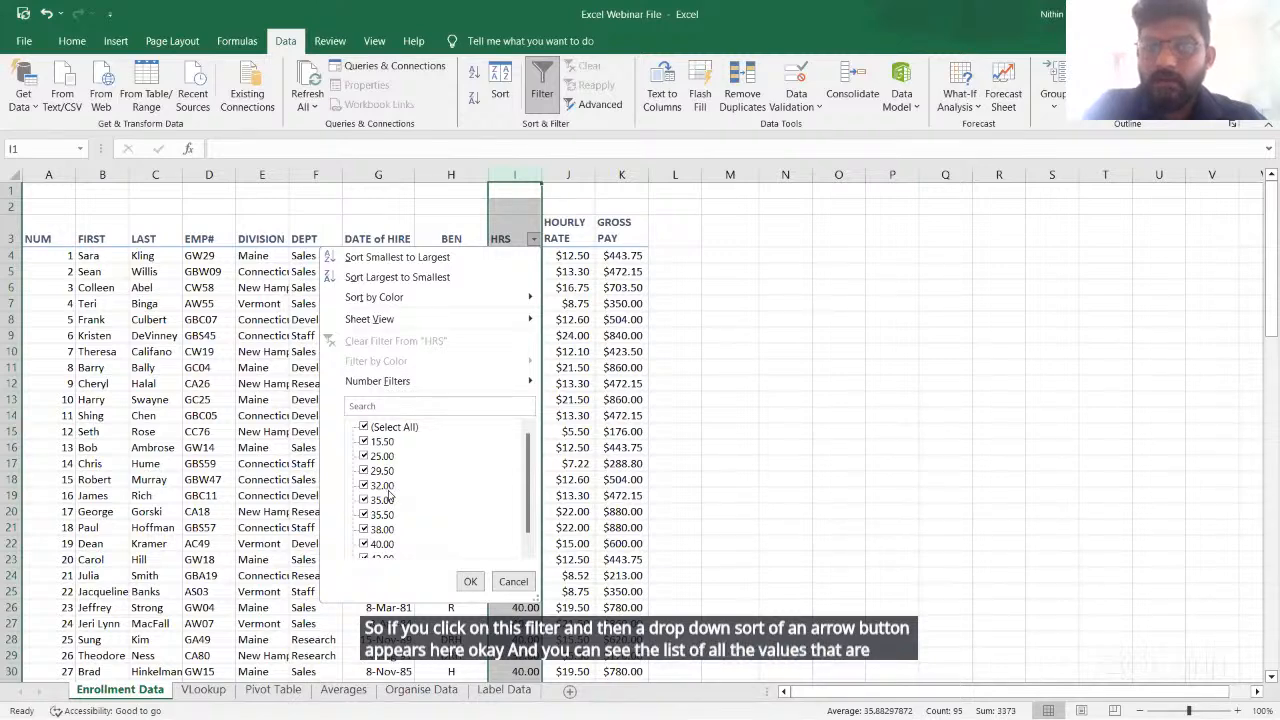
{"action": "left_click", "coordinate": [365, 428]}
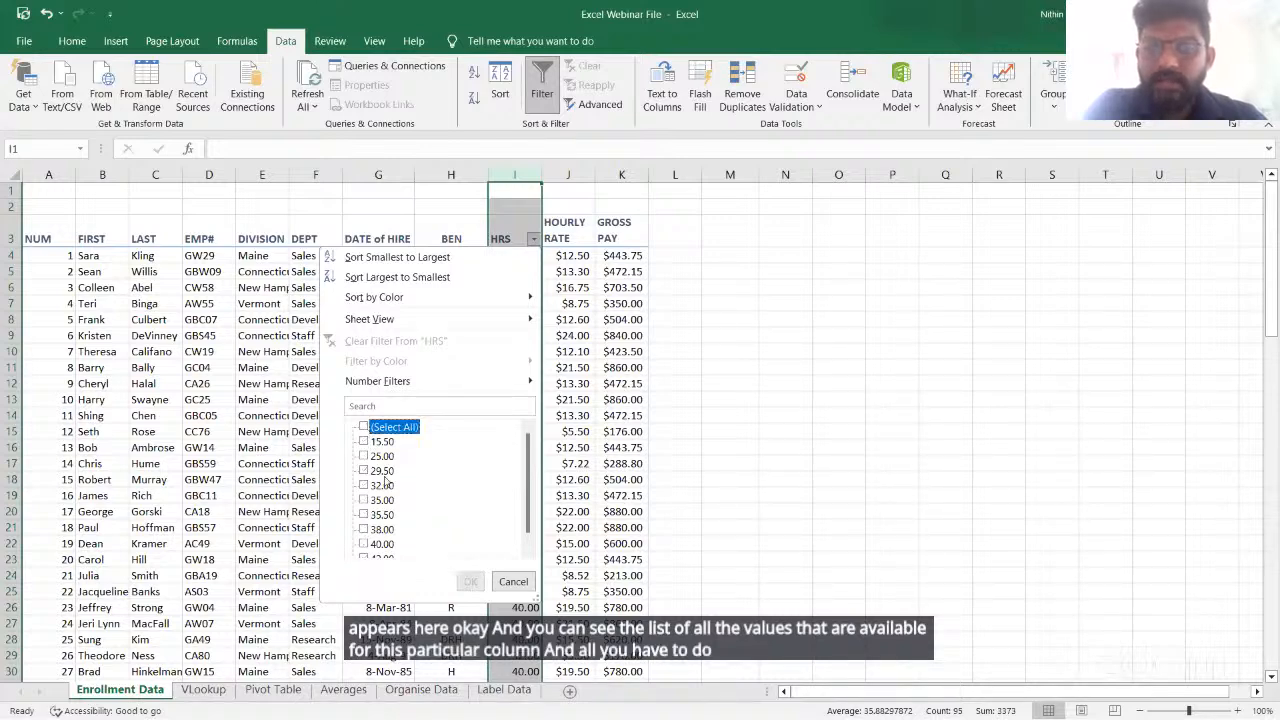
{"action": "scroll", "coordinate": [385, 482], "scroll_direction": "down", "scroll_amount": 1}
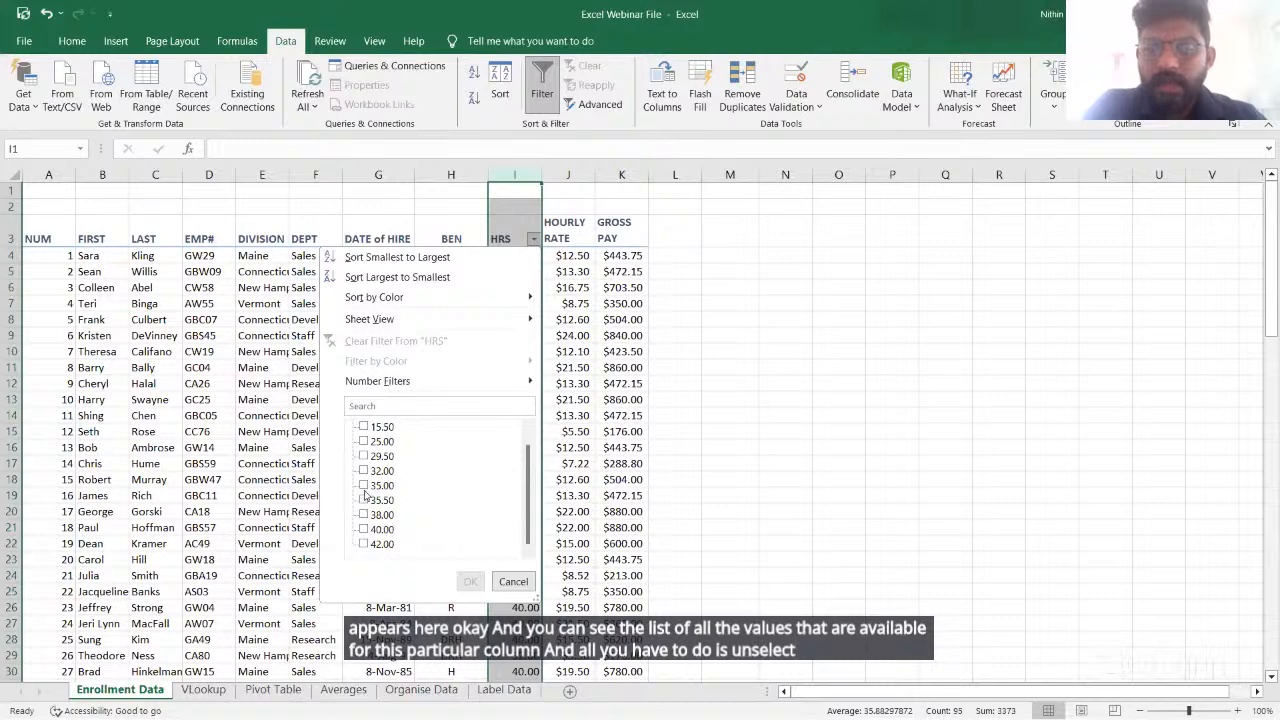
{"action": "left_click", "coordinate": [365, 500]}
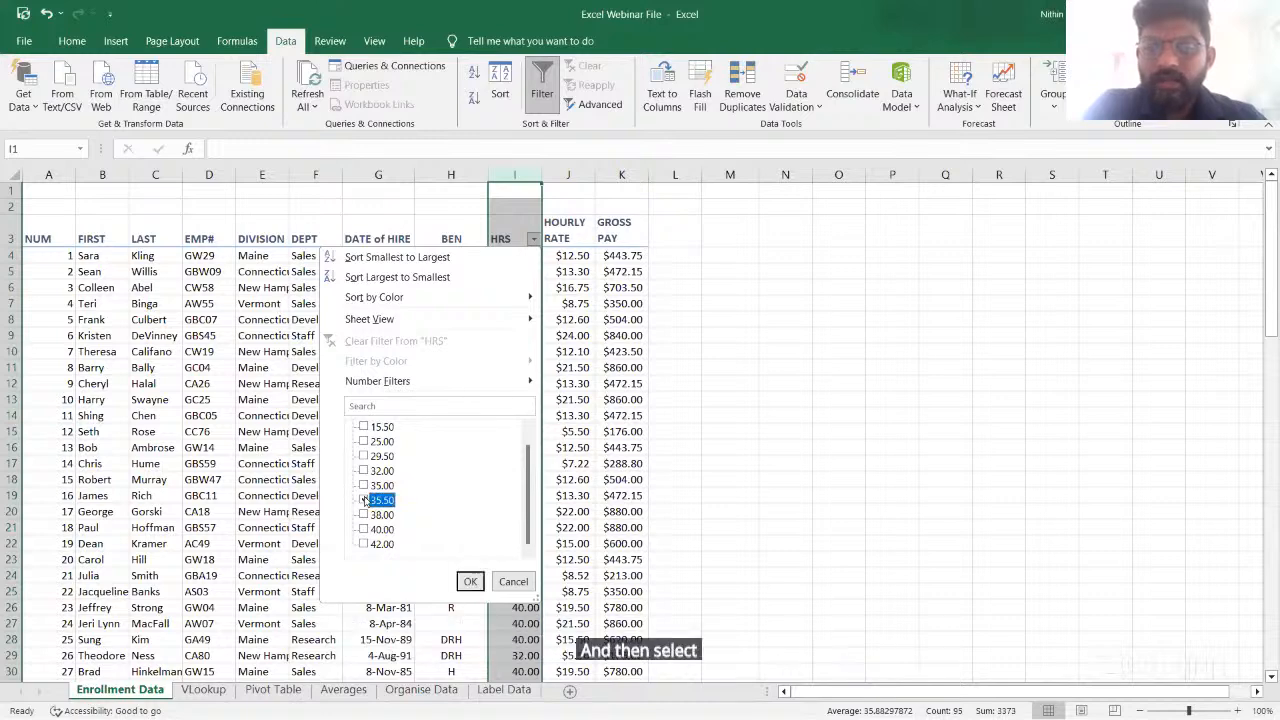
{"action": "left_click", "coordinate": [364, 515]}
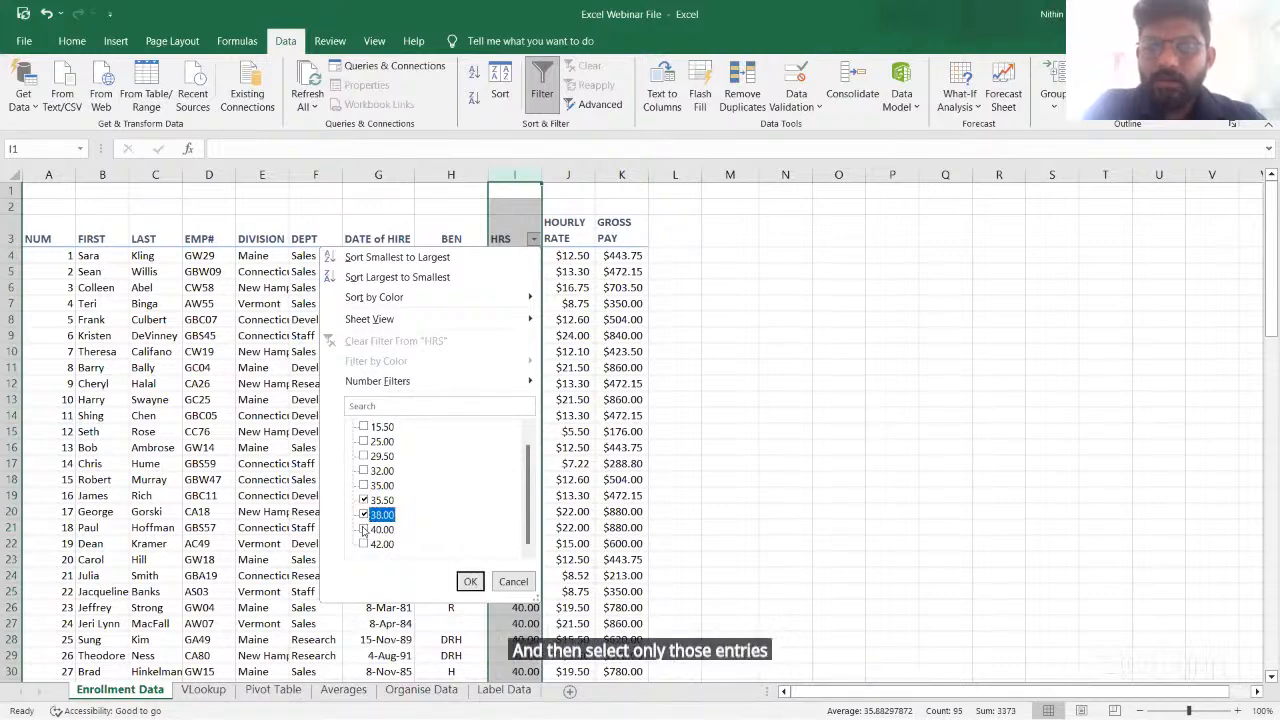
{"action": "left_click", "coordinate": [364, 529]}
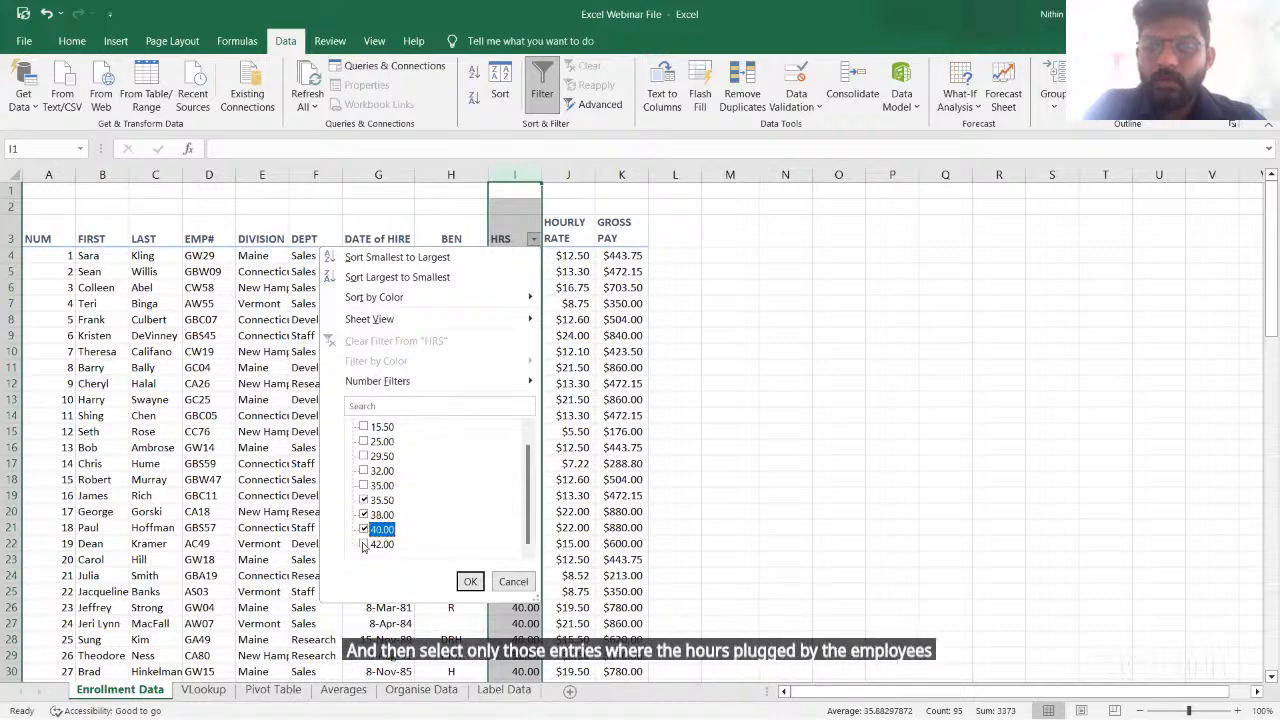
{"action": "left_click", "coordinate": [364, 544]}
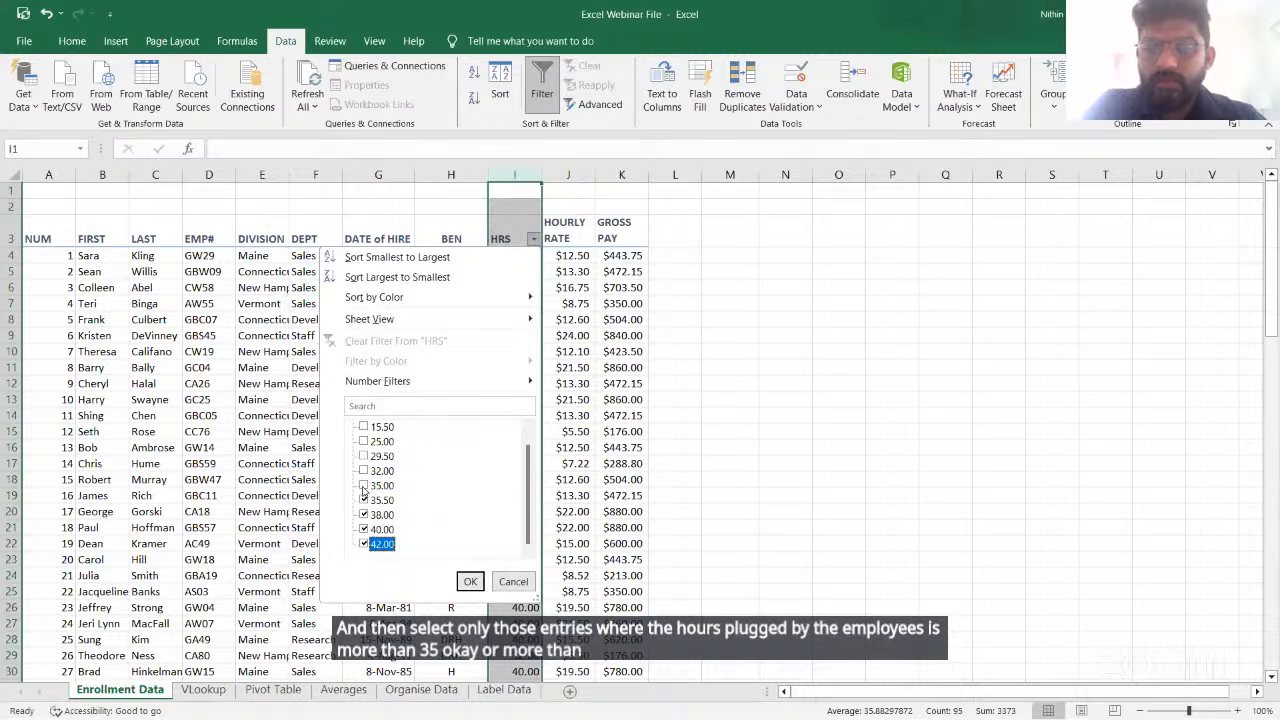
{"action": "left_click", "coordinate": [364, 497]}
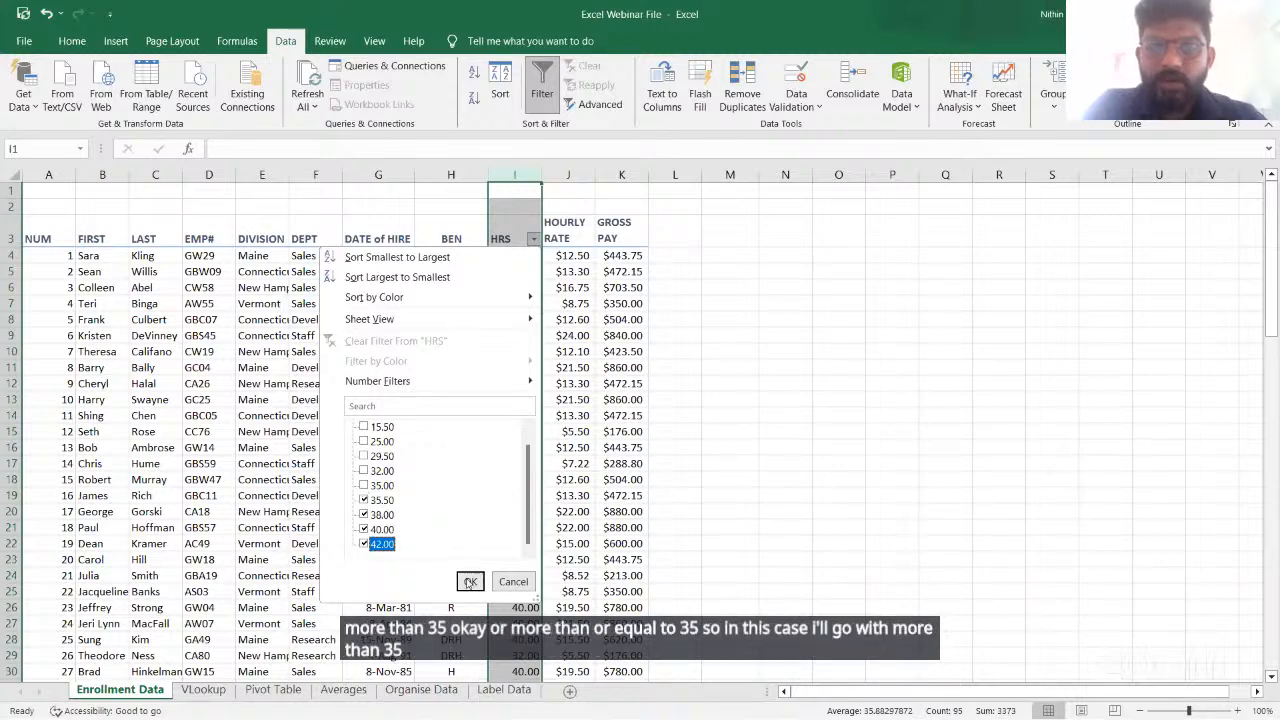
{"action": "left_click", "coordinate": [470, 583]}
Look through the filtered employee records down to the end of the data set and return to the first row
{"action": "scroll", "coordinate": [447, 495], "scroll_direction": "down", "scroll_amount": 4}
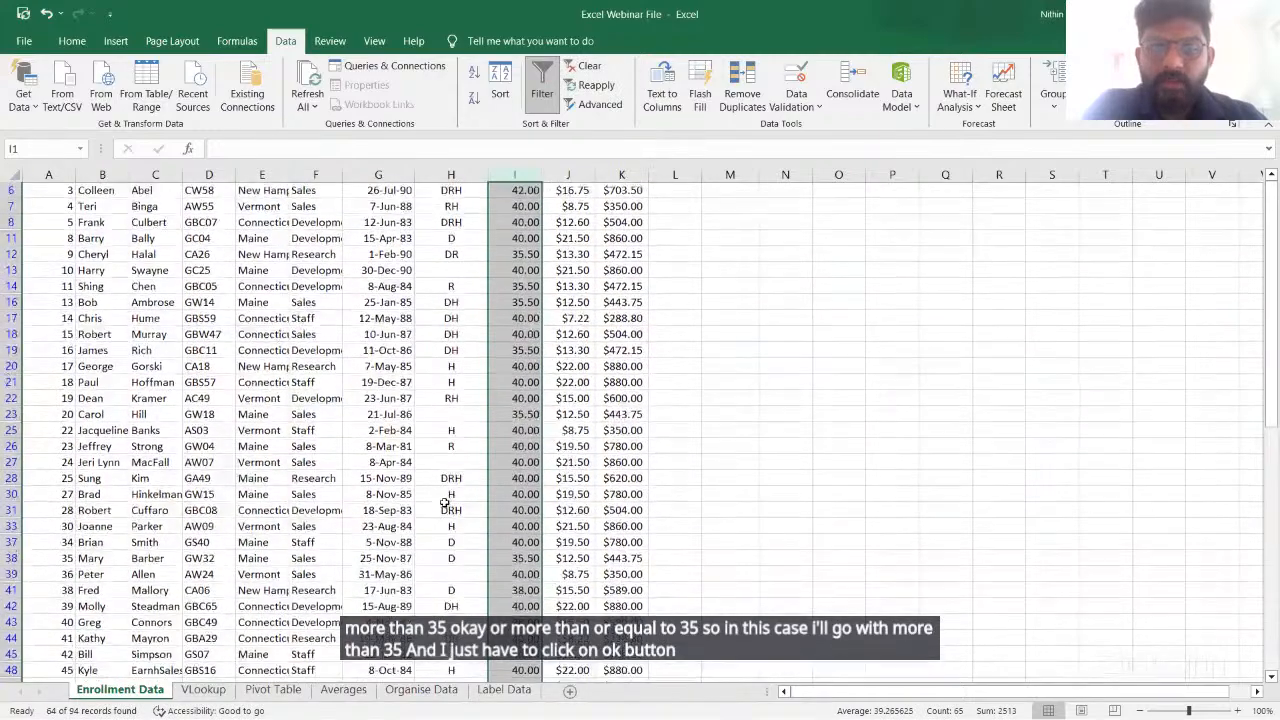
{"action": "scroll", "coordinate": [444, 502], "scroll_direction": "down", "scroll_amount": 3}
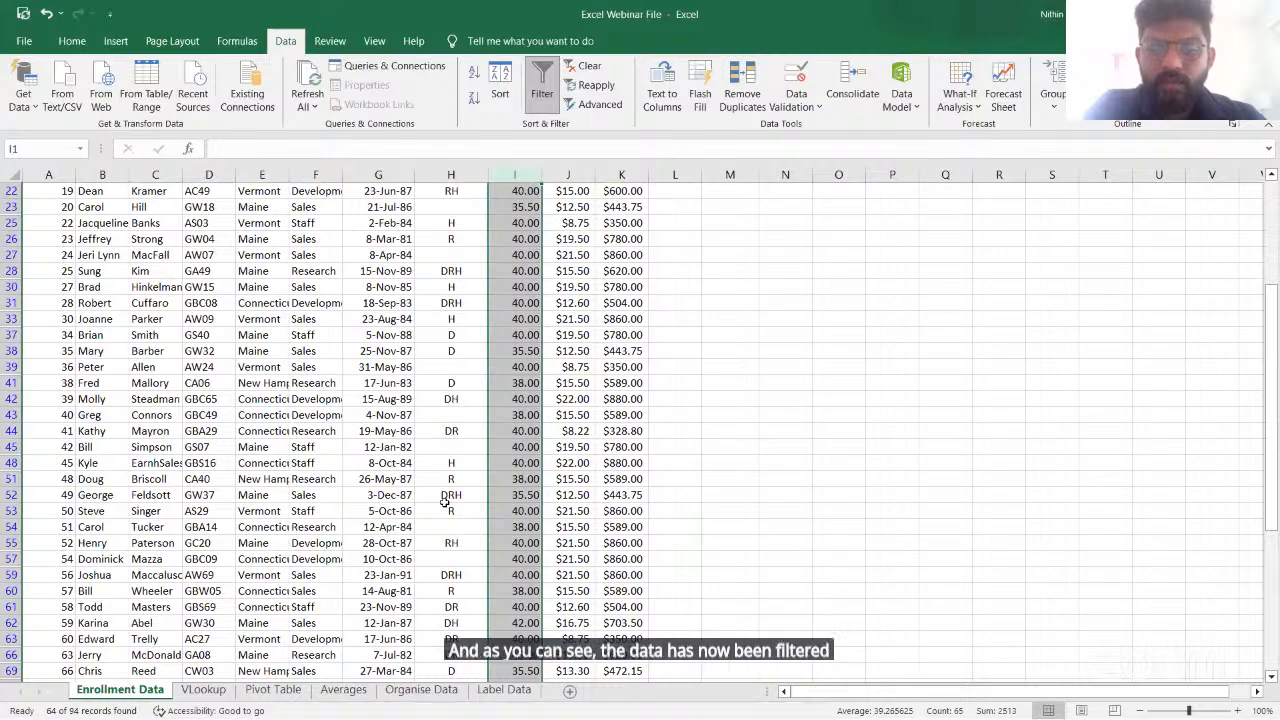
{"action": "scroll", "coordinate": [444, 502], "scroll_direction": "down", "scroll_amount": 6}
{"action": "scroll", "coordinate": [444, 502], "scroll_direction": "up", "scroll_amount": 8}
{"action": "scroll", "coordinate": [445, 502], "scroll_direction": "up", "scroll_amount": 5}
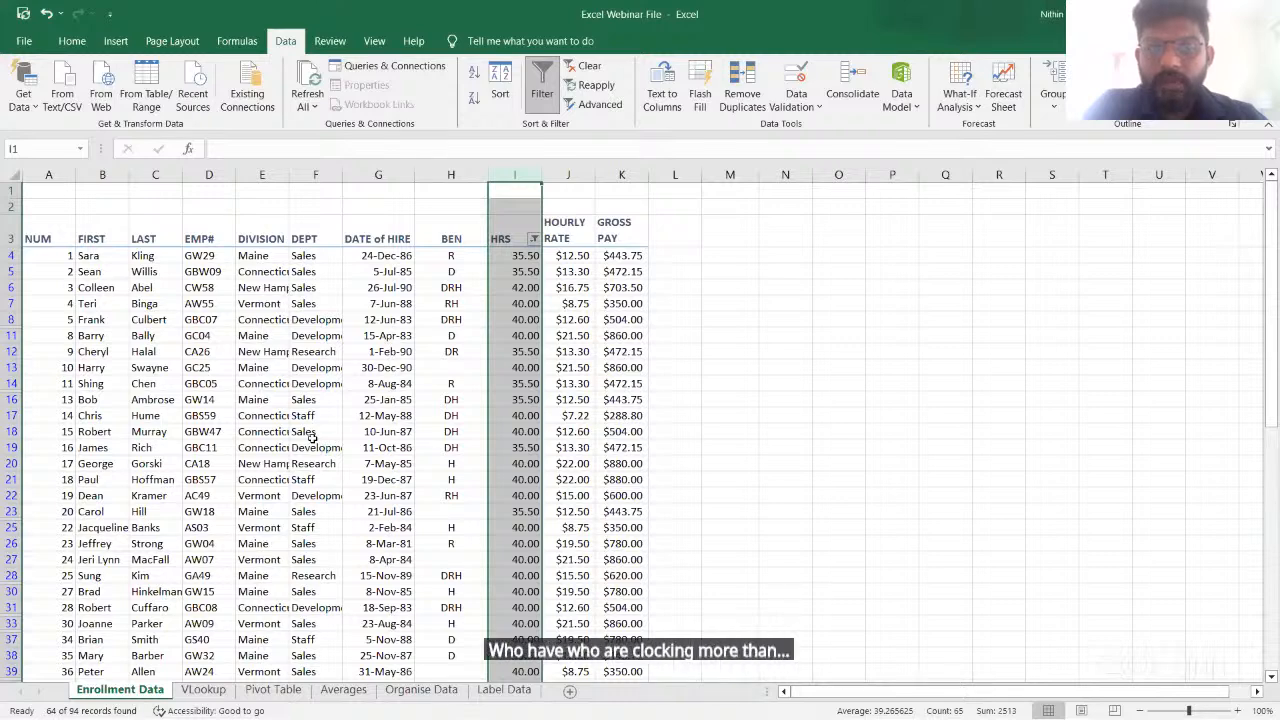
{"action": "left_click", "coordinate": [694, 471]}
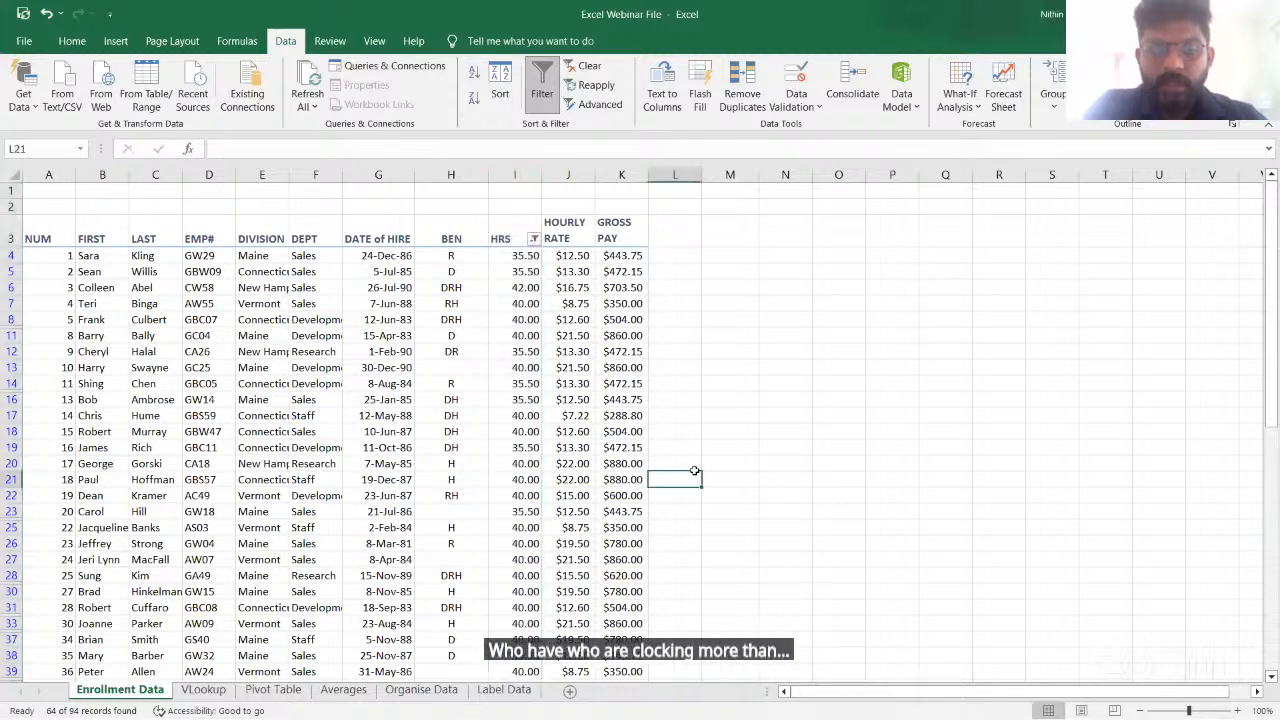
{"action": "scroll", "coordinate": [298, 482], "scroll_direction": "down", "scroll_amount": 1}
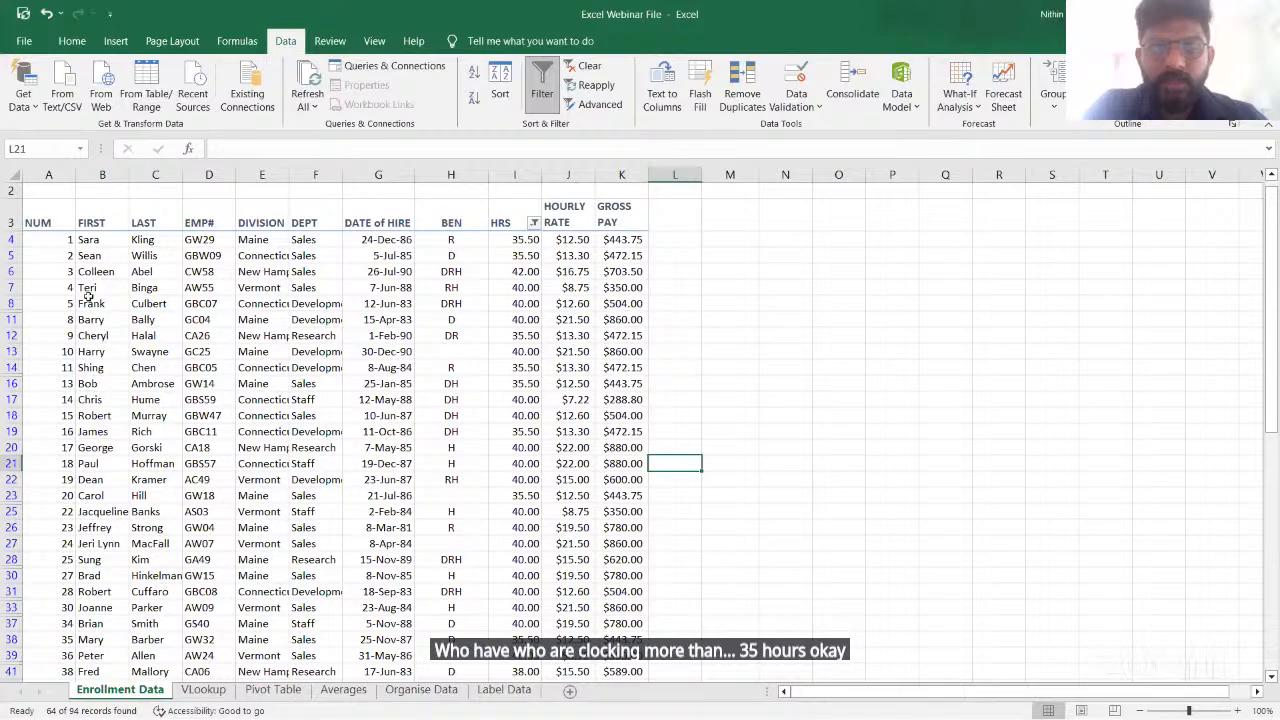
{"action": "scroll", "coordinate": [88, 296], "scroll_direction": "down", "scroll_amount": 4}
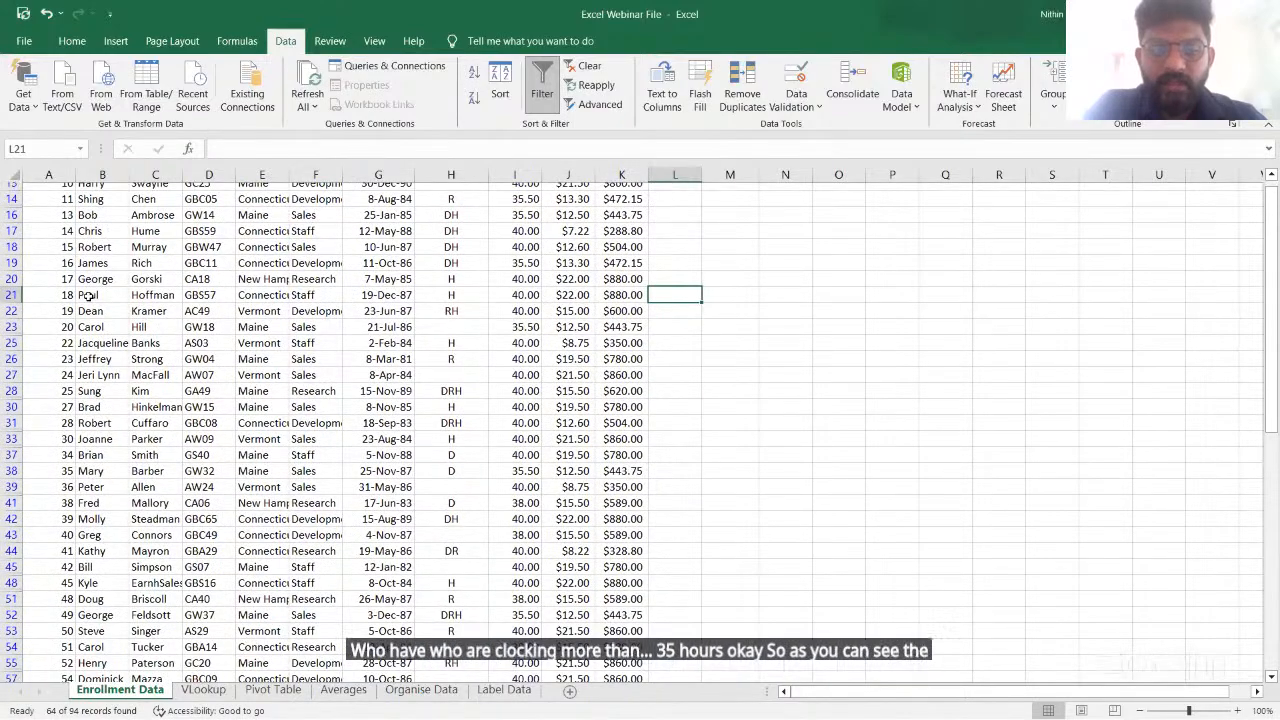
{"action": "scroll", "coordinate": [88, 296], "scroll_direction": "down", "scroll_amount": 15}
{"action": "scroll", "coordinate": [88, 295], "scroll_direction": "up", "scroll_amount": 20}
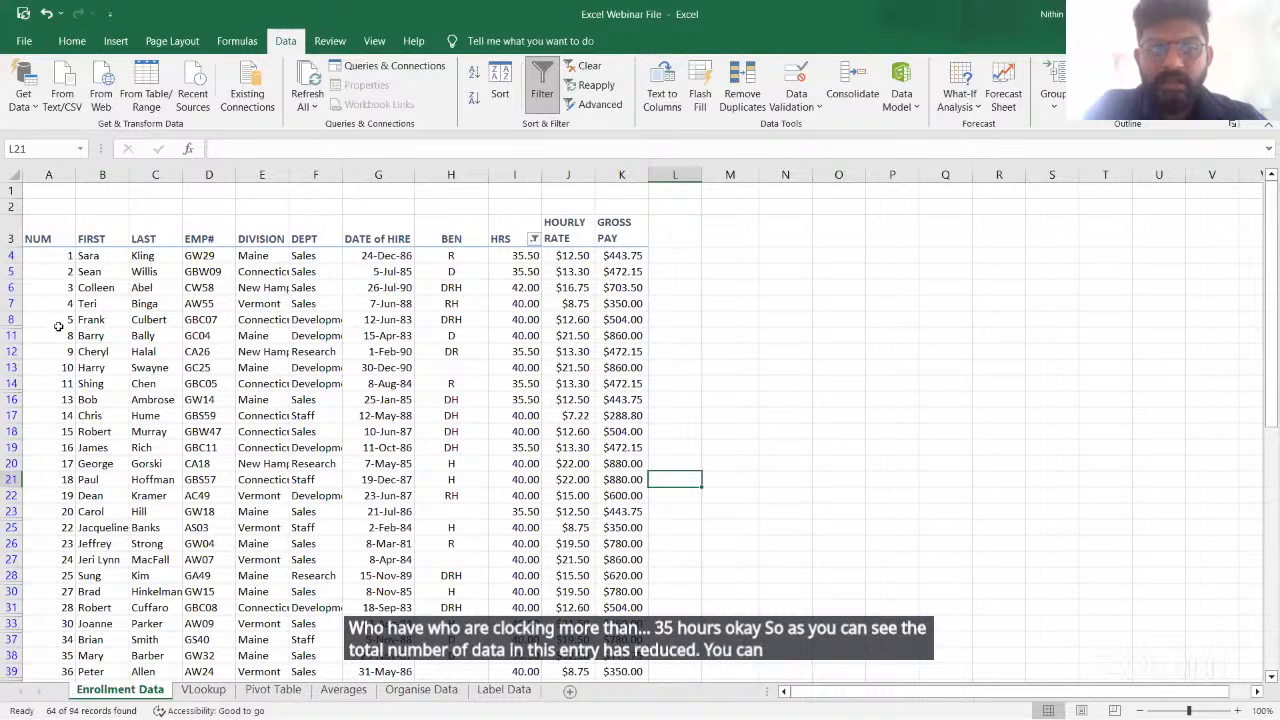
Check the NUM column between 20 and 27 for hidden records, and select the filtered employees' first names from B4 to B96
{"action": "left_click", "coordinate": [58, 510]}
{"action": "left_click", "coordinate": [59, 524]}
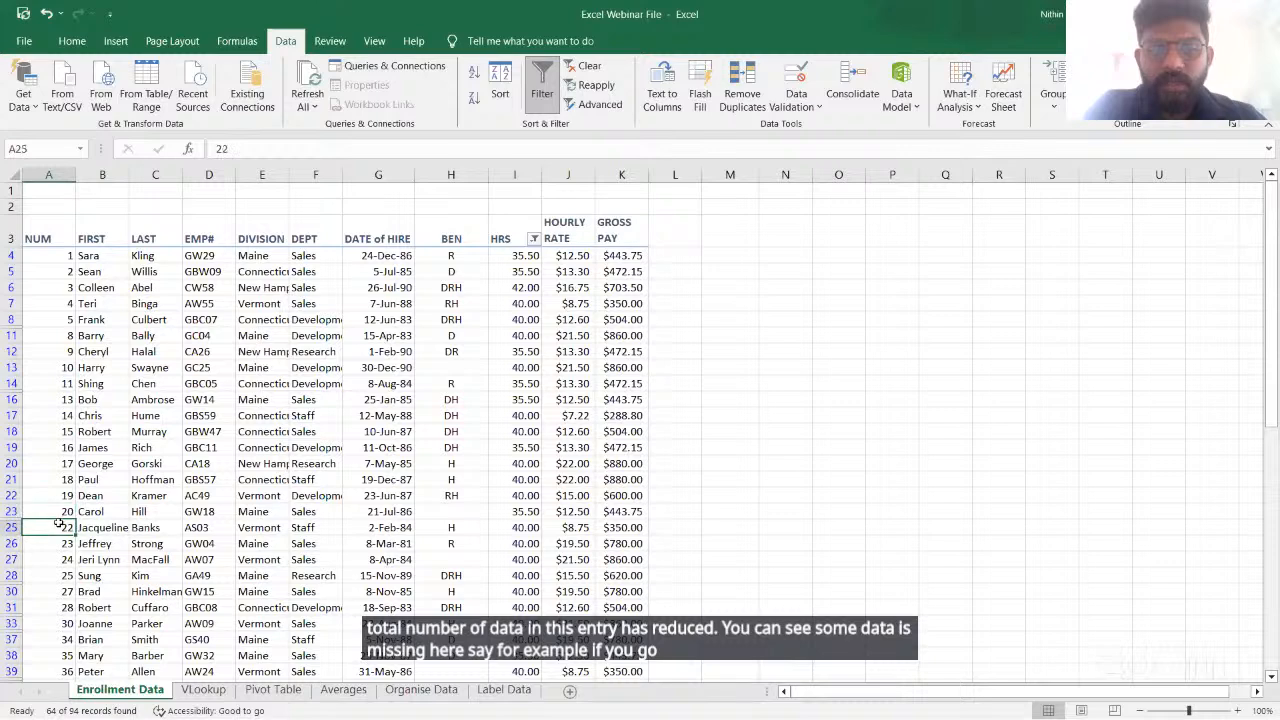
{"action": "left_click", "coordinate": [57, 575]}
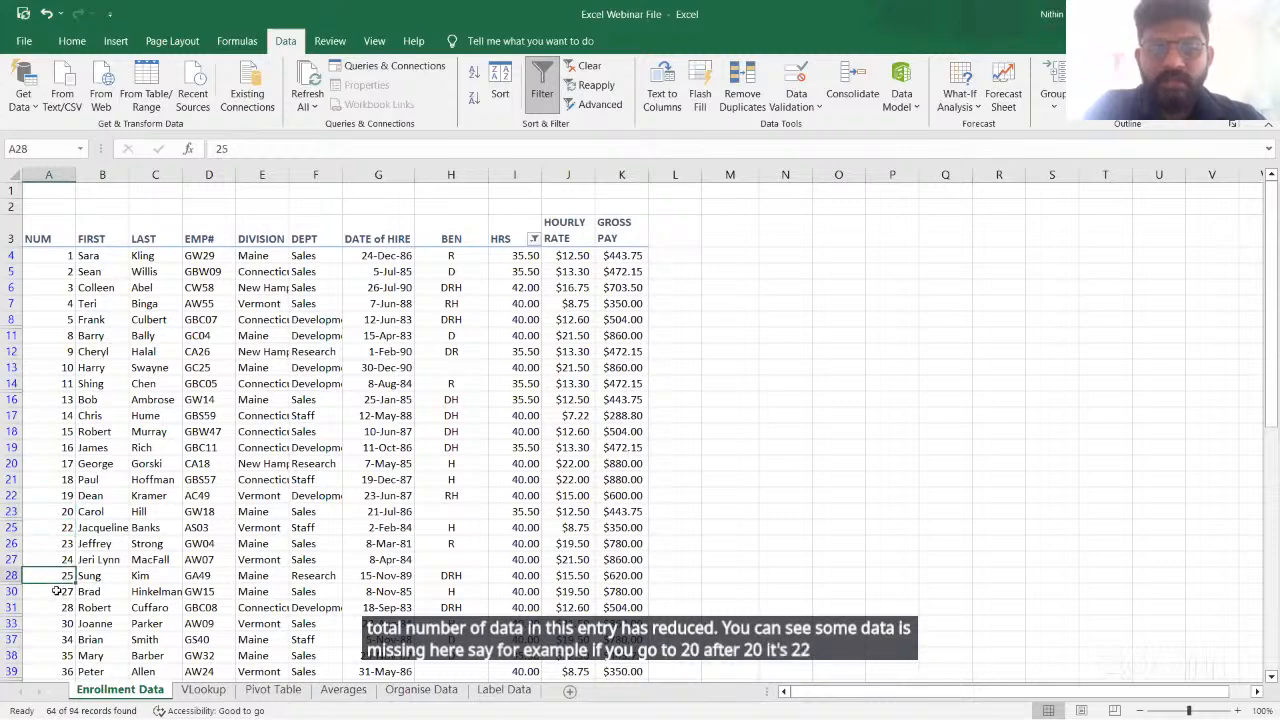
{"action": "left_click", "coordinate": [57, 591]}
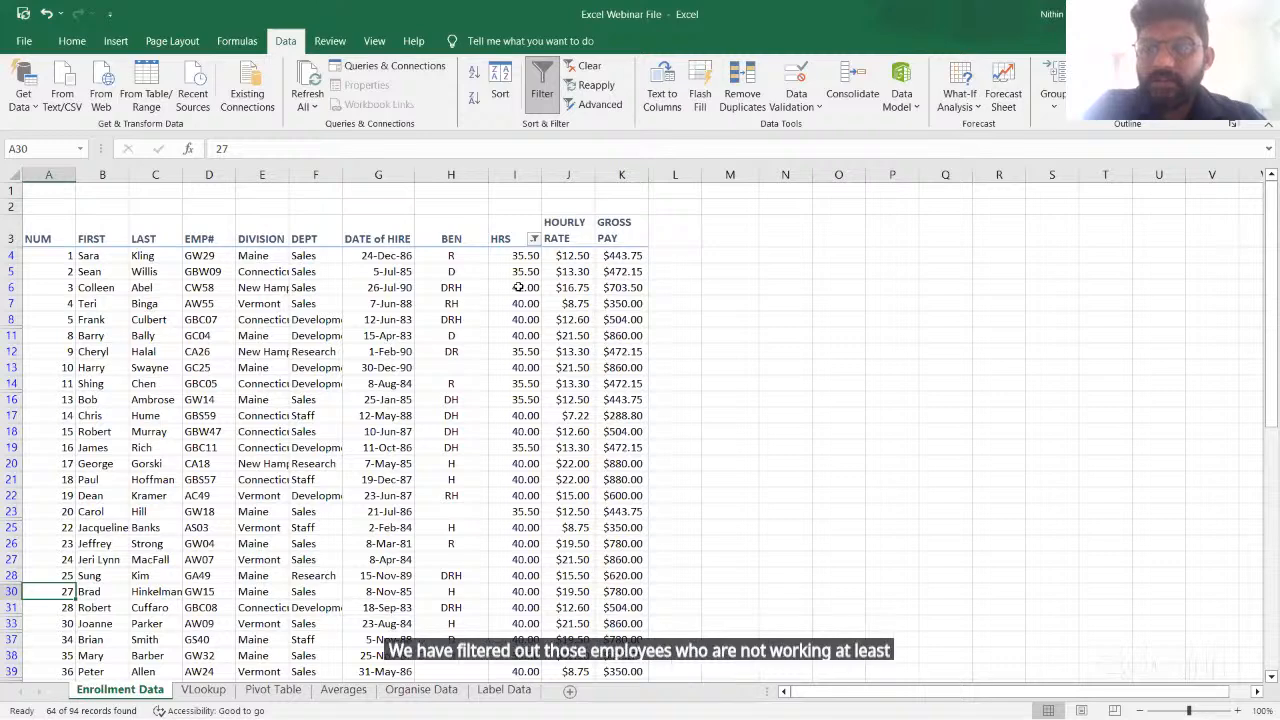
{"action": "left_click", "coordinate": [101, 256]}
{"action": "left_click_drag", "start_coordinate": [101, 256], "coordinate": [106, 642]}
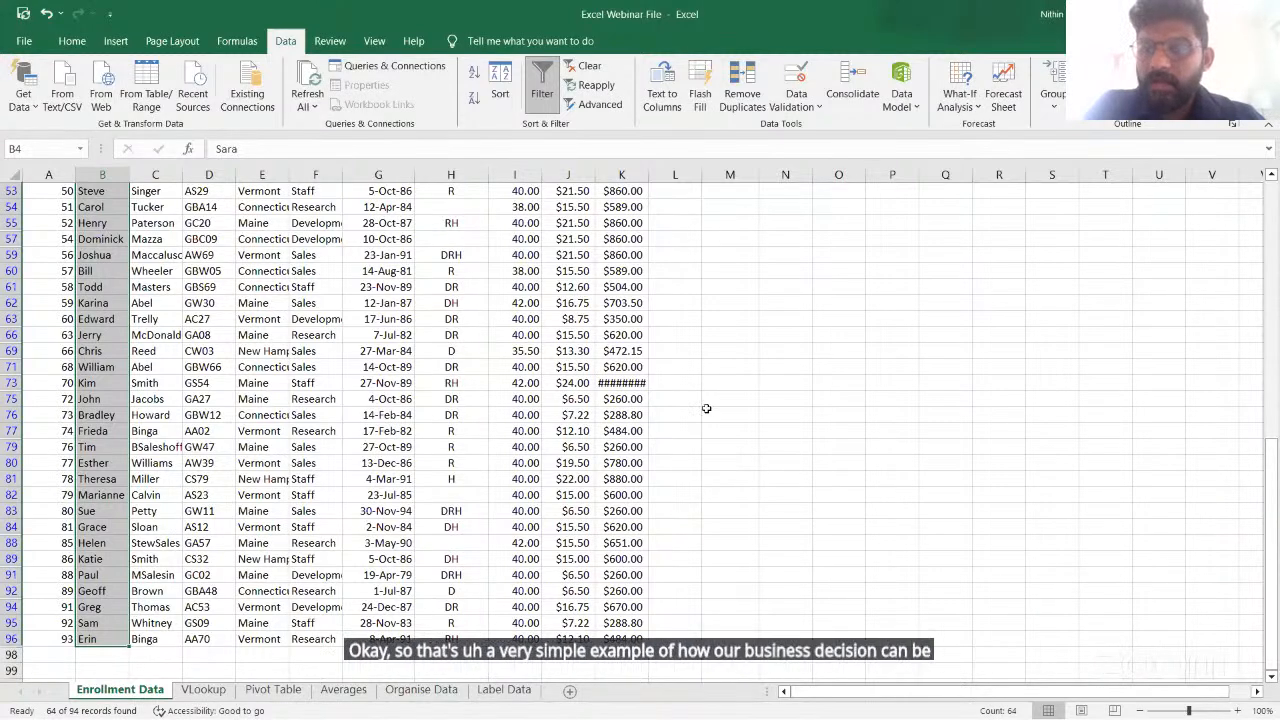
Show all employee records again by reselecting every value in the HRS column's filter
{"action": "scroll", "coordinate": [672, 378], "scroll_direction": "up", "scroll_amount": 13}
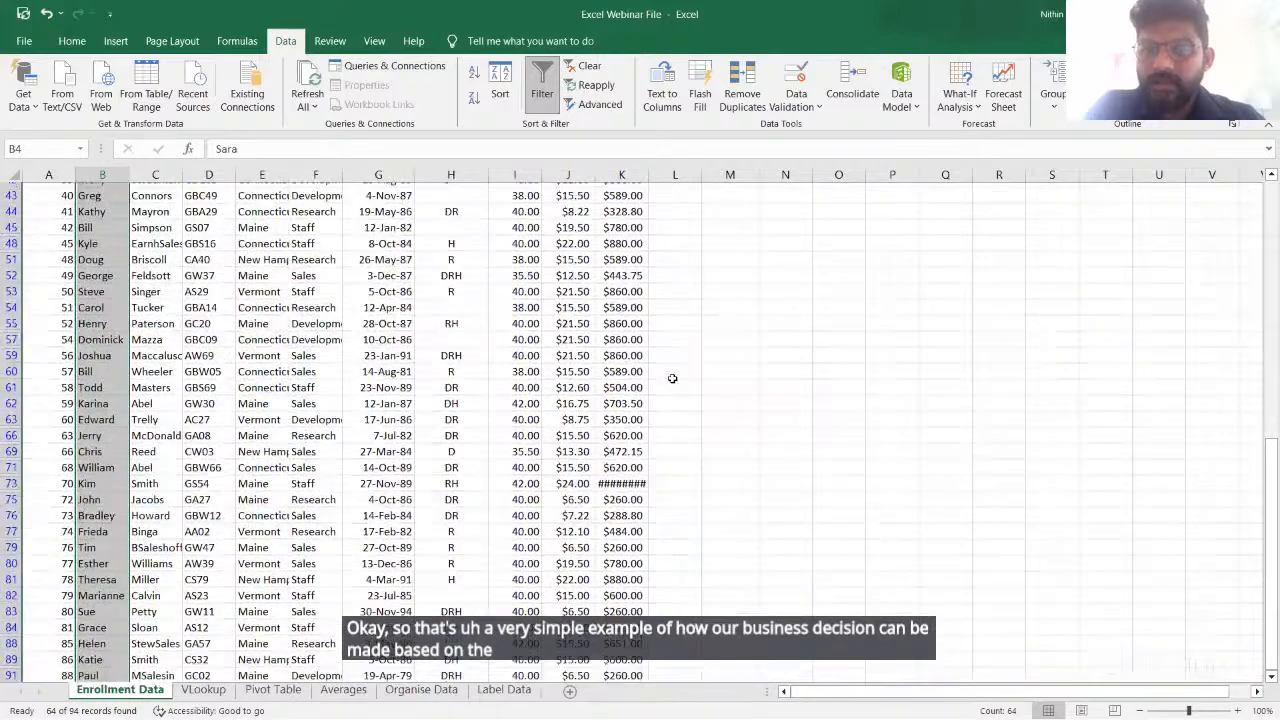
{"action": "scroll", "coordinate": [672, 378], "scroll_direction": "up", "scroll_amount": 4}
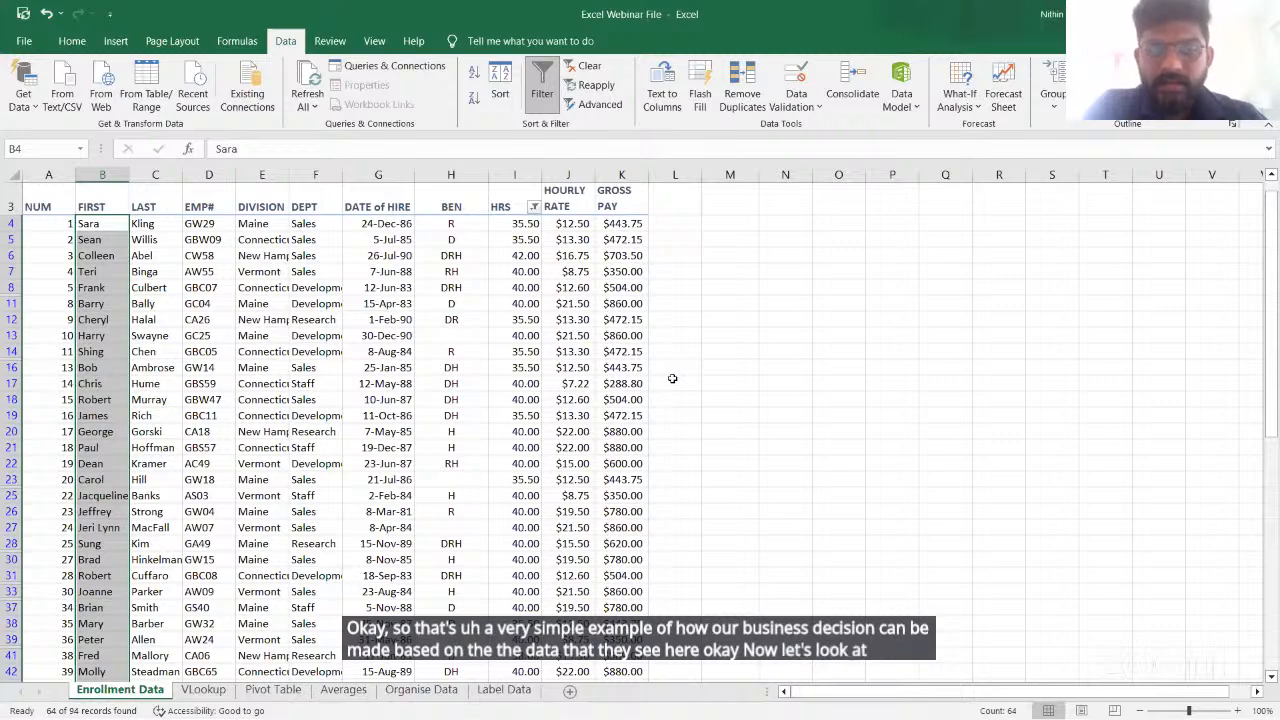
{"action": "left_click", "coordinate": [672, 378]}
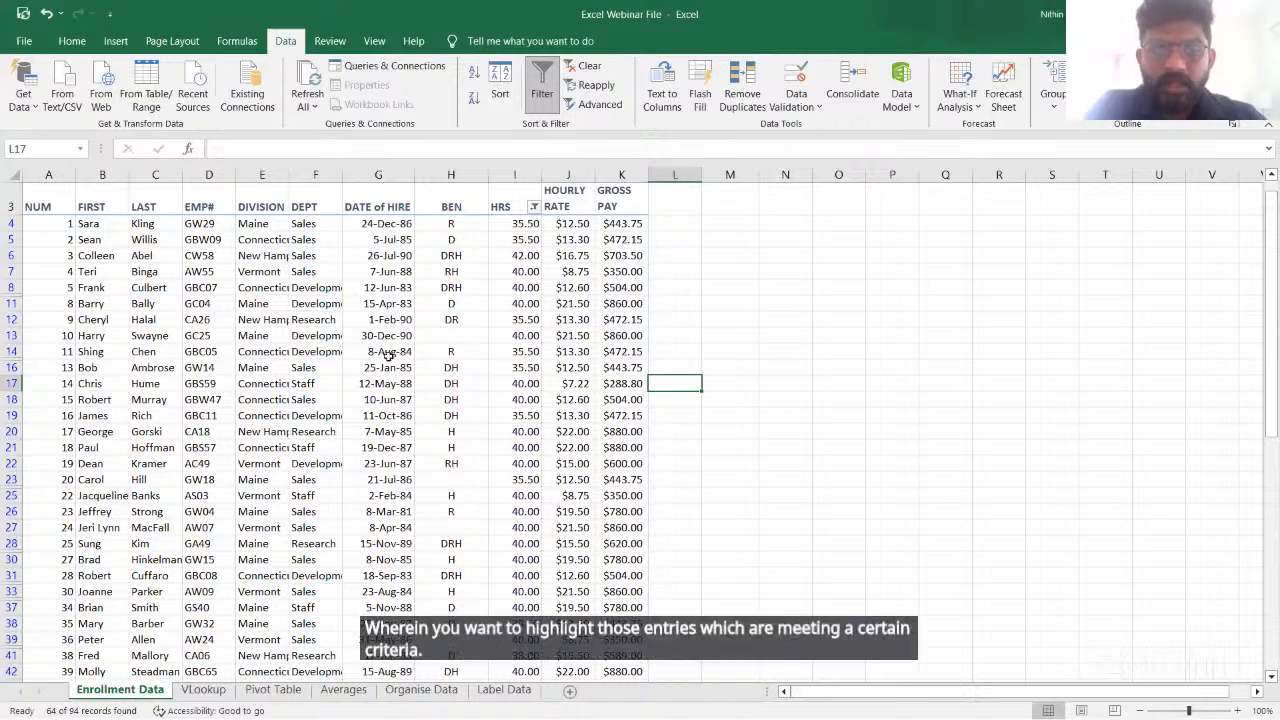
{"action": "left_click", "coordinate": [535, 207]}
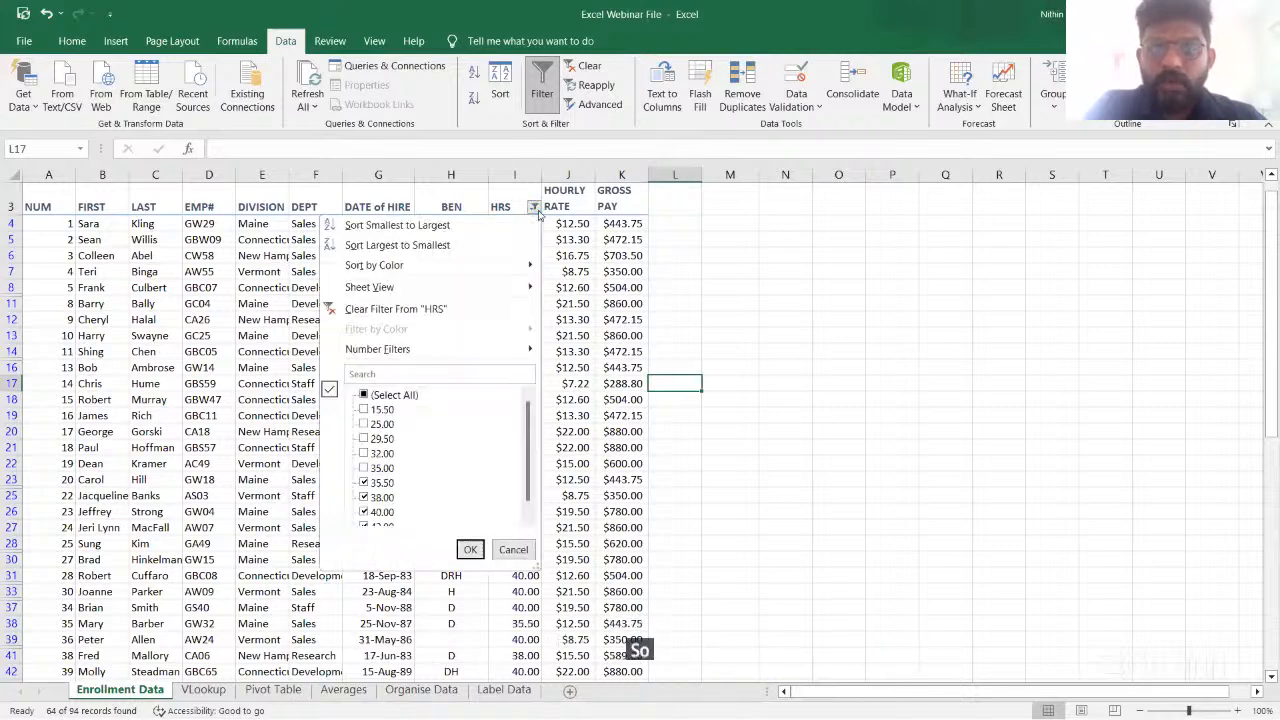
{"action": "left_click", "coordinate": [364, 395]}
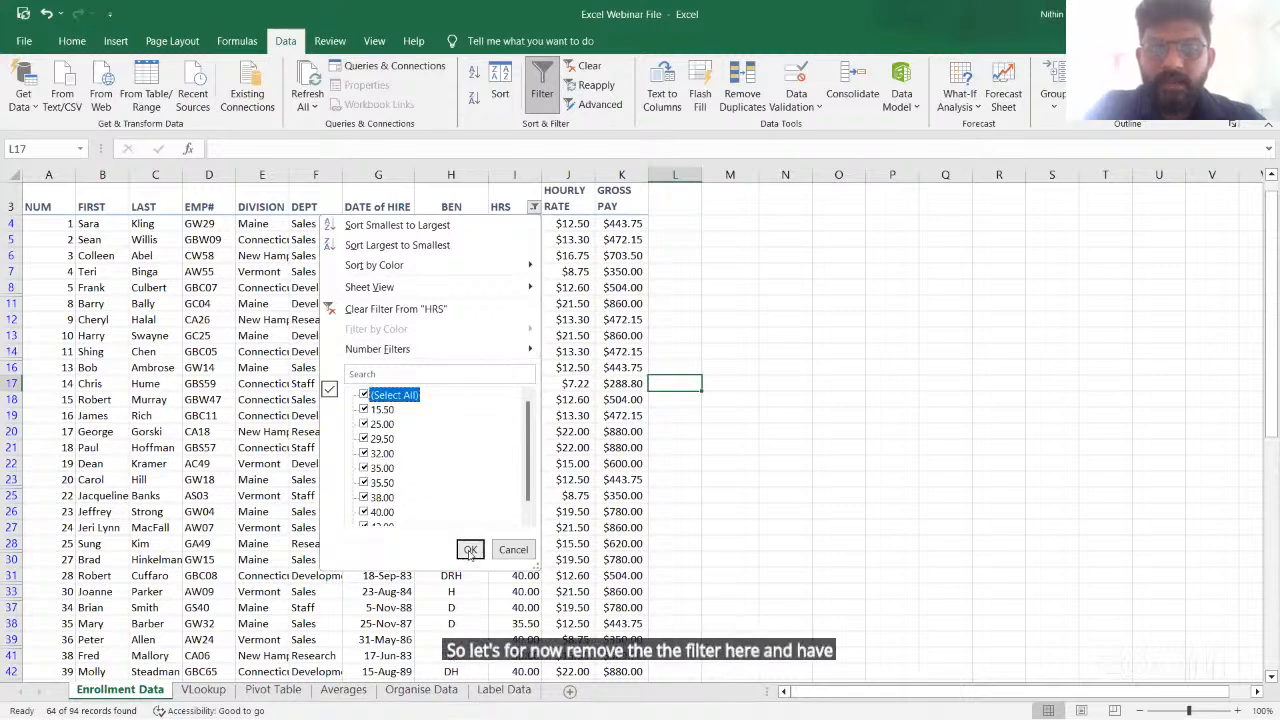
{"action": "left_click", "coordinate": [470, 550]}
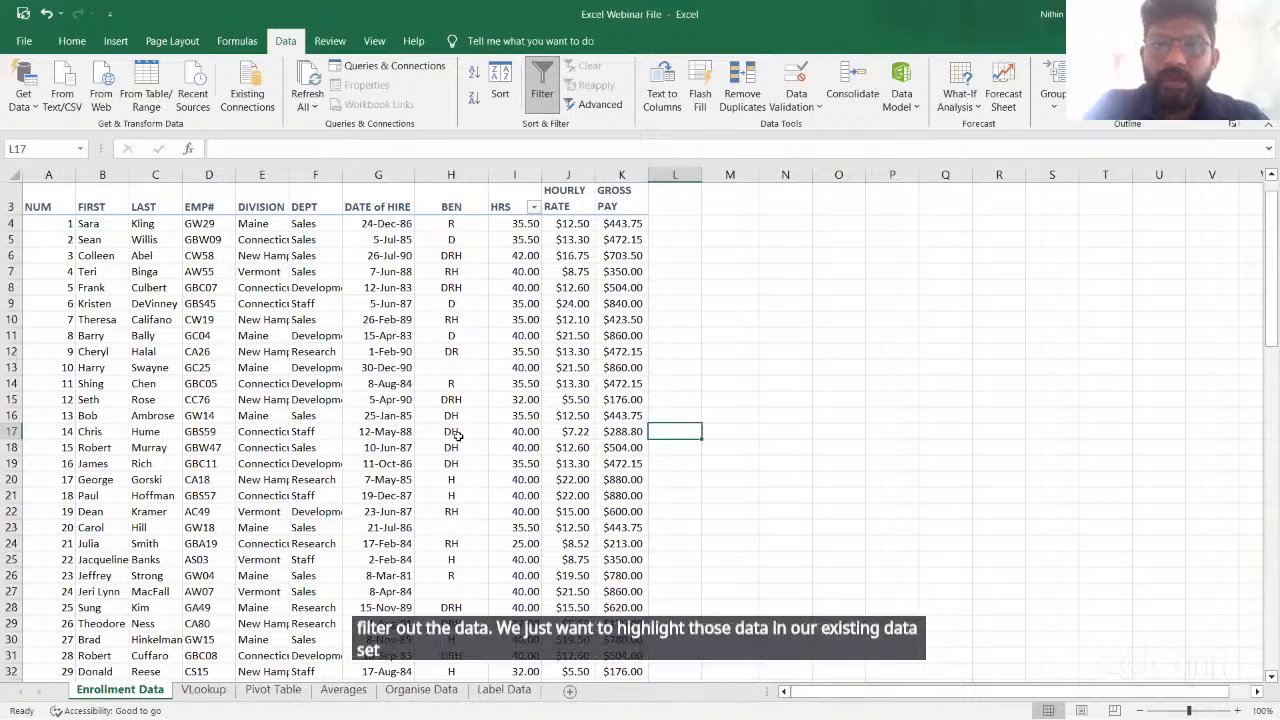
Enter 36 in cell N4 as the hours threshold
{"action": "left_click", "coordinate": [71, 41]}
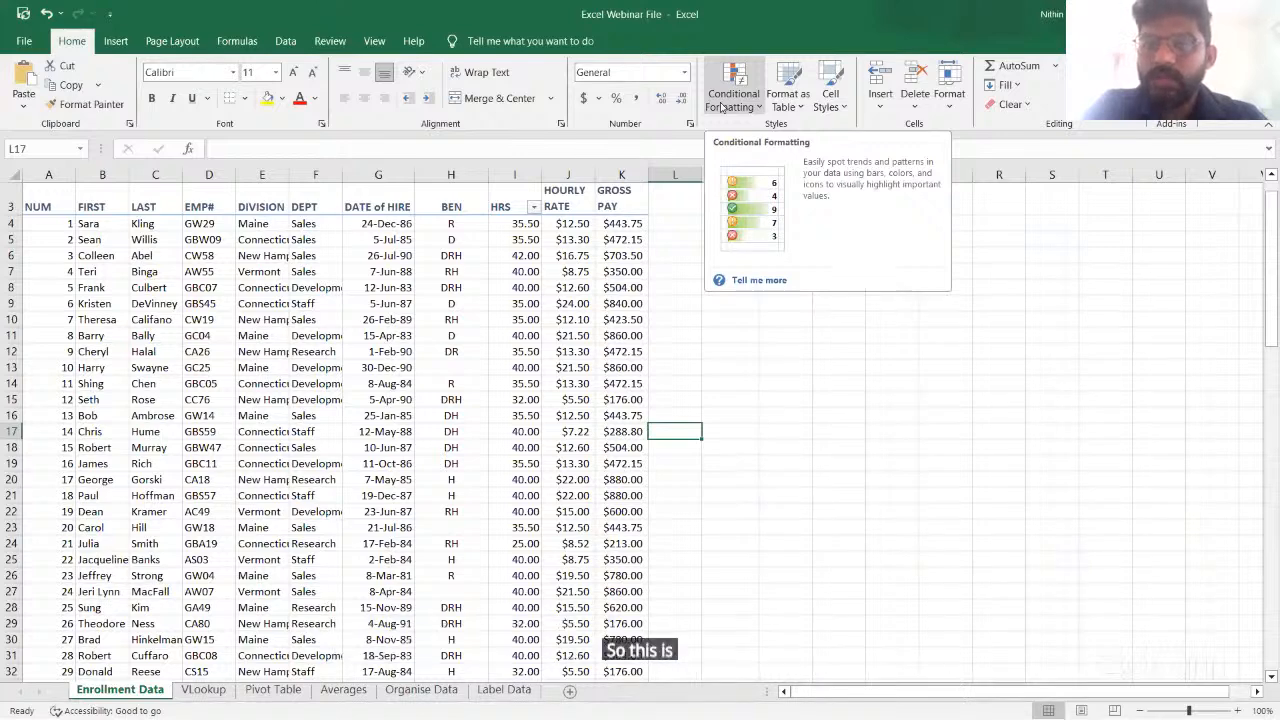
{"action": "left_click", "coordinate": [760, 341]}
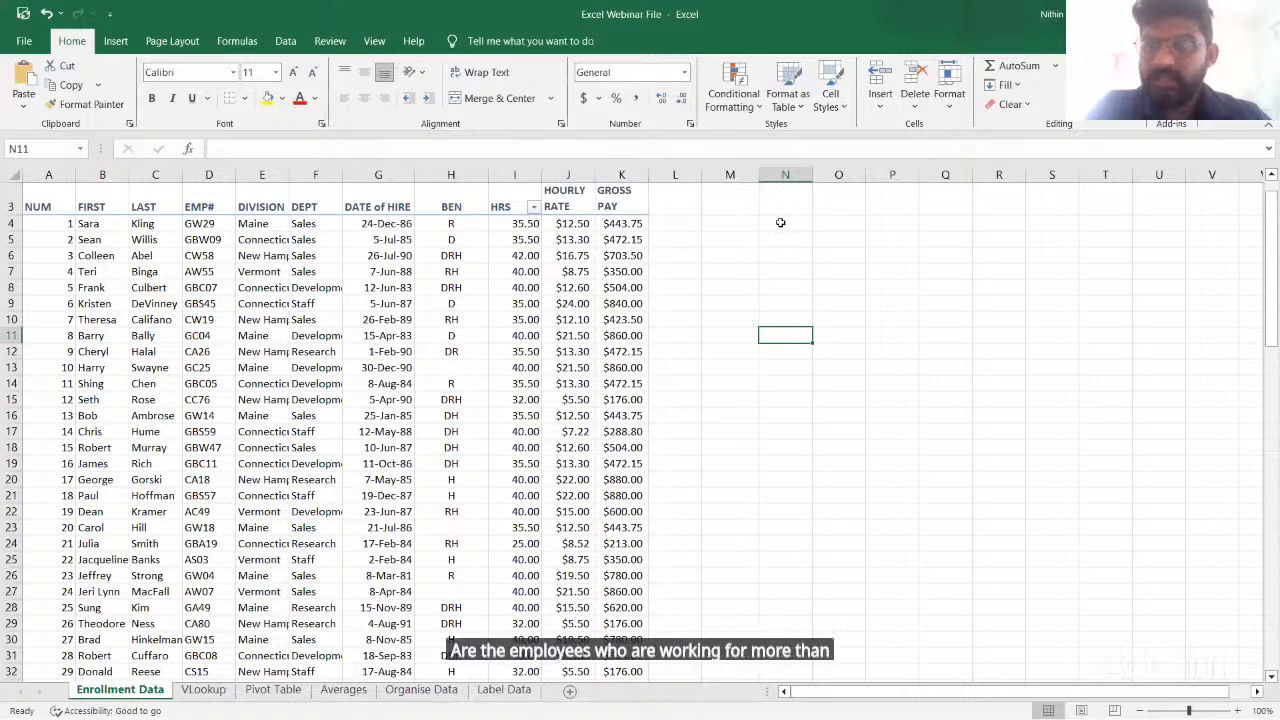
{"action": "left_click", "coordinate": [780, 222]}
{"action": "type", "text": "3"}
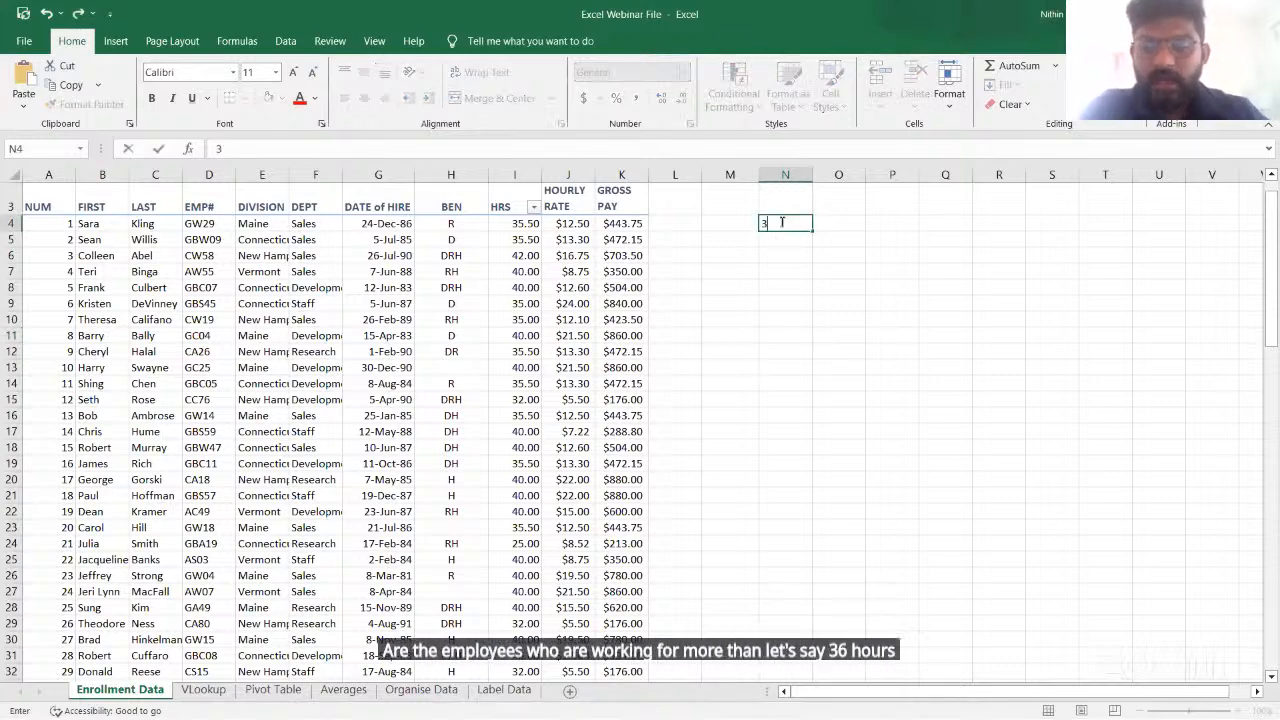
{"action": "type", "text": "6"}
{"action": "left_click", "coordinate": [776, 267]}
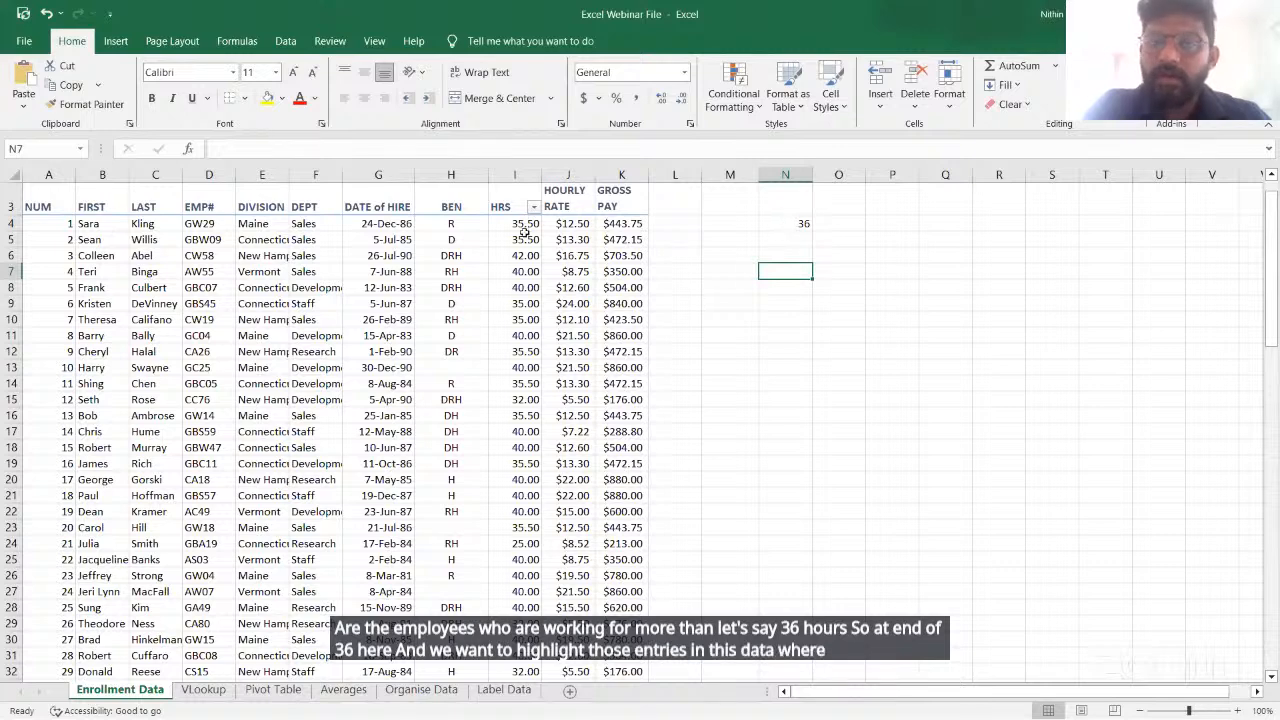
Create a formula-based conditional formatting rule on cell N4 with the formula =$I$4>$N$4
{"action": "left_click", "coordinate": [774, 222]}
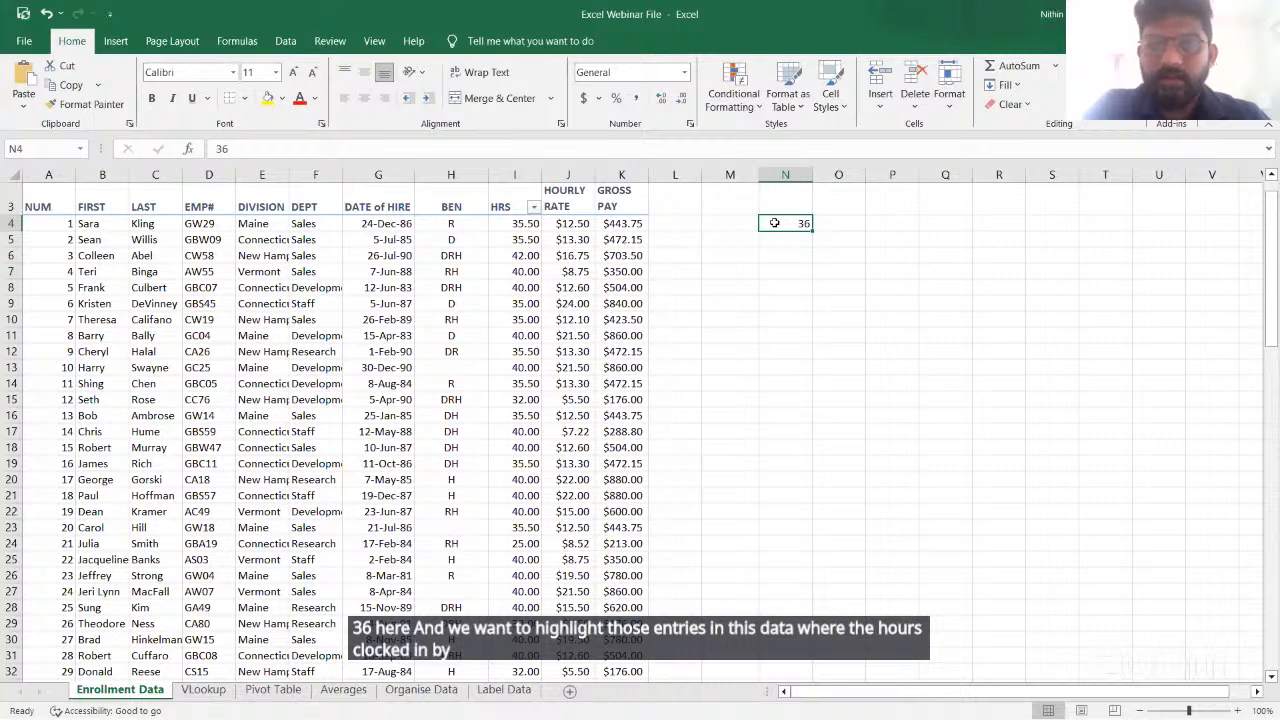
{"action": "left_click", "coordinate": [743, 107]}
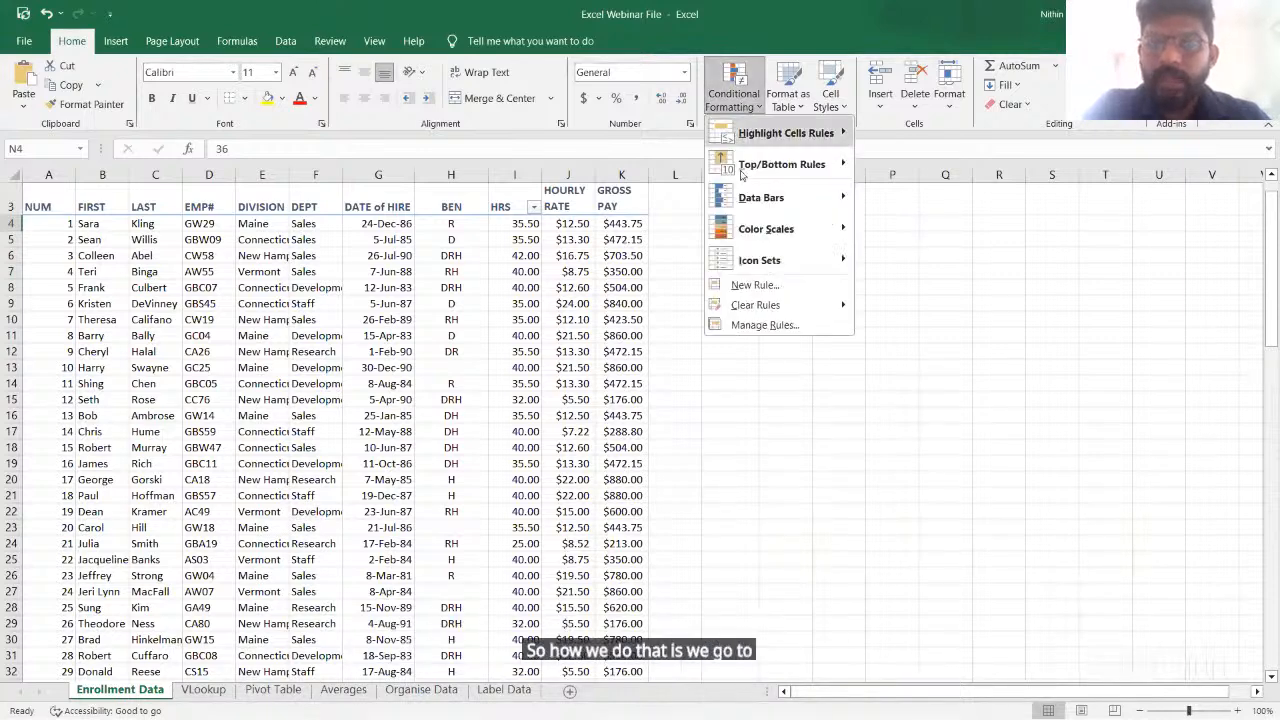
{"action": "left_click", "coordinate": [748, 288]}
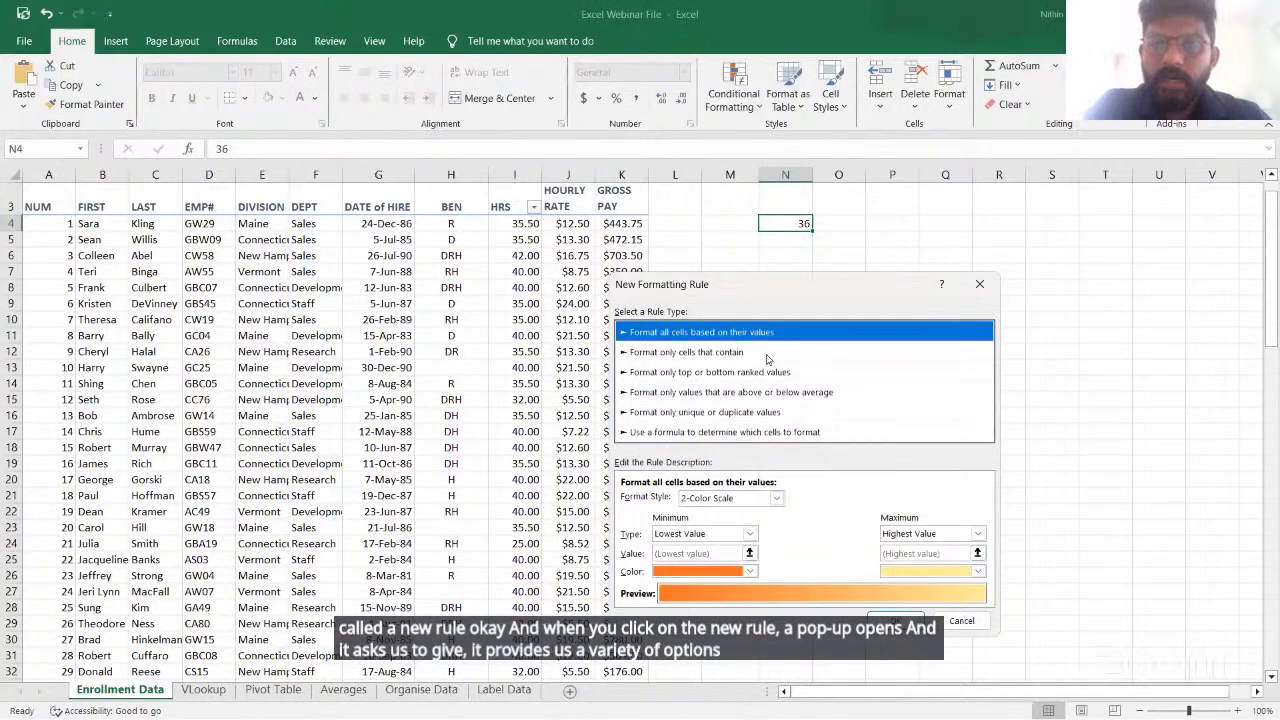
{"action": "left_click", "coordinate": [761, 433]}
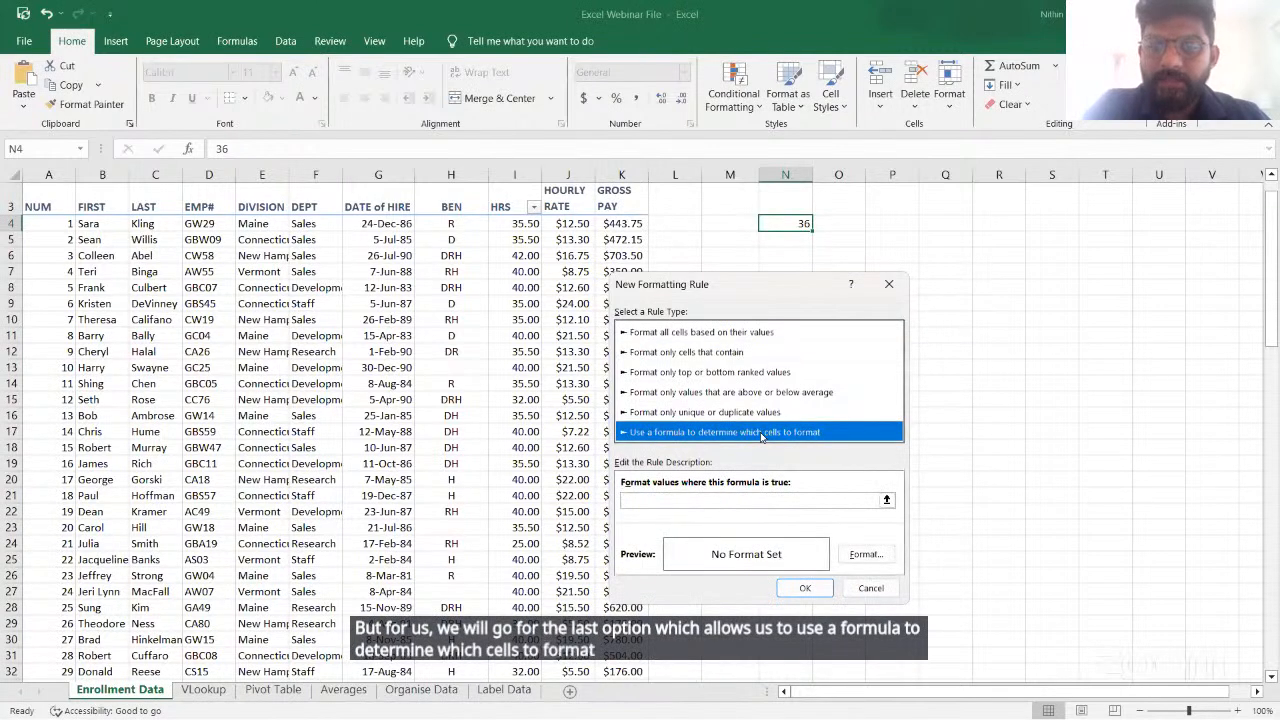
{"action": "left_click", "coordinate": [695, 498]}
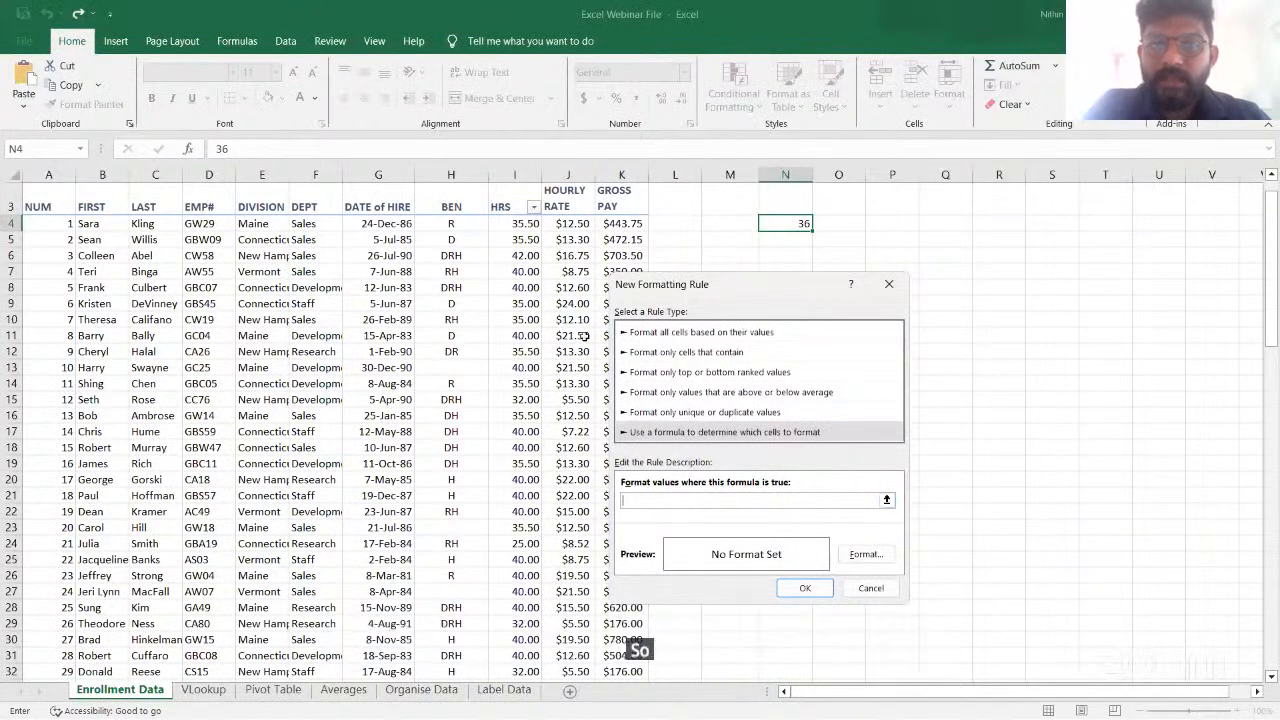
{"action": "left_click", "coordinate": [527, 224]}
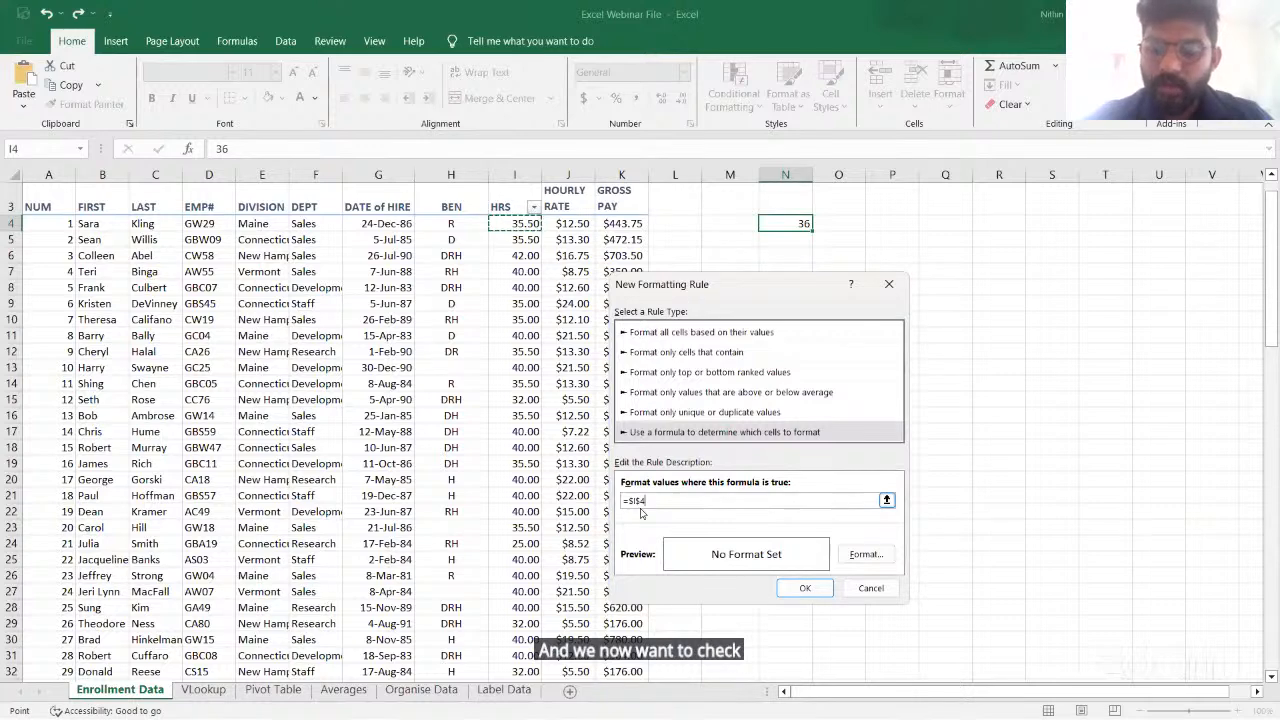
{"action": "type", "text": ">"}
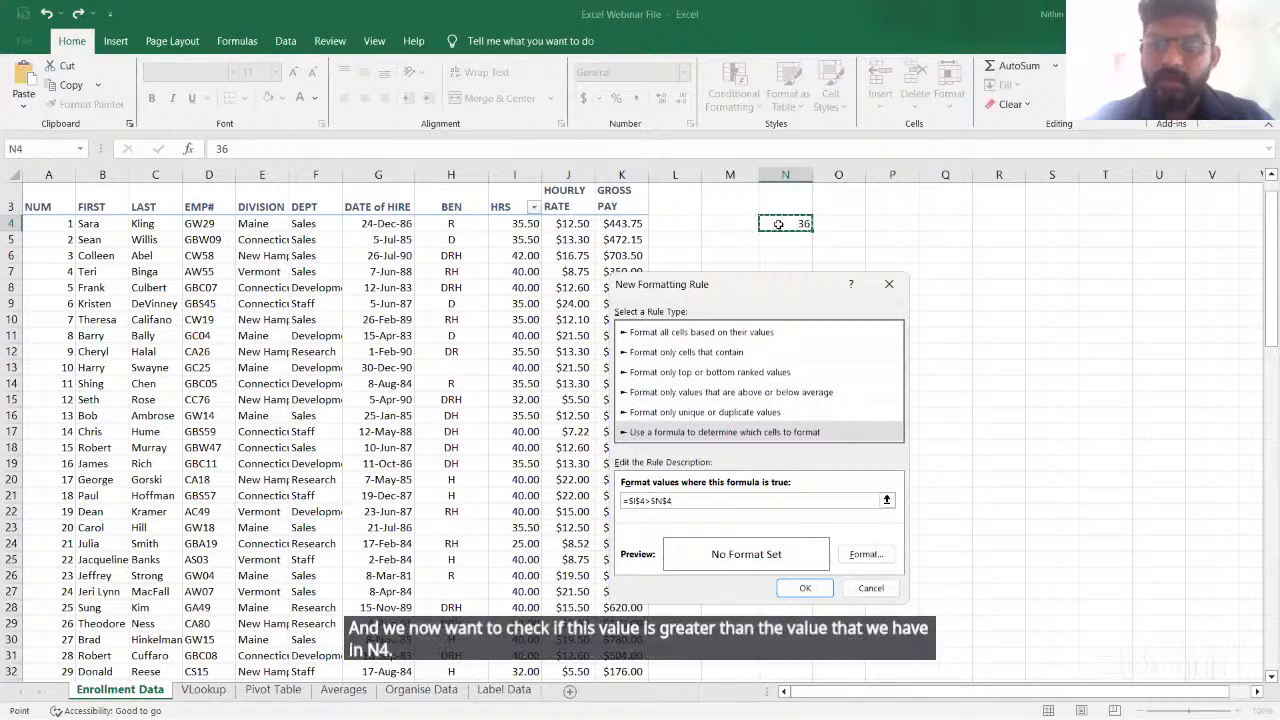
{"action": "left_click", "coordinate": [778, 224]}
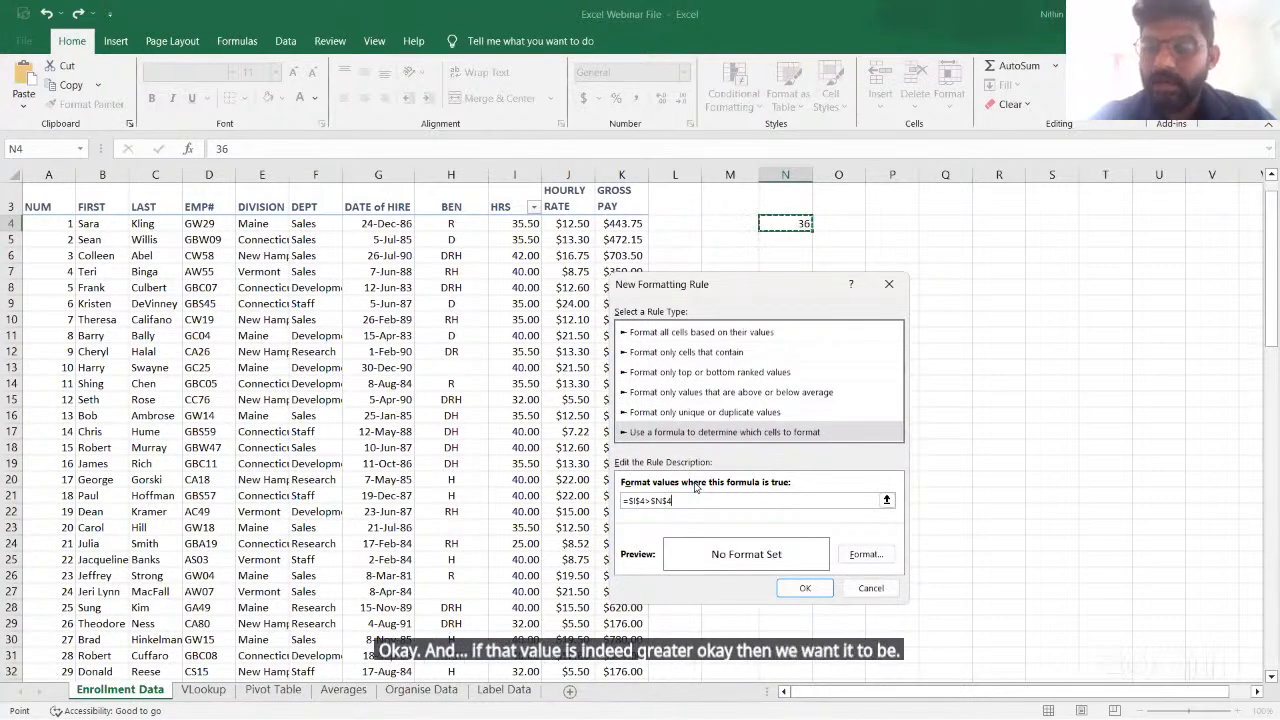
Give the rule a green background fill and apply it
{"action": "left_click", "coordinate": [856, 555]}
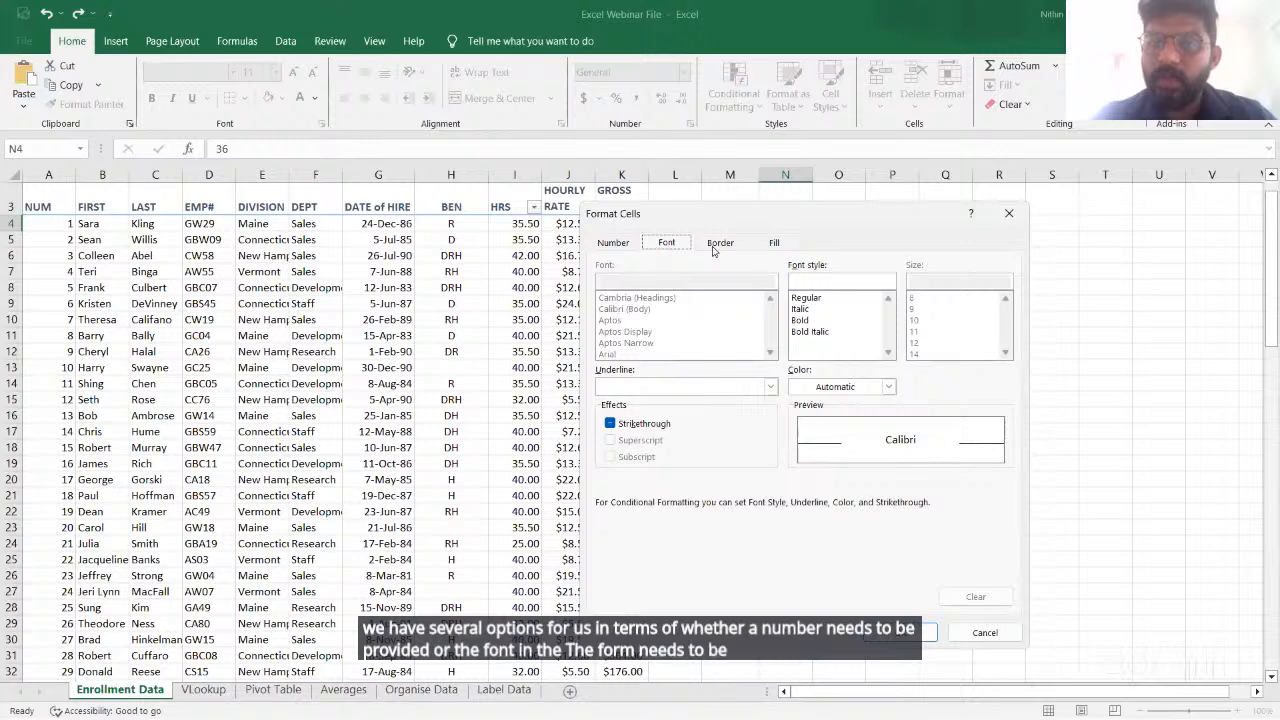
{"action": "left_click", "coordinate": [762, 246]}
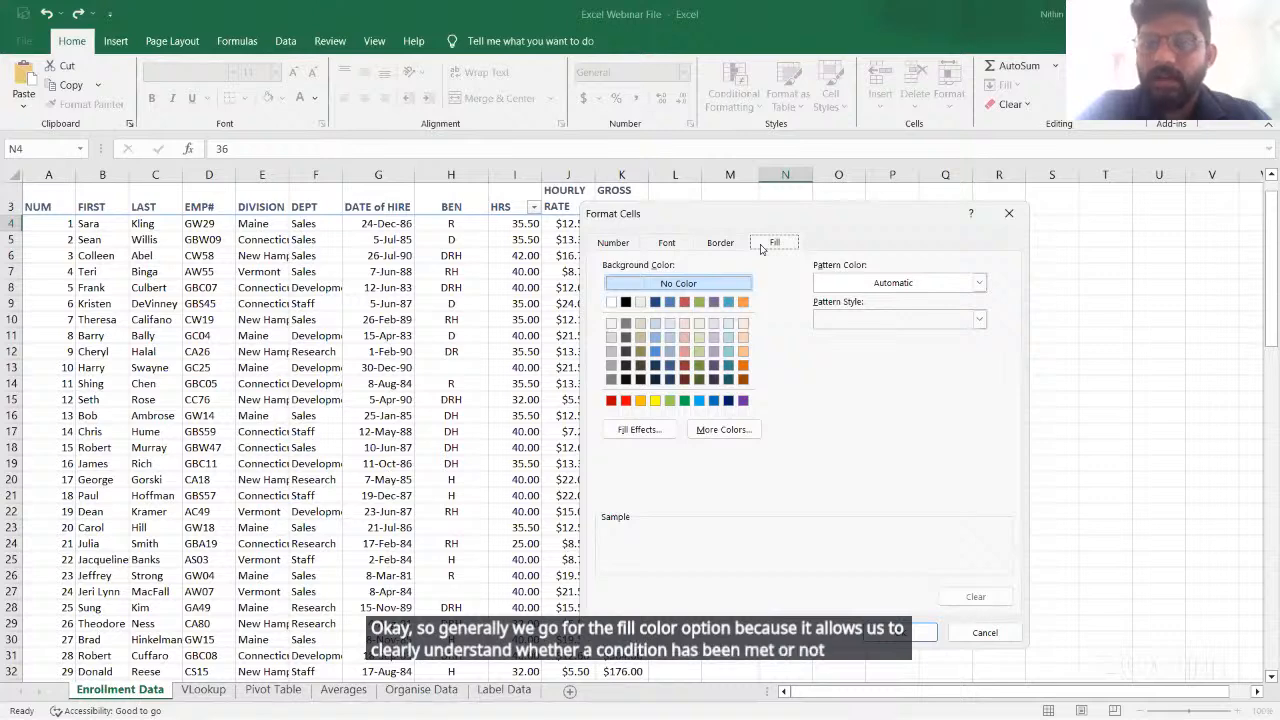
{"action": "left_click", "coordinate": [697, 303]}
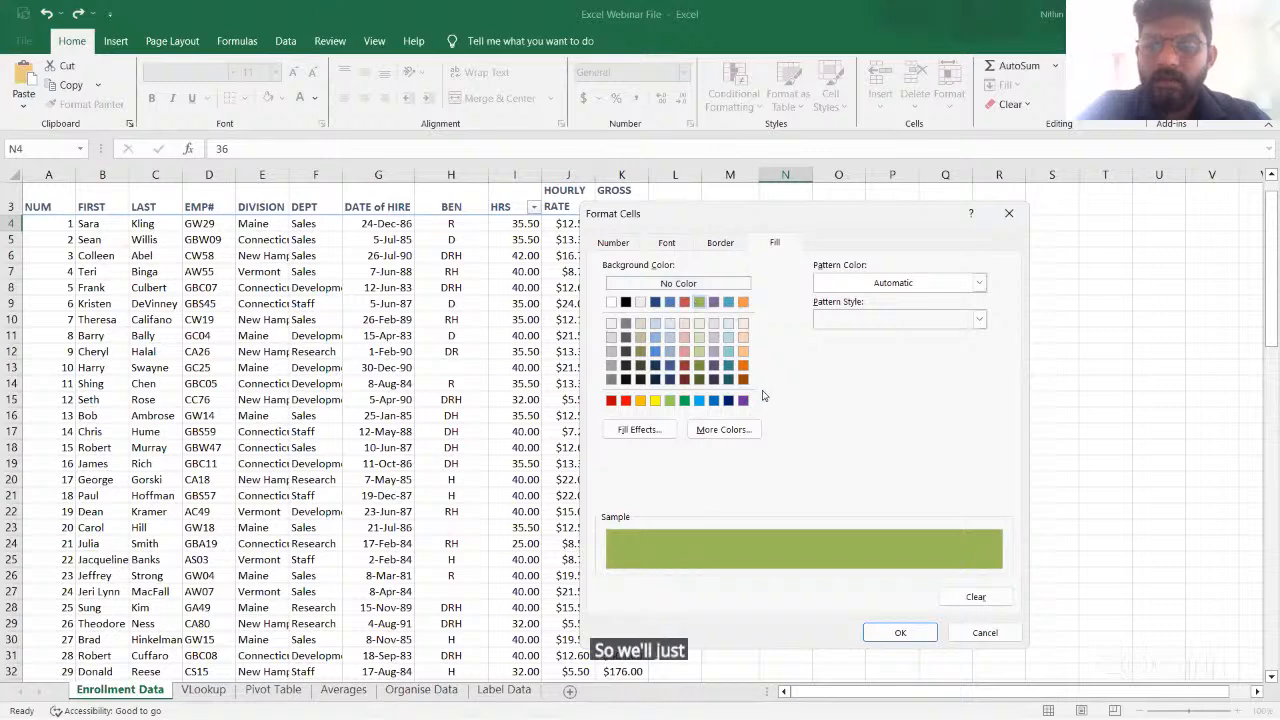
{"action": "left_click", "coordinate": [896, 633]}
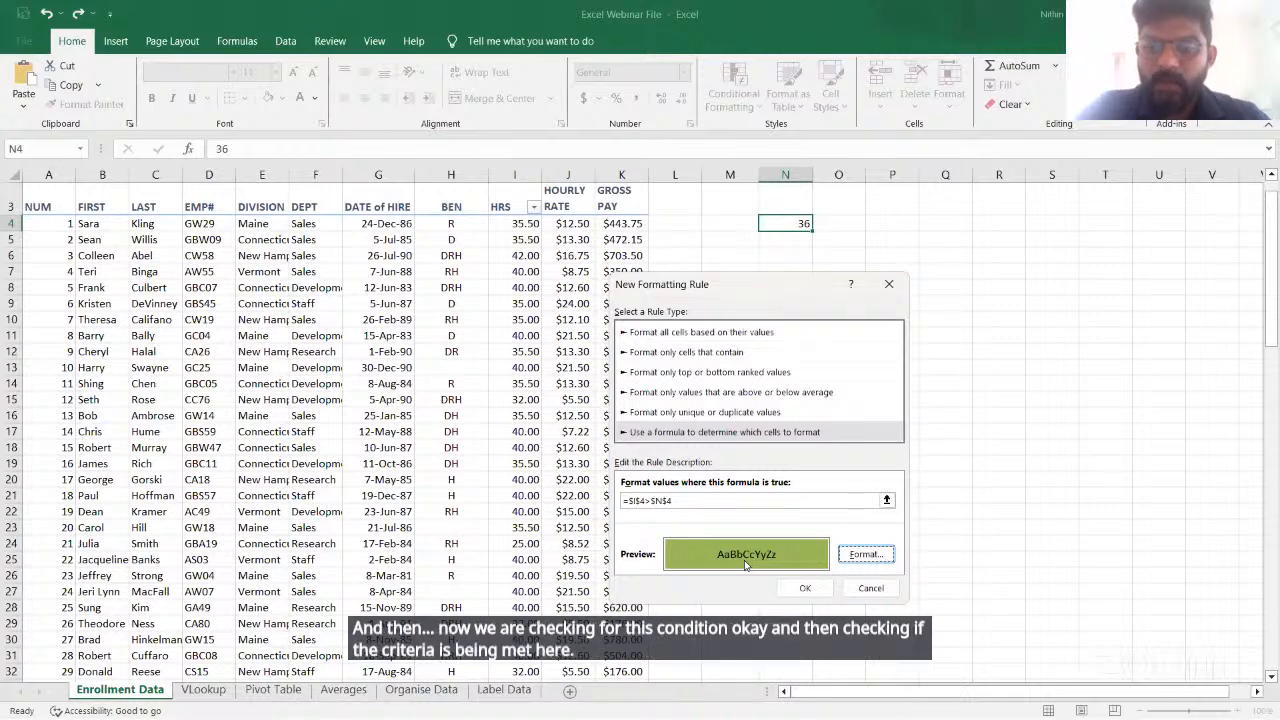
{"action": "left_click", "coordinate": [800, 587]}
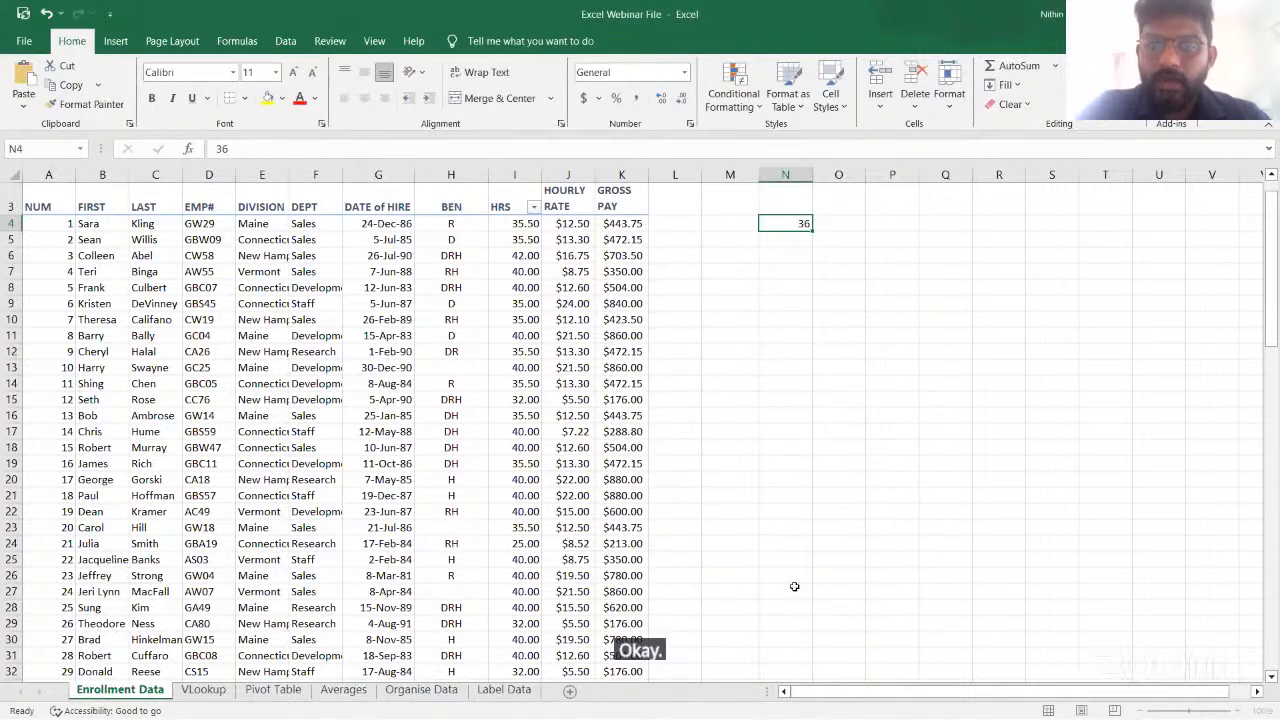
Start a new formula-based rule for cell I4 from the Conditional Formatting Rules Manager
{"action": "left_click", "coordinate": [519, 223]}
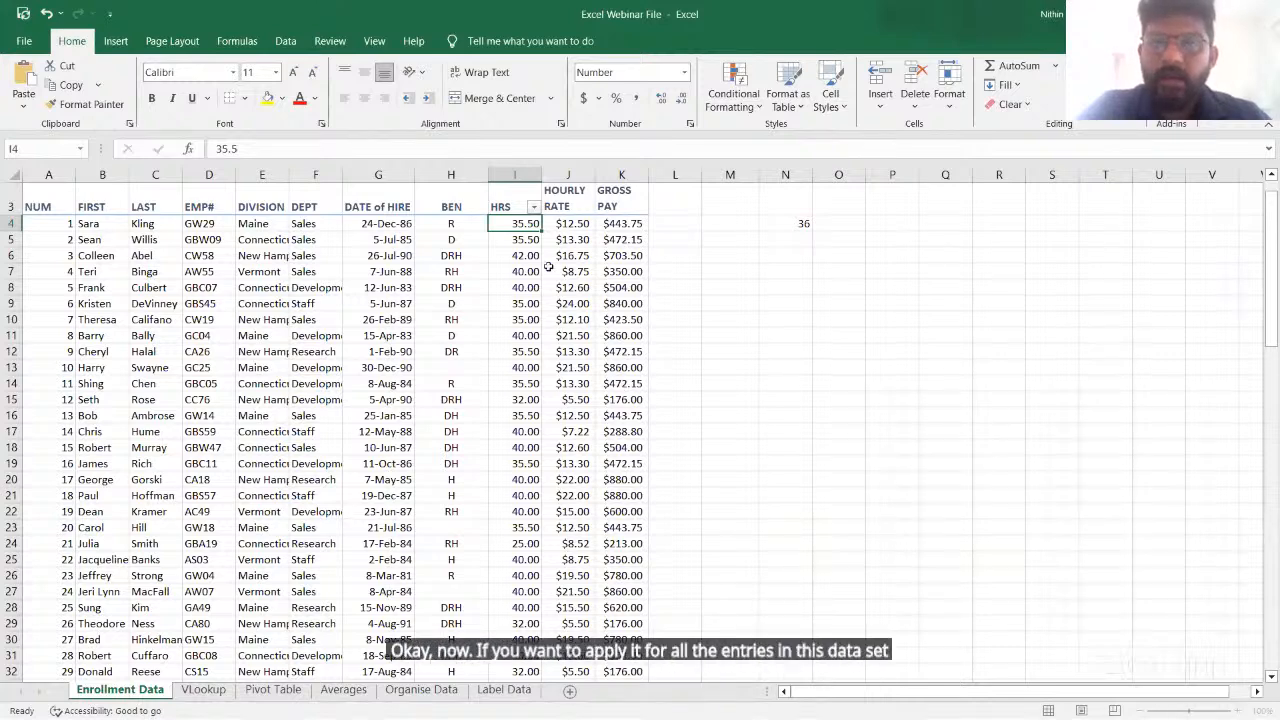
{"action": "left_click", "coordinate": [718, 100]}
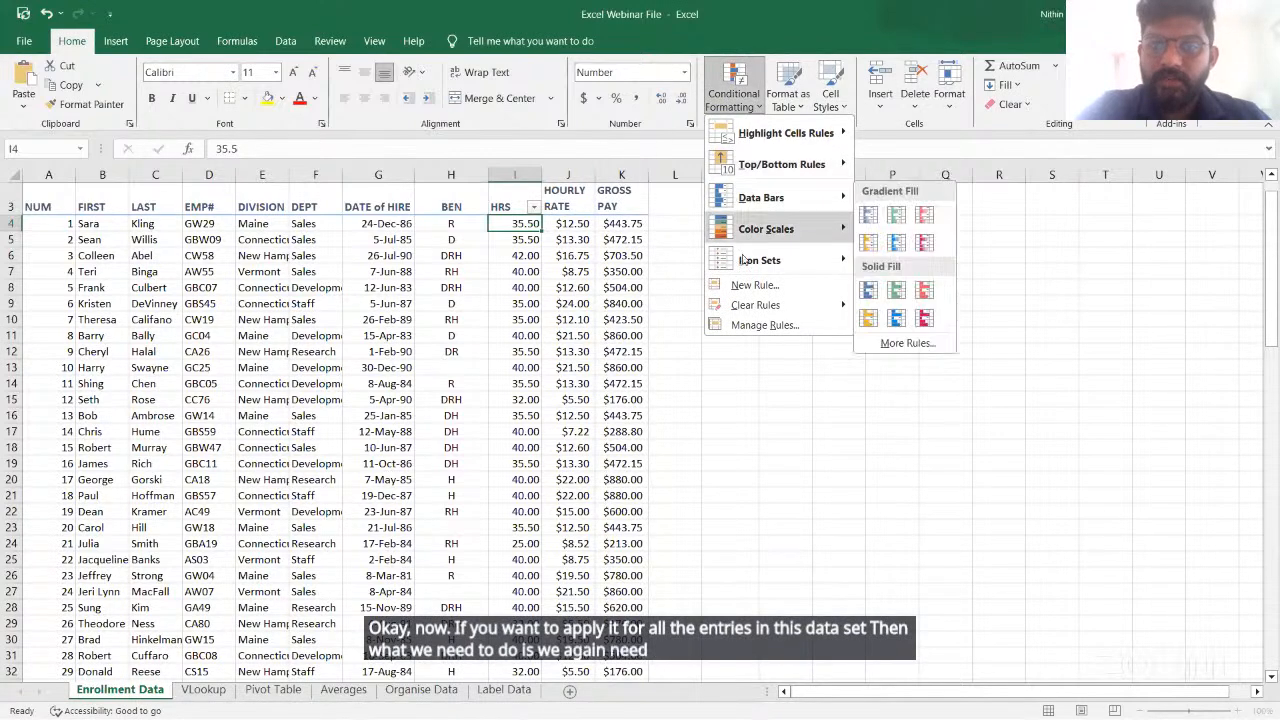
{"action": "left_click", "coordinate": [750, 325]}
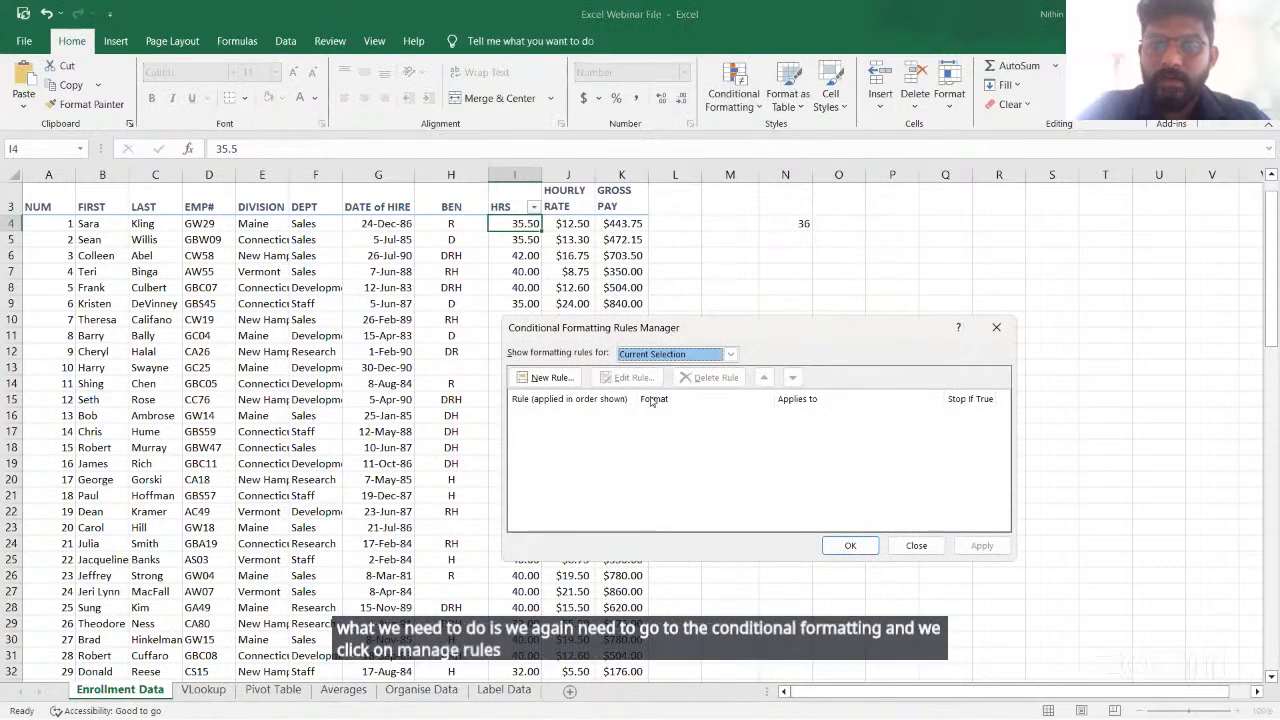
{"action": "left_click", "coordinate": [560, 383]}
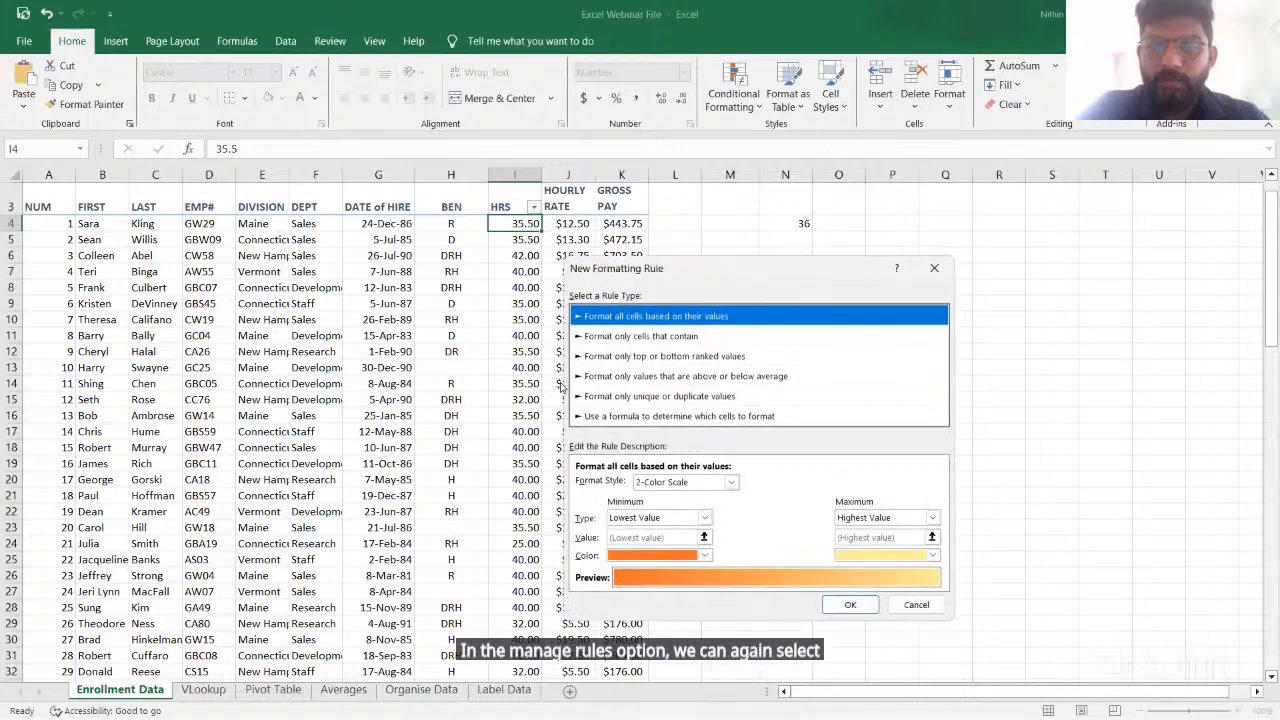
{"action": "left_click", "coordinate": [606, 416]}
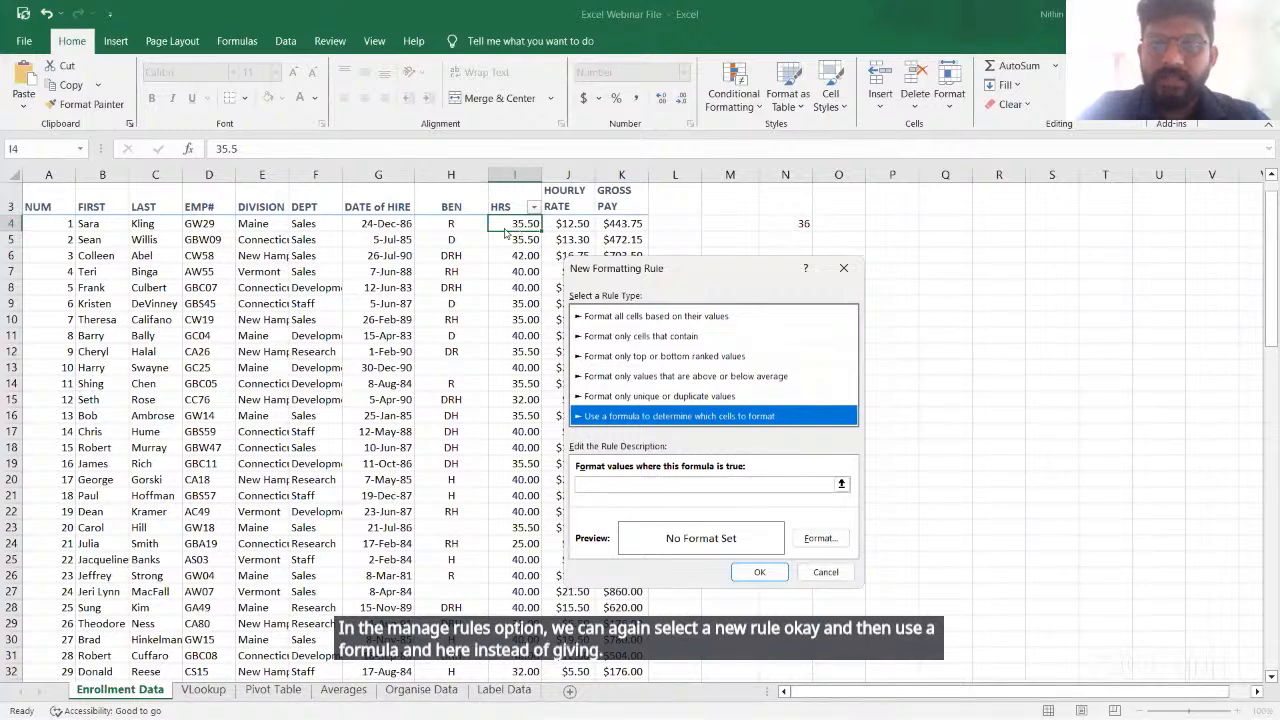
Enter the formula =$I4<$N$4 for the new conditional formatting rule on cell I4
{"action": "left_click", "coordinate": [685, 484]}
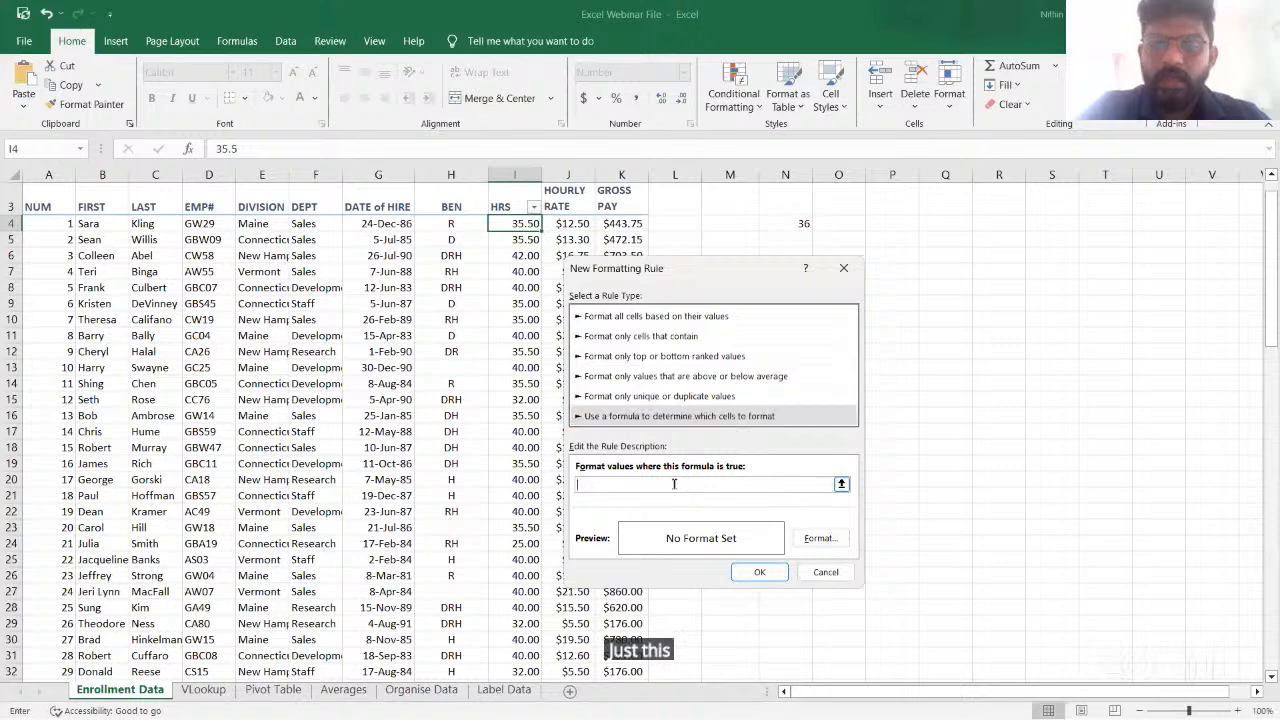
{"action": "left_click", "coordinate": [512, 222]}
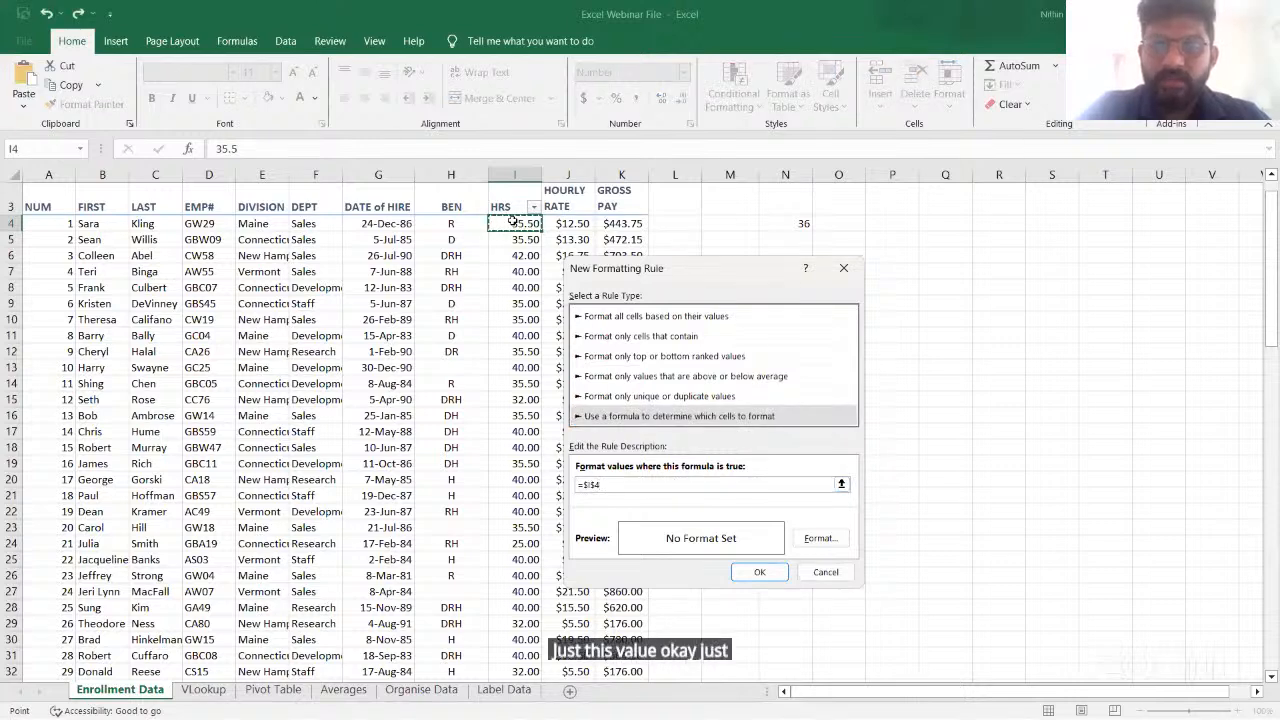
{"action": "left_click", "coordinate": [594, 484]}
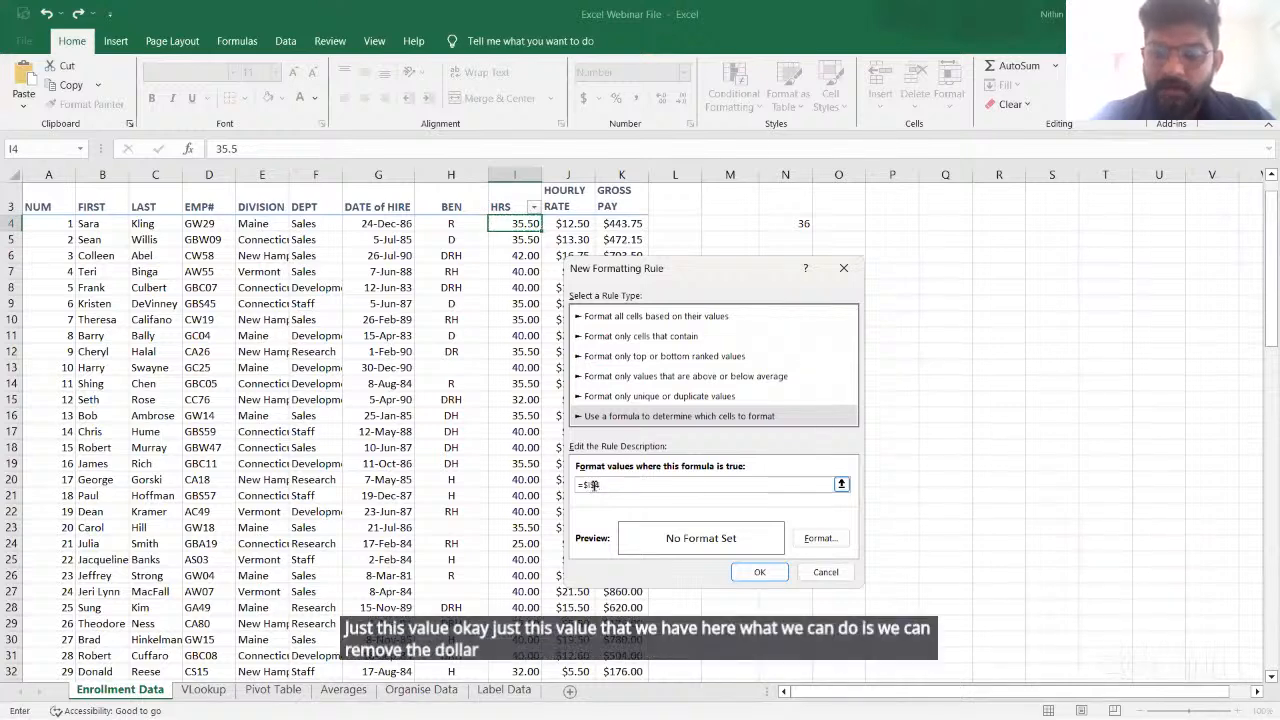
{"action": "key", "text": "BackSpace"}
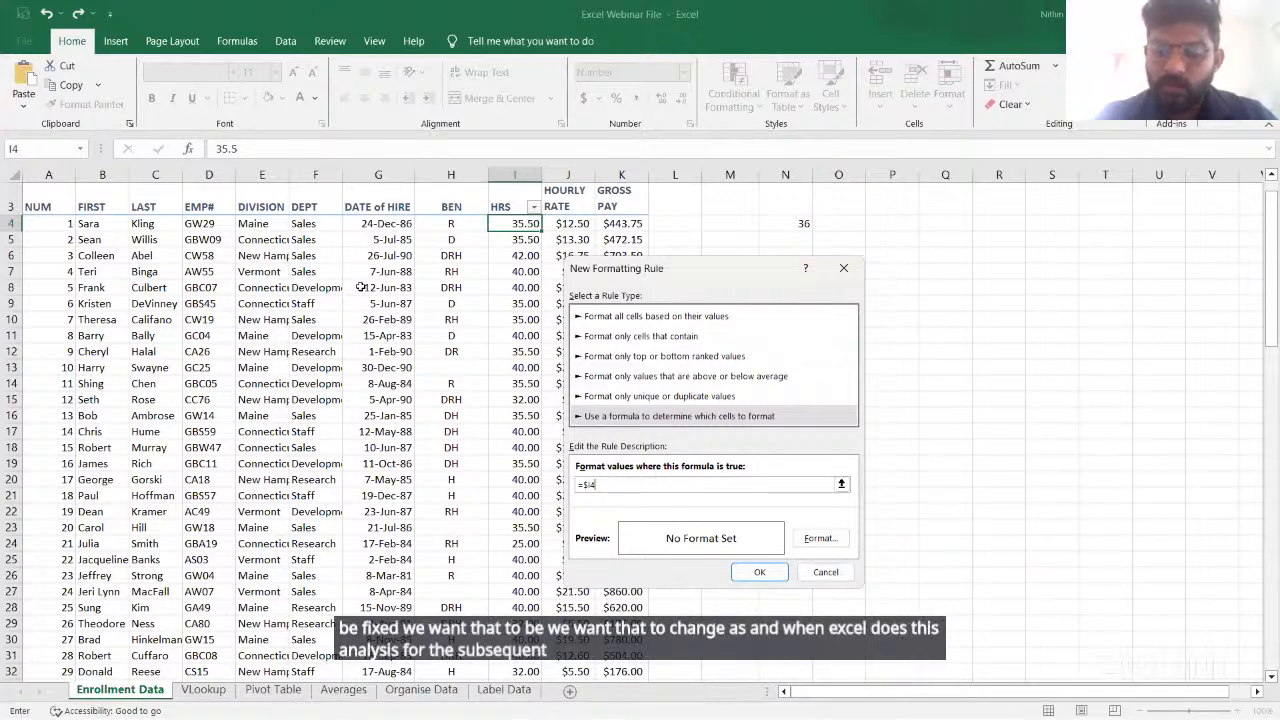
{"action": "type", "text": "<"}
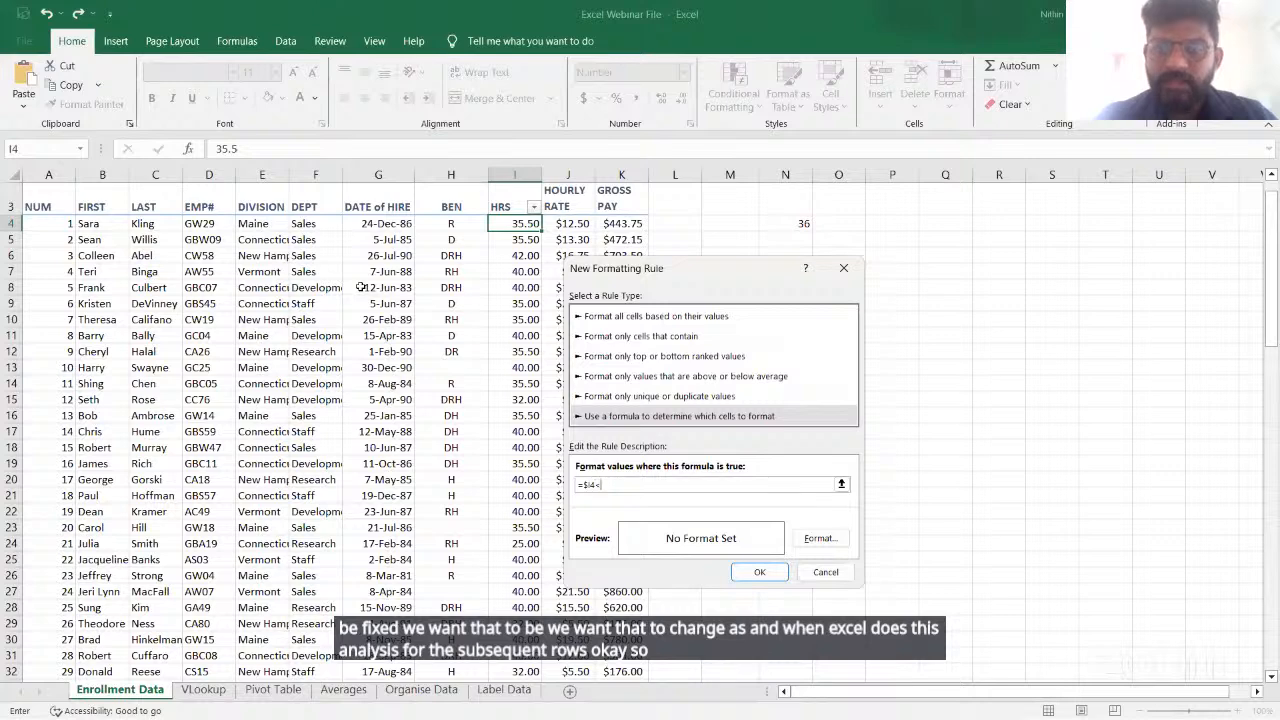
{"action": "left_click", "coordinate": [775, 229]}
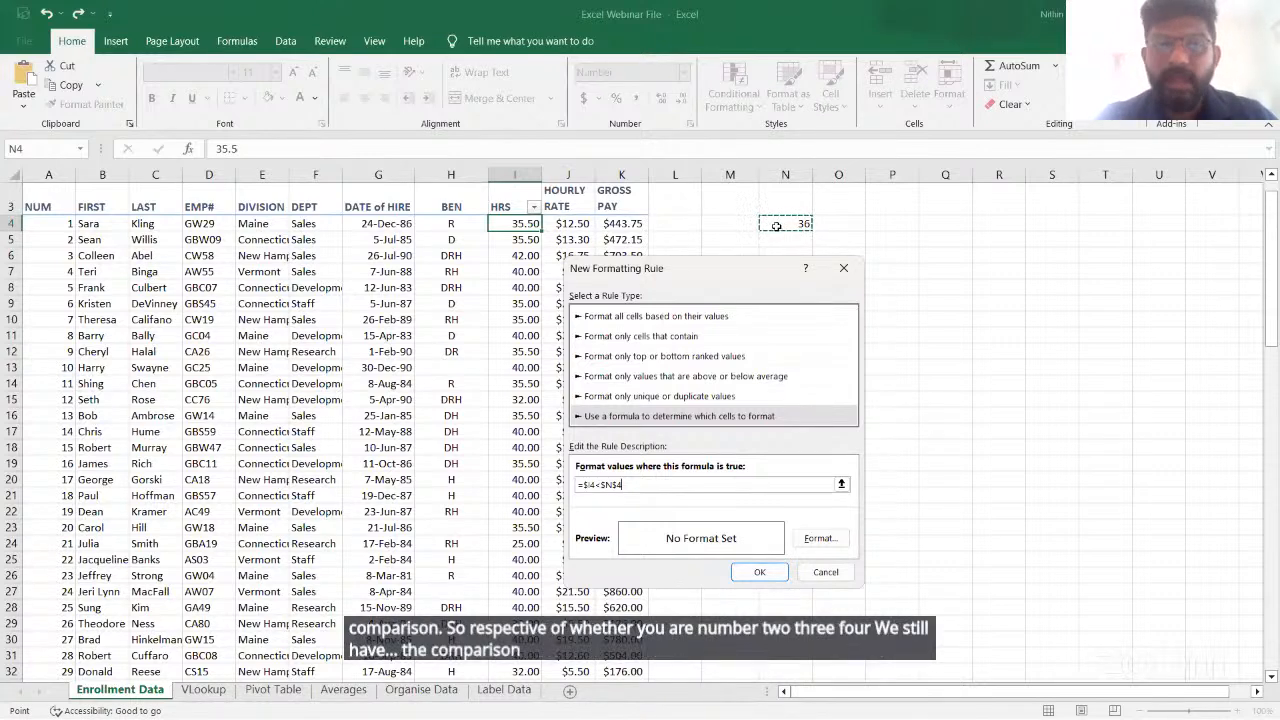
Give the new rule a green background fill and apply it to cell I4
{"action": "left_click", "coordinate": [820, 538]}
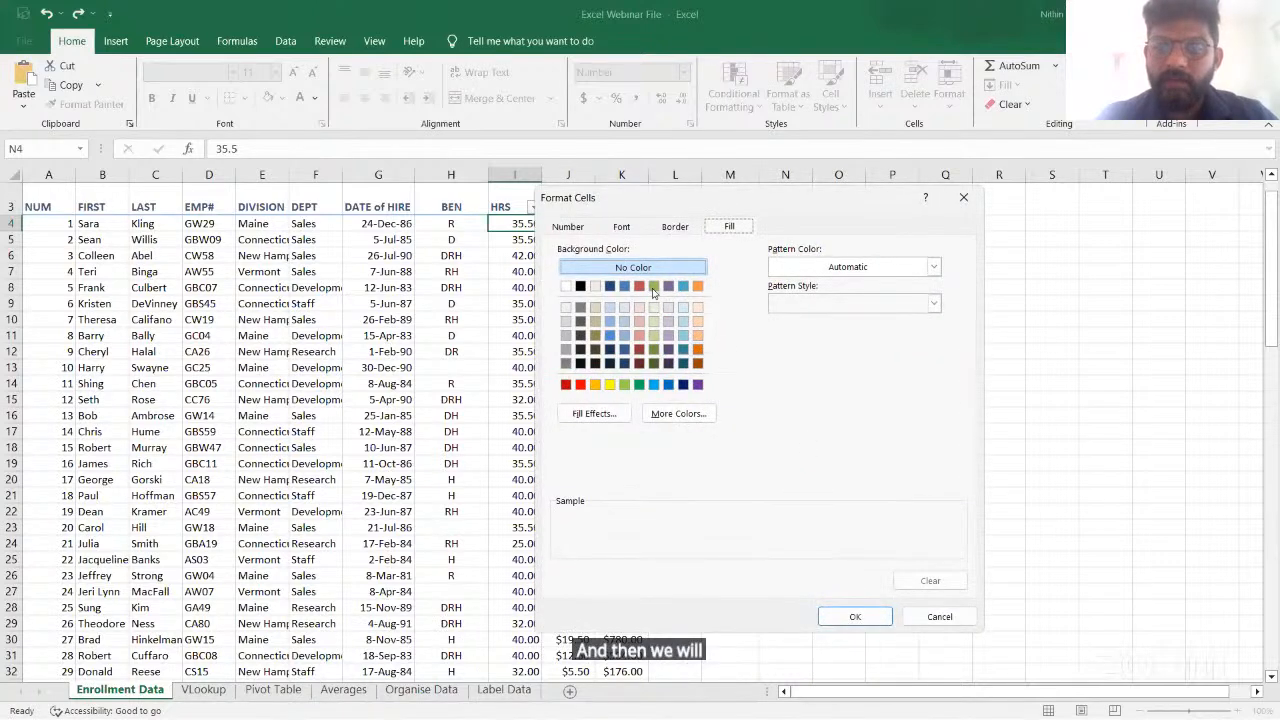
{"action": "left_click", "coordinate": [653, 286]}
{"action": "left_click", "coordinate": [855, 616]}
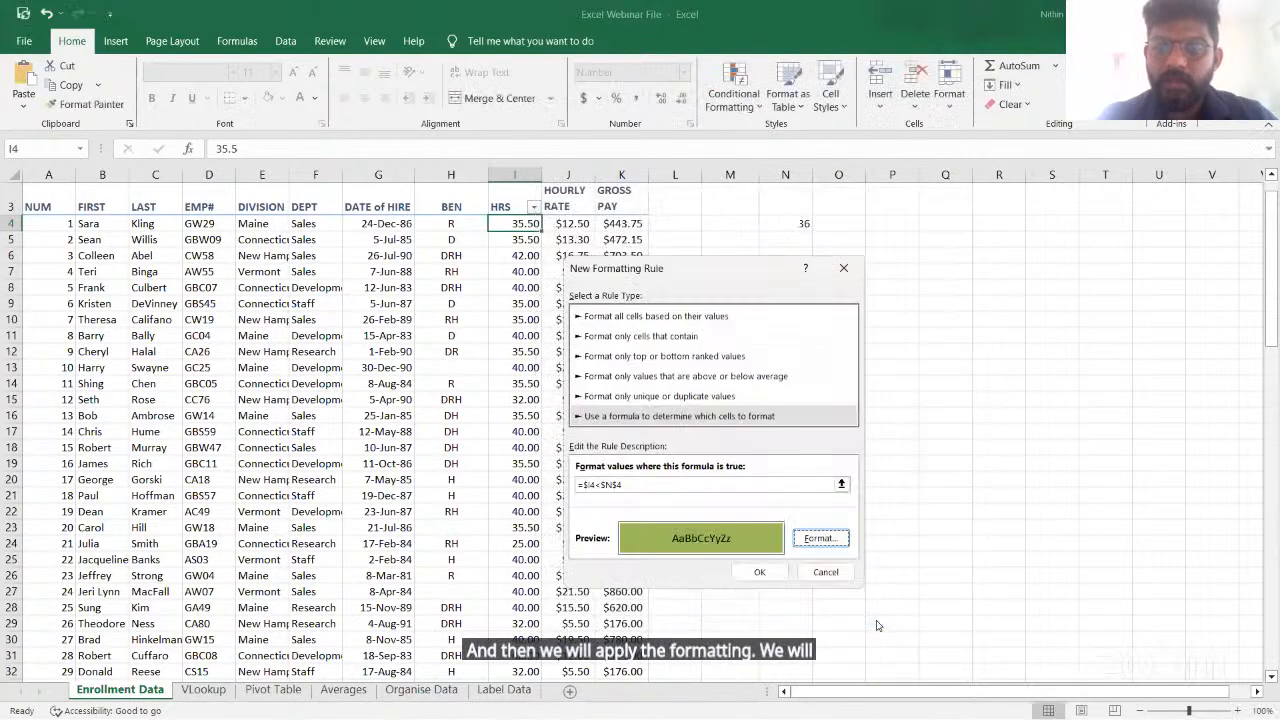
{"action": "left_click", "coordinate": [778, 572]}
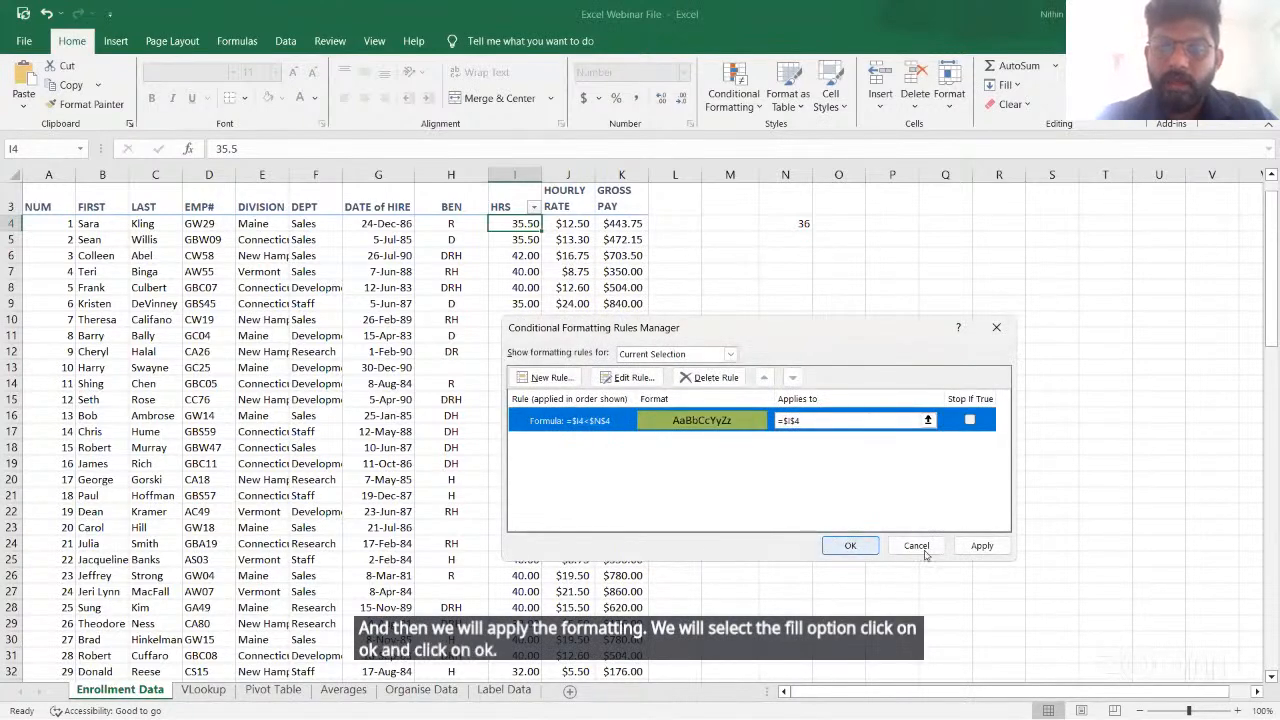
{"action": "left_click", "coordinate": [978, 547]}
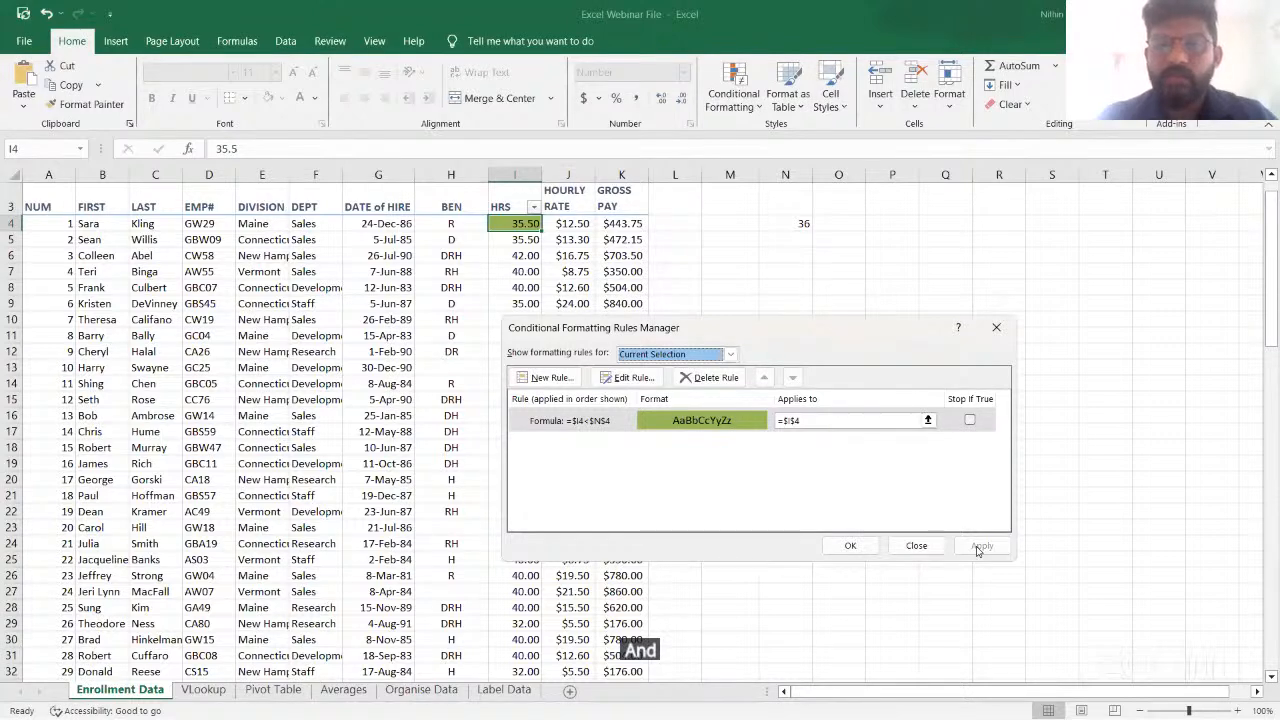
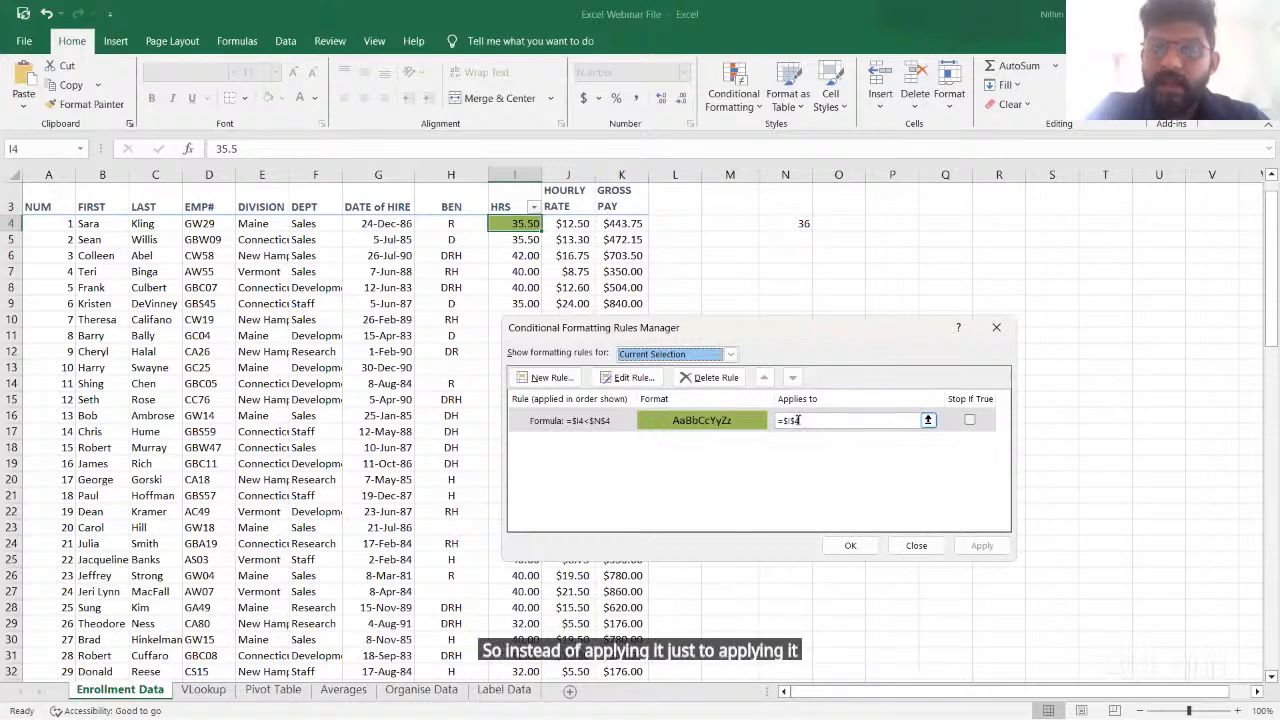
Extend the rule's applied range to =$I$4:$I$97 so it covers the whole HRS column, and apply it
{"action": "left_click", "coordinate": [927, 420]}
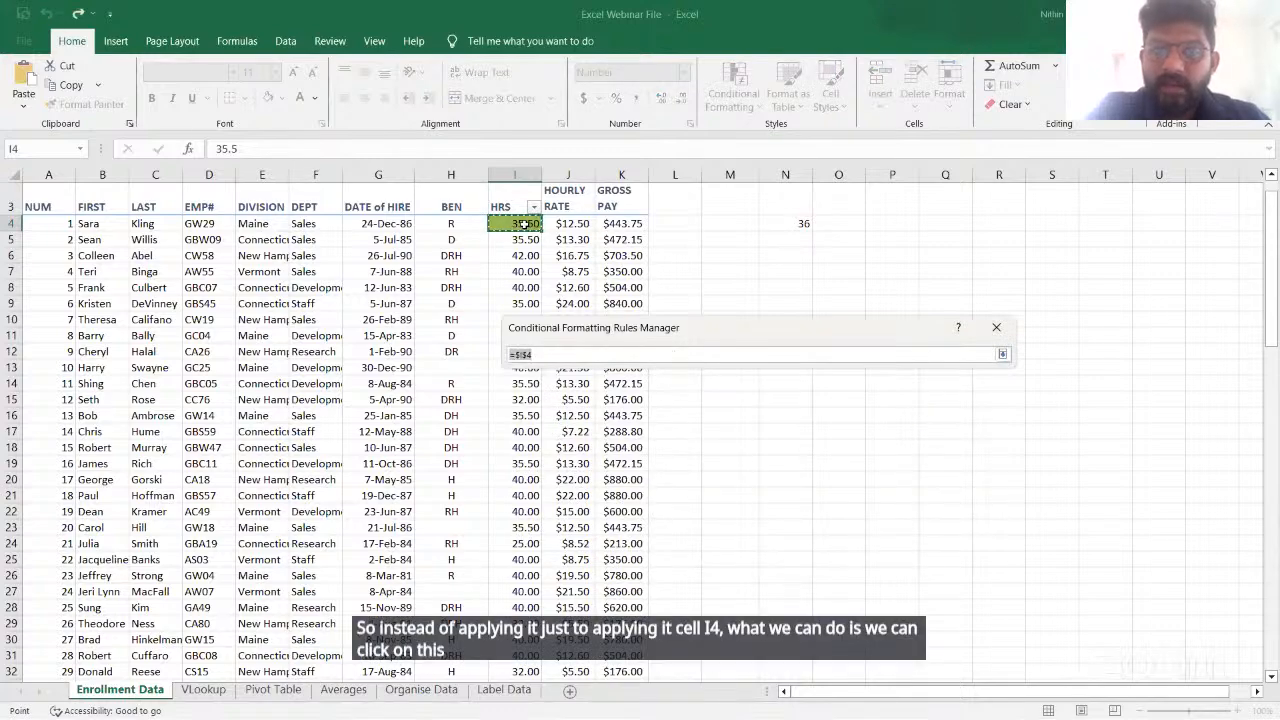
{"action": "left_click_drag", "start_coordinate": [524, 224], "coordinate": [524, 565]}
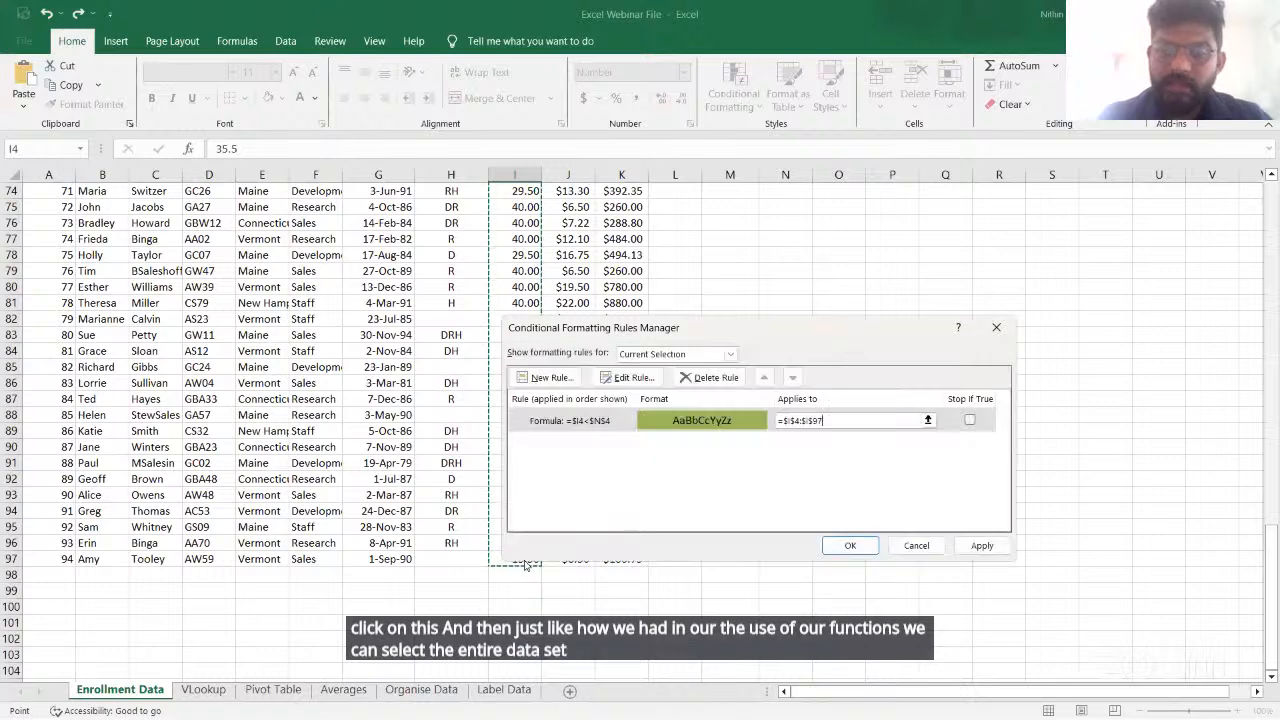
{"action": "left_click", "coordinate": [978, 546]}
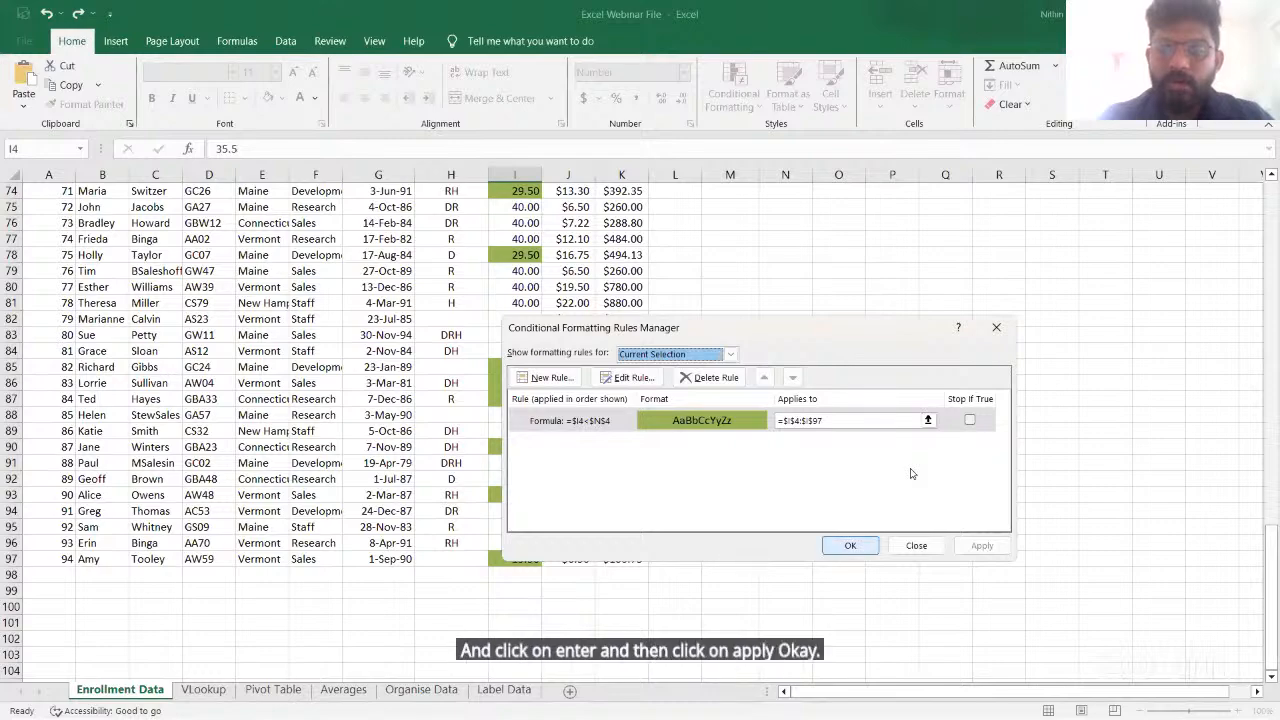
{"action": "left_click", "coordinate": [850, 545]}
{"action": "scroll", "coordinate": [684, 424], "scroll_direction": "up", "scroll_amount": 14}
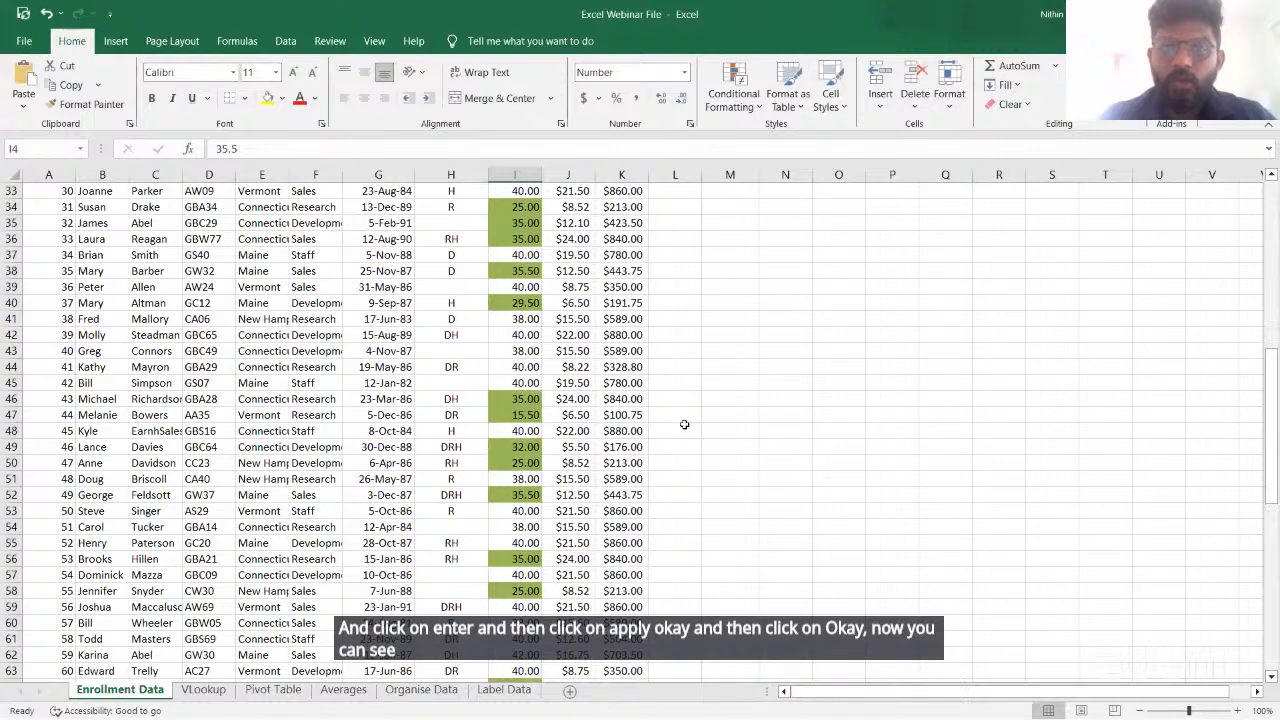
{"action": "scroll", "coordinate": [684, 424], "scroll_direction": "up", "scroll_amount": 11}
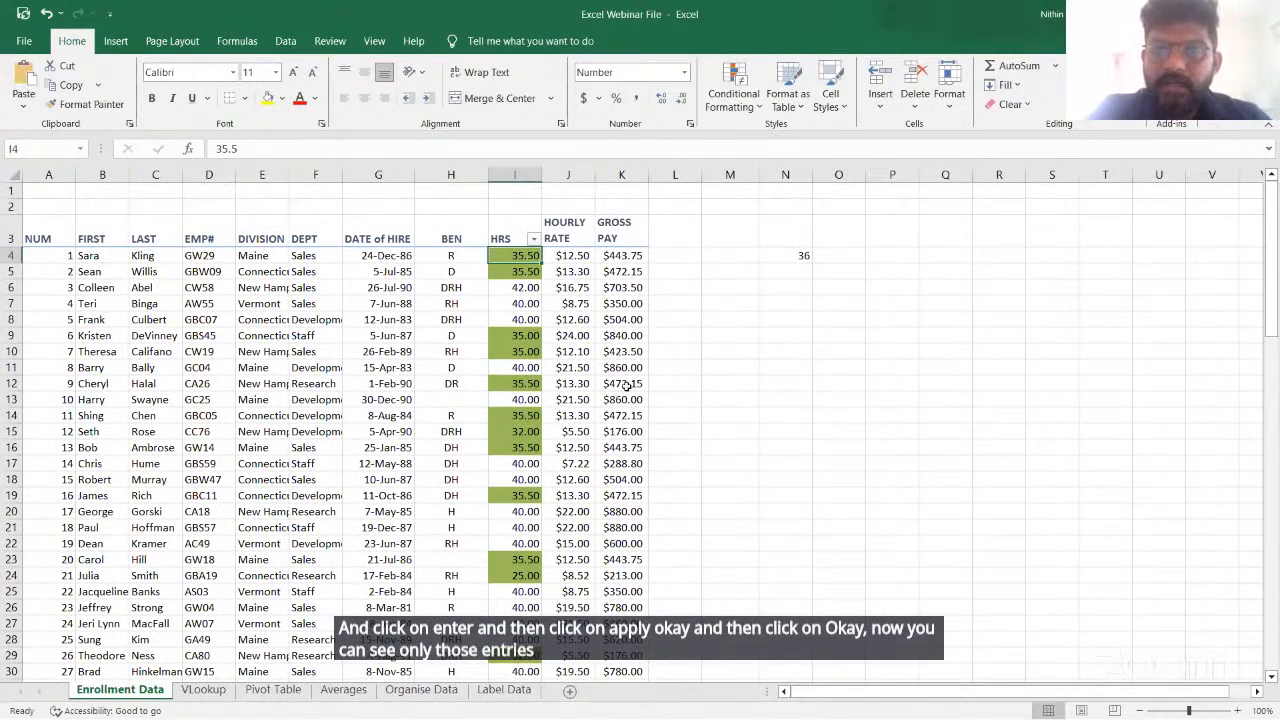
Change the hours threshold in cell N4 to 30 and review the highlighting down the HRS column
{"action": "left_click", "coordinate": [783, 256]}
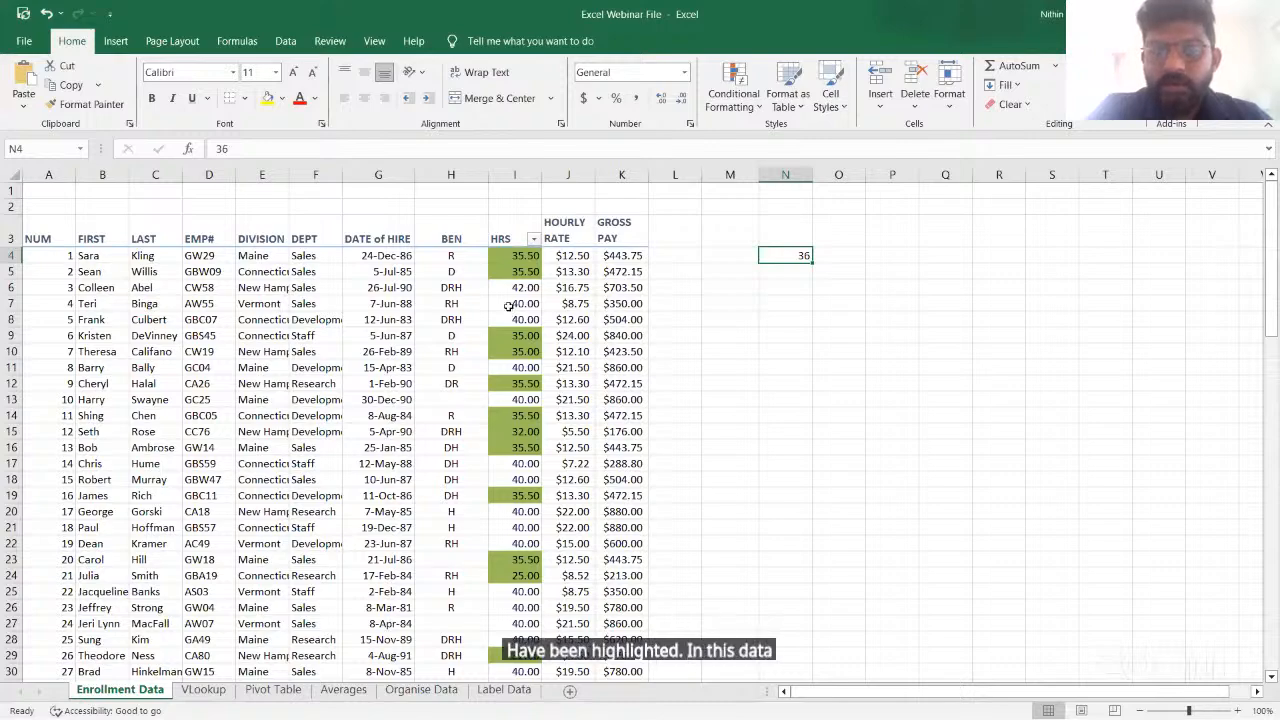
{"action": "scroll", "coordinate": [516, 398], "scroll_direction": "down", "scroll_amount": 3}
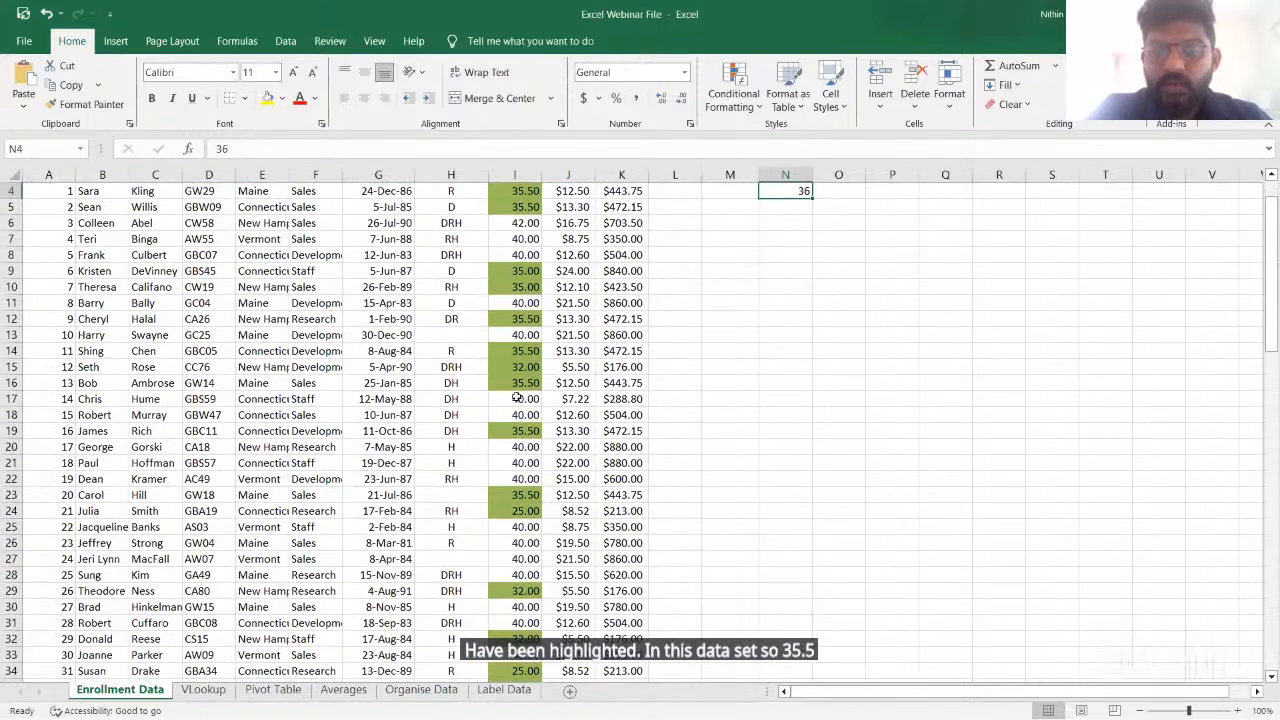
{"action": "scroll", "coordinate": [516, 398], "scroll_direction": "up", "scroll_amount": 3}
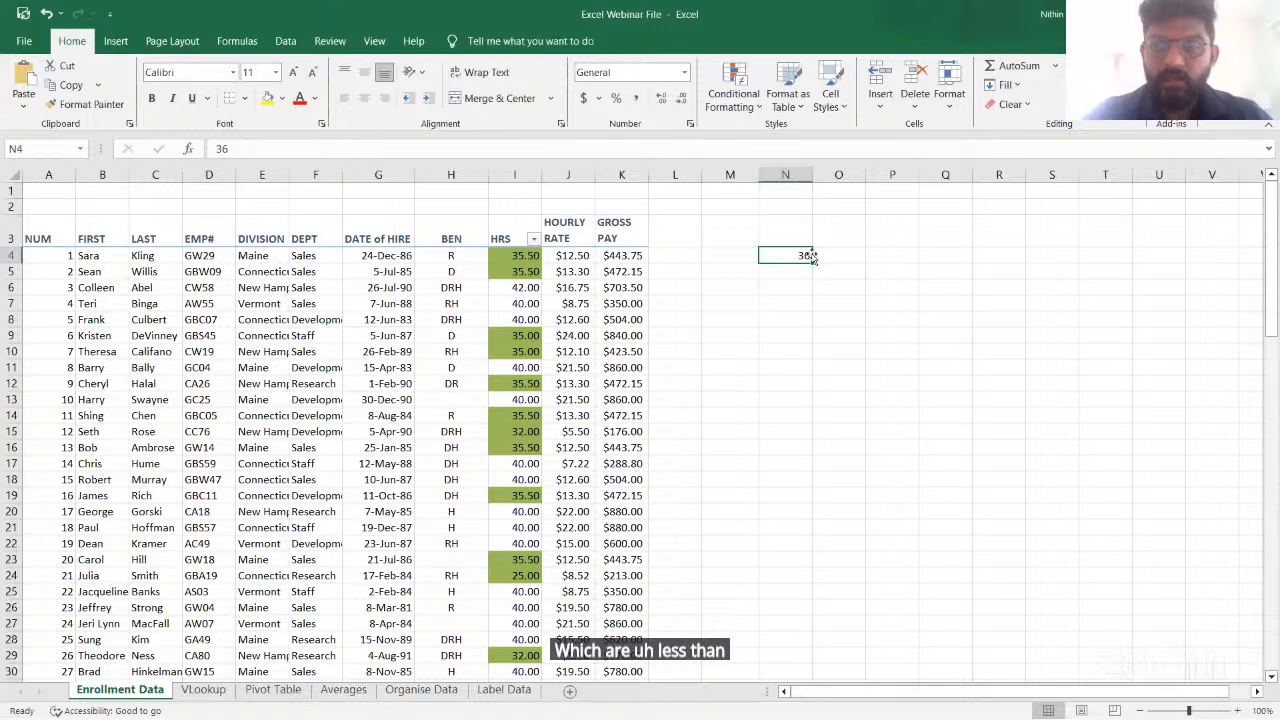
{"action": "type", "text": "30"}
{"action": "key", "text": "Return"}
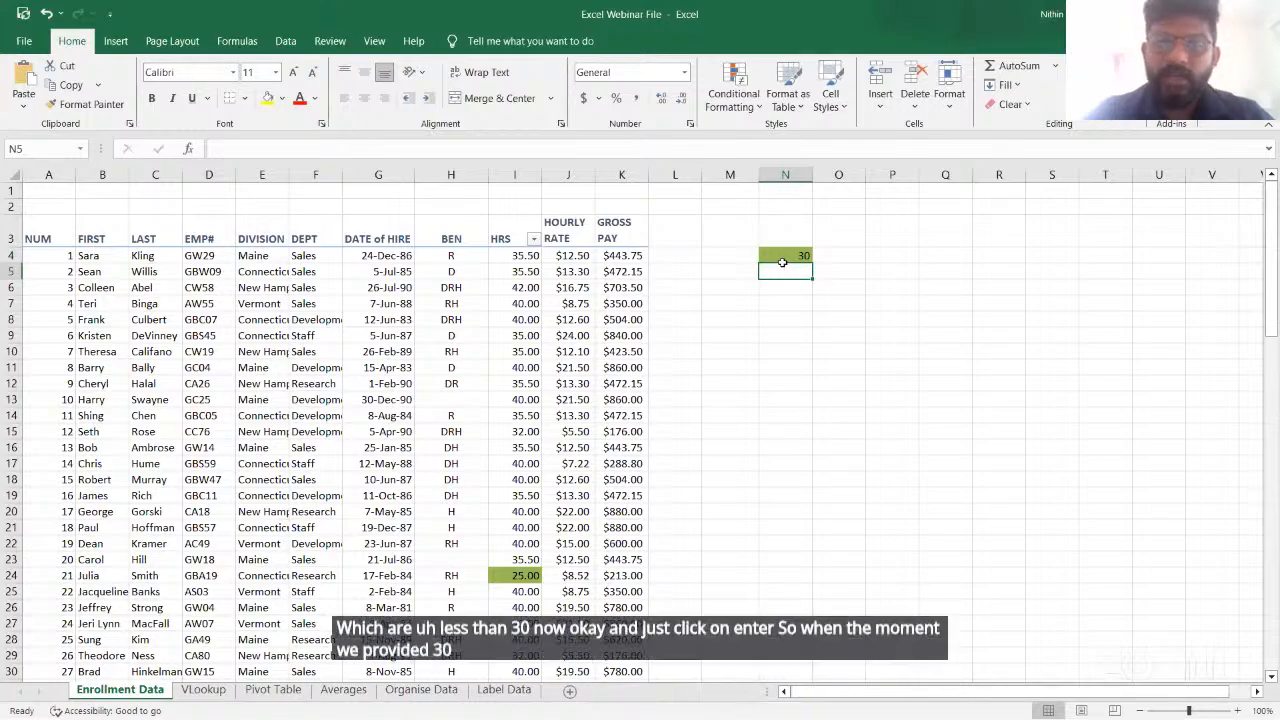
{"action": "scroll", "coordinate": [598, 378], "scroll_direction": "down", "scroll_amount": 6}
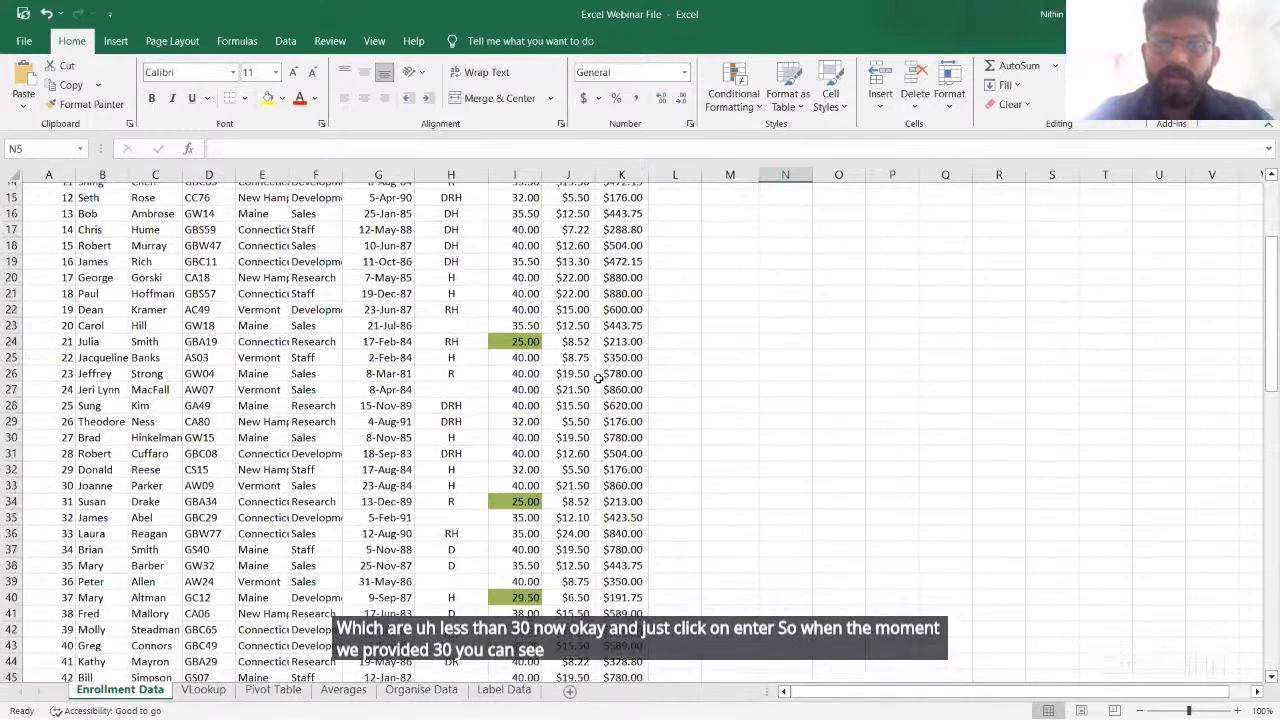
{"action": "scroll", "coordinate": [598, 378], "scroll_direction": "down", "scroll_amount": 6}
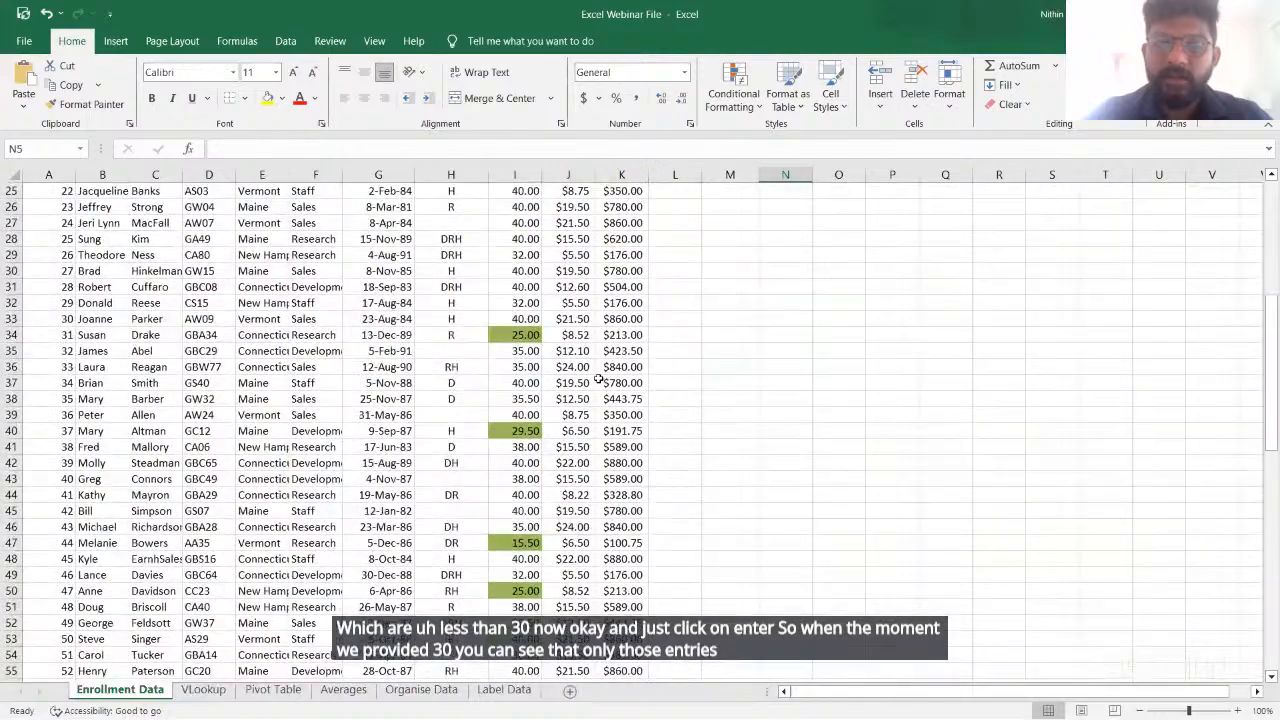
{"action": "scroll", "coordinate": [598, 378], "scroll_direction": "down", "scroll_amount": 1}
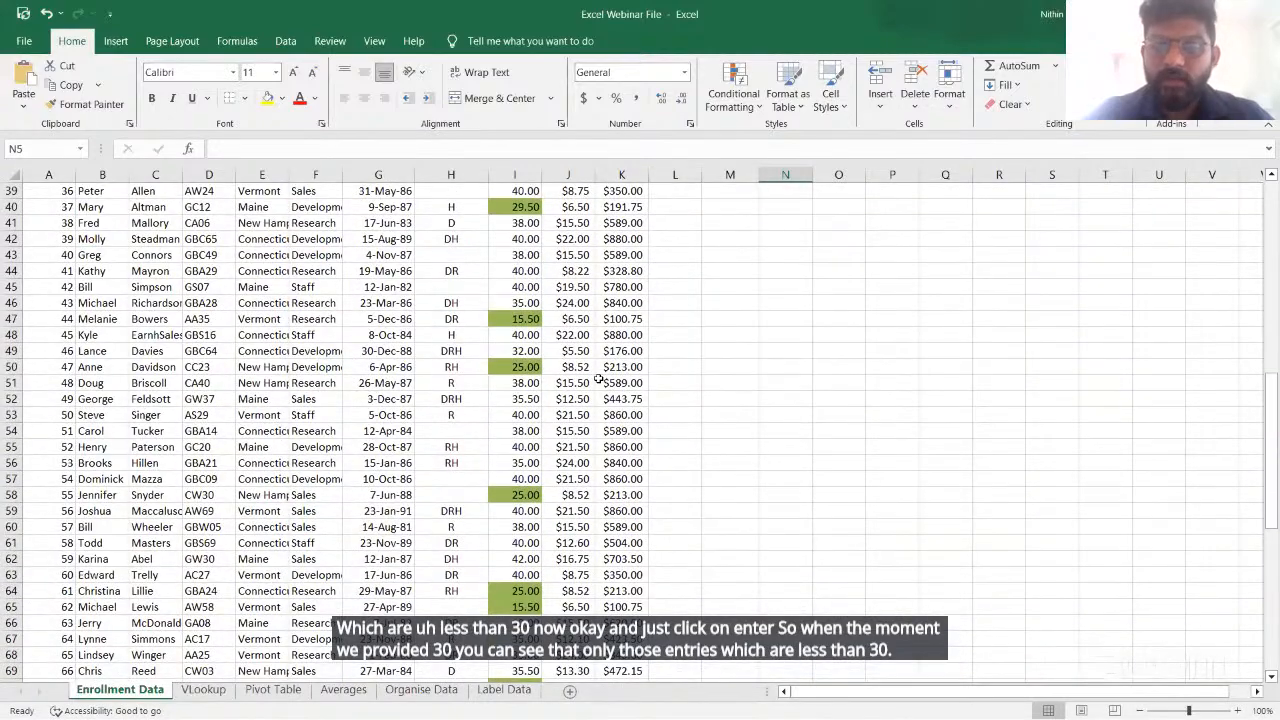
{"action": "scroll", "coordinate": [717, 186], "scroll_direction": "up", "scroll_amount": 13}
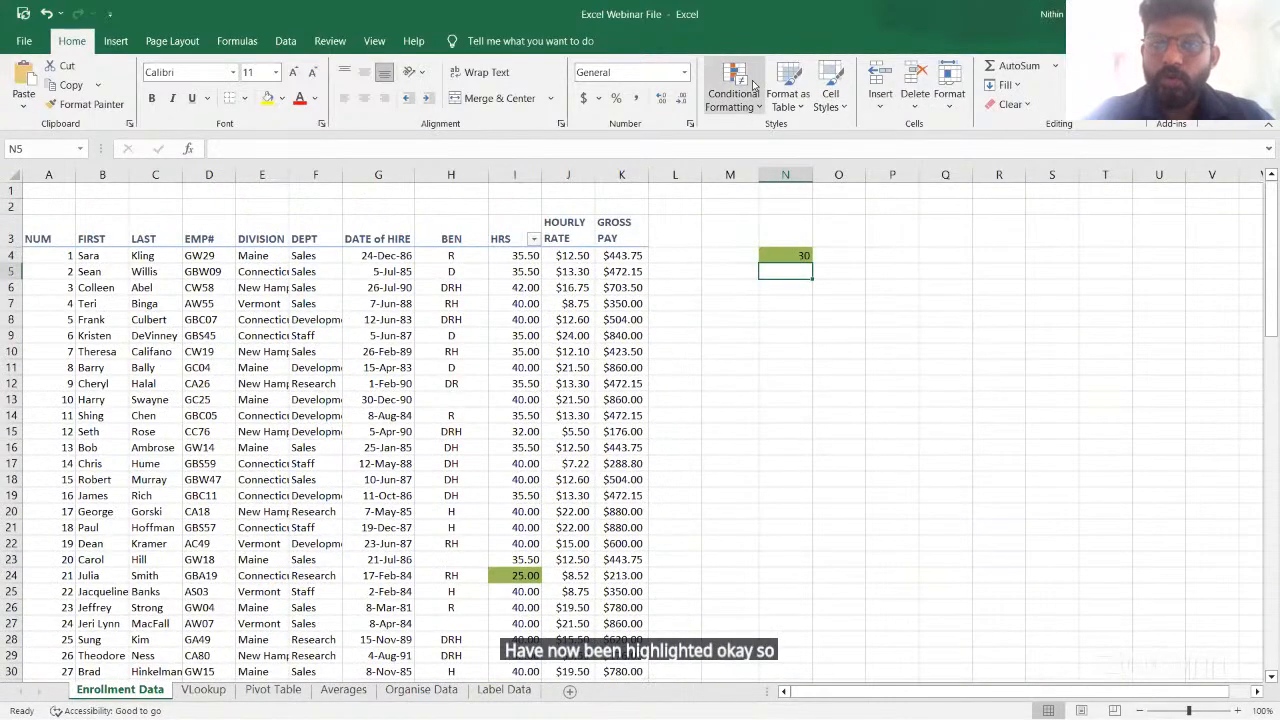
Check the conditional formatting rules listed for the current selection and close the Rules Manager
{"action": "left_click", "coordinate": [753, 85]}
{"action": "left_click", "coordinate": [754, 322]}
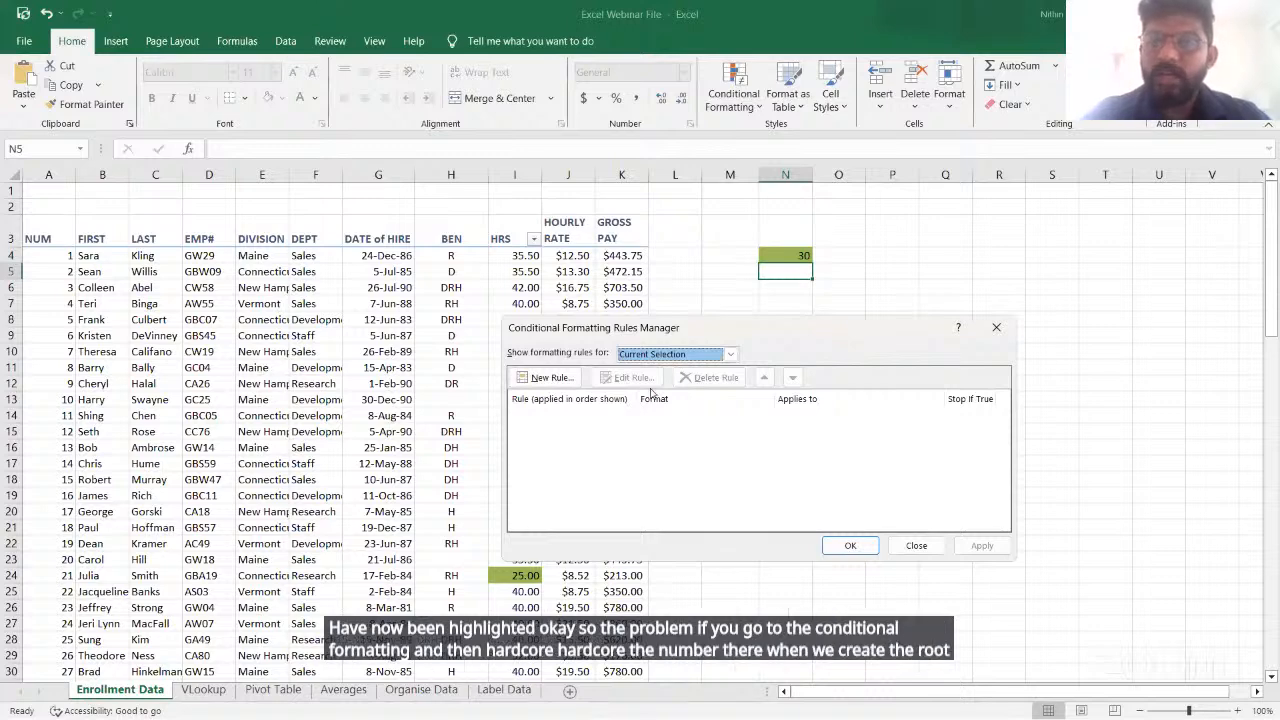
{"action": "left_click", "coordinate": [995, 330]}
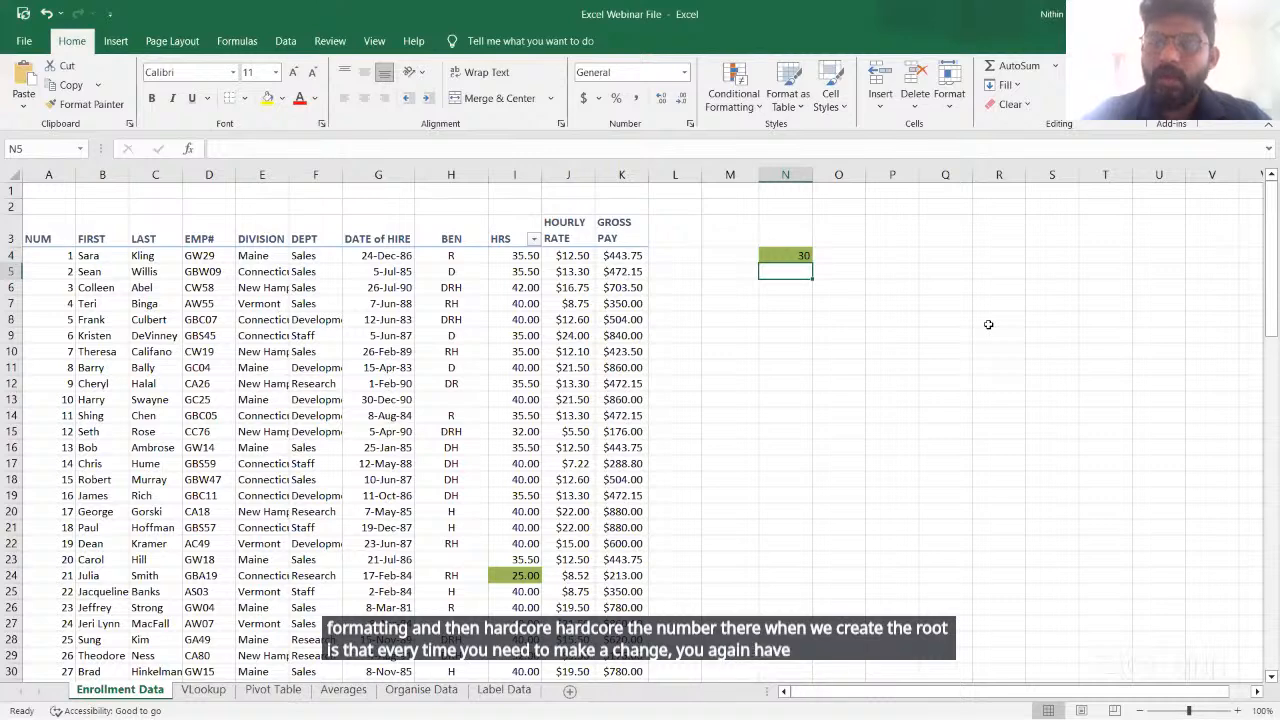
{"action": "left_click", "coordinate": [926, 321]}
Set the hours threshold in cell N4 to 36
{"action": "left_click", "coordinate": [797, 256]}
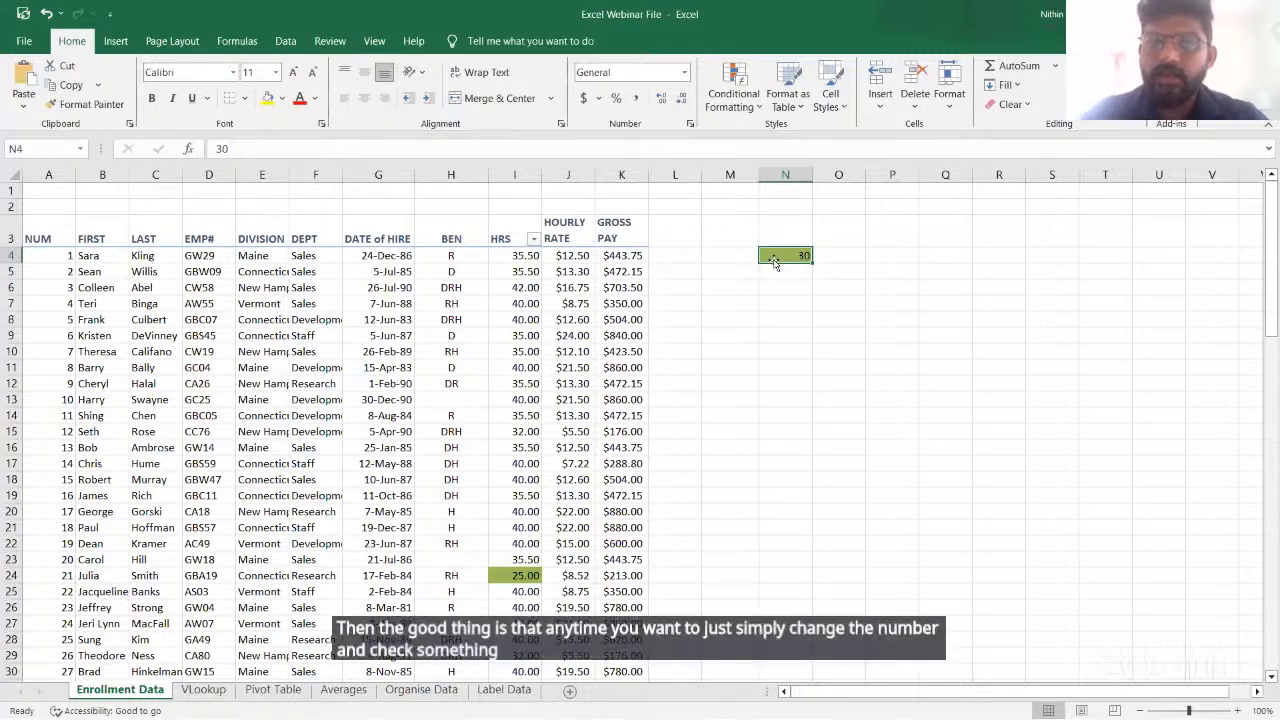
{"action": "type", "text": "36"}
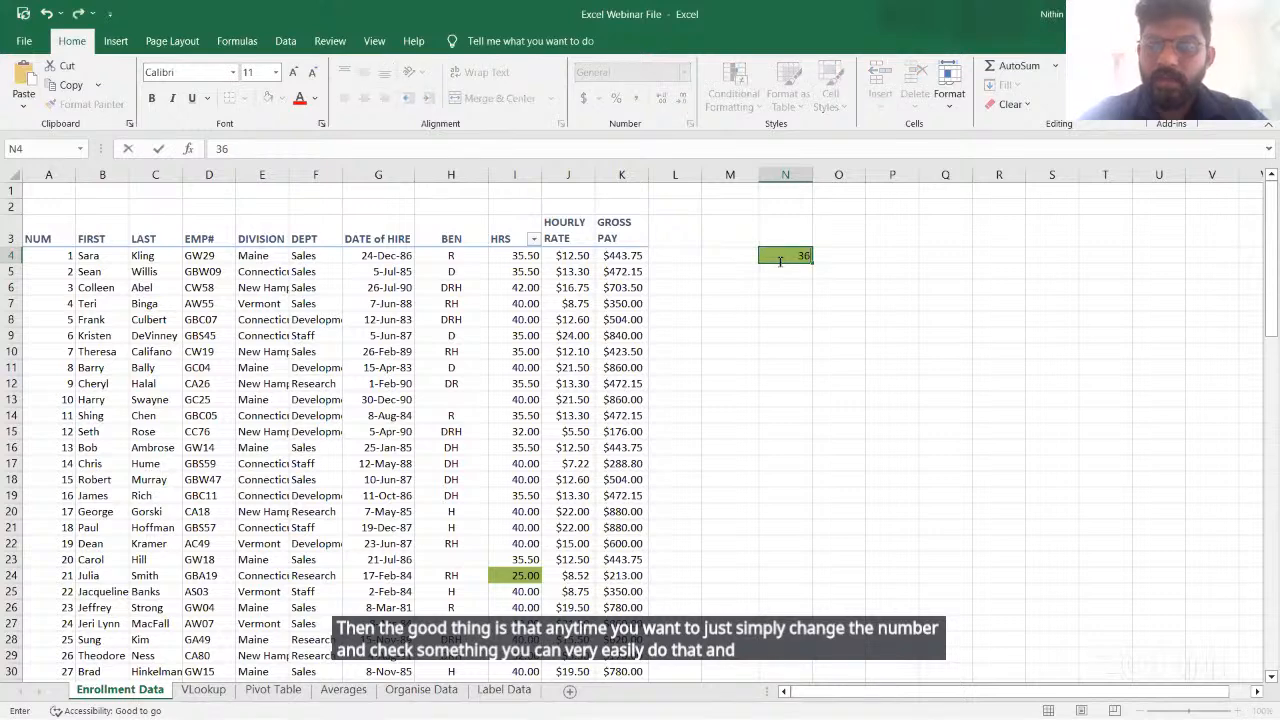
{"action": "key", "text": "Return"}
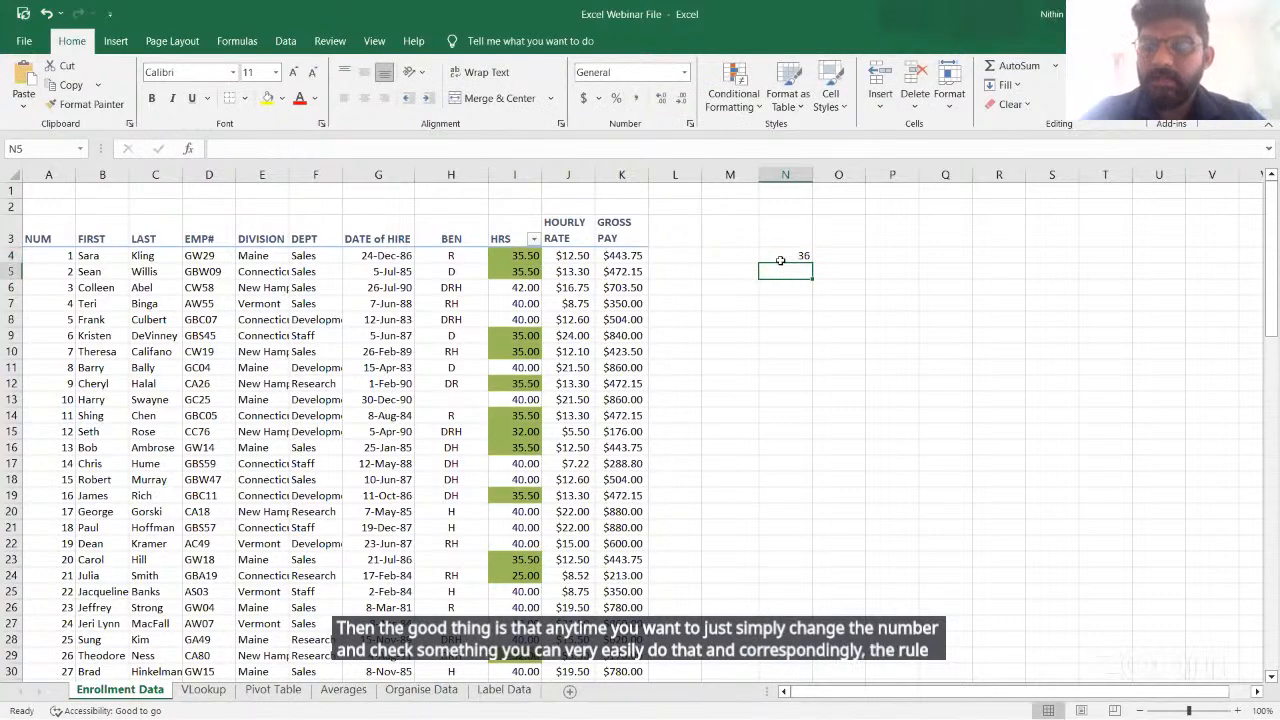
{"action": "left_click", "coordinate": [782, 313]}
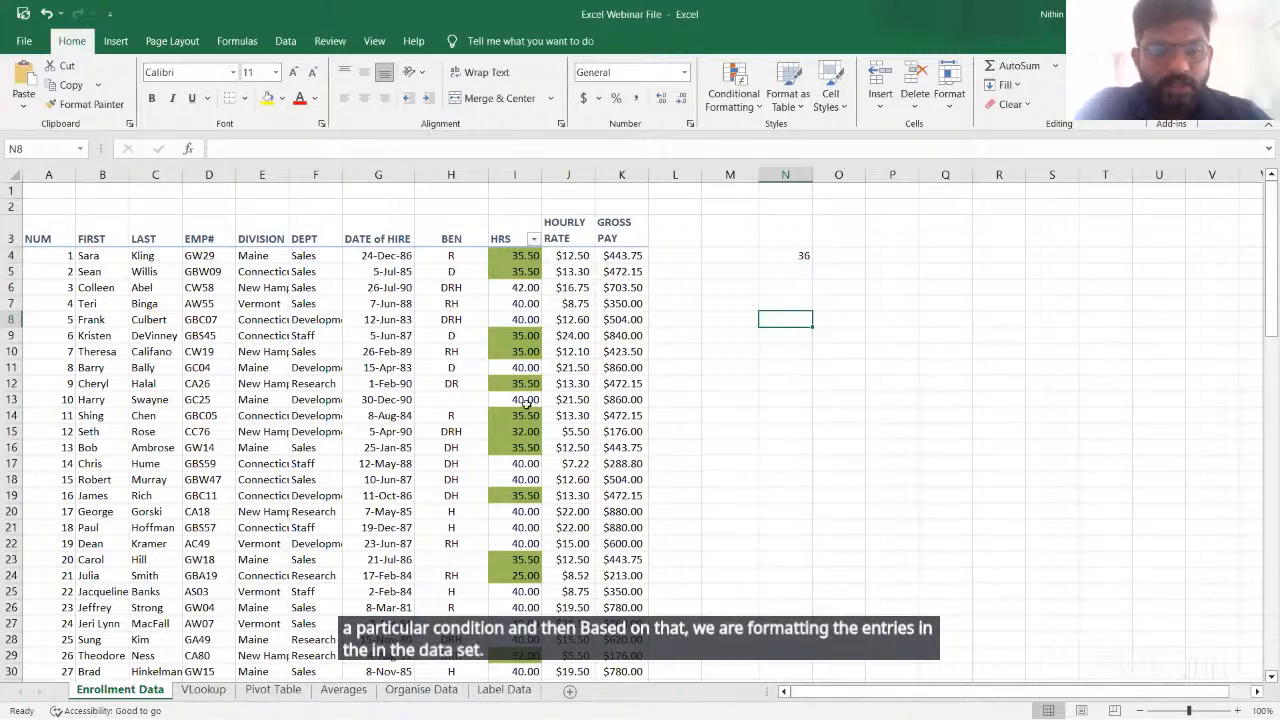
On the VLookup sheet, copy the first name from cell A25 into N5 and fit column N to its content
{"action": "left_click", "coordinate": [224, 690]}
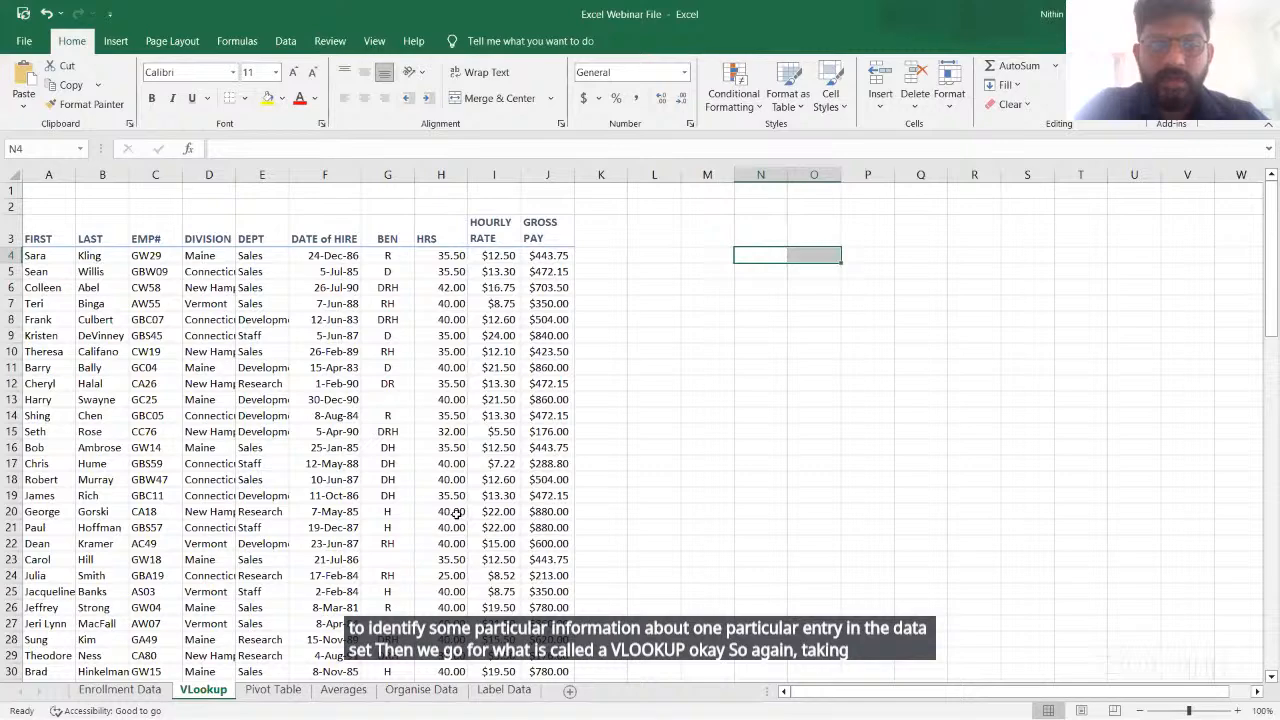
{"action": "scroll", "coordinate": [455, 512], "scroll_direction": "down", "scroll_amount": 2}
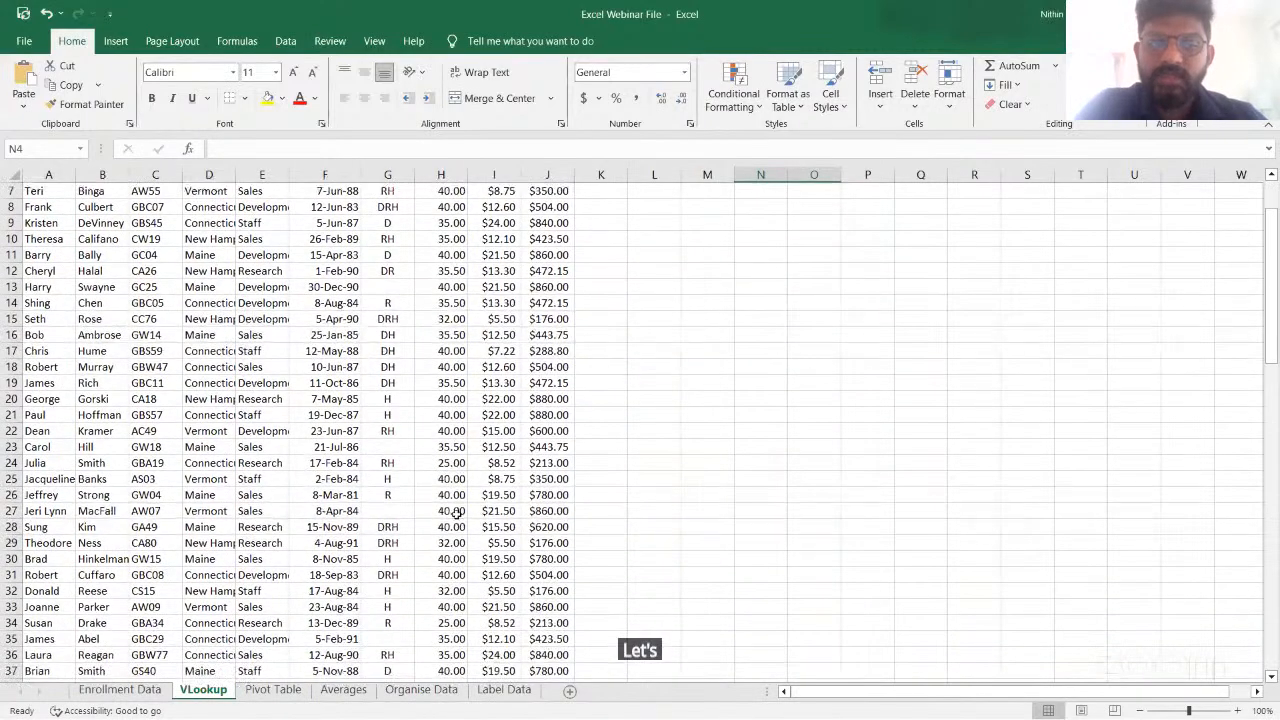
{"action": "scroll", "coordinate": [455, 512], "scroll_direction": "up", "scroll_amount": 2}
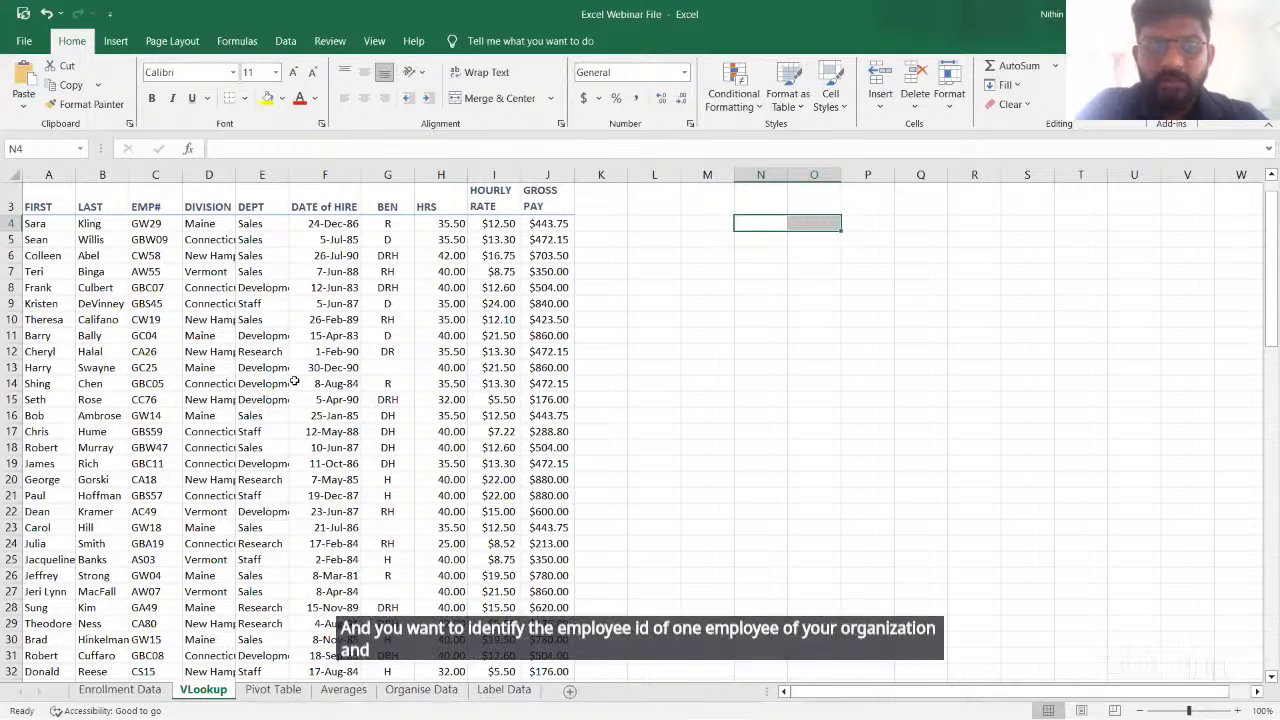
{"action": "left_click", "coordinate": [64, 559]}
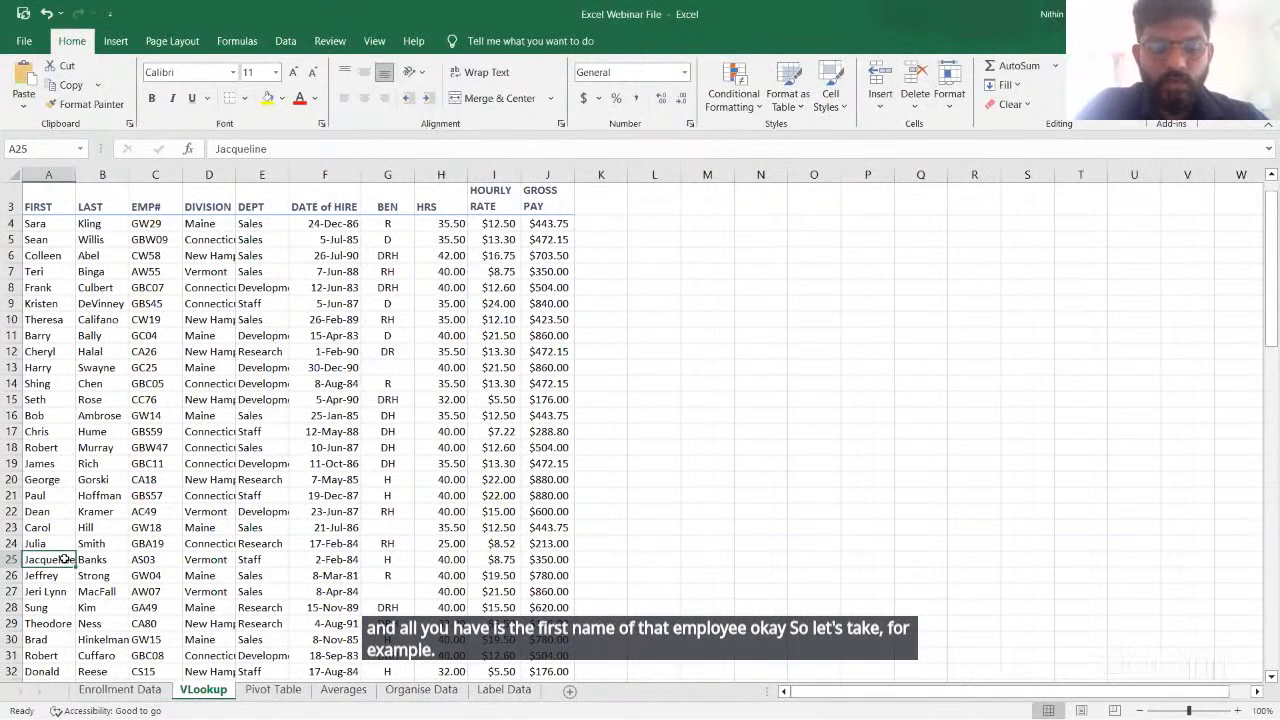
{"action": "key", "text": "ctrl+c"}
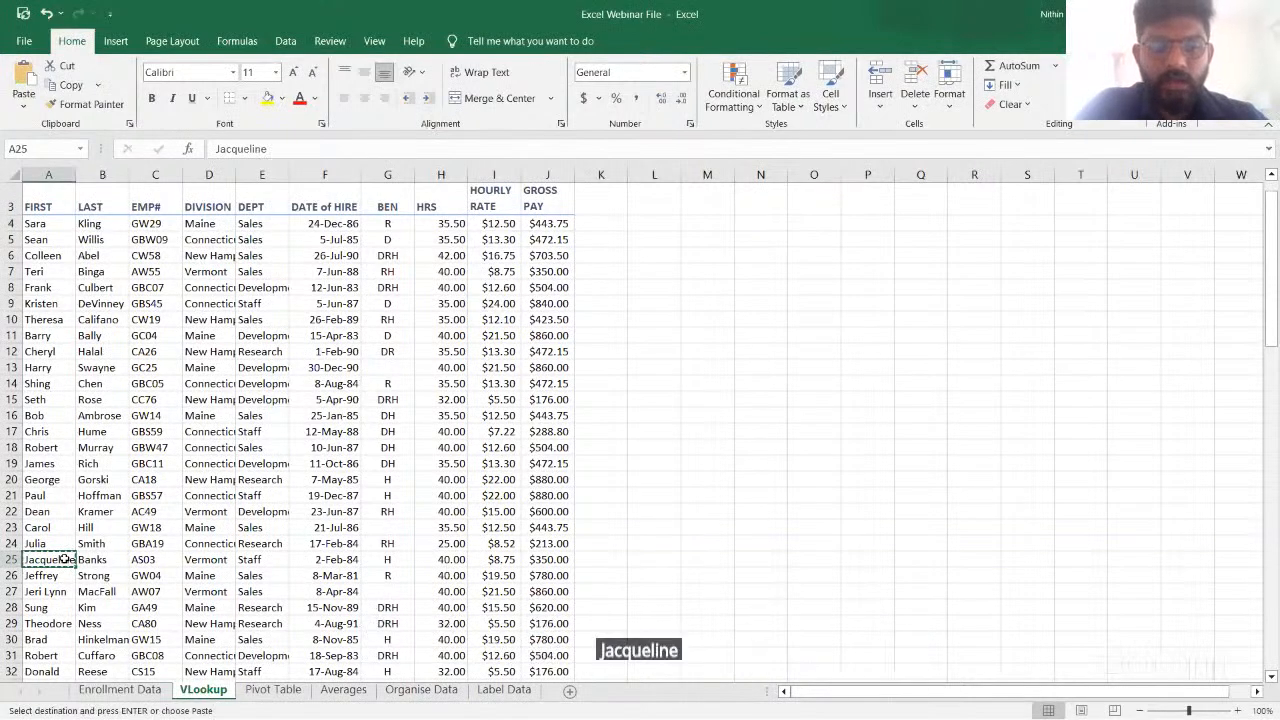
{"action": "left_click", "coordinate": [763, 240]}
{"action": "key", "text": "ctrl+v"}
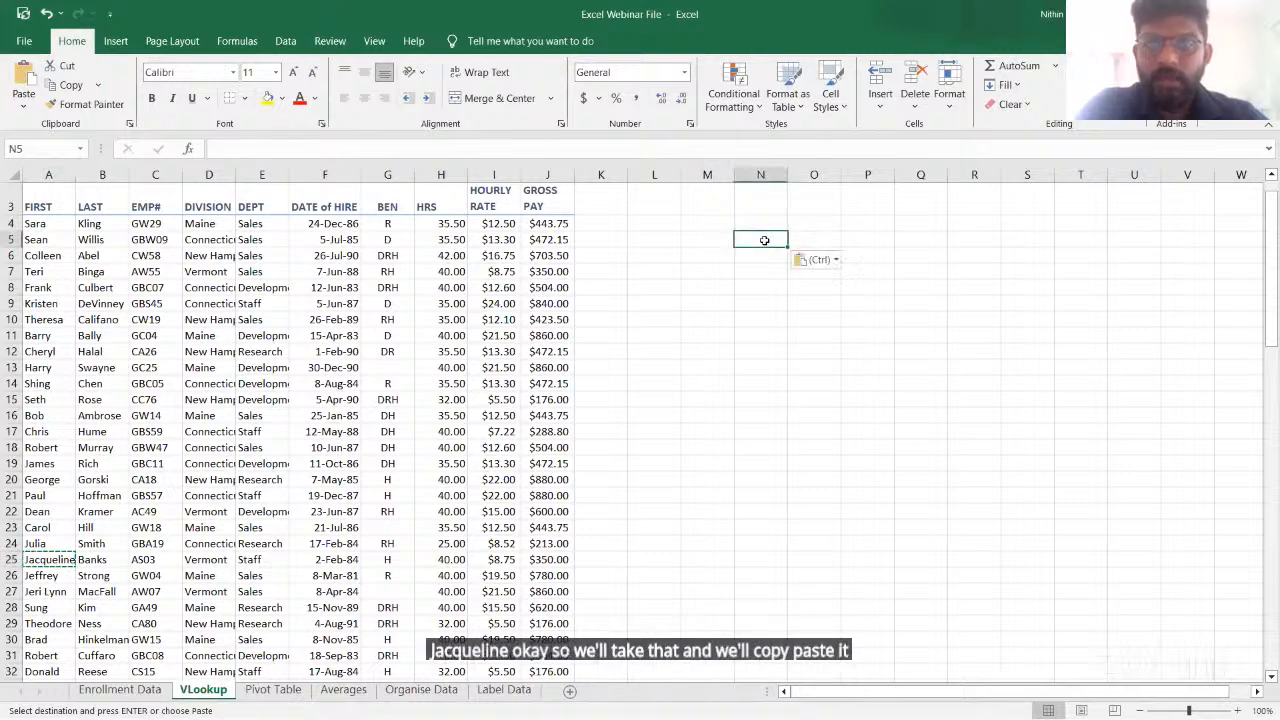
{"action": "double_click", "coordinate": [787, 177]}
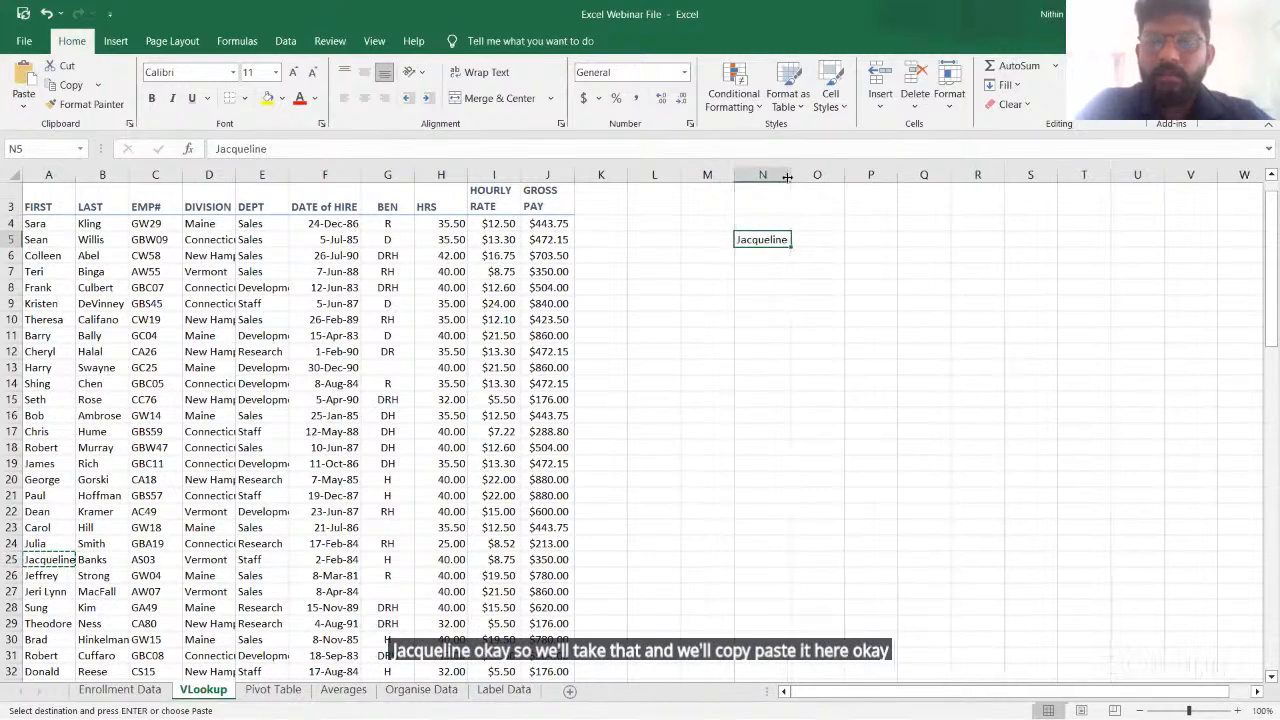
{"action": "left_click", "coordinate": [770, 288]}
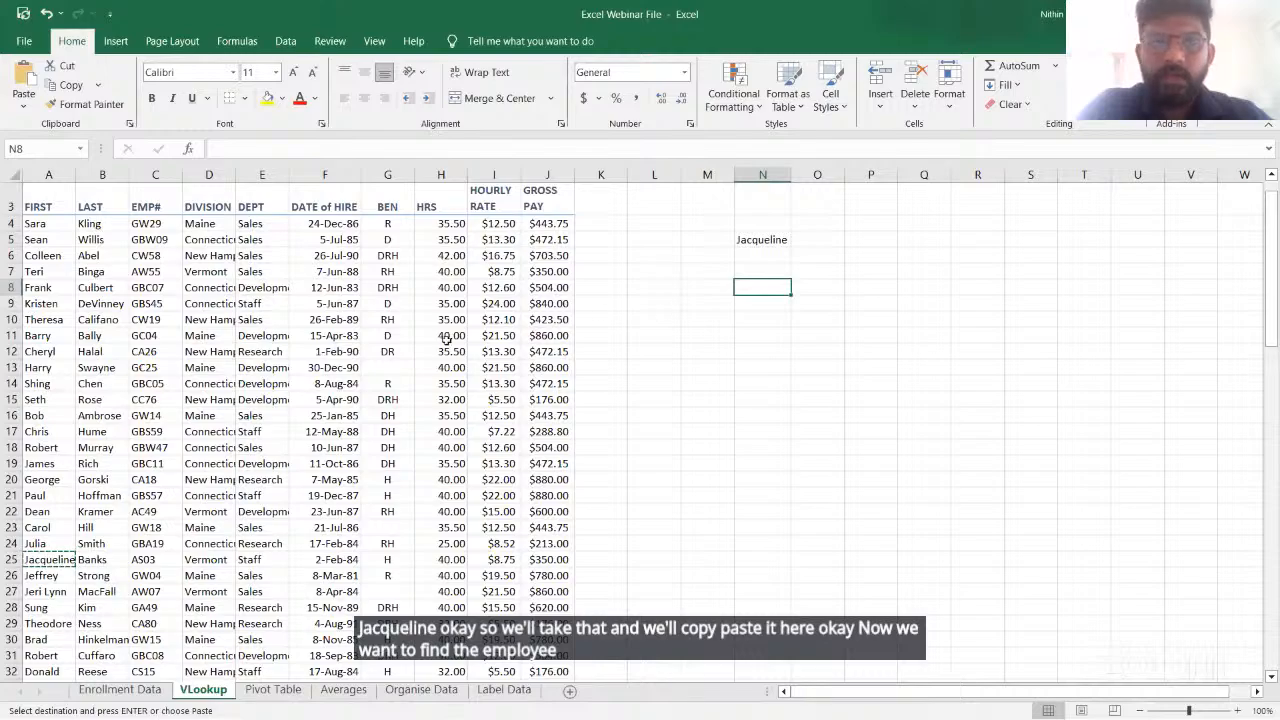
Begin a VLOOKUP formula in cell O5 with N5 as the lookup value
{"action": "scroll", "coordinate": [335, 354], "scroll_direction": "down", "scroll_amount": 1}
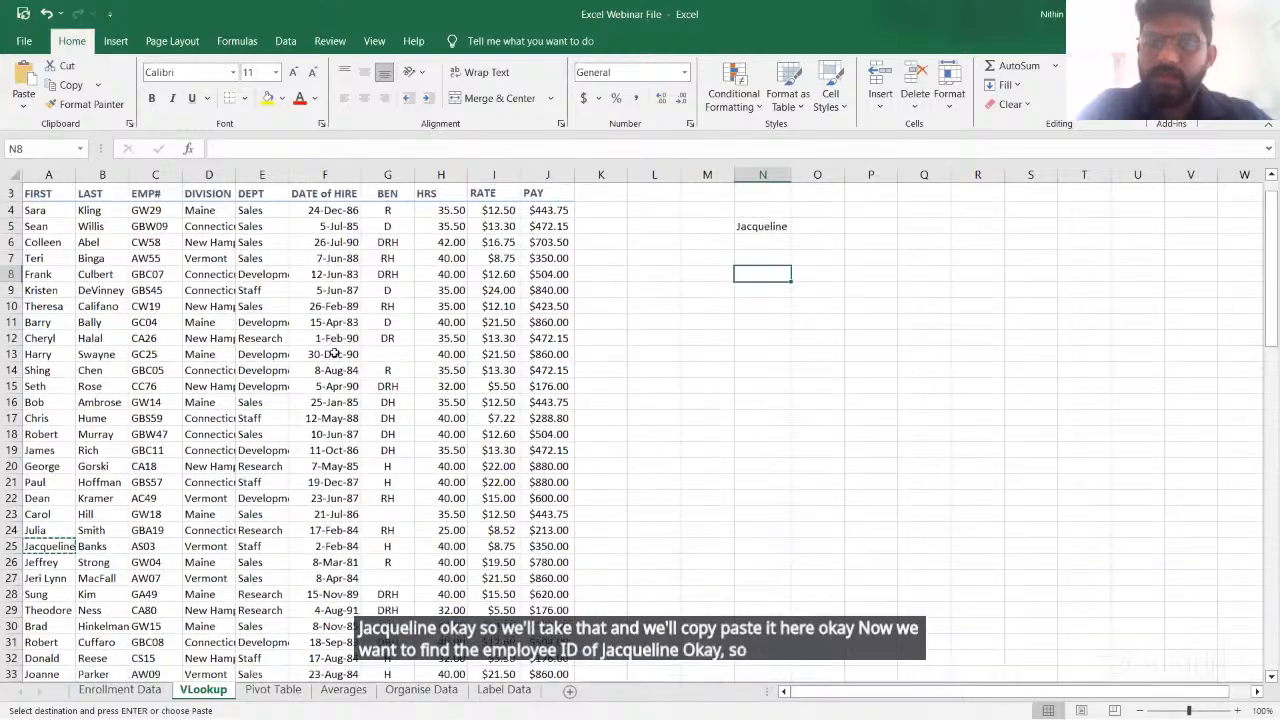
{"action": "scroll", "coordinate": [335, 354], "scroll_direction": "down", "scroll_amount": 5}
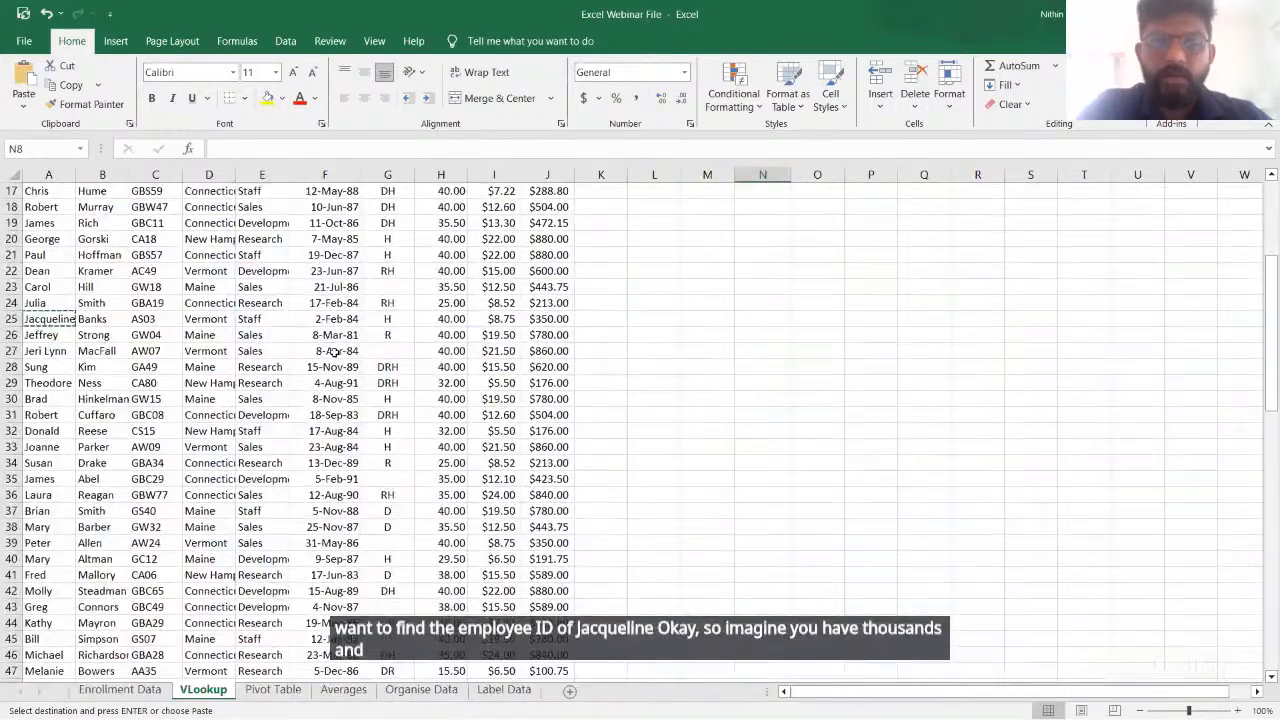
{"action": "scroll", "coordinate": [335, 352], "scroll_direction": "down", "scroll_amount": 3}
{"action": "scroll", "coordinate": [335, 352], "scroll_direction": "up", "scroll_amount": 4}
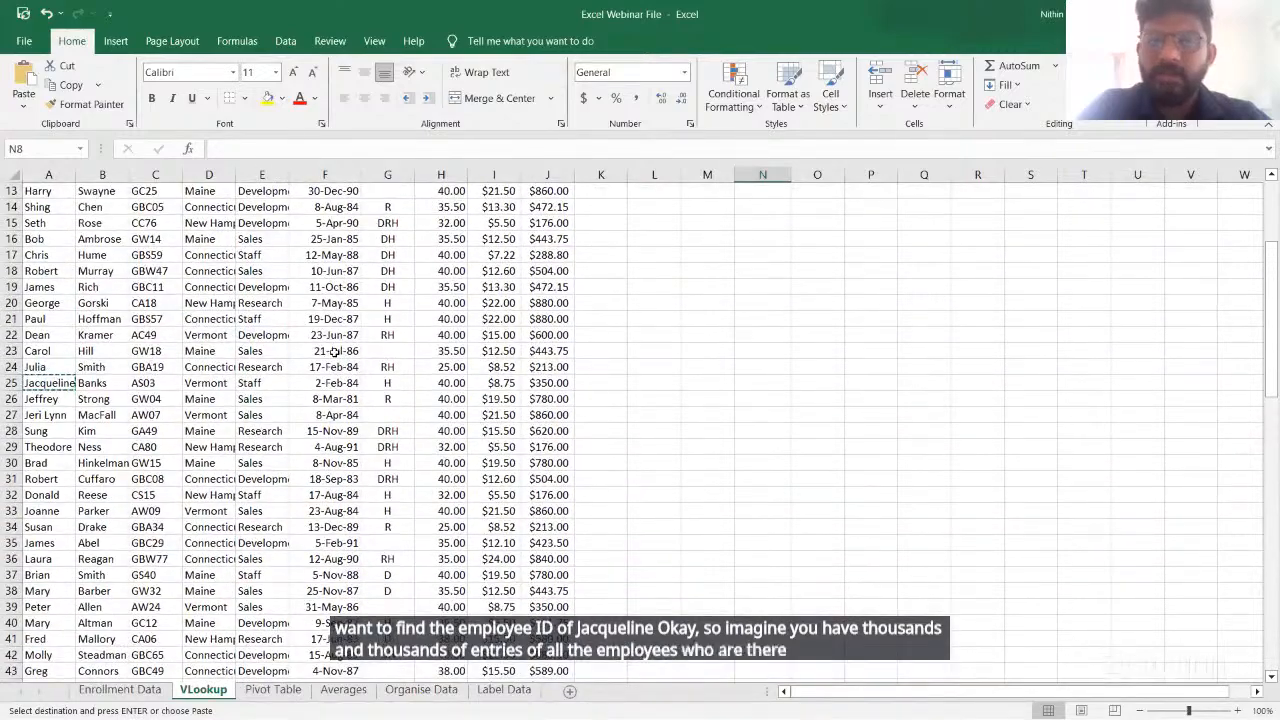
{"action": "scroll", "coordinate": [335, 352], "scroll_direction": "up", "scroll_amount": 4}
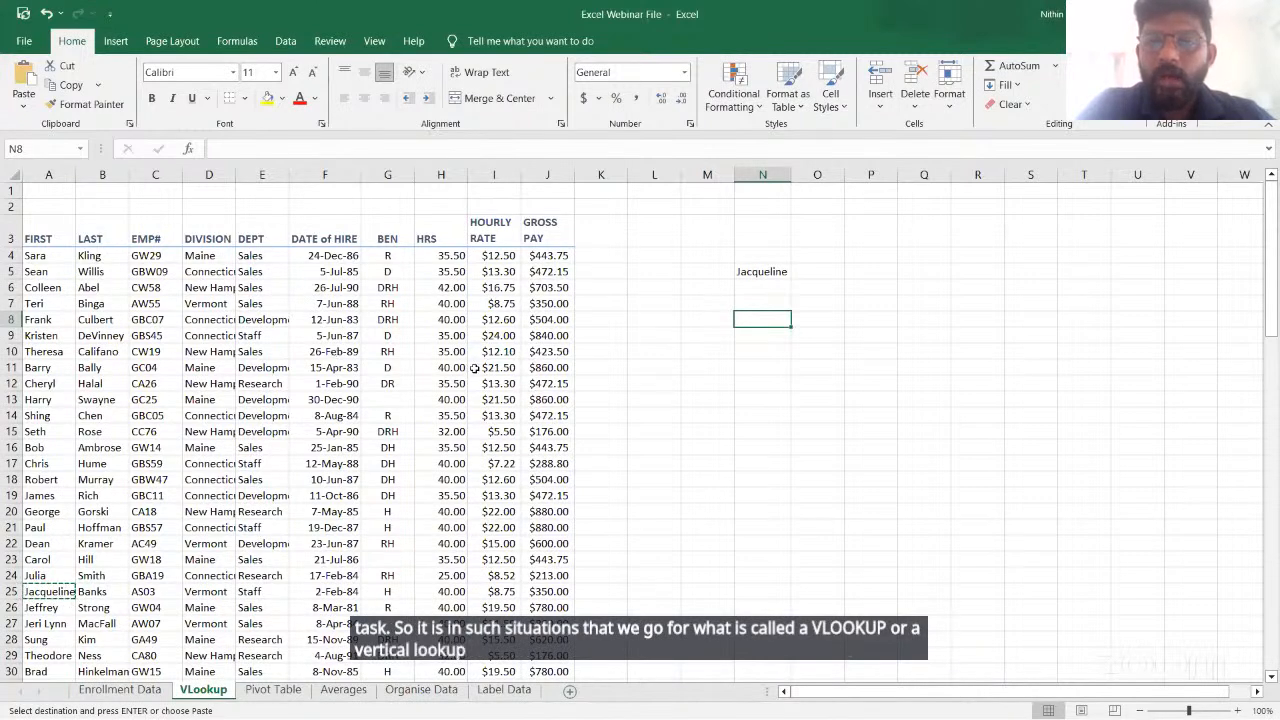
{"action": "left_click", "coordinate": [806, 272]}
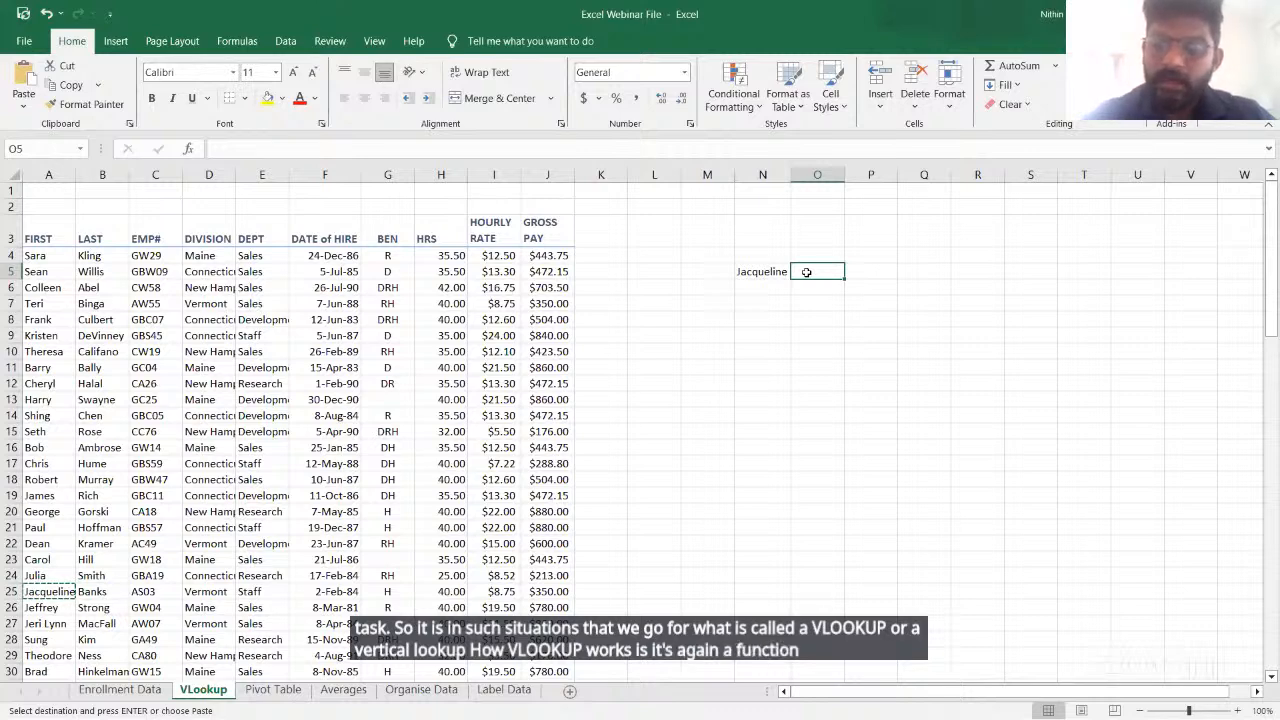
{"action": "type", "text": "="}
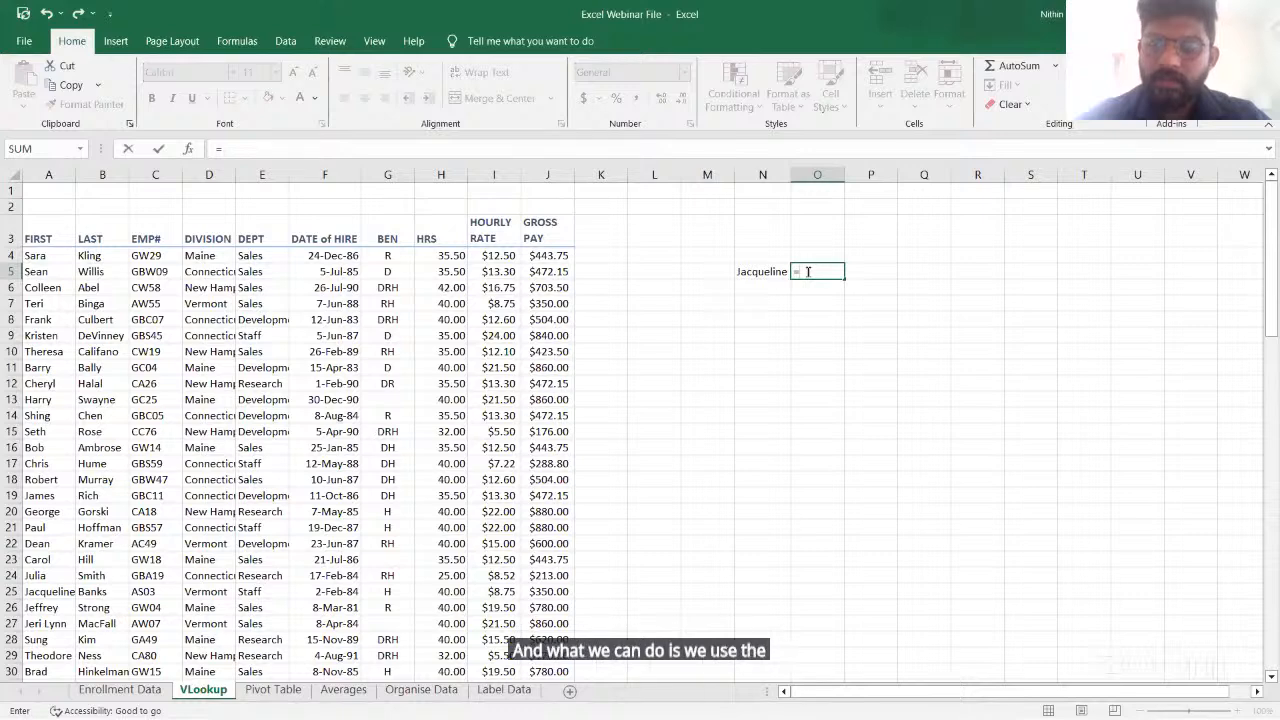
{"action": "type", "text": "vloo"}
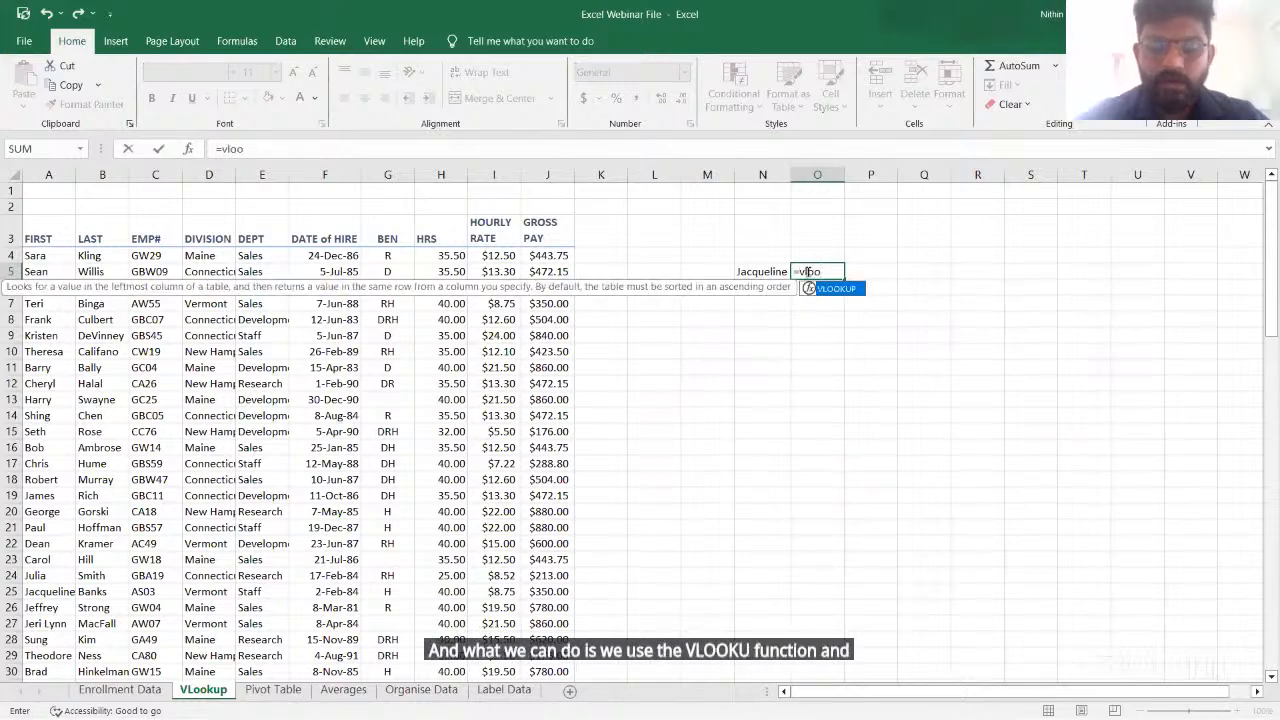
{"action": "key", "text": "Tab"}
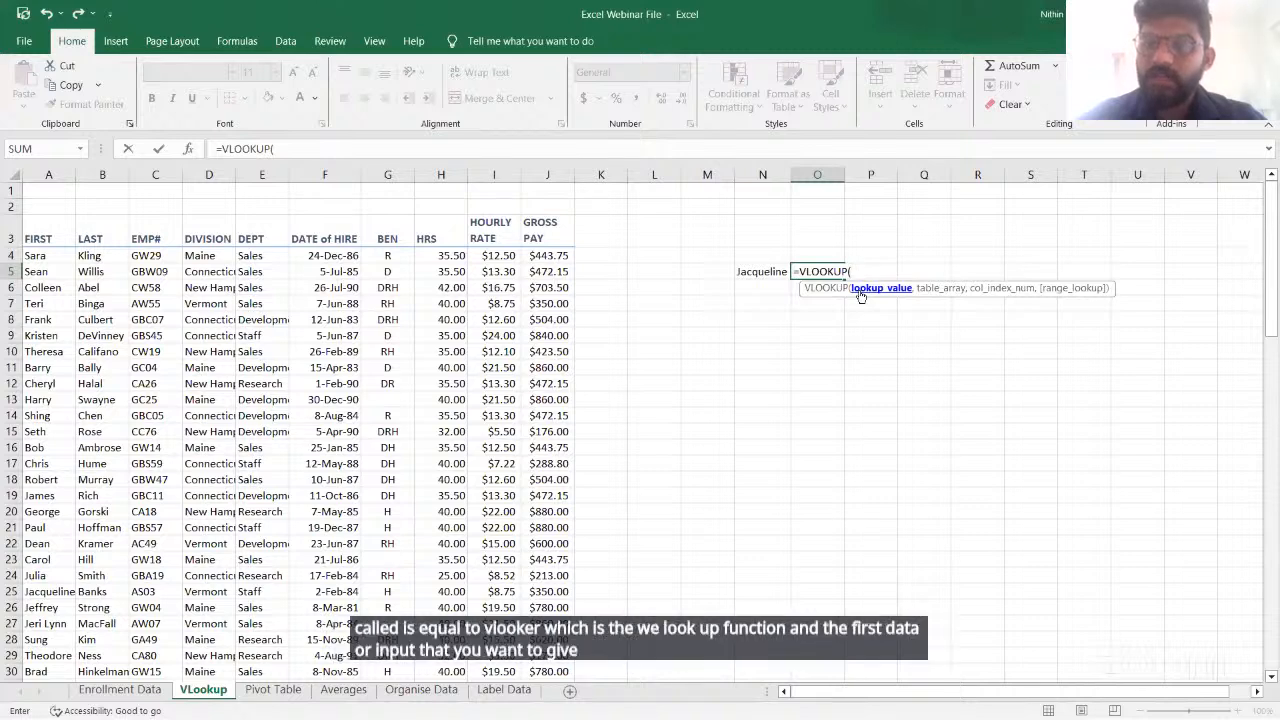
{"action": "left_click", "coordinate": [767, 274]}
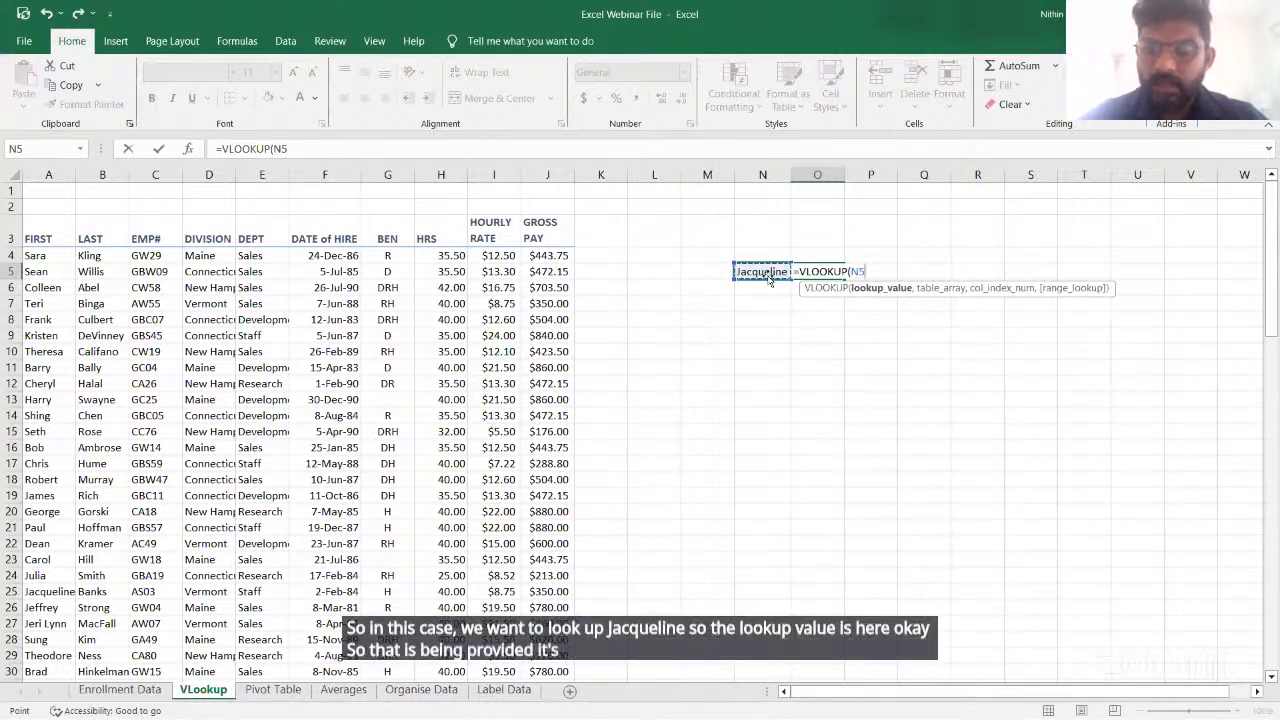
{"action": "type", "text": ","}
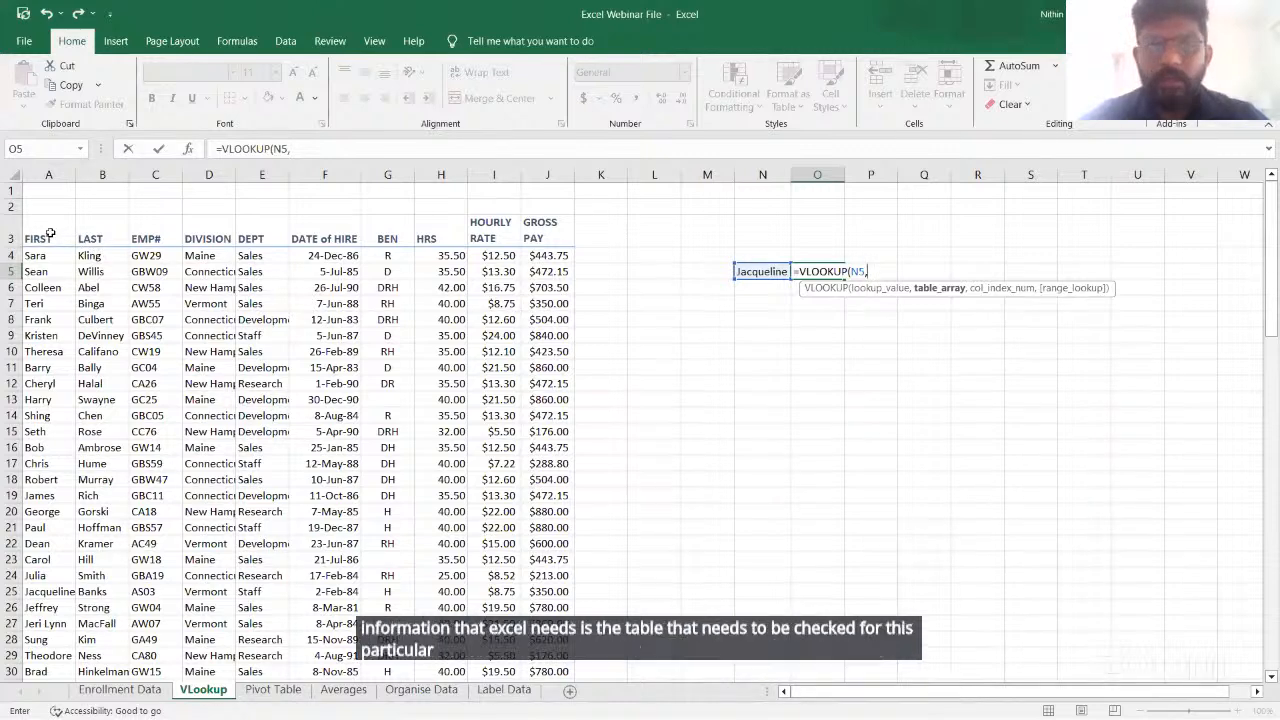
Complete the VLOOKUP in O5 with table range A3:J97, column index 3 and FALSE for an exact match
{"action": "left_click_drag", "start_coordinate": [50, 233], "coordinate": [531, 599]}
{"action": "scroll", "coordinate": [743, 537], "scroll_direction": "up", "scroll_amount": 20}
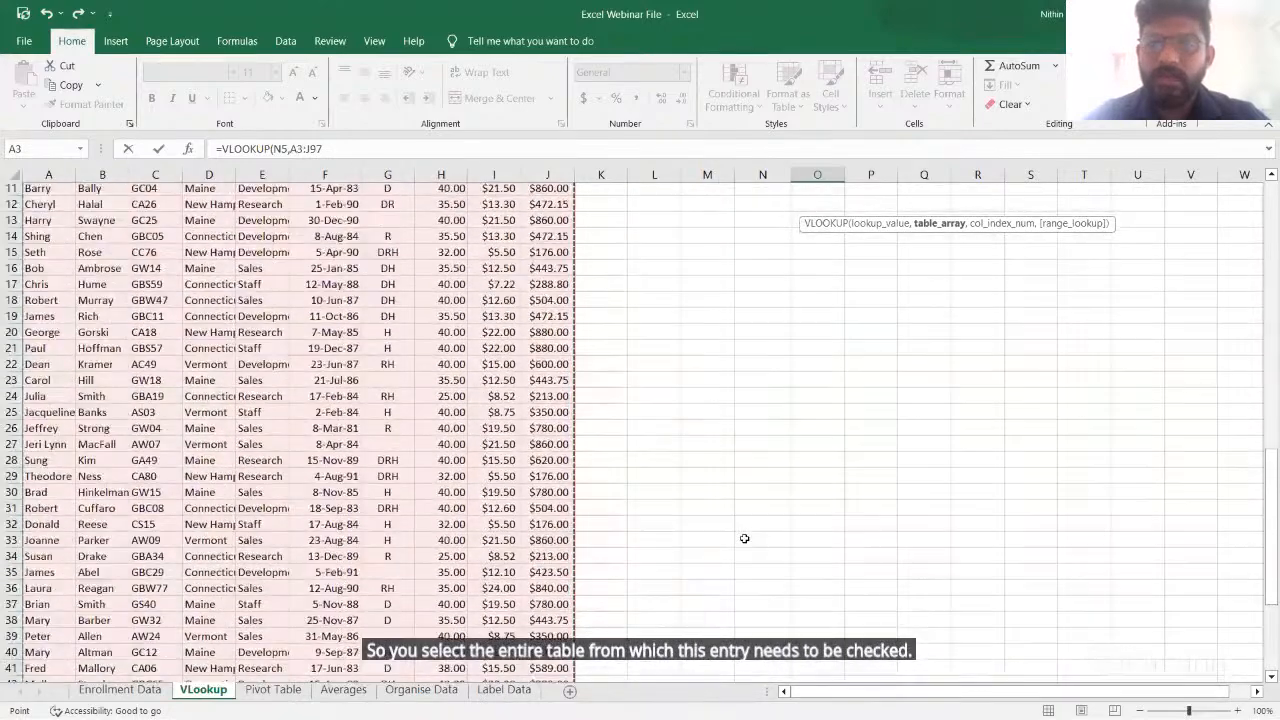
{"action": "scroll", "coordinate": [744, 538], "scroll_direction": "up", "scroll_amount": 4}
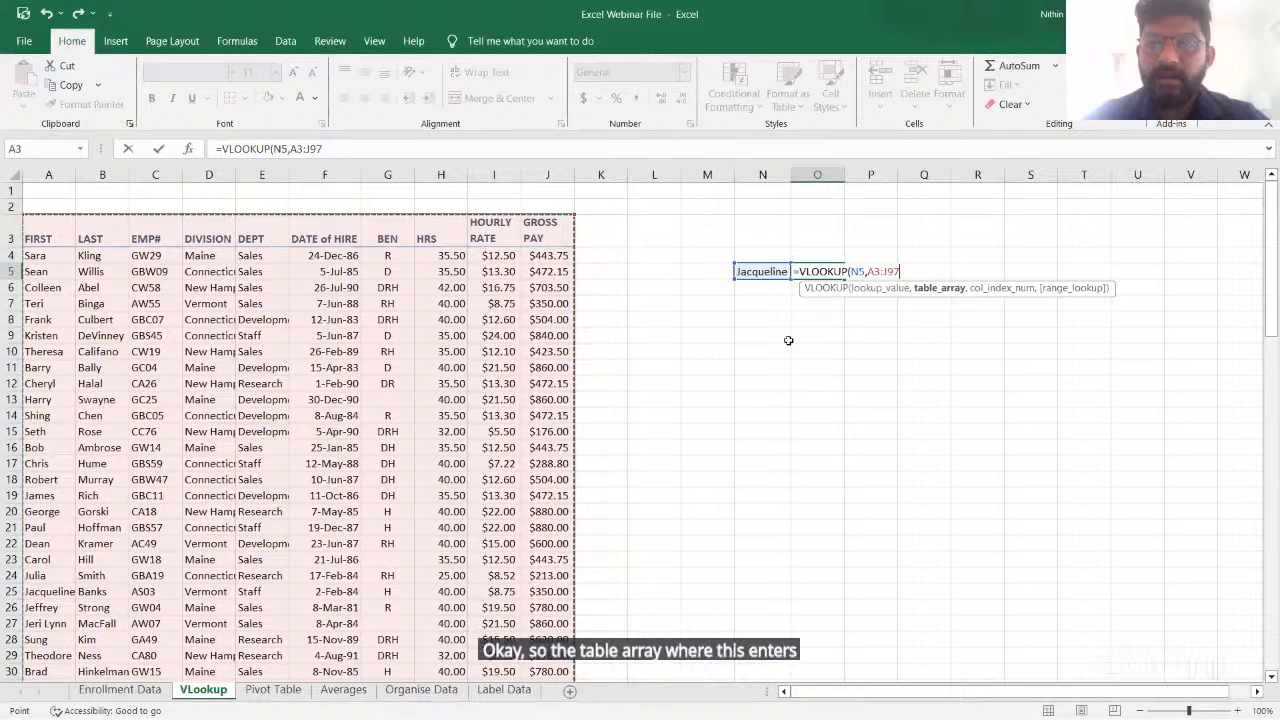
{"action": "type", "text": ",3"}
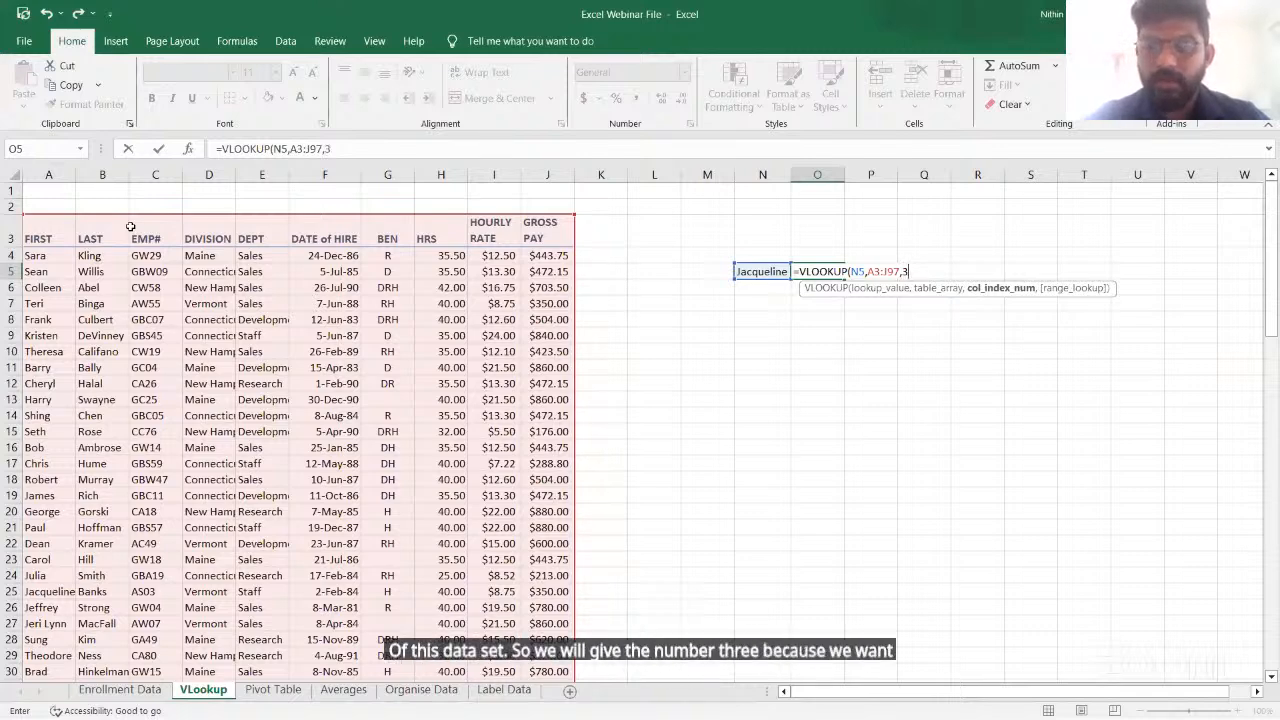
{"action": "type", "text": ","}
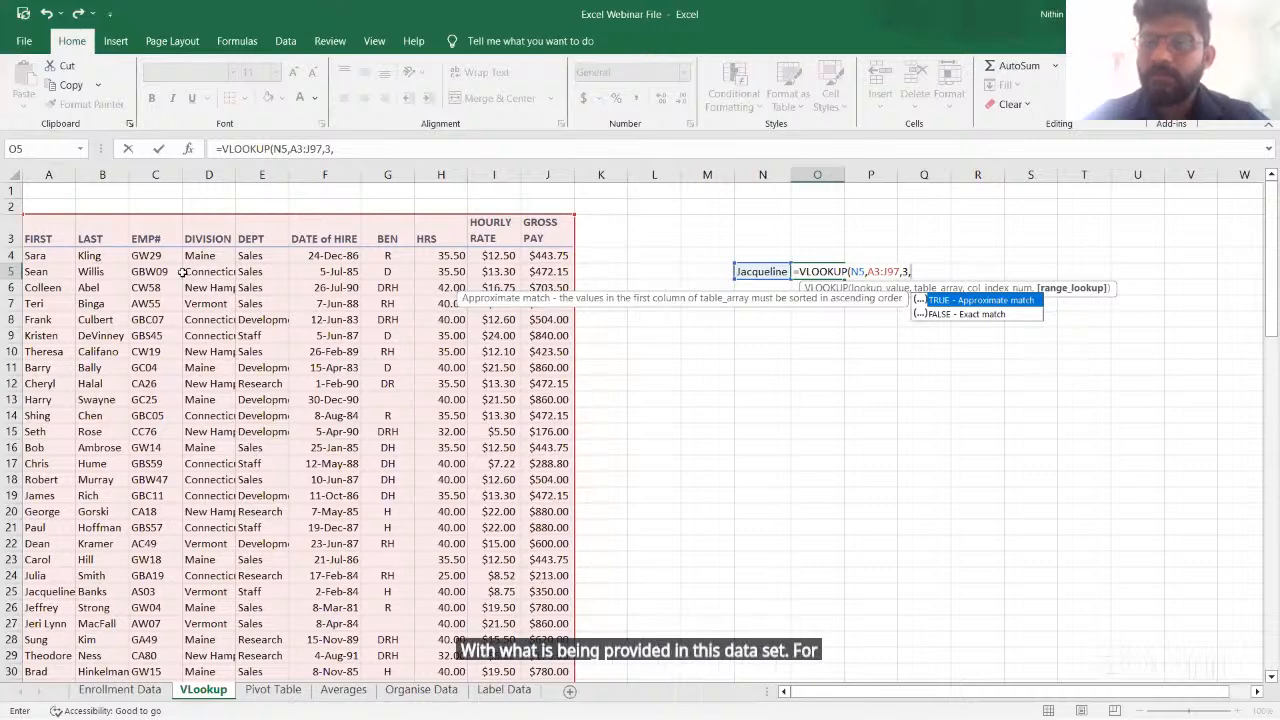
{"action": "type", "text": "Fa"}
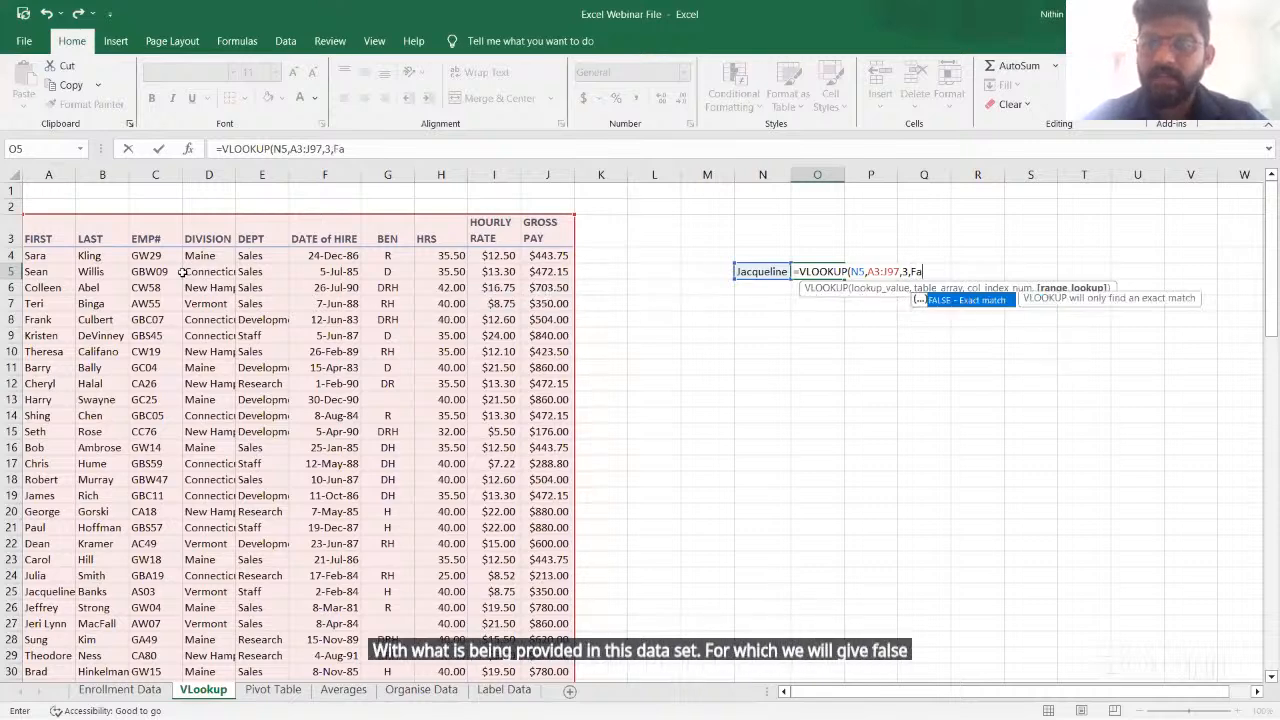
{"action": "type", "text": "ls"}
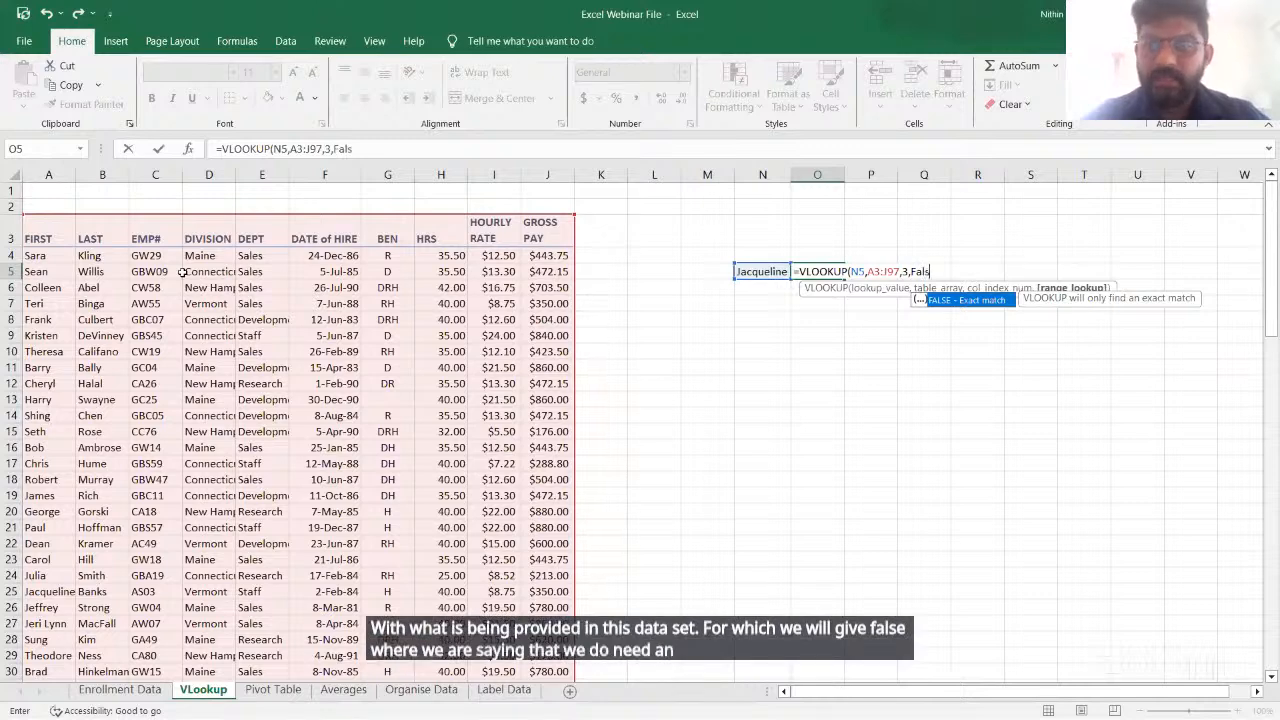
{"action": "key", "text": "Tab"}
{"action": "type", "text": ")"}
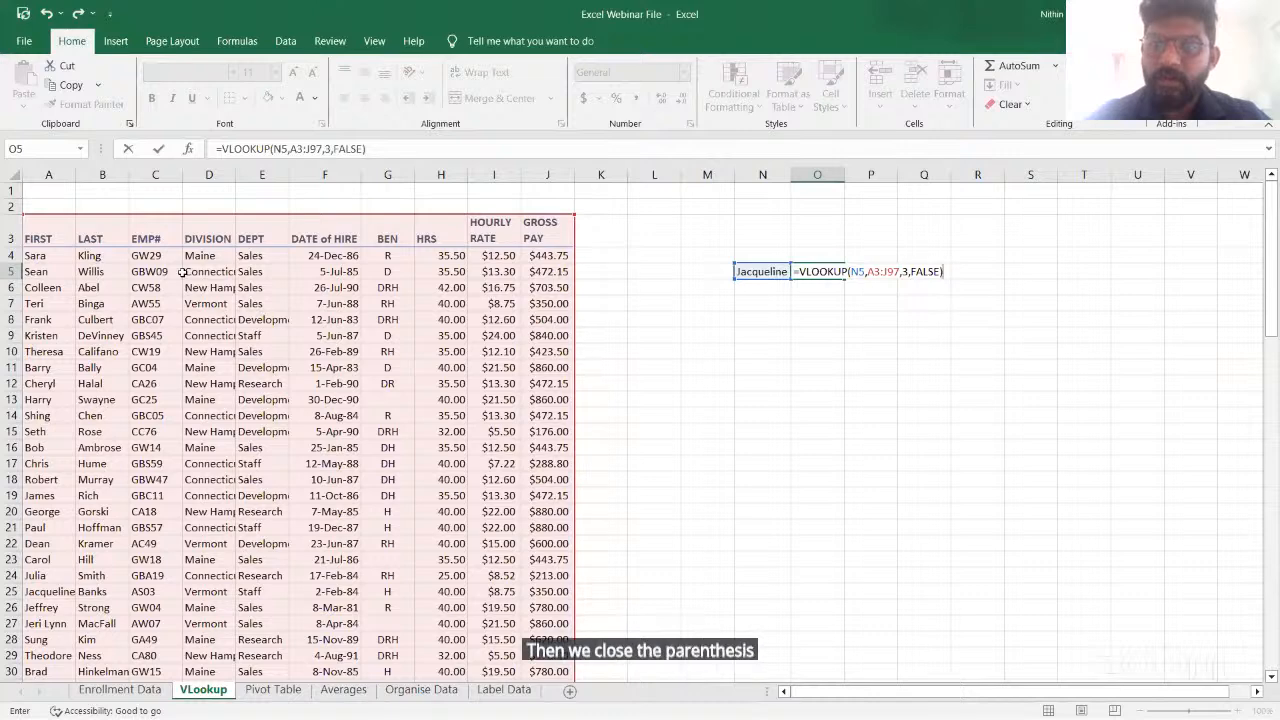
{"action": "key", "text": "Return"}
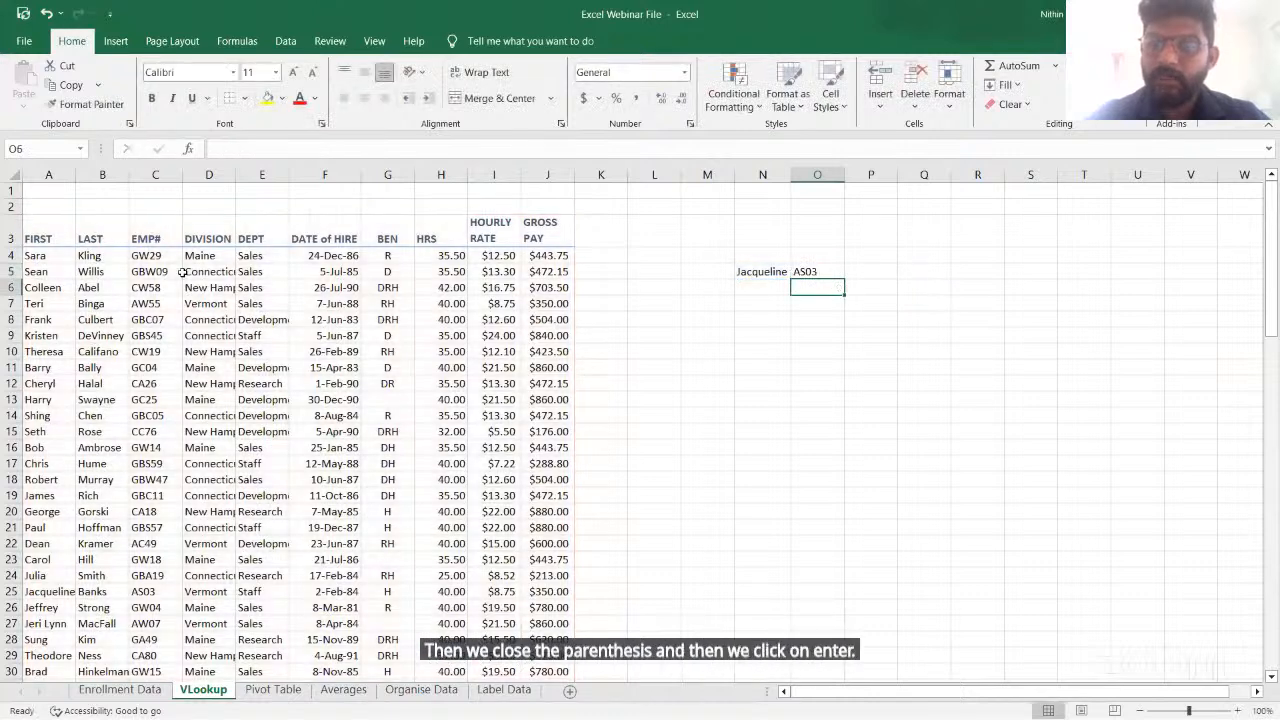
Check the employee ID returned in O5 against the name and EMP# in row 25
{"action": "left_click", "coordinate": [806, 268]}
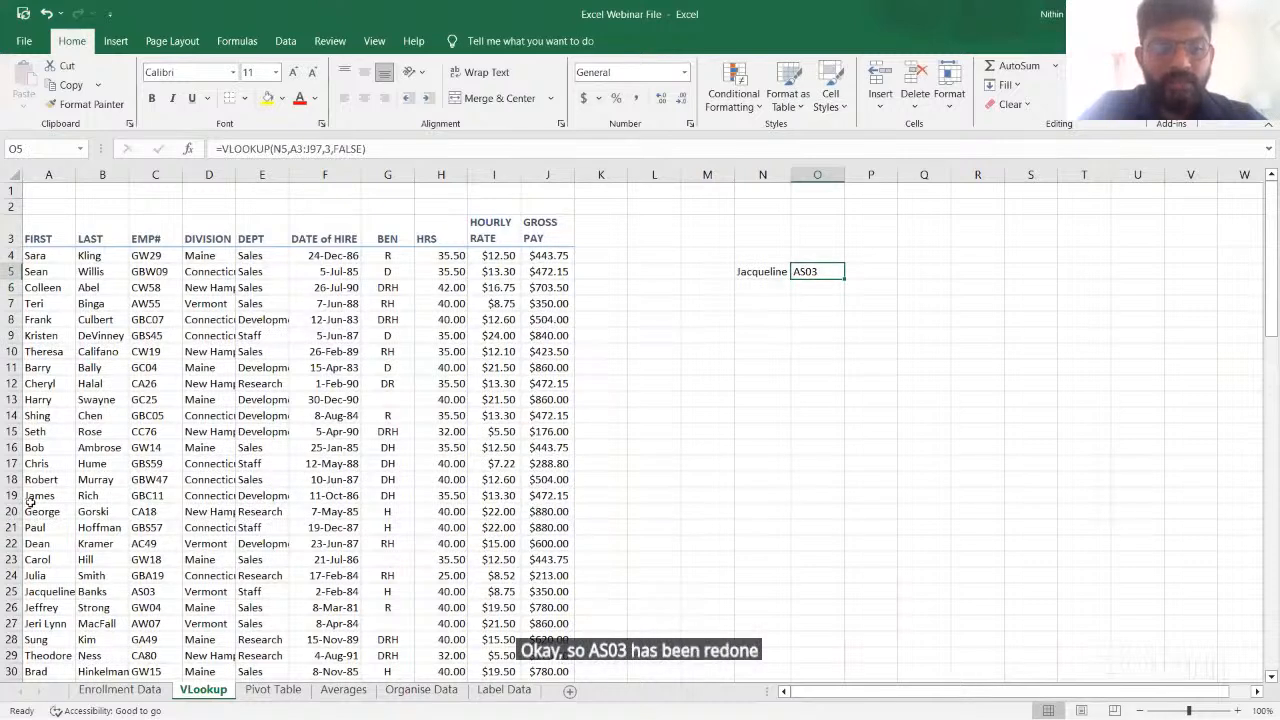
{"action": "left_click", "coordinate": [48, 591]}
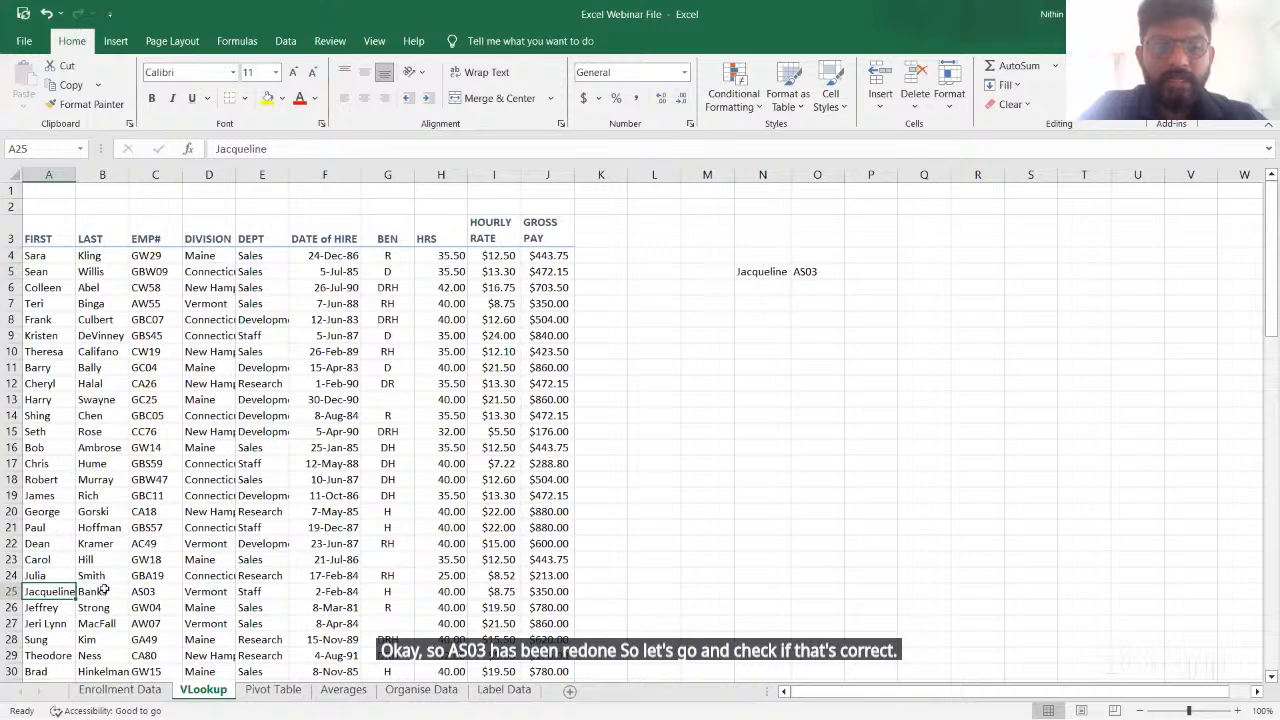
{"action": "left_click", "coordinate": [140, 591]}
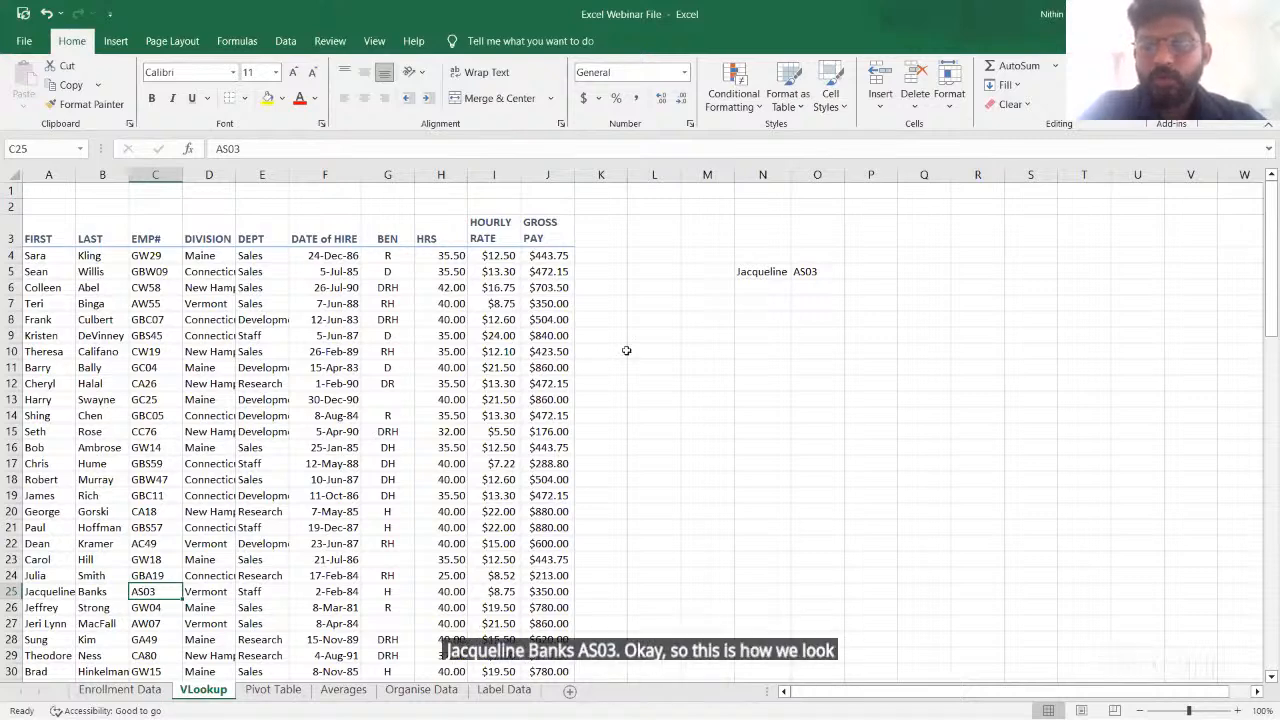
Replace the lookup name in N5 with the first name copied from cell A13
{"action": "left_click", "coordinate": [748, 271]}
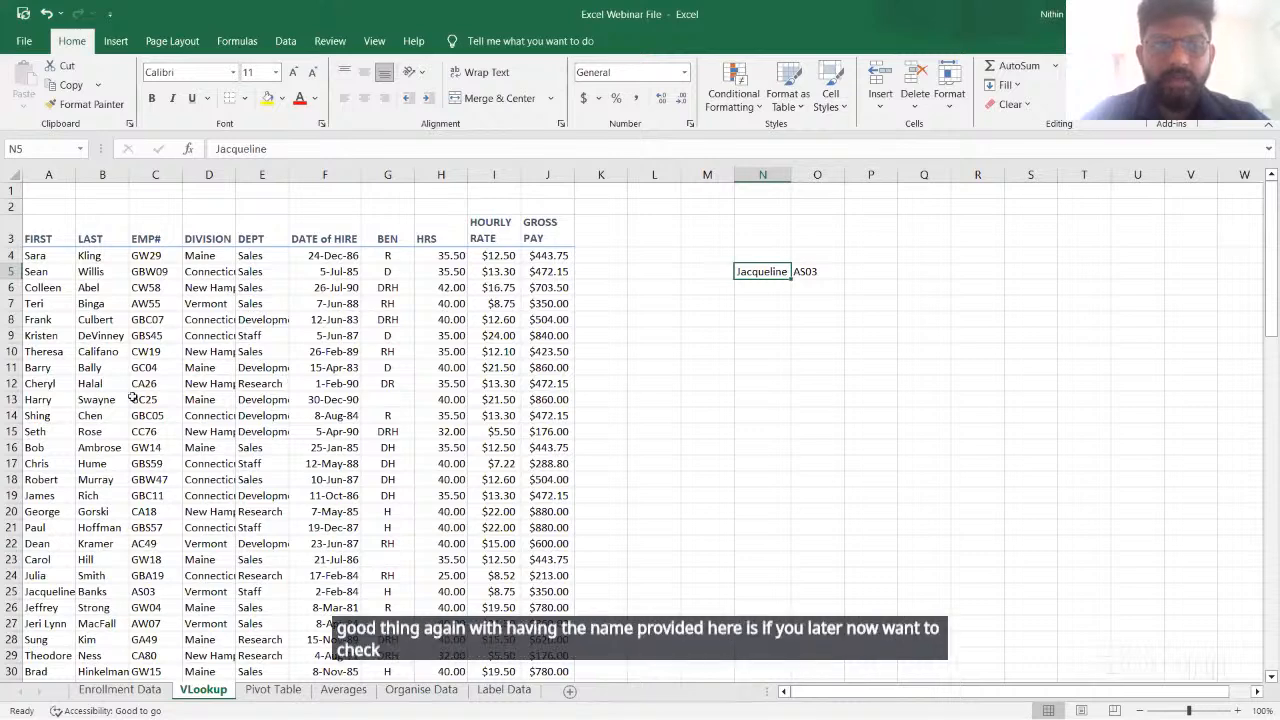
{"action": "left_click", "coordinate": [57, 404]}
{"action": "key", "text": "ctrl+c"}
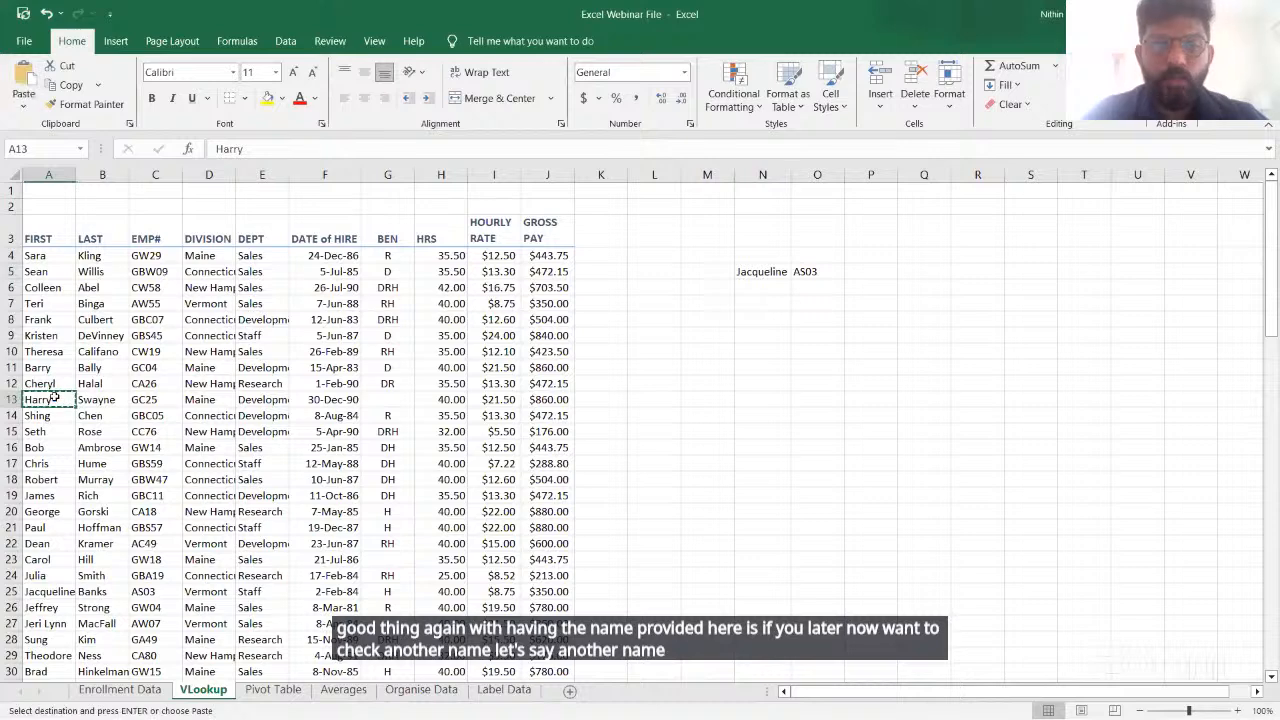
{"action": "left_click", "coordinate": [740, 273]}
{"action": "key", "text": "ctrl+v"}
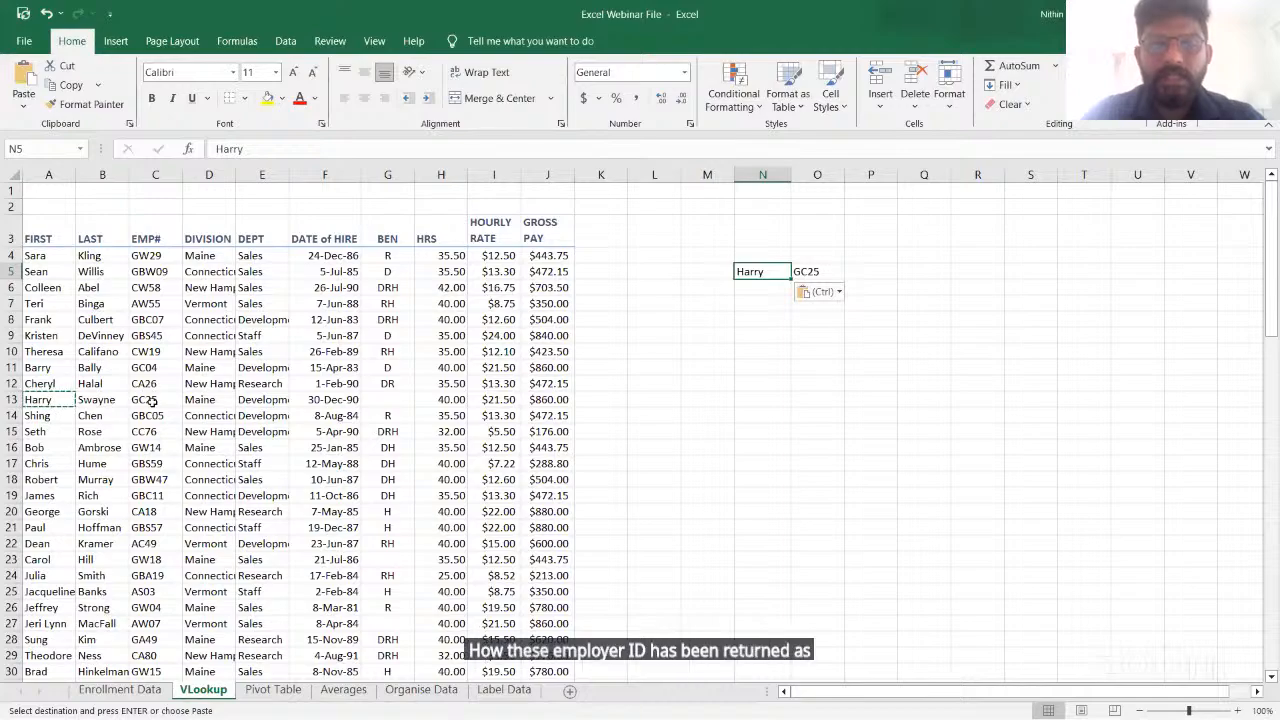
Replace the lookup name in N5 with the first name copied from cell A67
{"action": "scroll", "coordinate": [205, 533], "scroll_direction": "down", "scroll_amount": 10}
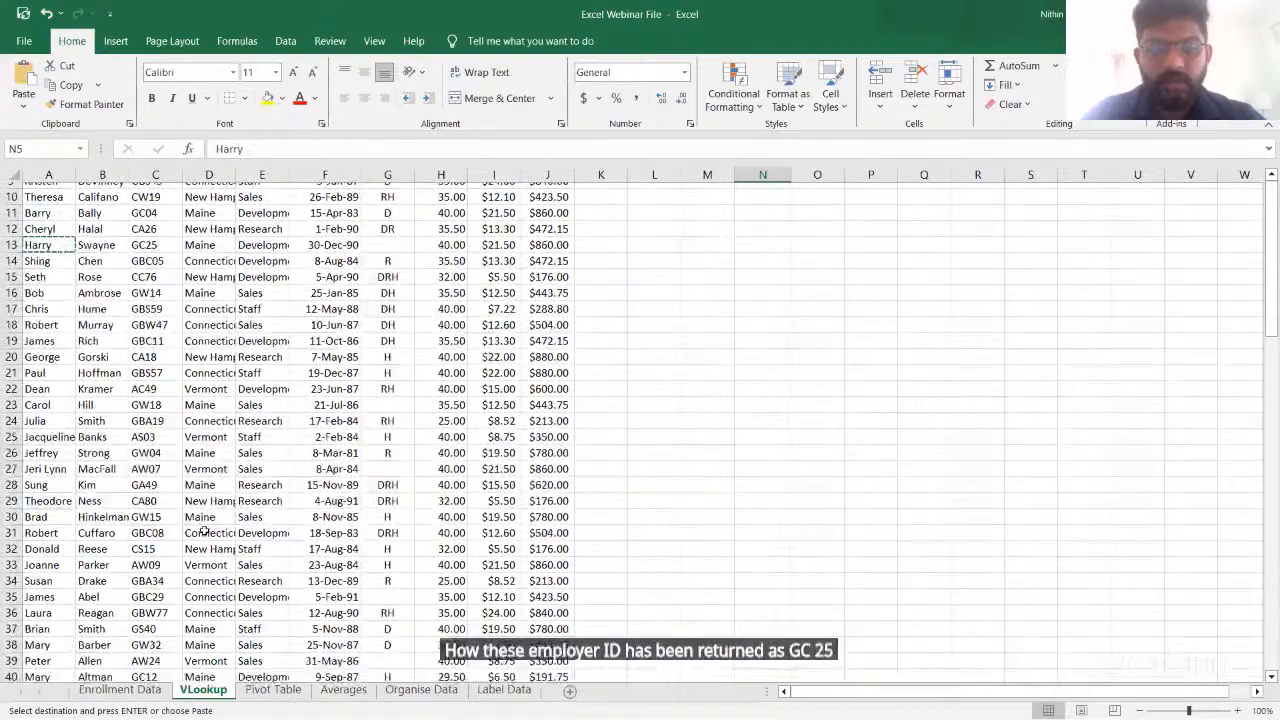
{"action": "scroll", "coordinate": [205, 533], "scroll_direction": "down", "scroll_amount": 5}
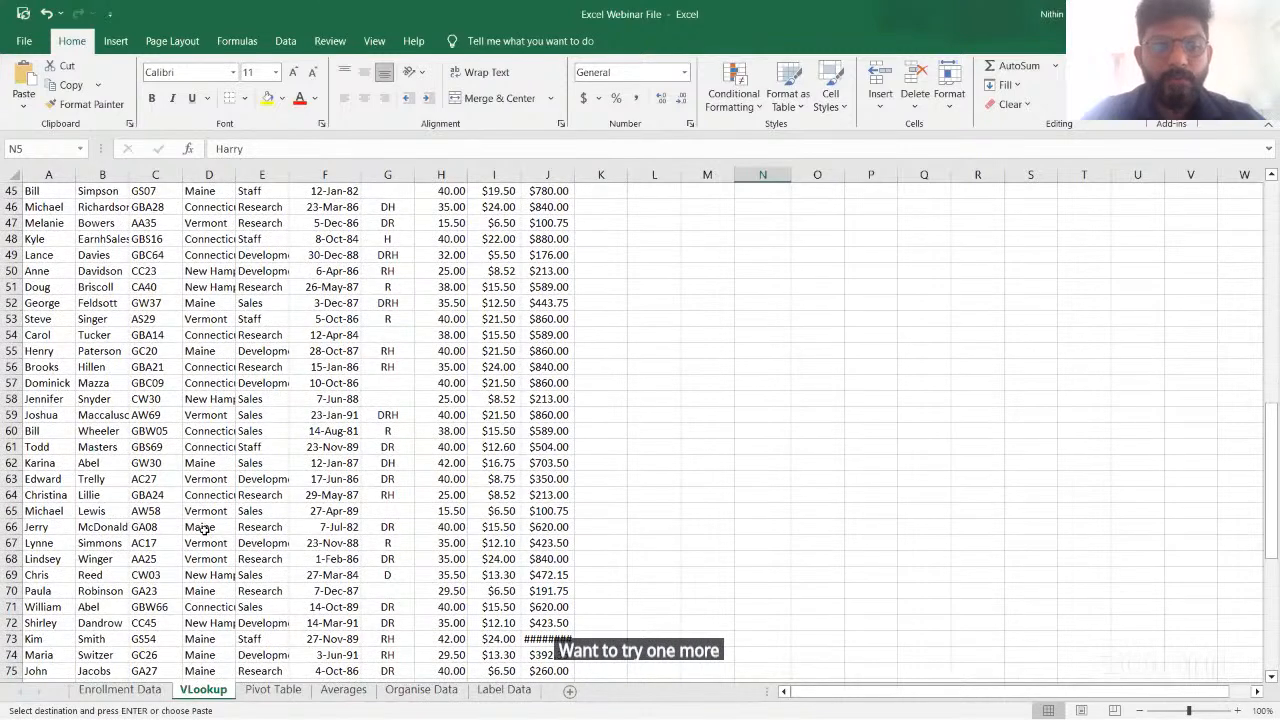
{"action": "left_click", "coordinate": [54, 545]}
{"action": "key", "text": "ctrl+c"}
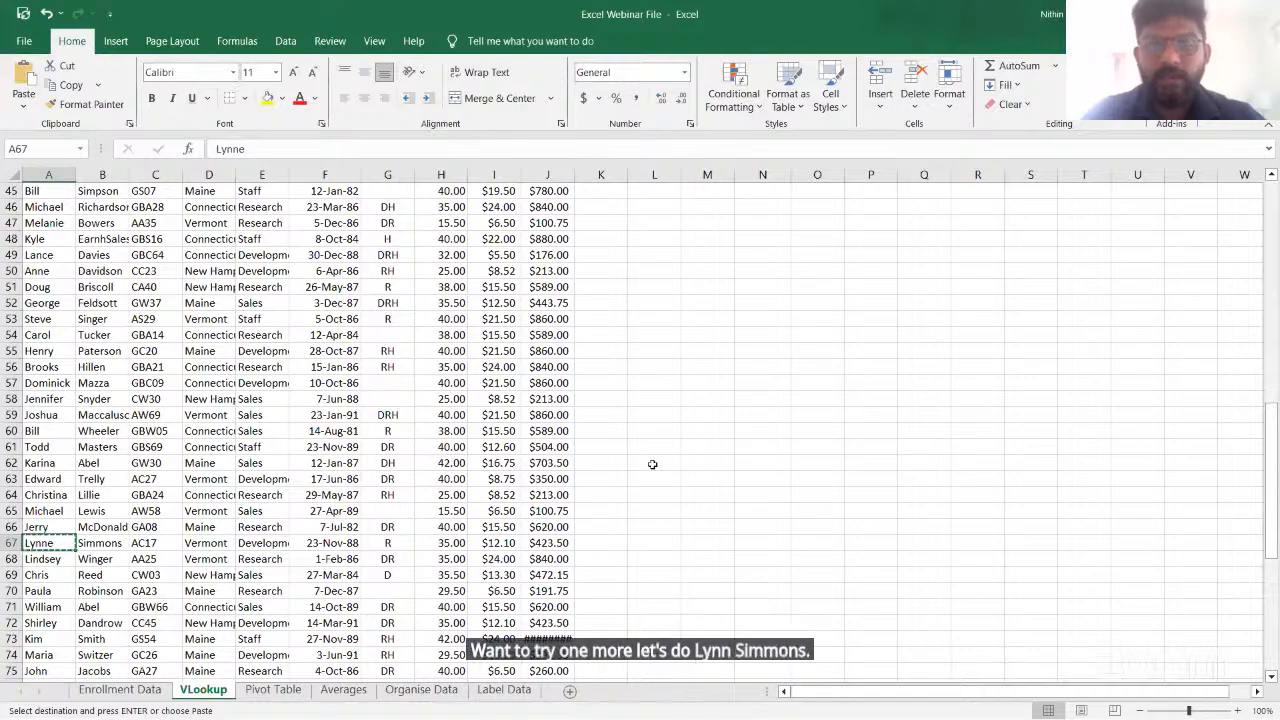
{"action": "scroll", "coordinate": [652, 464], "scroll_direction": "up", "scroll_amount": 14}
{"action": "scroll", "coordinate": [652, 464], "scroll_direction": "up", "scroll_amount": 1}
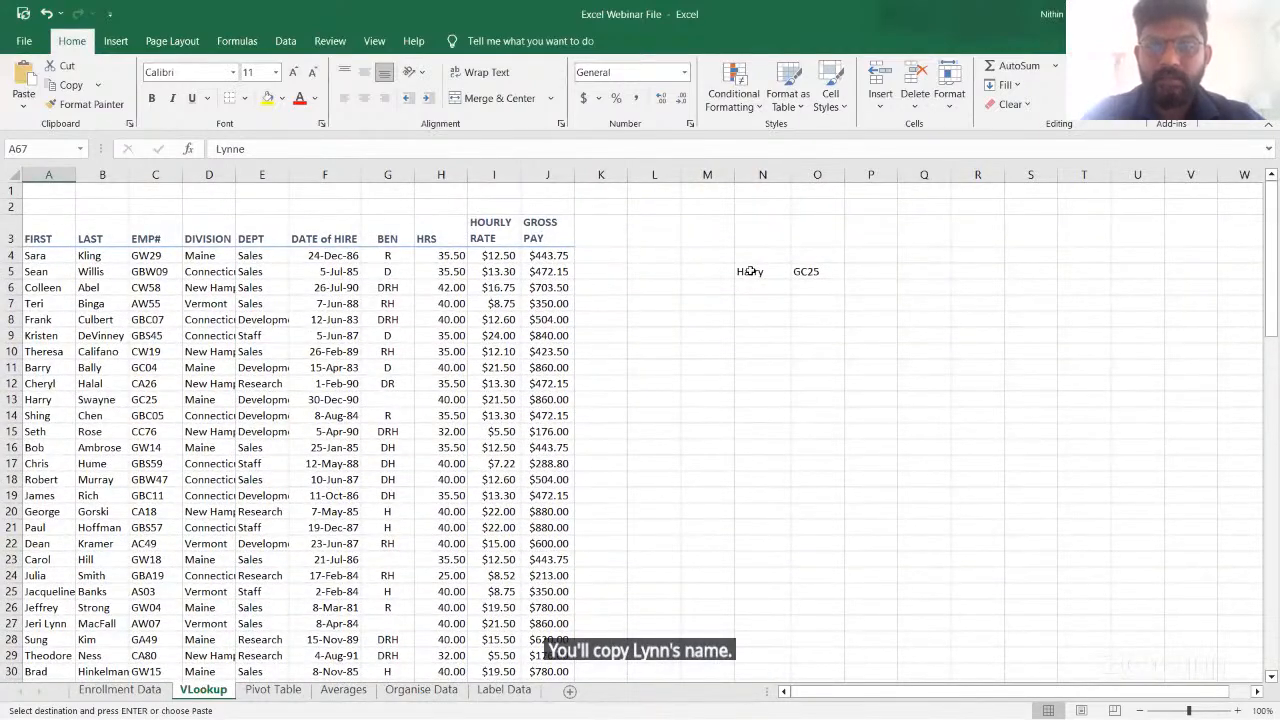
{"action": "left_click", "coordinate": [750, 271]}
{"action": "key", "text": "ctrl+v"}
Check the employee ID returned in O5 against the EMP# in C67
{"action": "scroll", "coordinate": [376, 461], "scroll_direction": "down", "scroll_amount": 4}
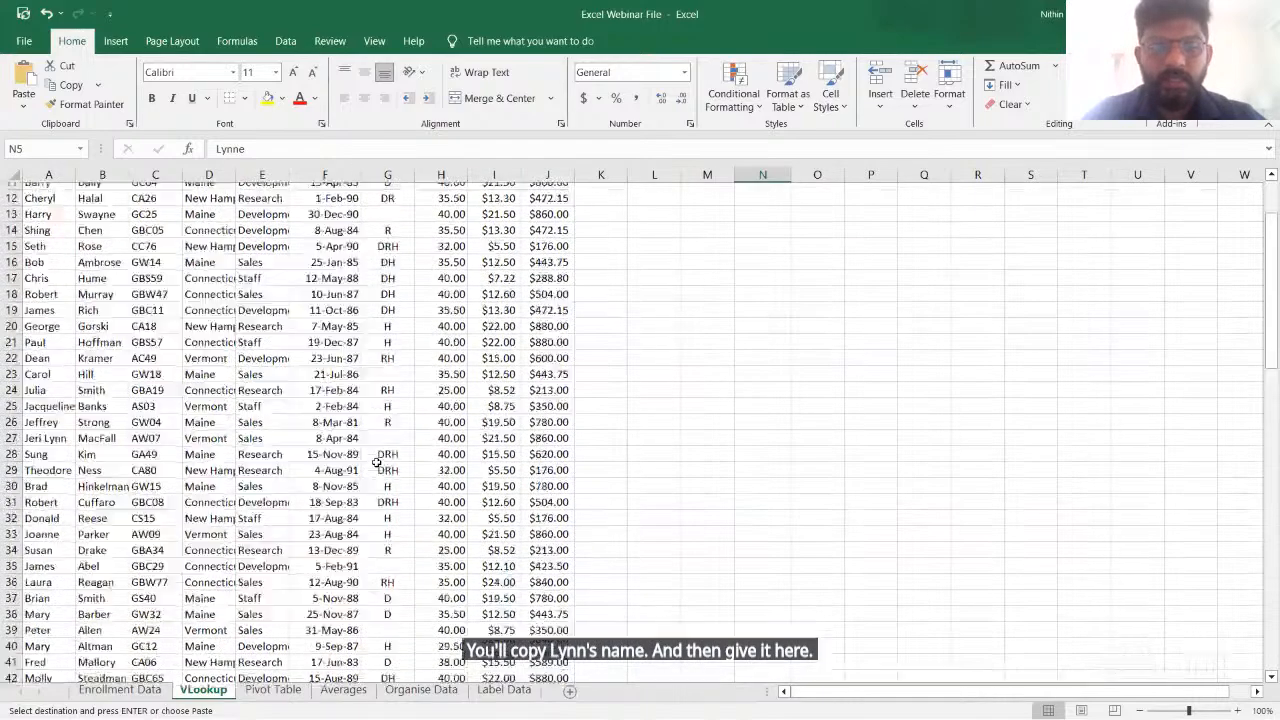
{"action": "scroll", "coordinate": [376, 461], "scroll_direction": "down", "scroll_amount": 2}
{"action": "scroll", "coordinate": [376, 461], "scroll_direction": "down", "scroll_amount": 1}
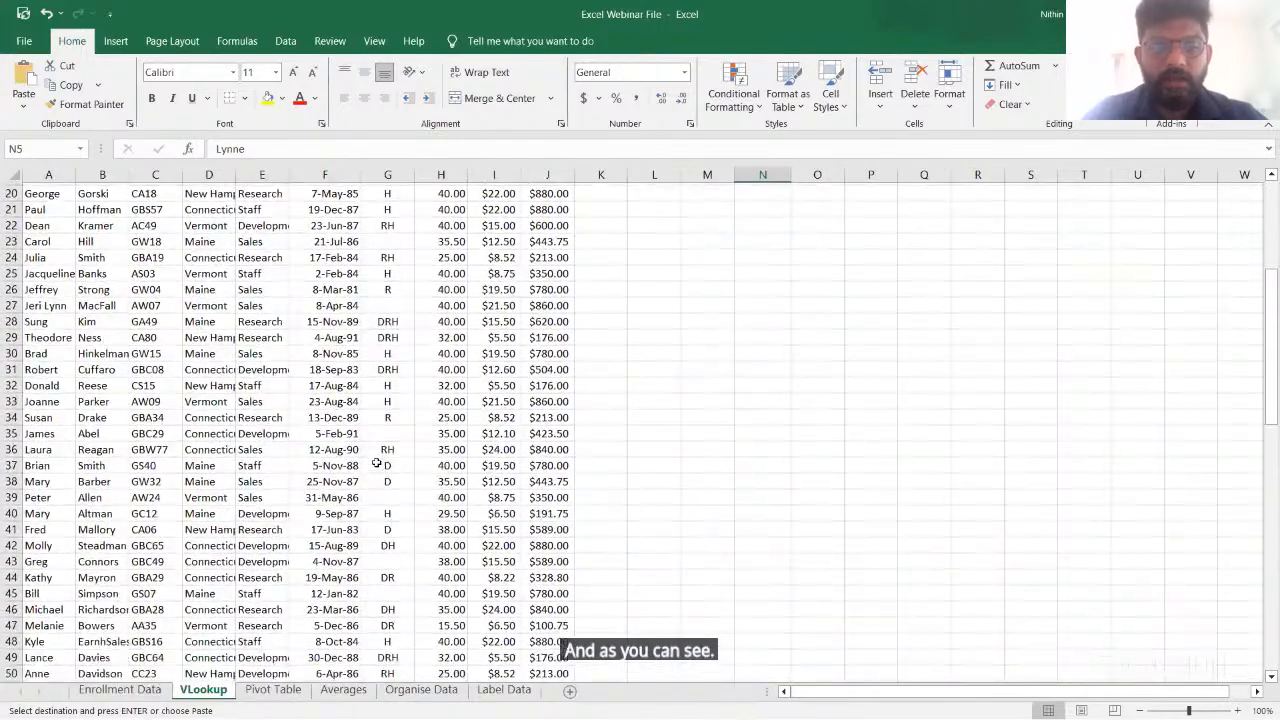
{"action": "scroll", "coordinate": [376, 463], "scroll_direction": "down", "scroll_amount": 4}
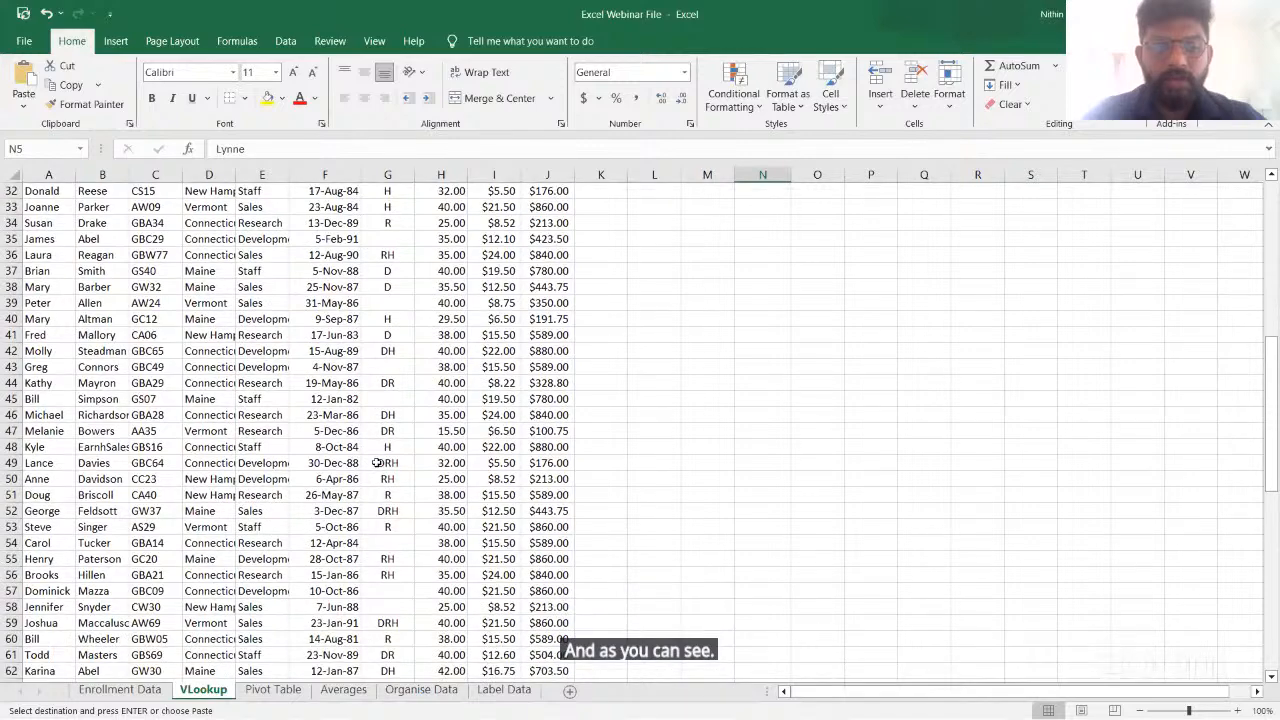
{"action": "scroll", "coordinate": [120, 540], "scroll_direction": "down", "scroll_amount": 4}
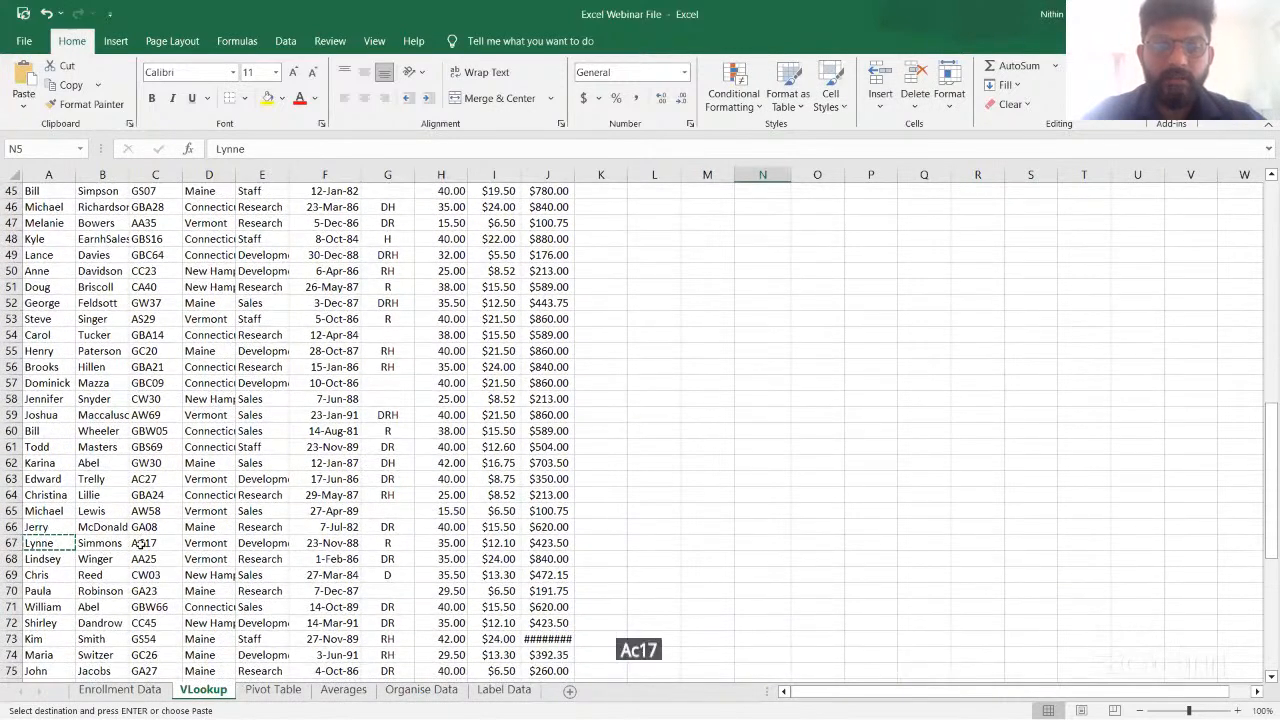
{"action": "left_click", "coordinate": [140, 545]}
{"action": "scroll", "coordinate": [626, 457], "scroll_direction": "up", "scroll_amount": 15}
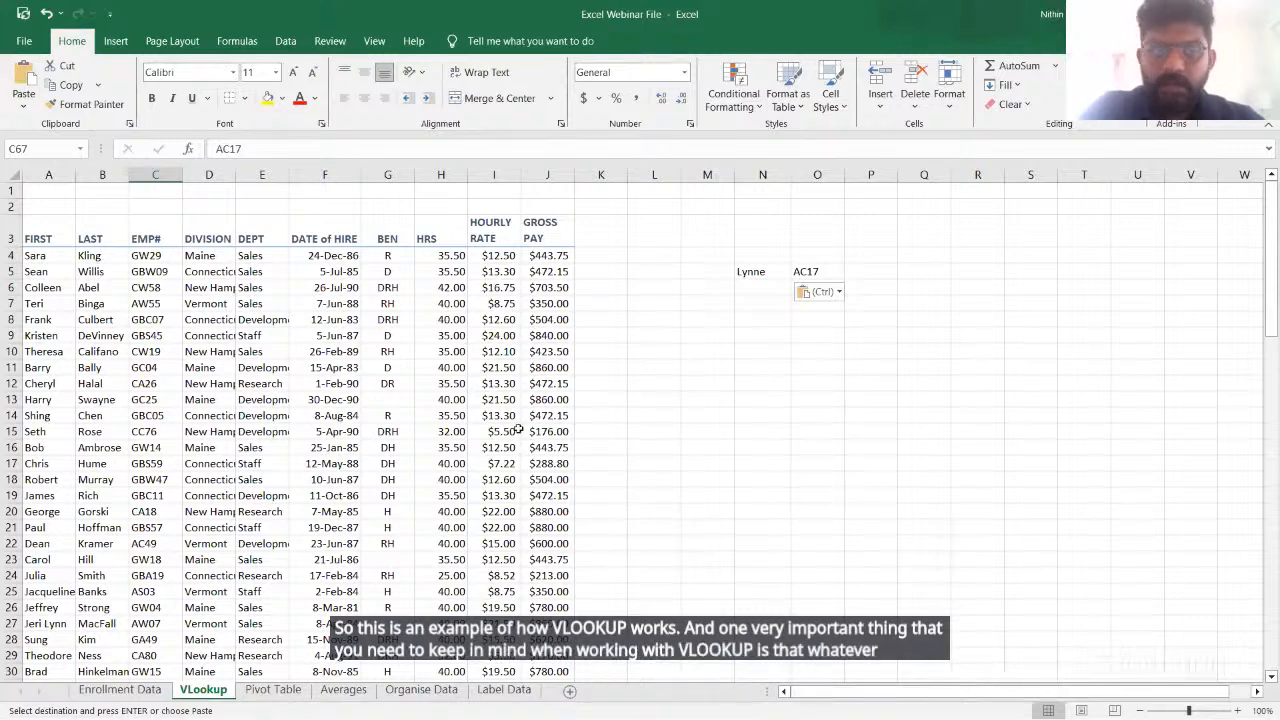
Compare the lookup value in N5 with the table's first column, FIRST
{"action": "left_click", "coordinate": [743, 276]}
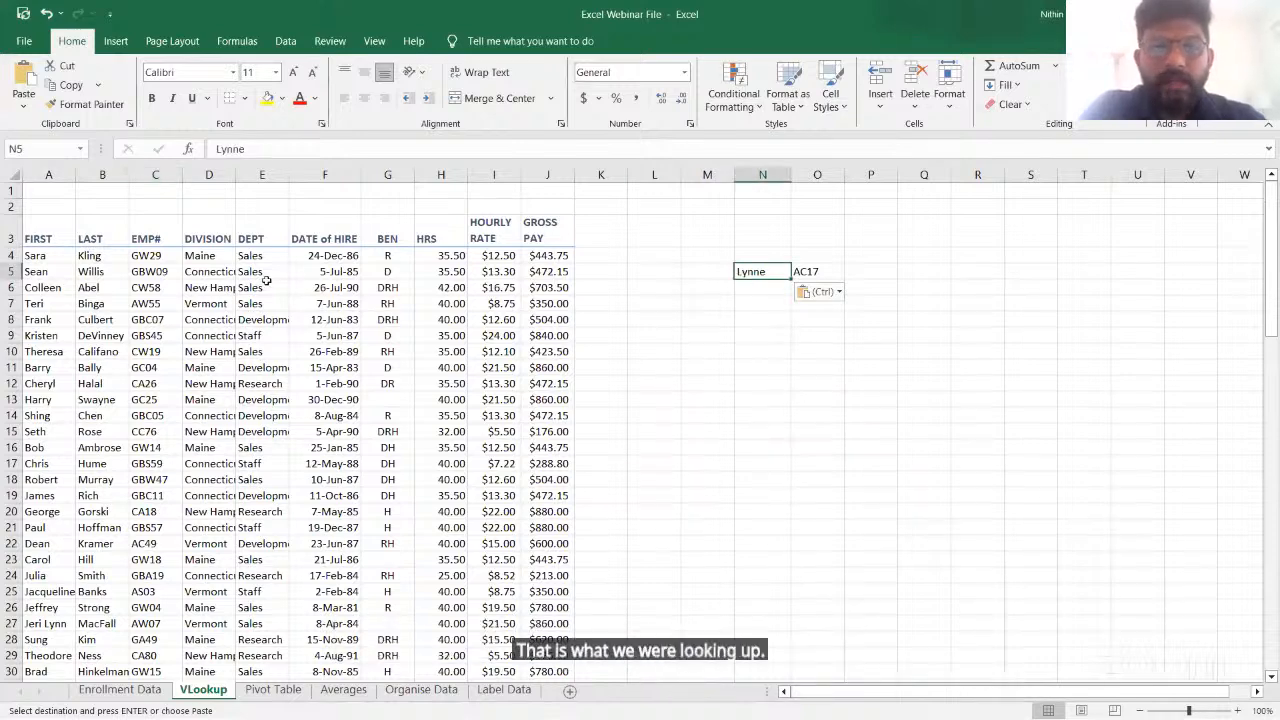
{"action": "left_click", "coordinate": [55, 174]}
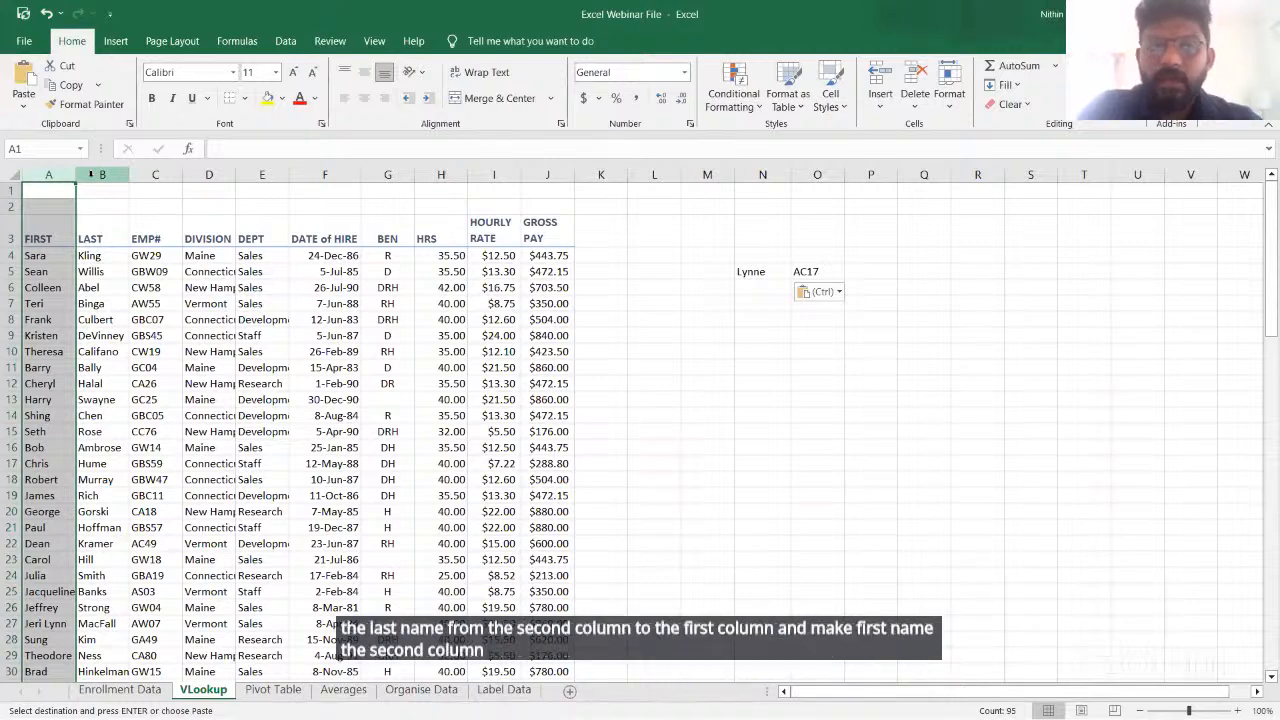
{"action": "left_click", "coordinate": [608, 340]}
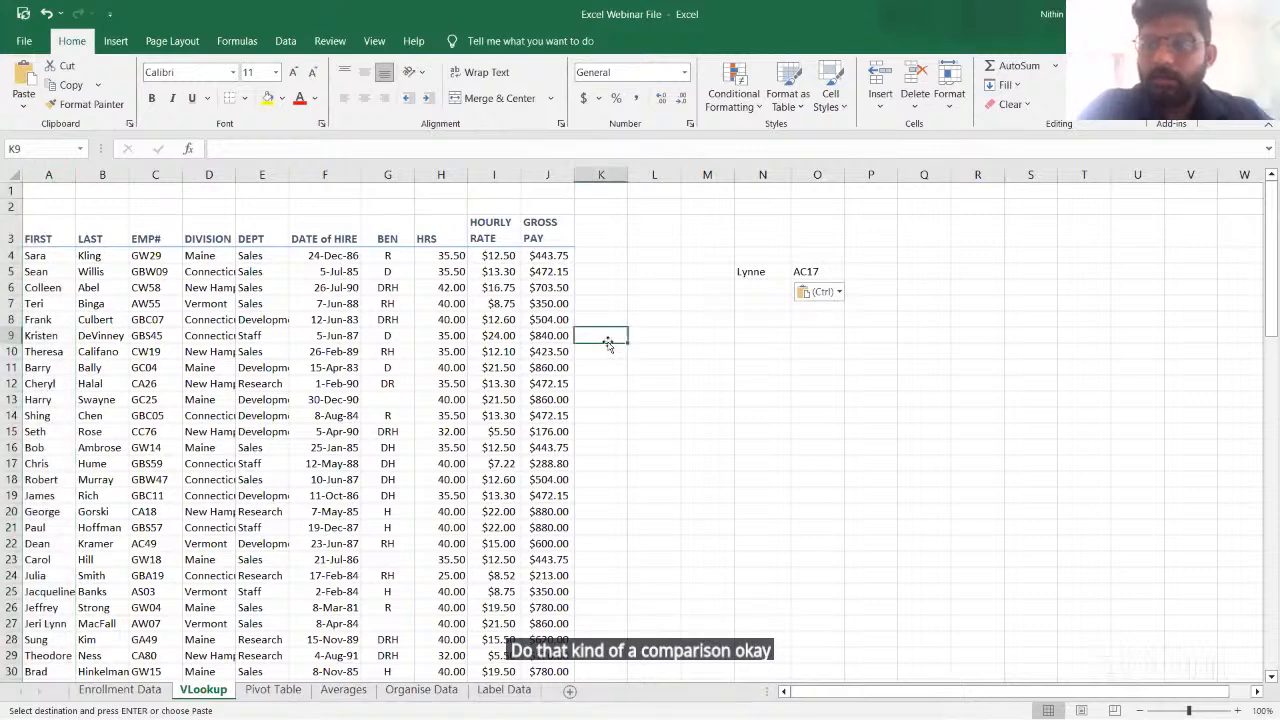
On the Pivot Table sheet, reset the Month filter so that all months are selected
{"action": "left_click", "coordinate": [297, 693]}
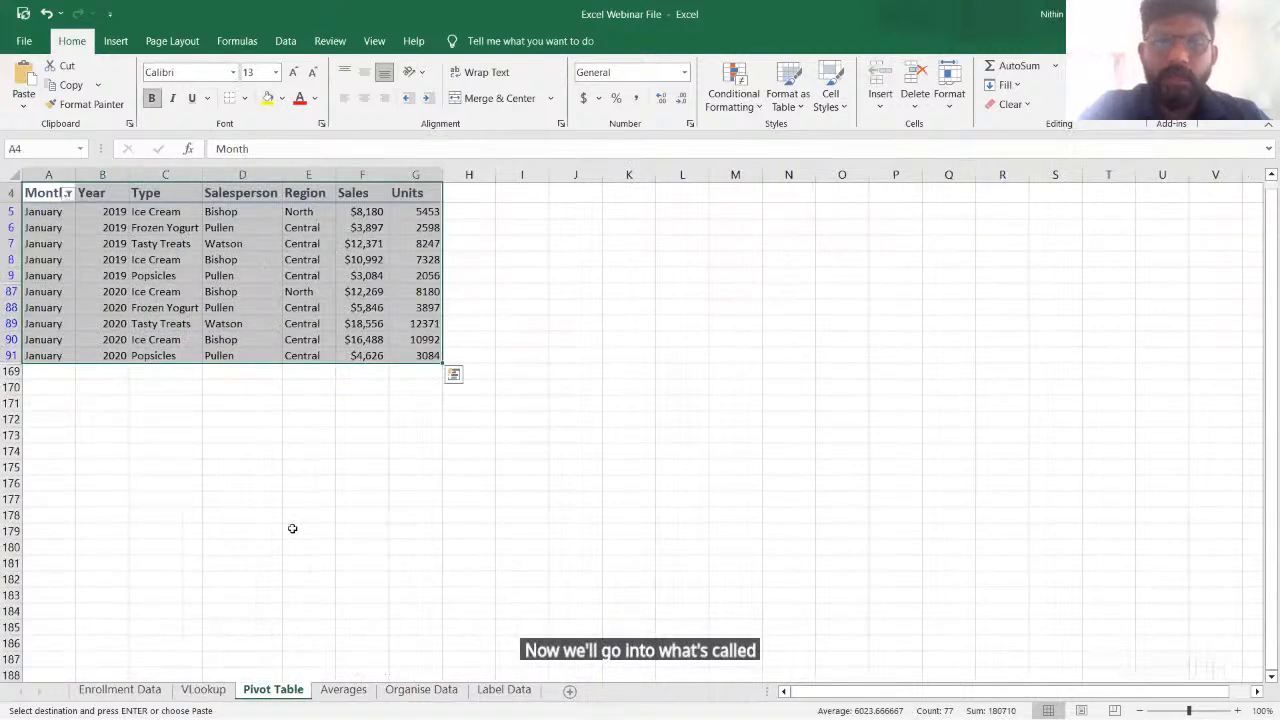
{"action": "left_click", "coordinate": [292, 529]}
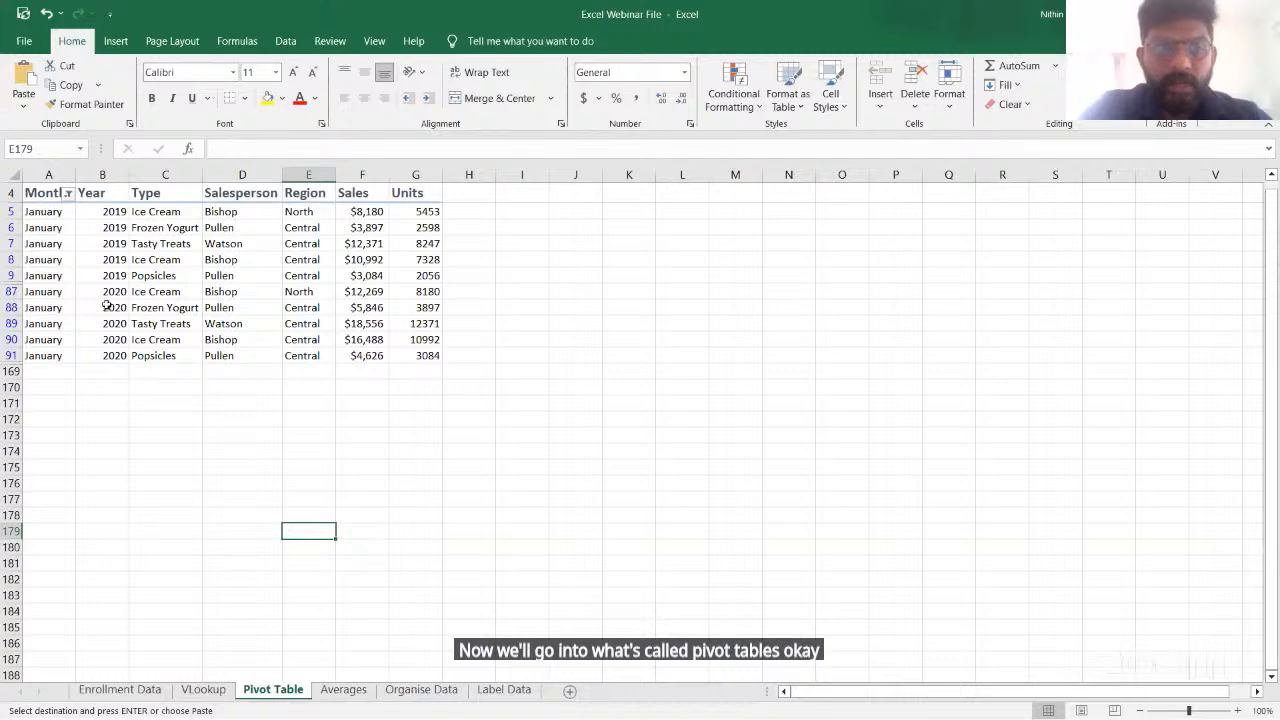
{"action": "left_click", "coordinate": [67, 194]}
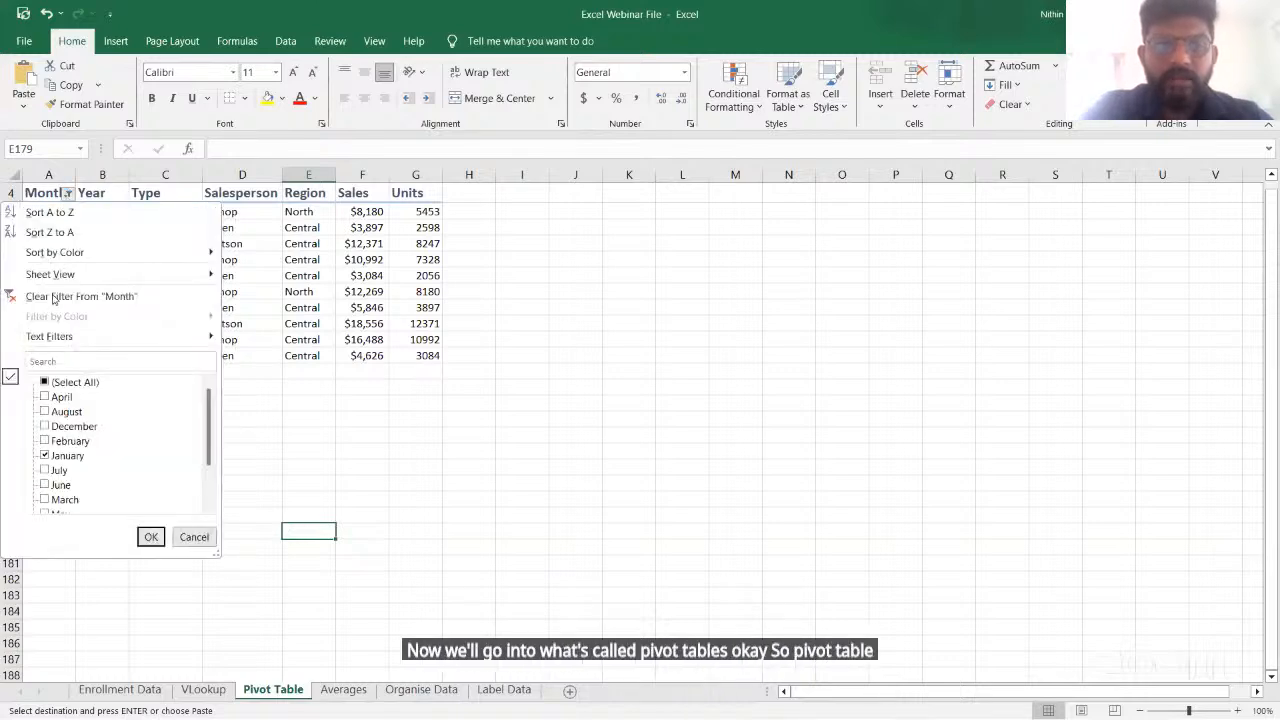
{"action": "left_click", "coordinate": [44, 382]}
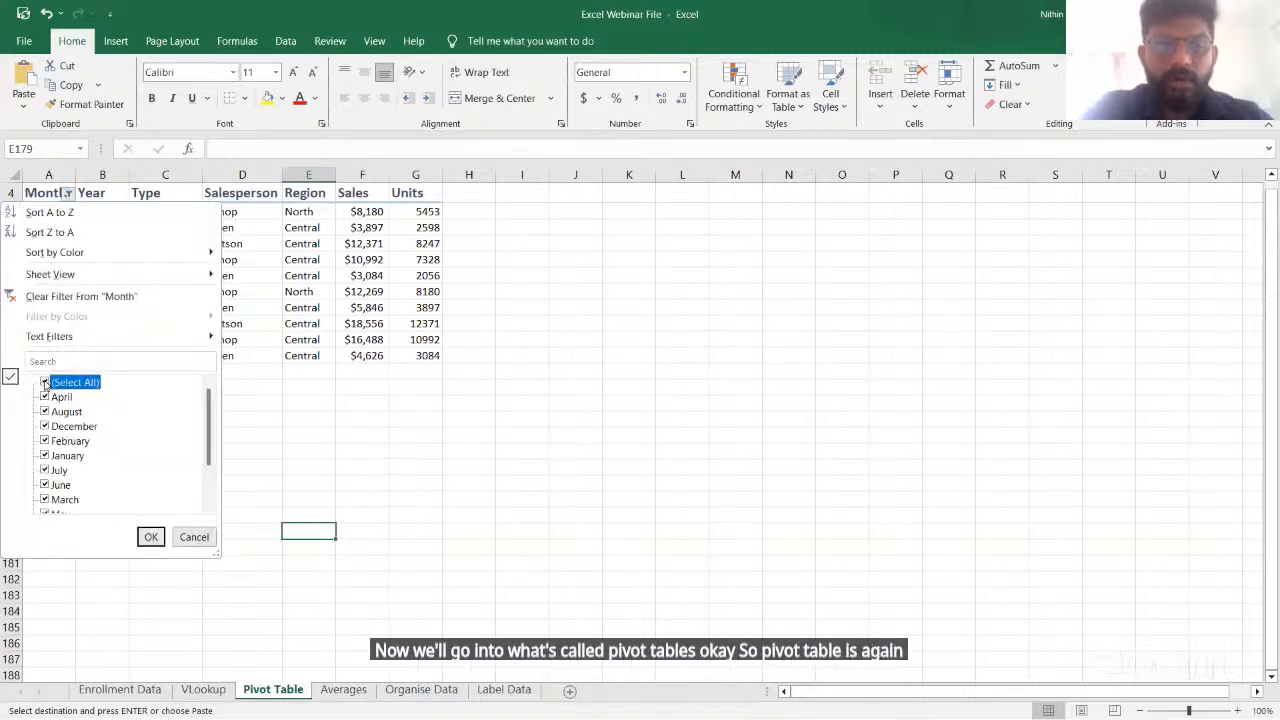
{"action": "left_click", "coordinate": [150, 537]}
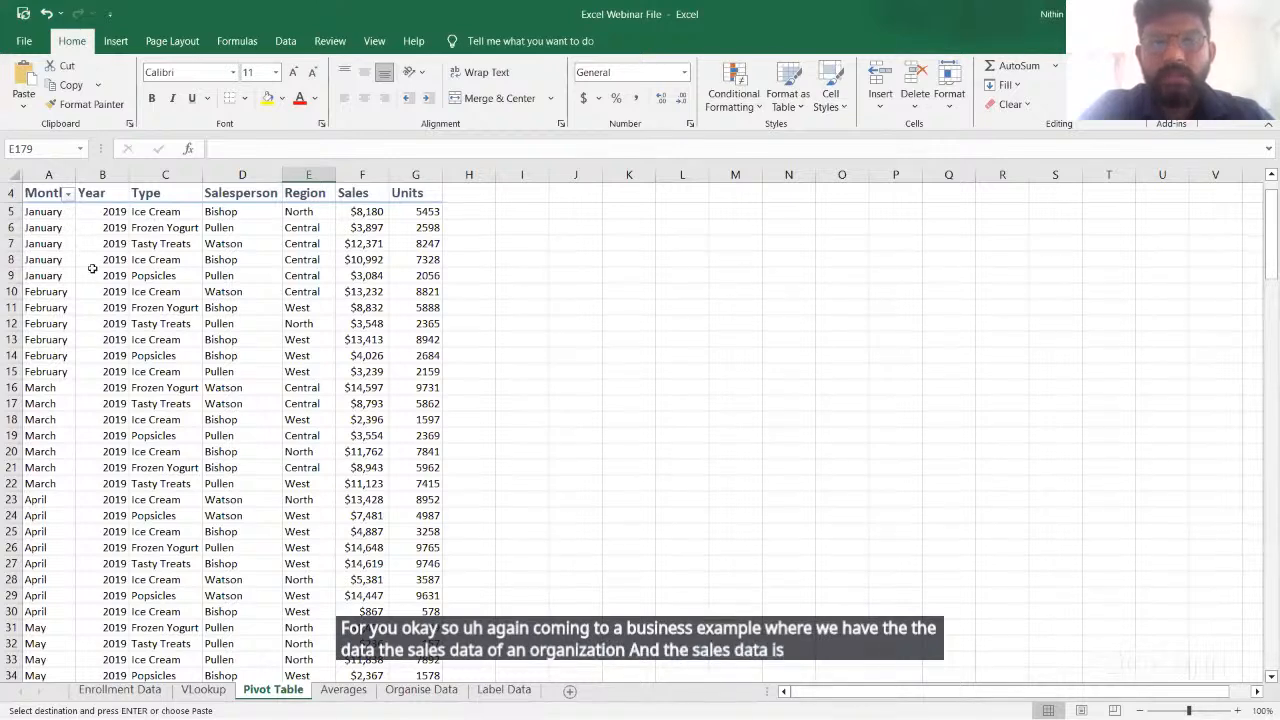
Review the sales data by month, region, Sales and Units on the Pivot Table sheet
{"action": "scroll", "coordinate": [110, 318], "scroll_direction": "down", "scroll_amount": 1}
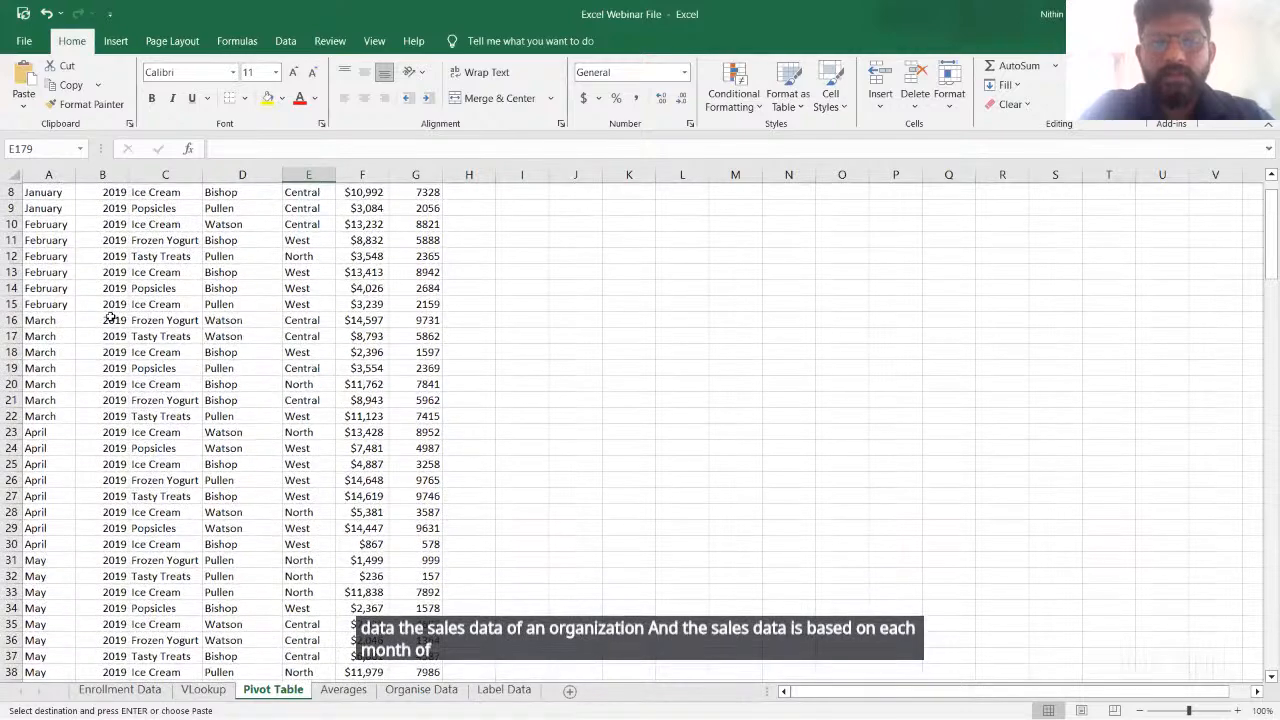
{"action": "scroll", "coordinate": [110, 318], "scroll_direction": "down", "scroll_amount": 2}
{"action": "scroll", "coordinate": [110, 318], "scroll_direction": "up", "scroll_amount": 4}
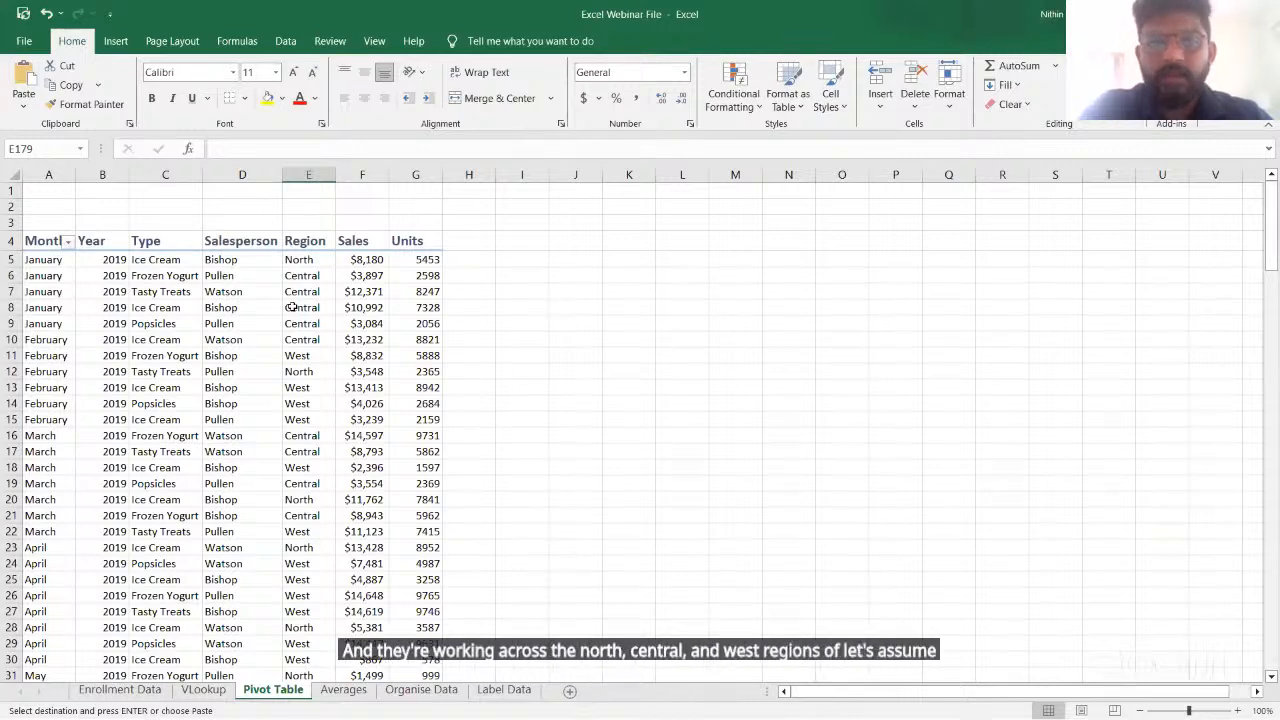
{"action": "left_click", "coordinate": [353, 257]}
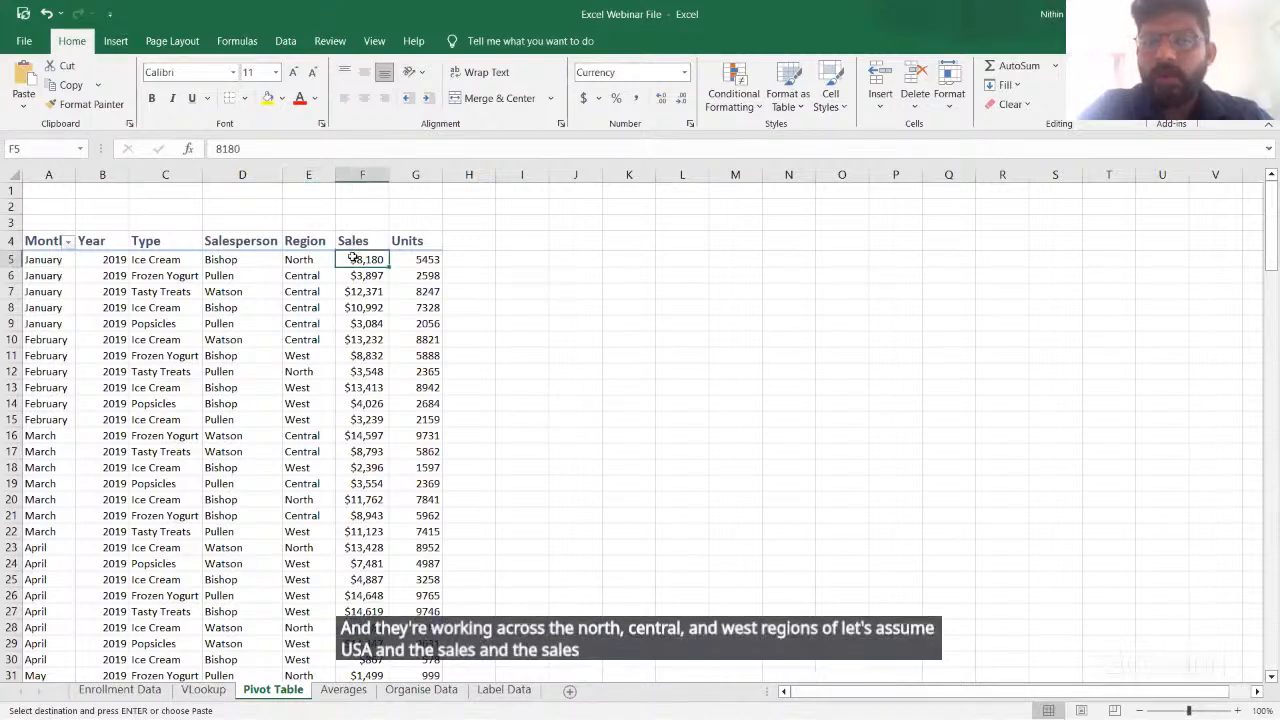
{"action": "left_click", "coordinate": [408, 257]}
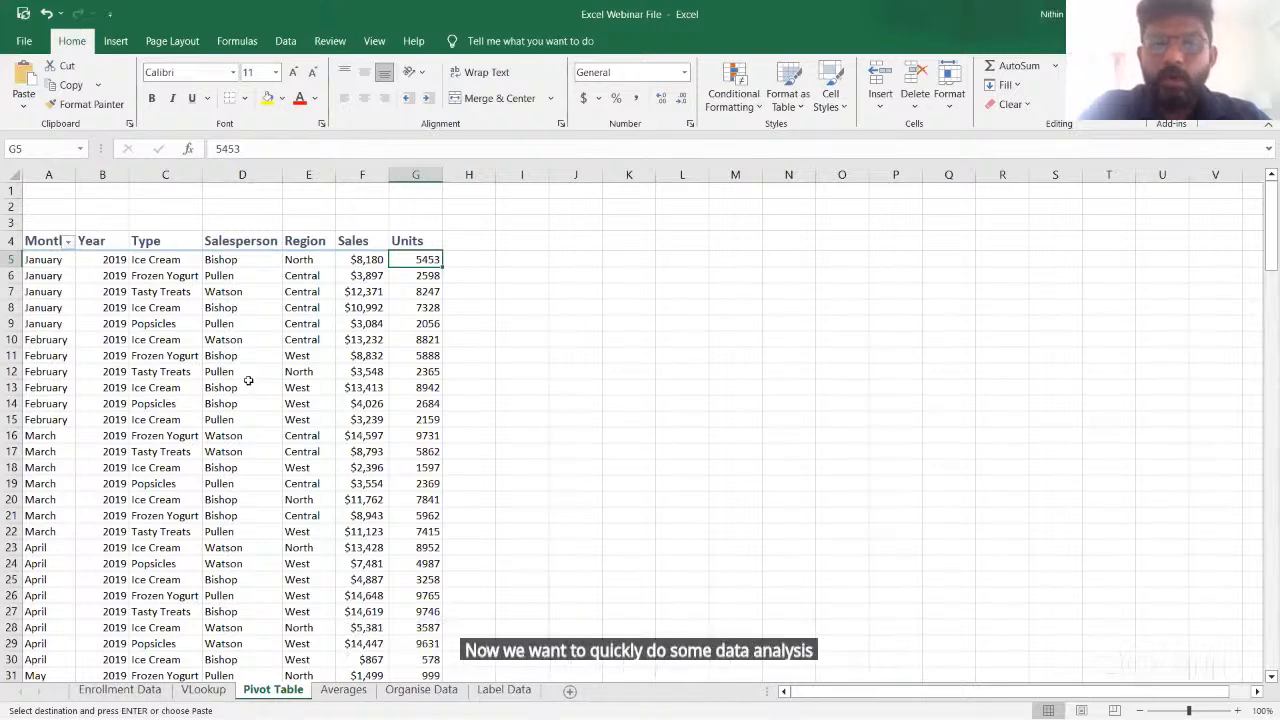
Create a PivotTable from the entire sales data range A4:G168 on a new worksheet
{"action": "left_click", "coordinate": [249, 382]}
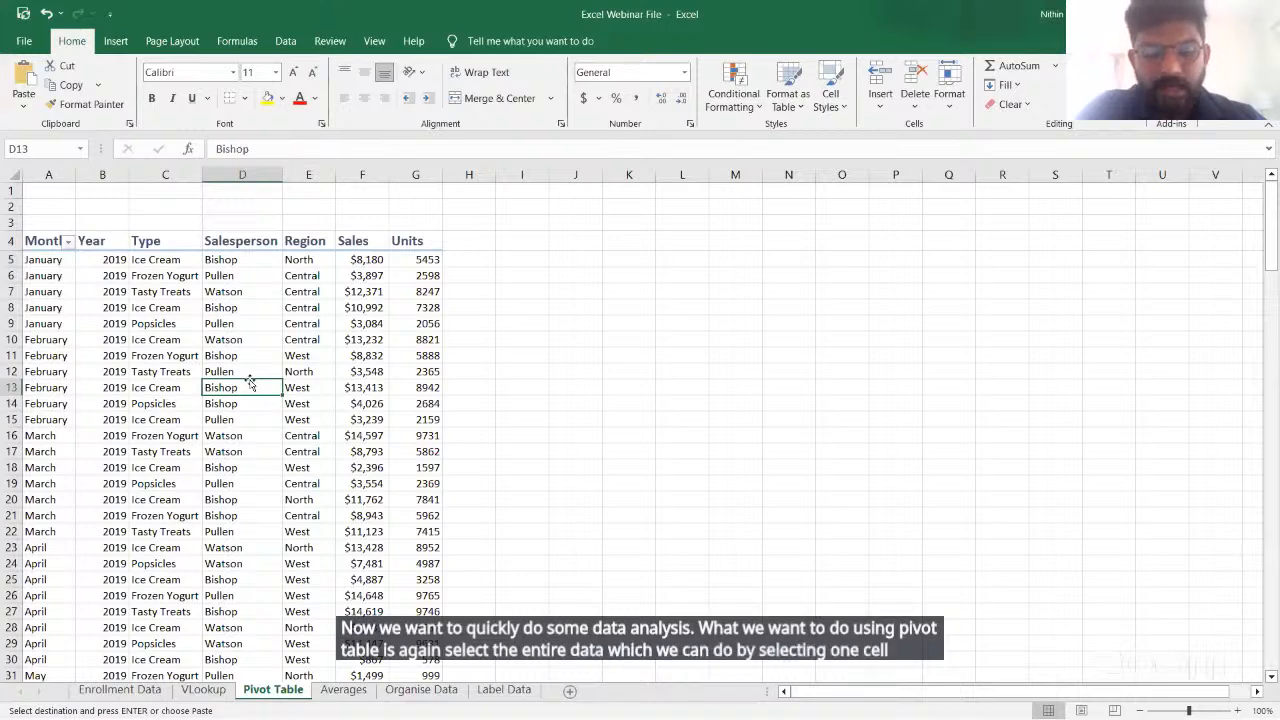
{"action": "key", "text": "ctrl+a"}
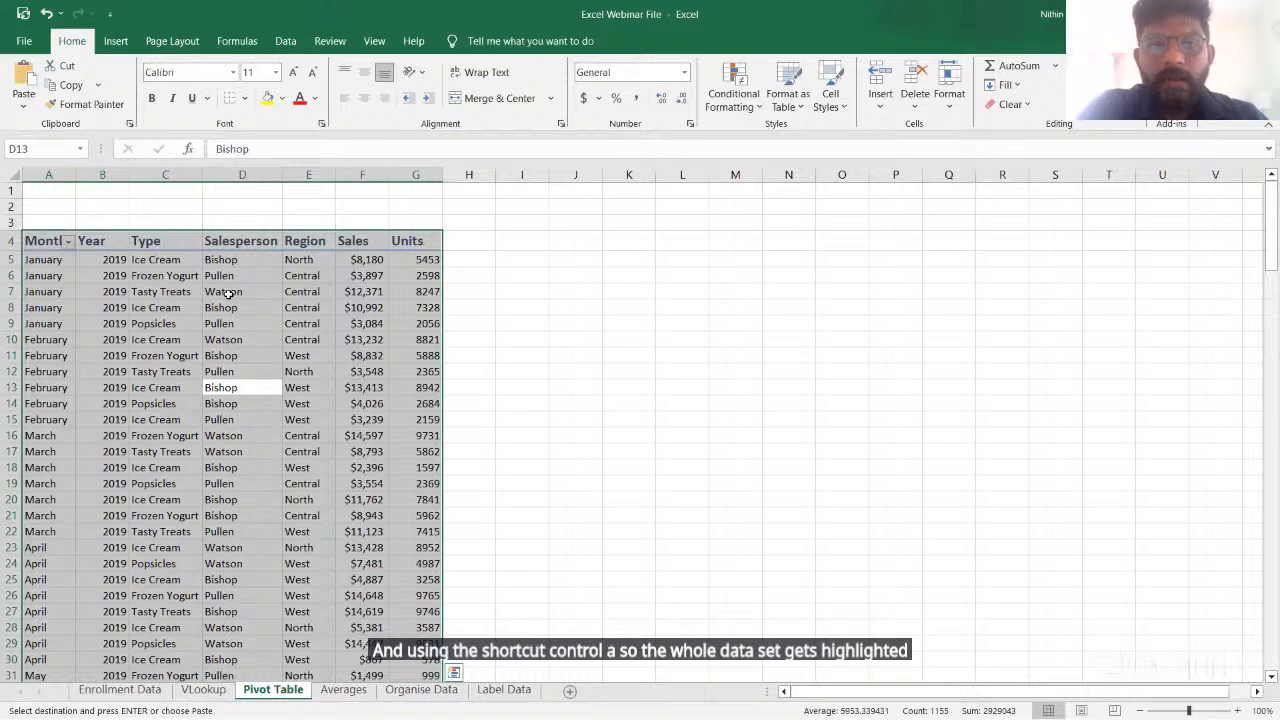
{"action": "left_click", "coordinate": [120, 46]}
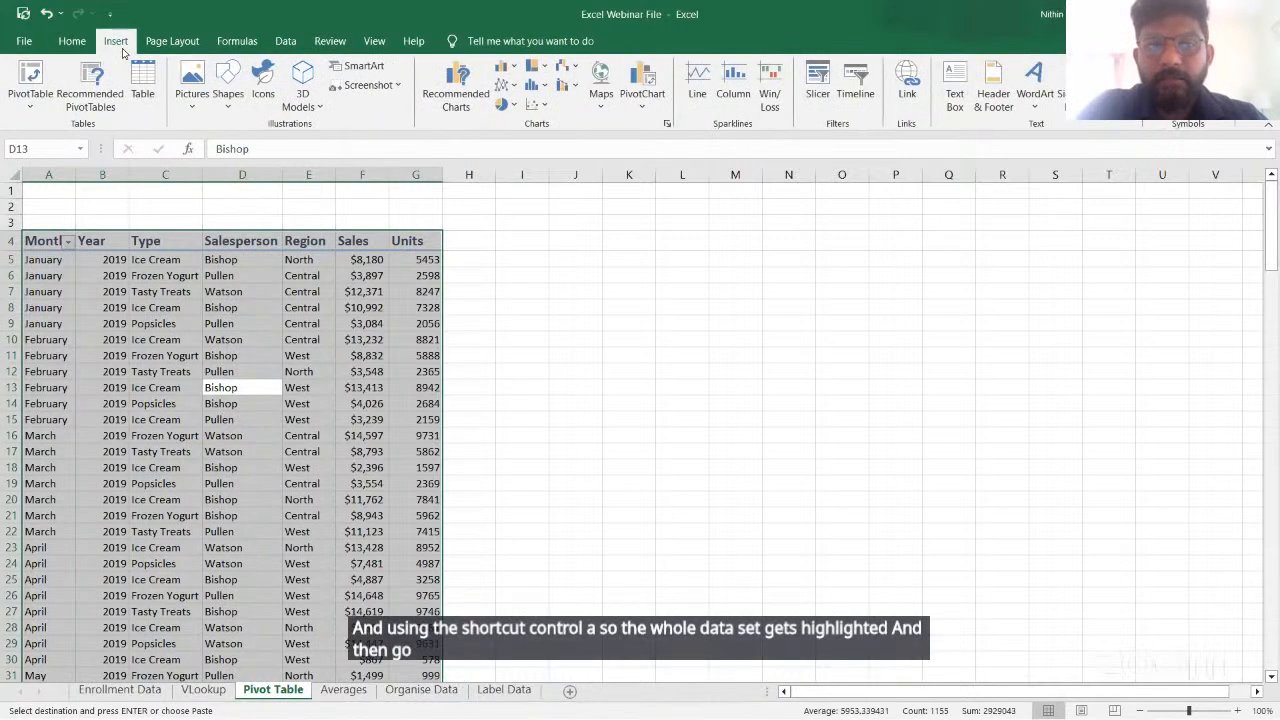
{"action": "left_click", "coordinate": [46, 79]}
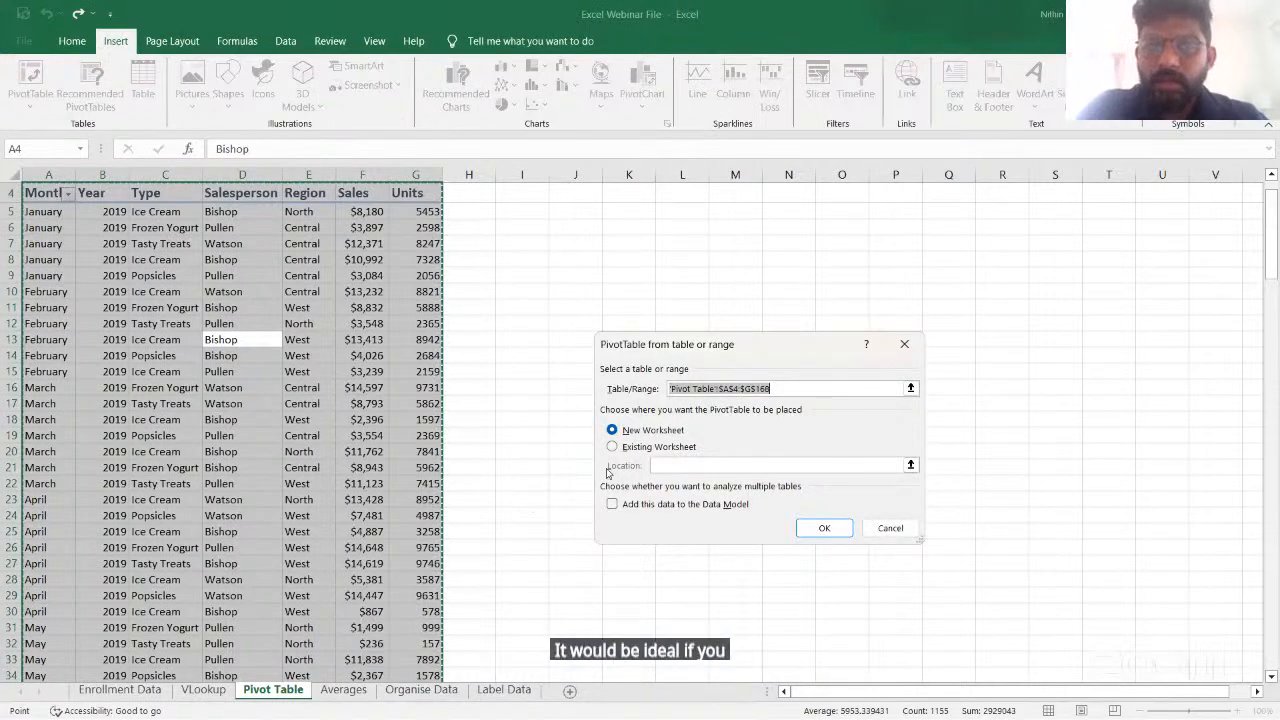
{"action": "left_click", "coordinate": [817, 533]}
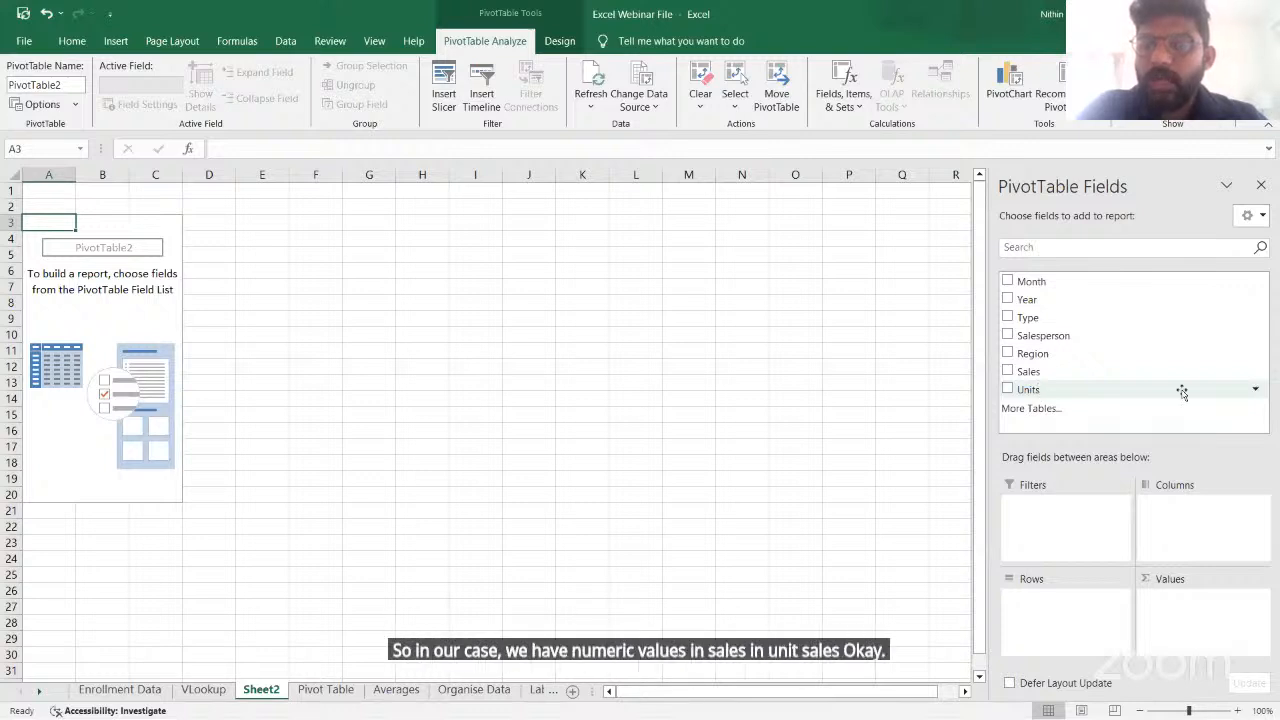
Lay out the PivotTable with Salesperson as rows, Type as columns and the sum of Sales as values
{"action": "left_click", "coordinate": [1254, 389]}
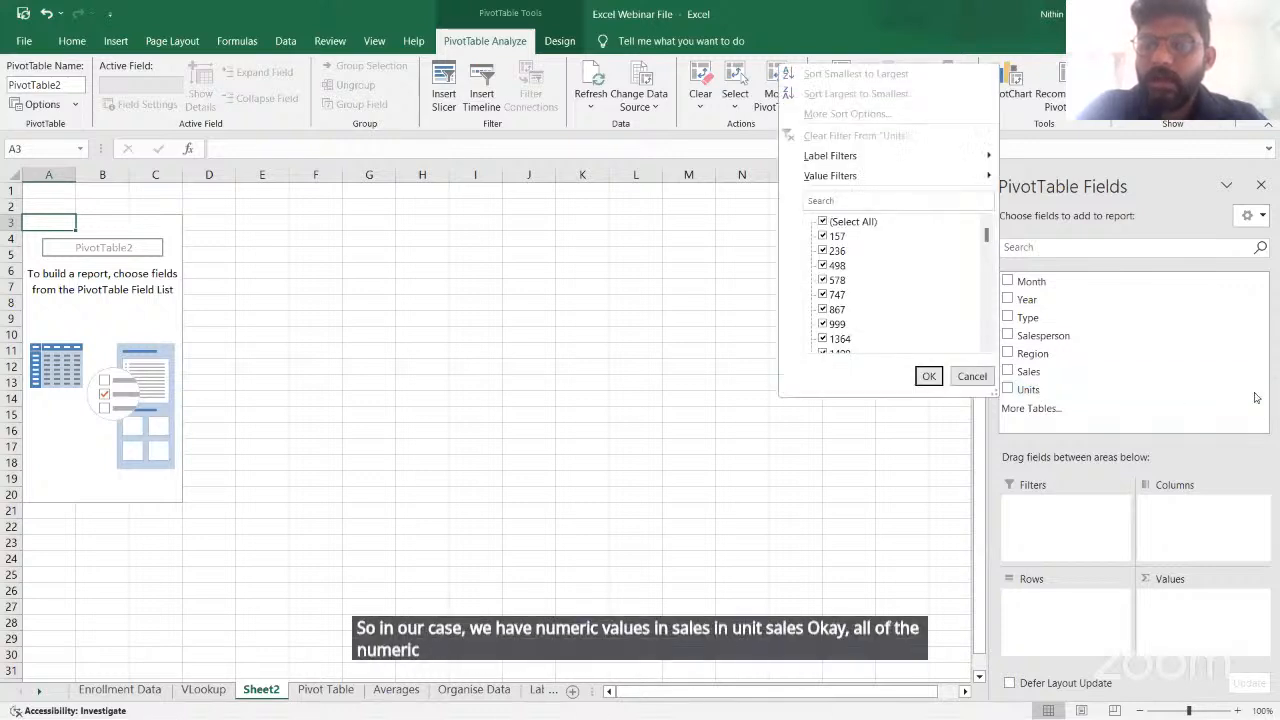
{"action": "left_click", "coordinate": [939, 378]}
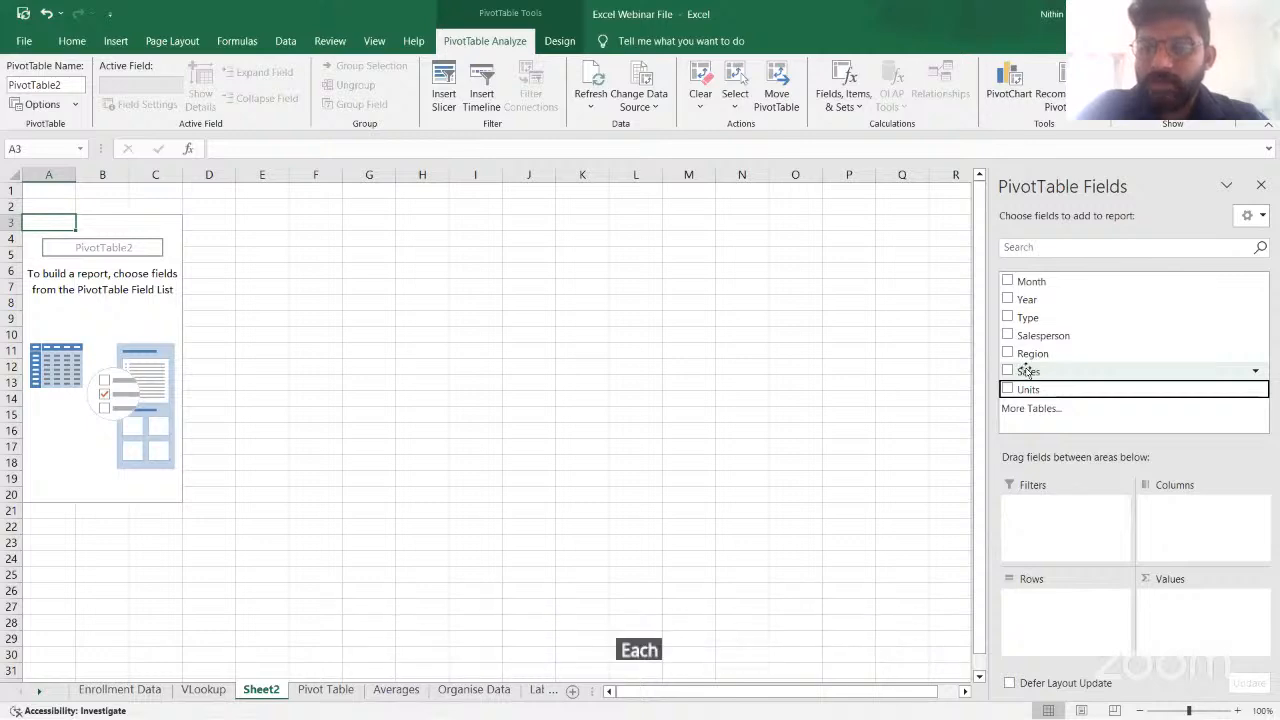
{"action": "left_click_drag", "start_coordinate": [1029, 371], "coordinate": [1163, 623]}
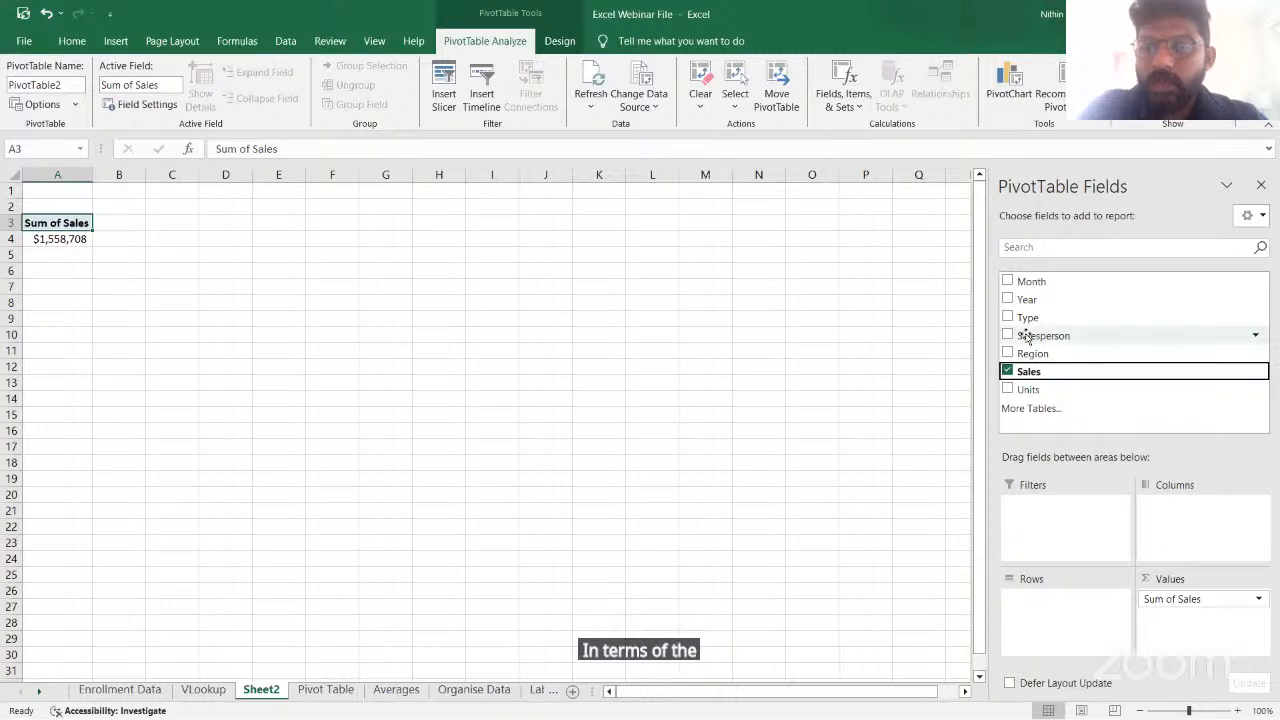
{"action": "left_click_drag", "start_coordinate": [1027, 337], "coordinate": [1050, 617]}
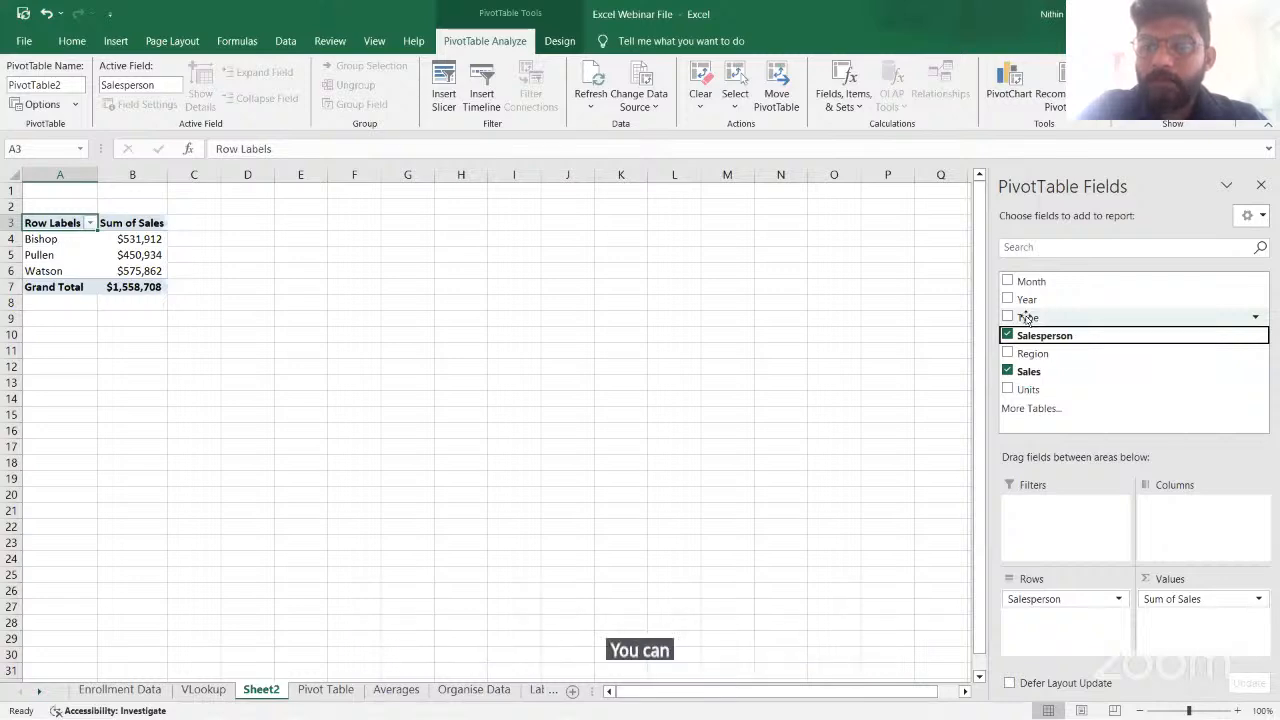
{"action": "left_click_drag", "start_coordinate": [1027, 318], "coordinate": [1176, 534]}
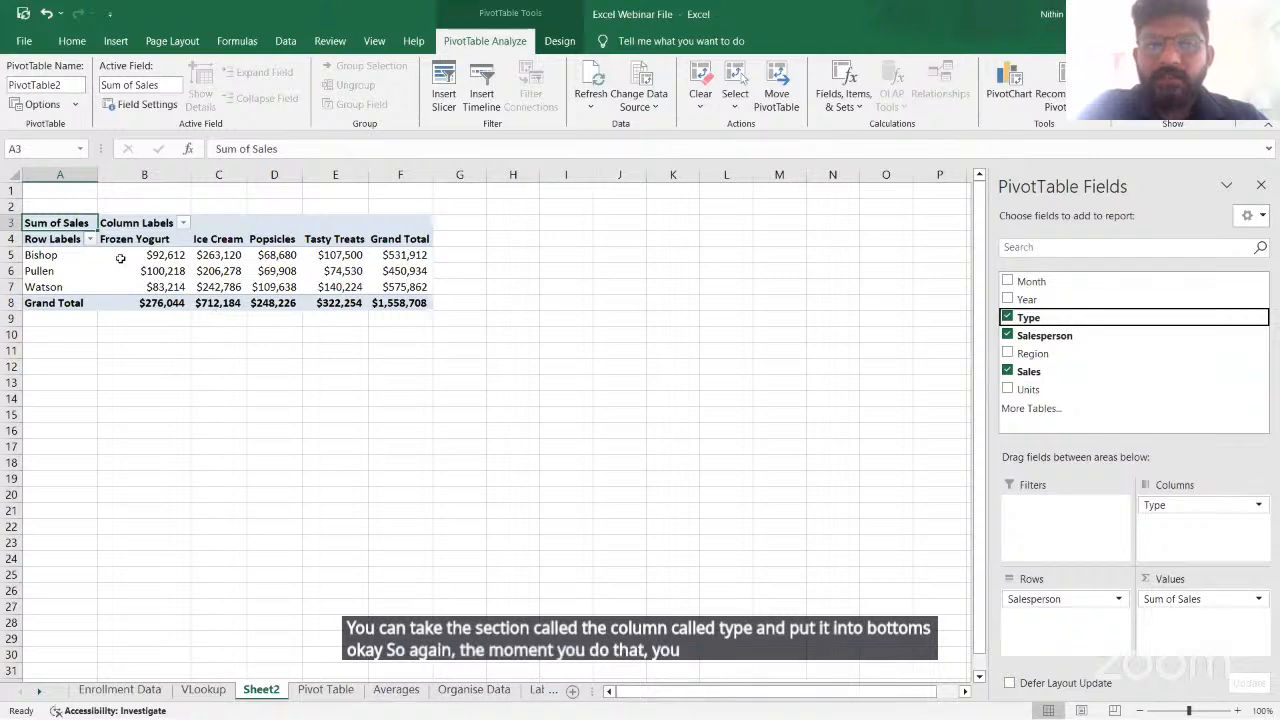
Add Region as a report filter to the PivotTable and filter it to the Central region
{"action": "mouse_move", "coordinate": [120, 258]}
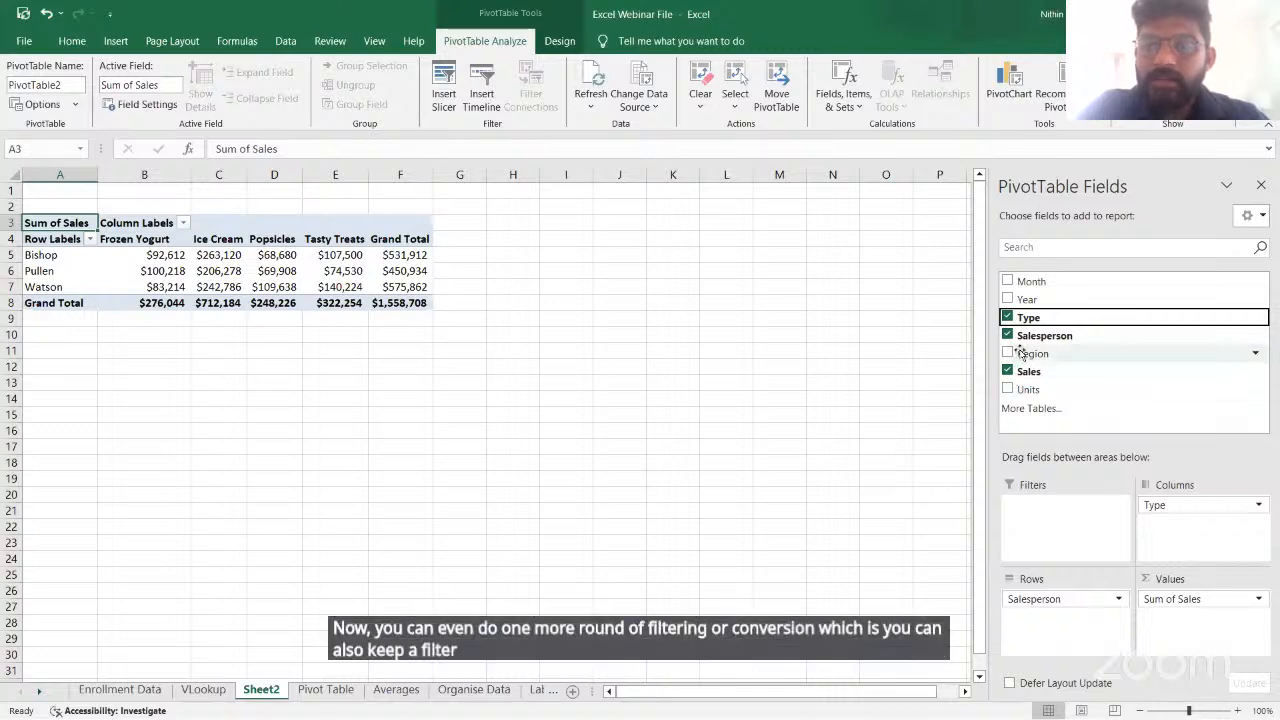
{"action": "left_click_drag", "start_coordinate": [1022, 354], "coordinate": [1052, 500]}
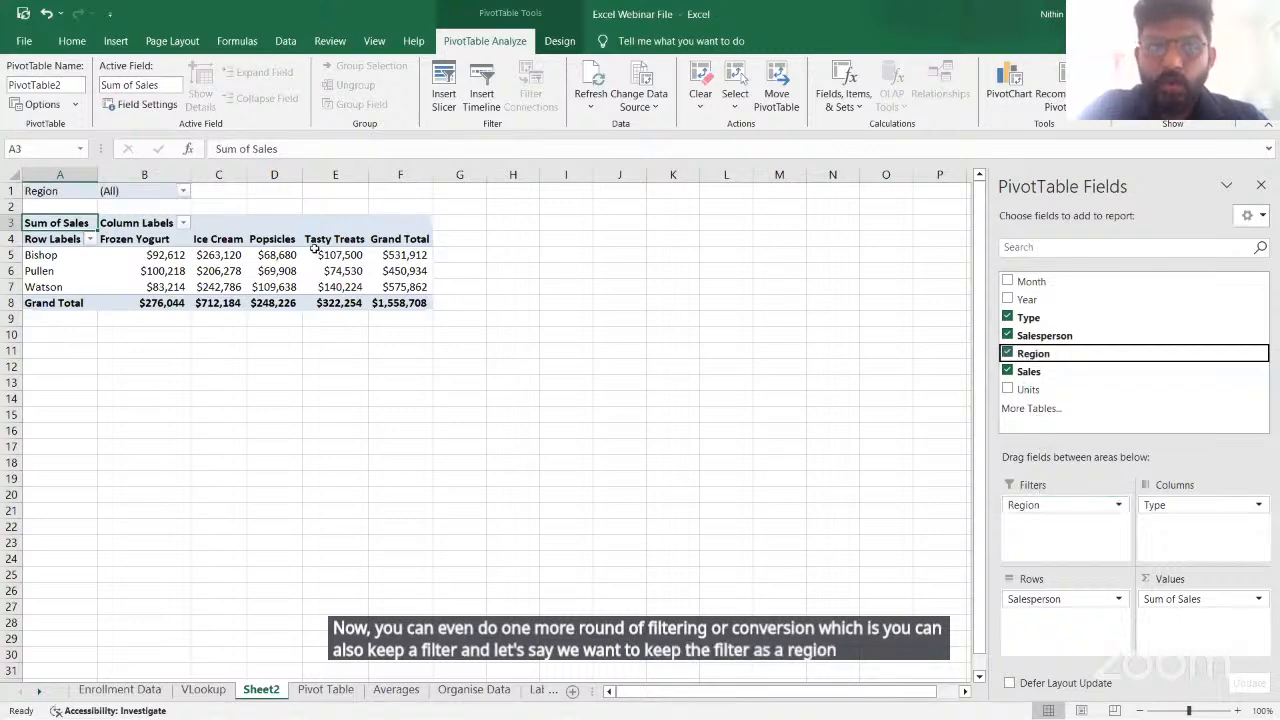
{"action": "left_click", "coordinate": [183, 190]}
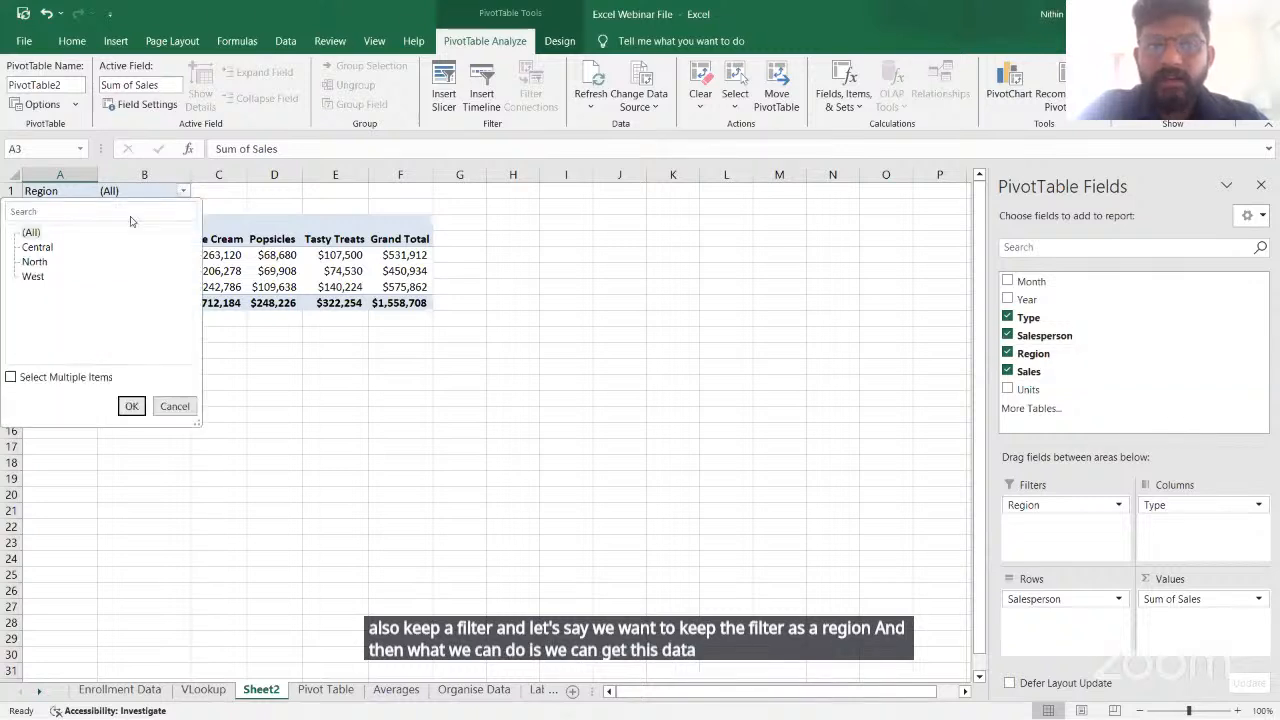
{"action": "left_click", "coordinate": [38, 247]}
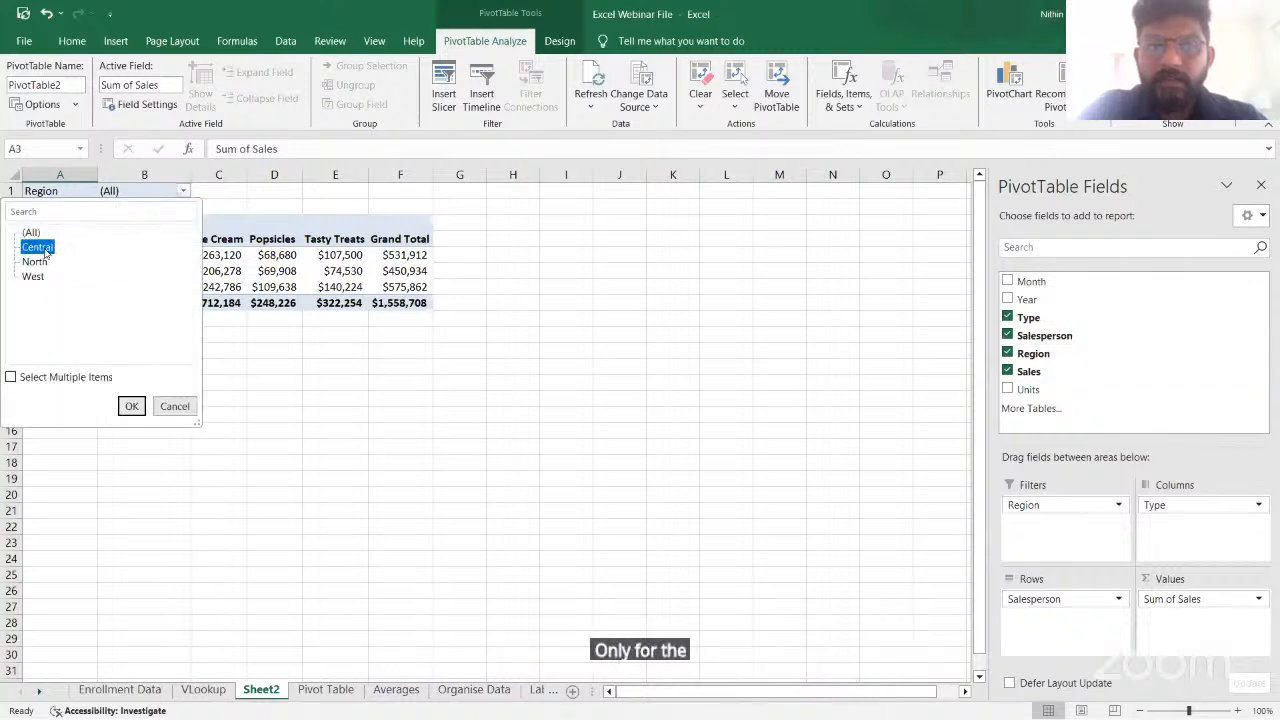
{"action": "left_click", "coordinate": [131, 406]}
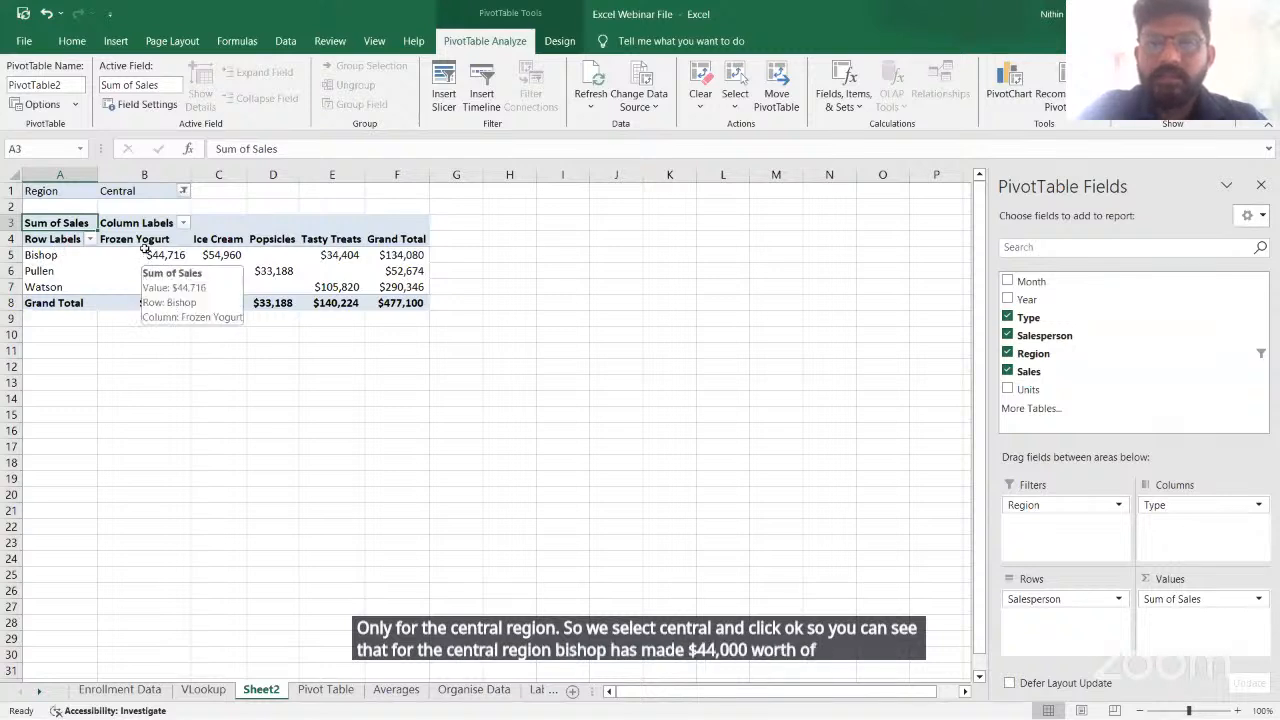
Review the first salesperson's Central sales, and change the PivotTable's Region filter to North
{"action": "mouse_move", "coordinate": [204, 258]}
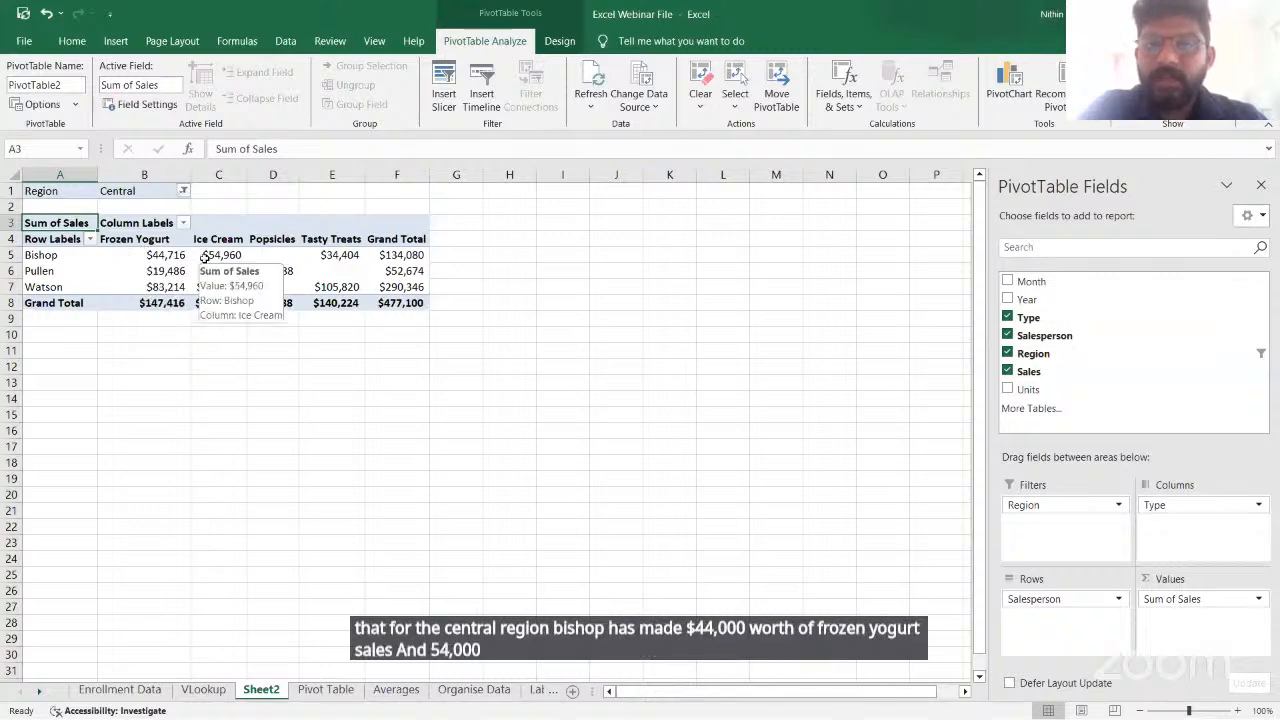
{"action": "mouse_move", "coordinate": [312, 260]}
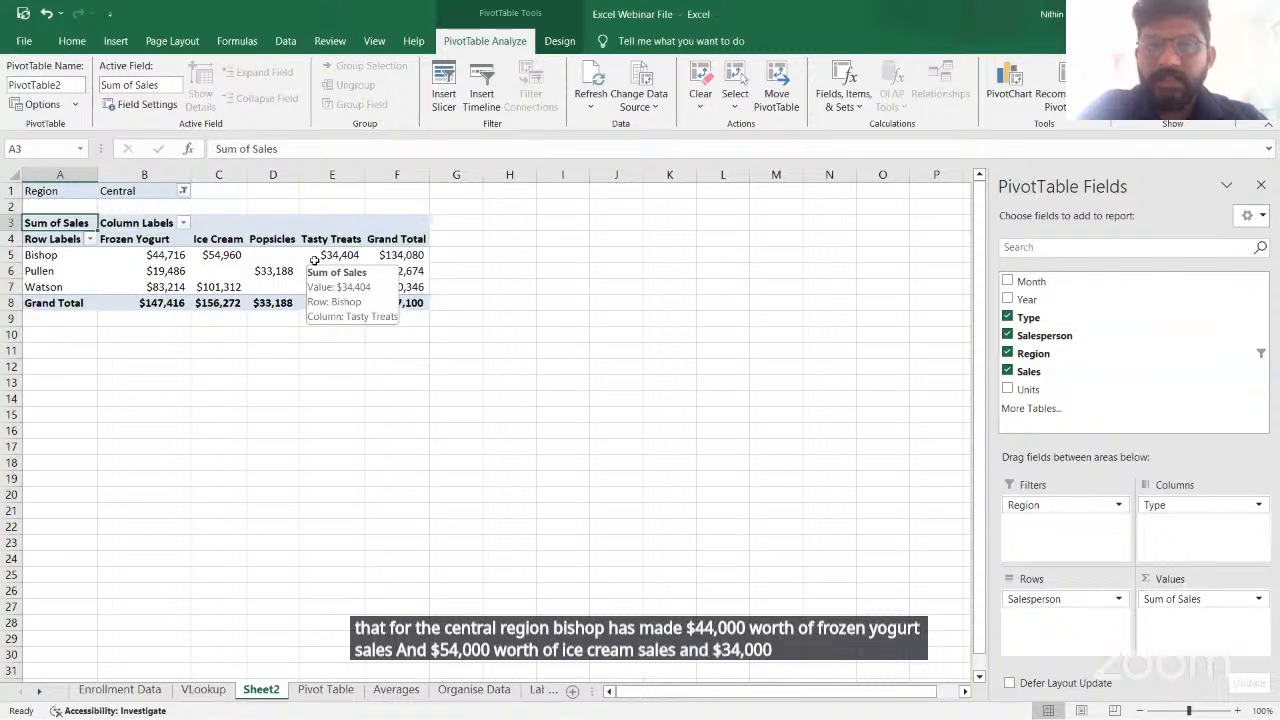
{"action": "mouse_move", "coordinate": [382, 256]}
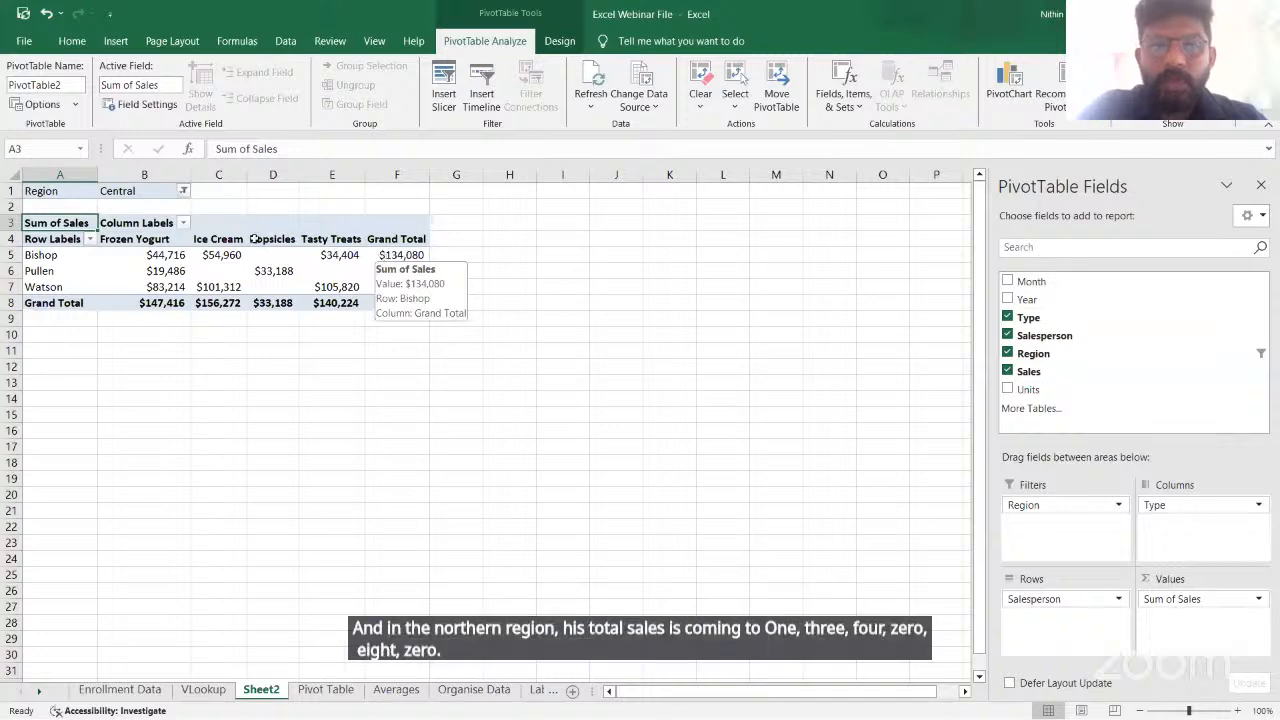
{"action": "left_click", "coordinate": [183, 191]}
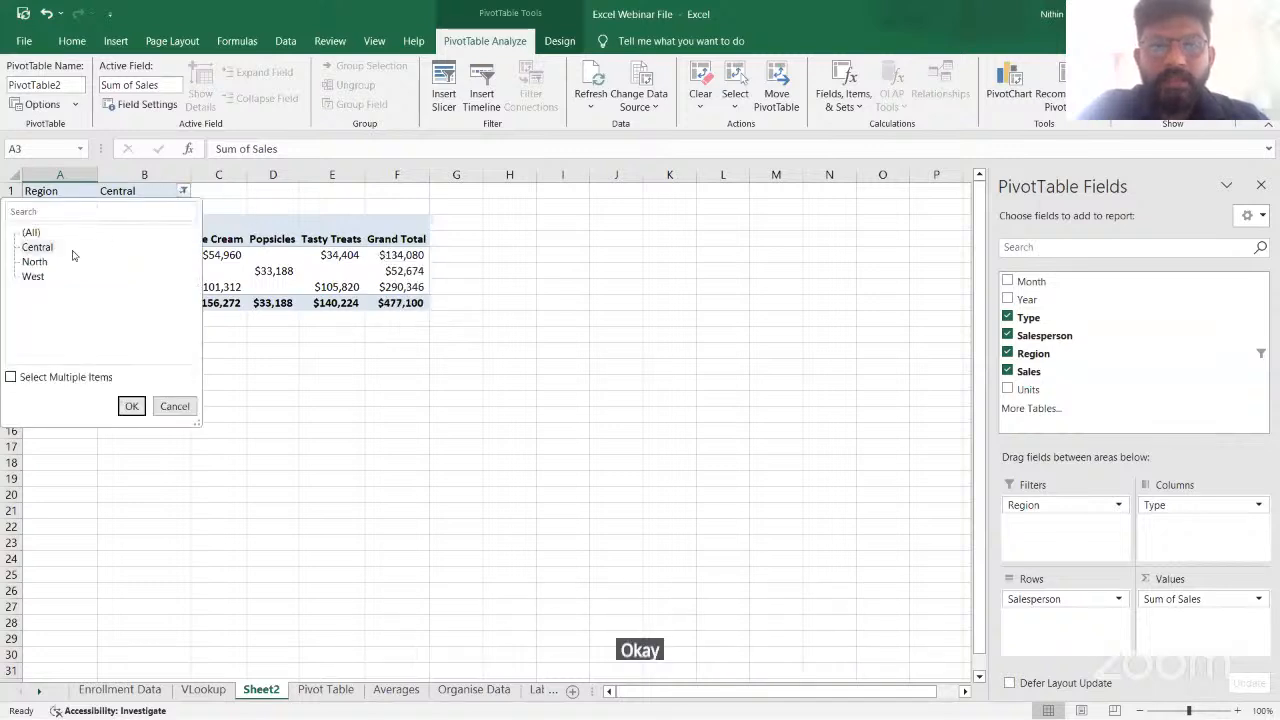
{"action": "left_click", "coordinate": [40, 263]}
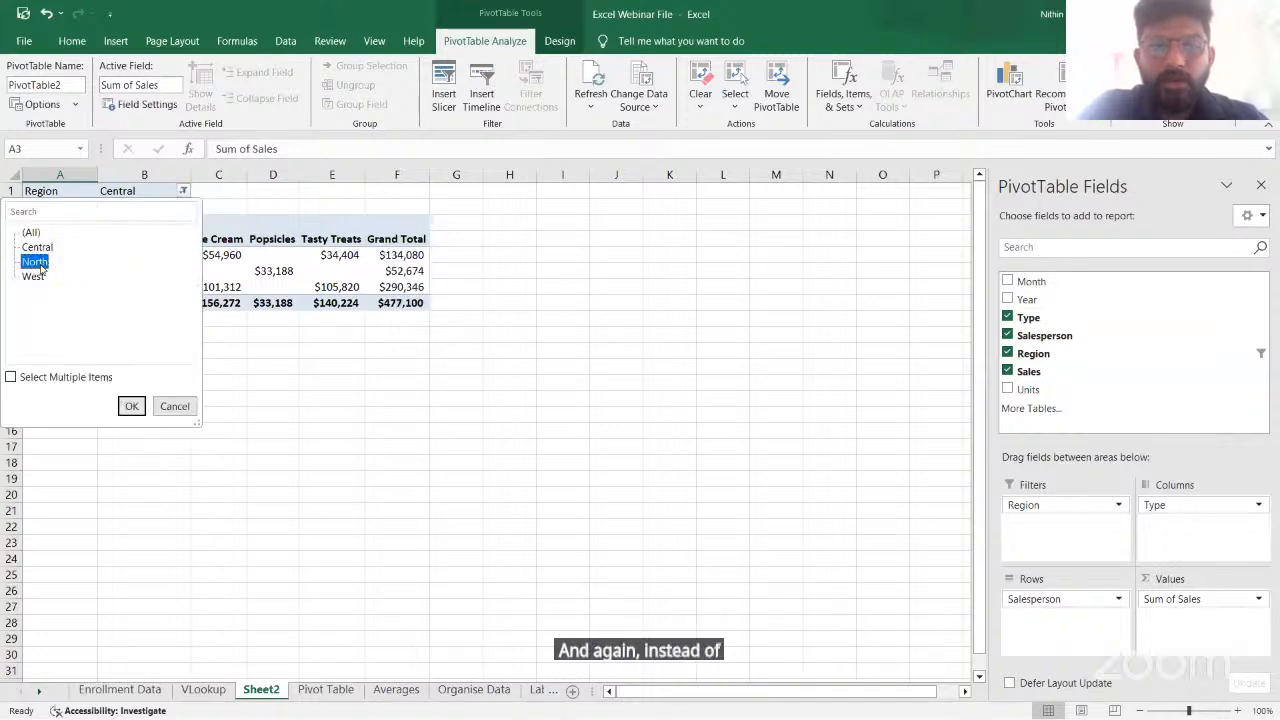
{"action": "left_click", "coordinate": [131, 405]}
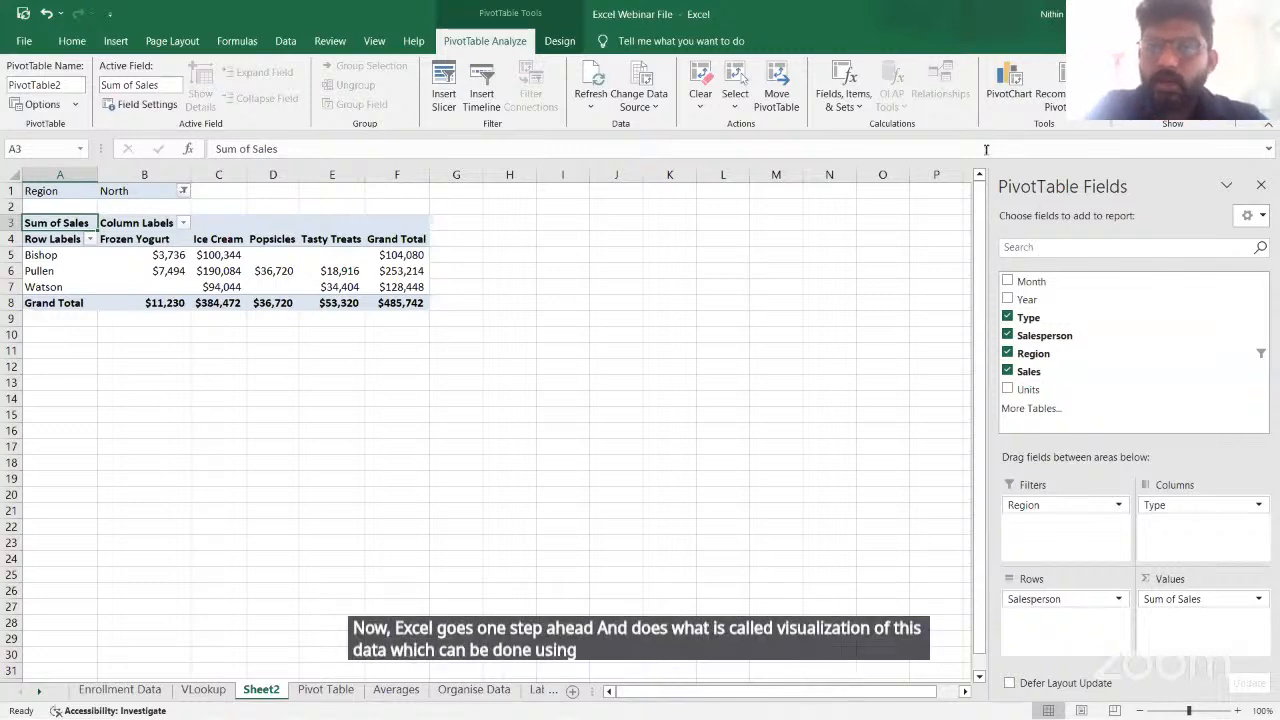
Insert a Clustered Column PivotChart from the PivotTable and place it in the empty area below the table
{"action": "left_click", "coordinate": [1007, 97]}
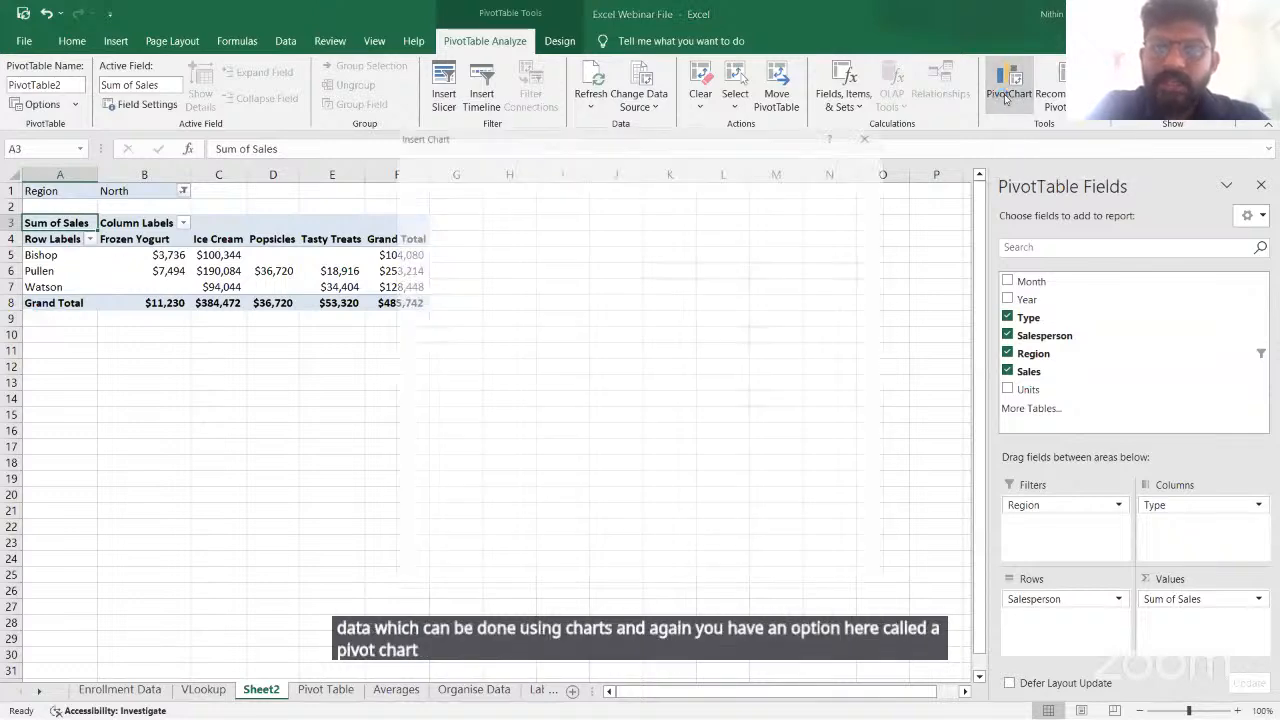
{"action": "mouse_move", "coordinate": [562, 280]}
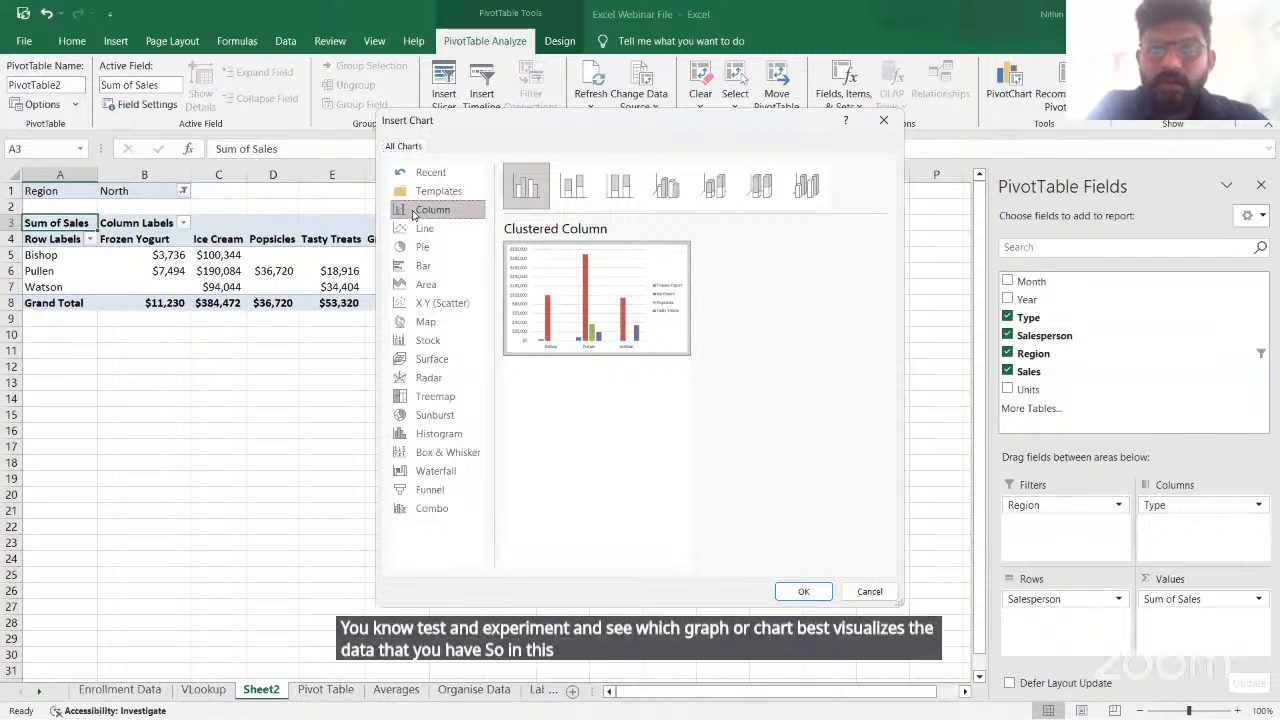
{"action": "left_click", "coordinate": [801, 592]}
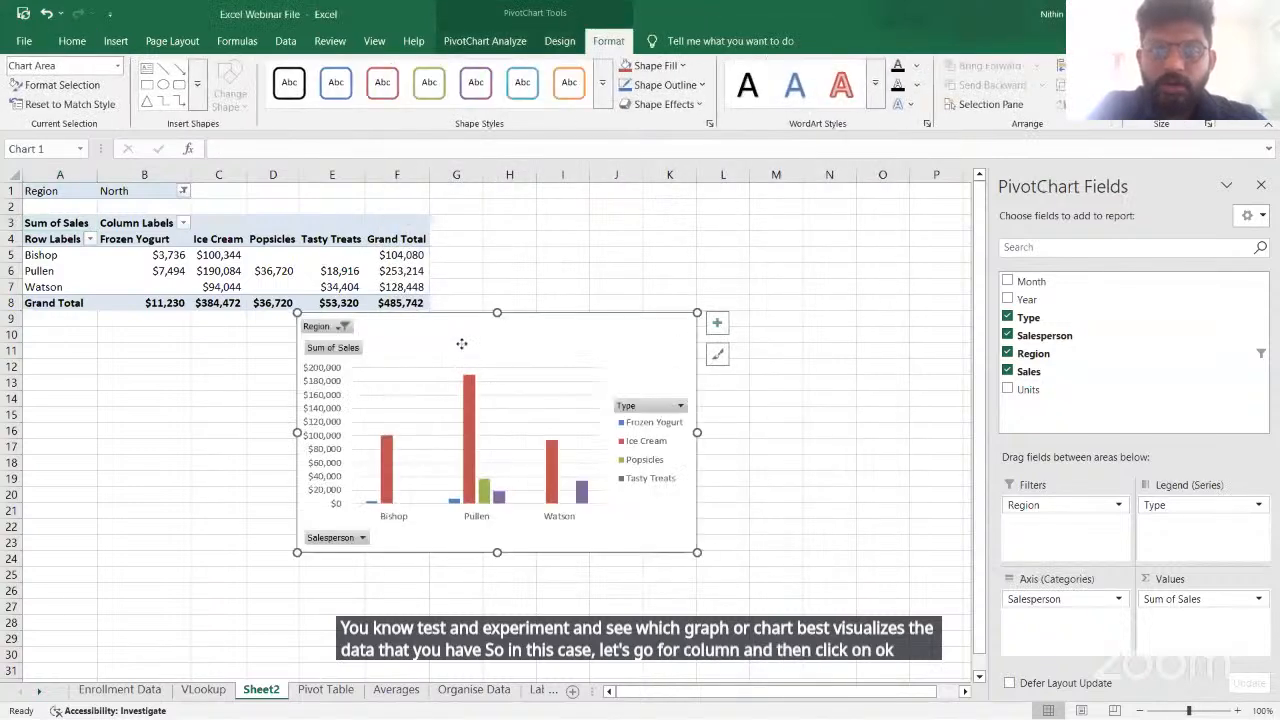
{"action": "left_click_drag", "start_coordinate": [461, 352], "coordinate": [501, 380]}
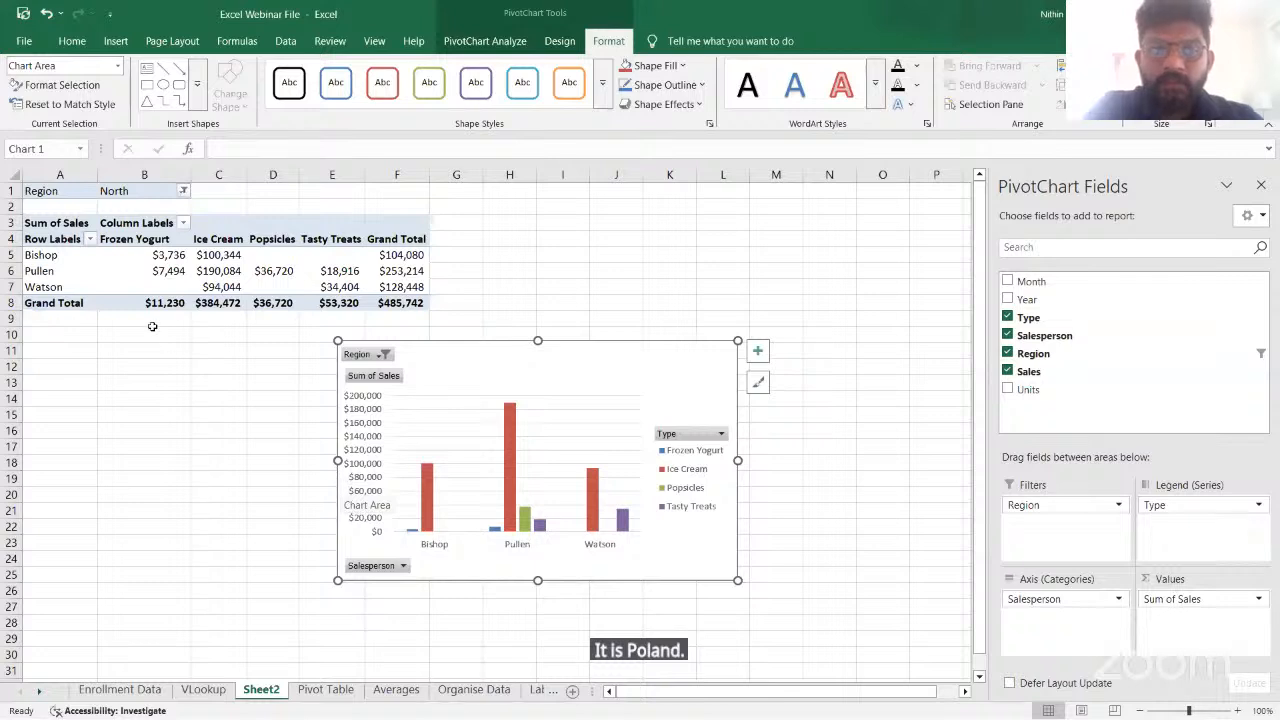
Reset the Region filter to (All) so the PivotTable and chart cover every region
{"action": "left_click", "coordinate": [183, 190]}
{"action": "left_click", "coordinate": [30, 236]}
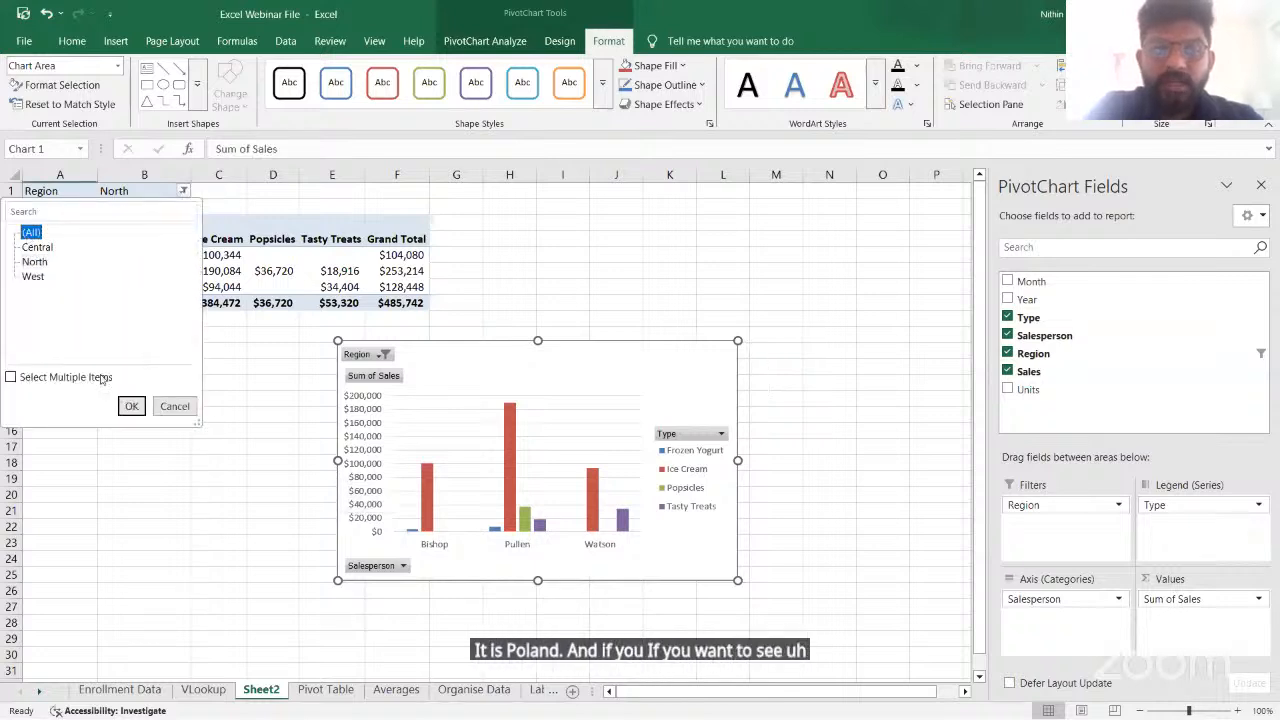
{"action": "left_click", "coordinate": [122, 406]}
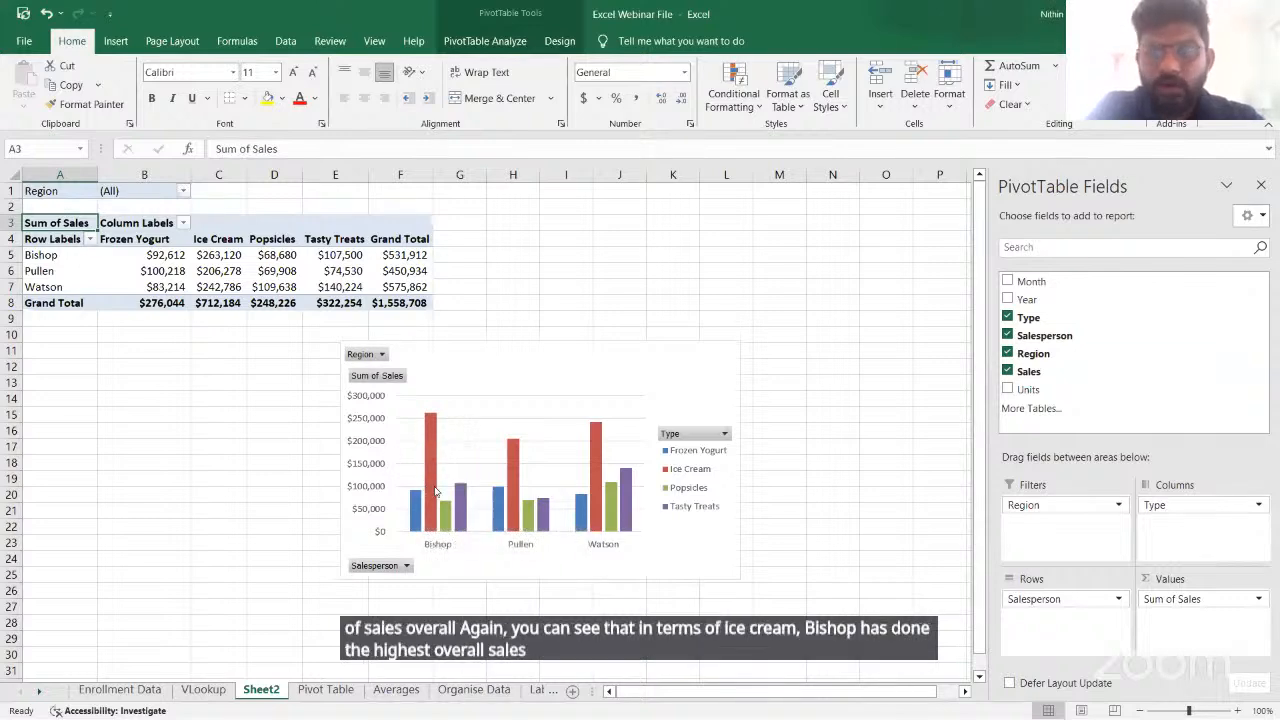
{"action": "mouse_move", "coordinate": [435, 490]}
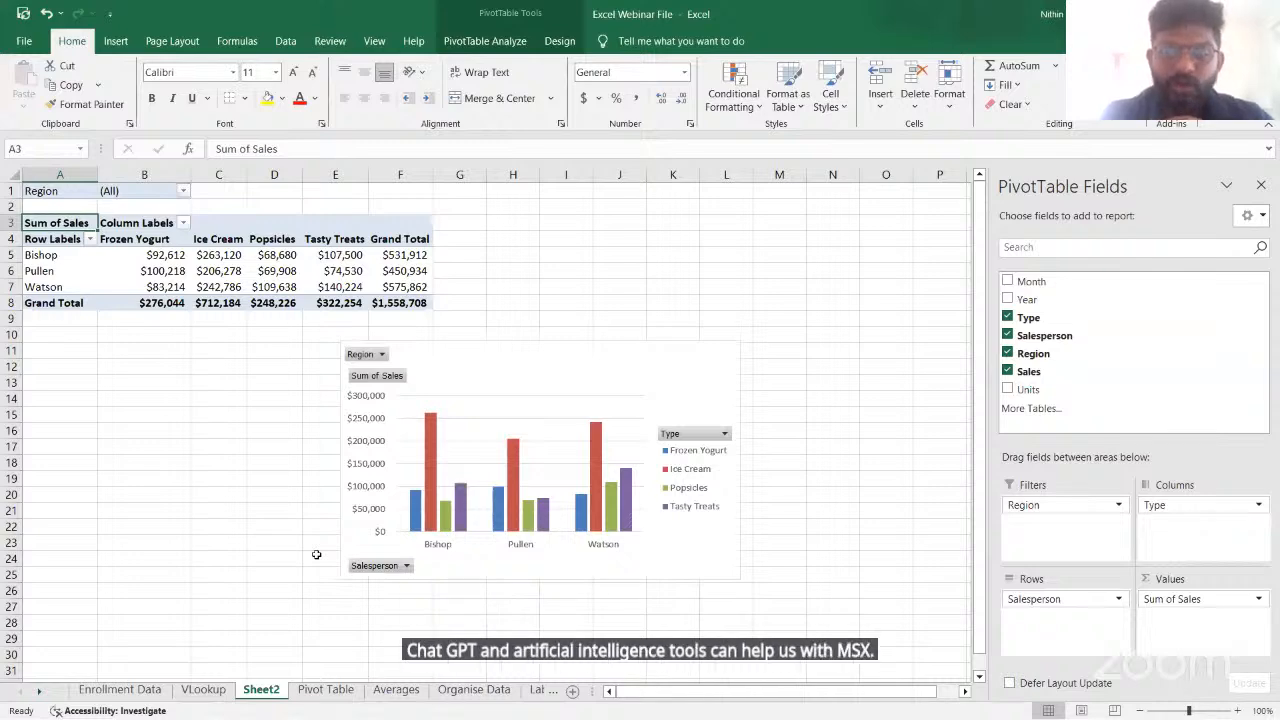
Open the Averages sheet, and copy the prompt under "Averages:" from the ChatGPT Queries document in Google Docs
{"action": "left_click", "coordinate": [395, 690]}
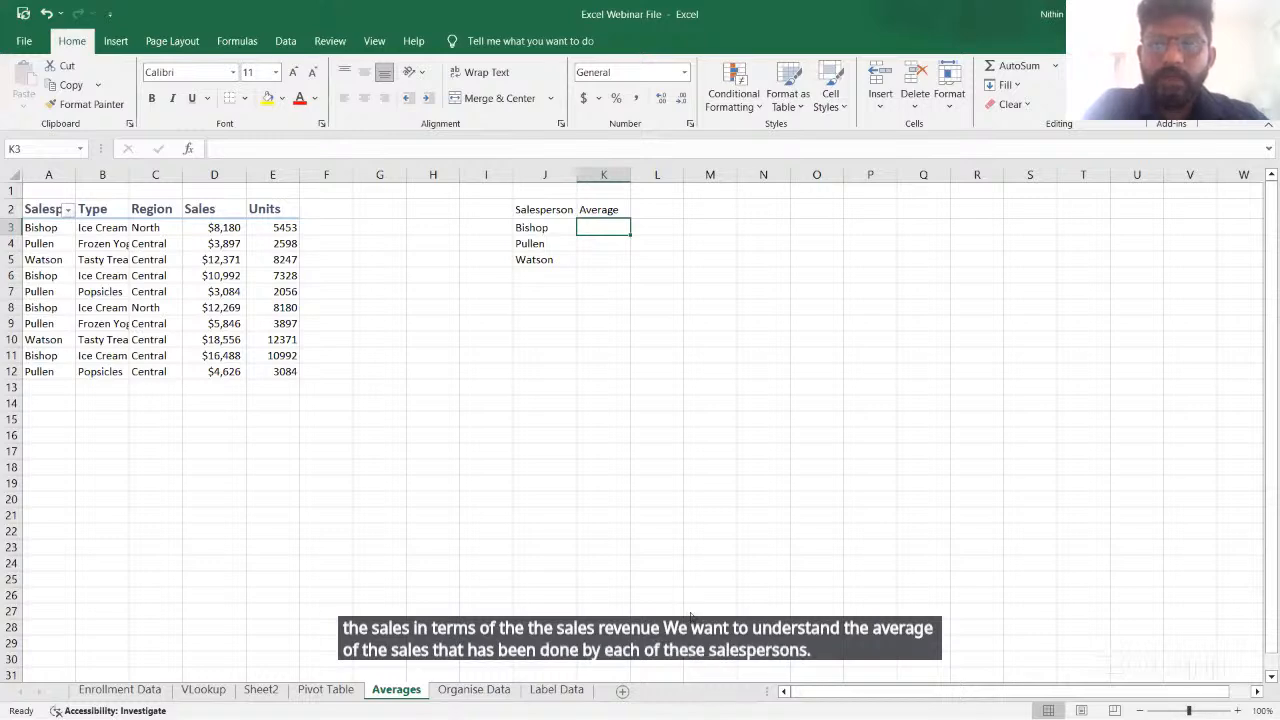
{"action": "key", "text": "alt+Tab"}
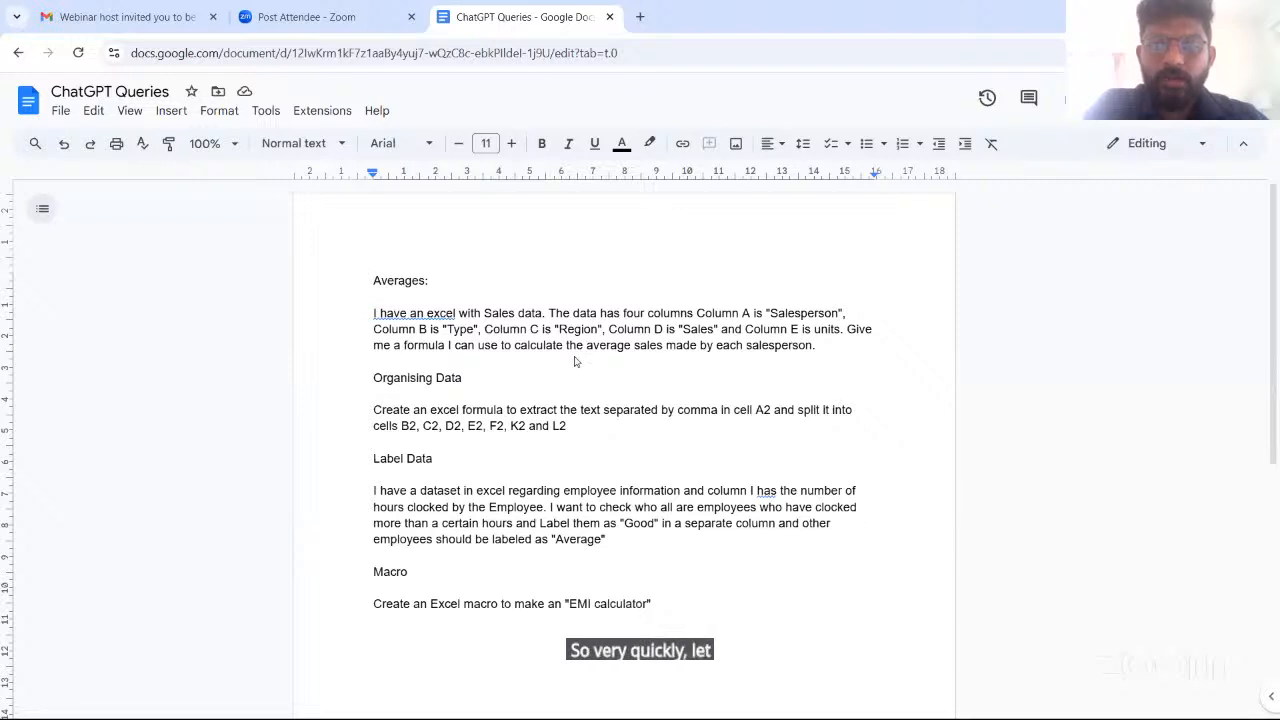
{"action": "left_click_drag", "start_coordinate": [816, 346], "coordinate": [416, 299]}
{"action": "key", "text": "ctrl+c"}
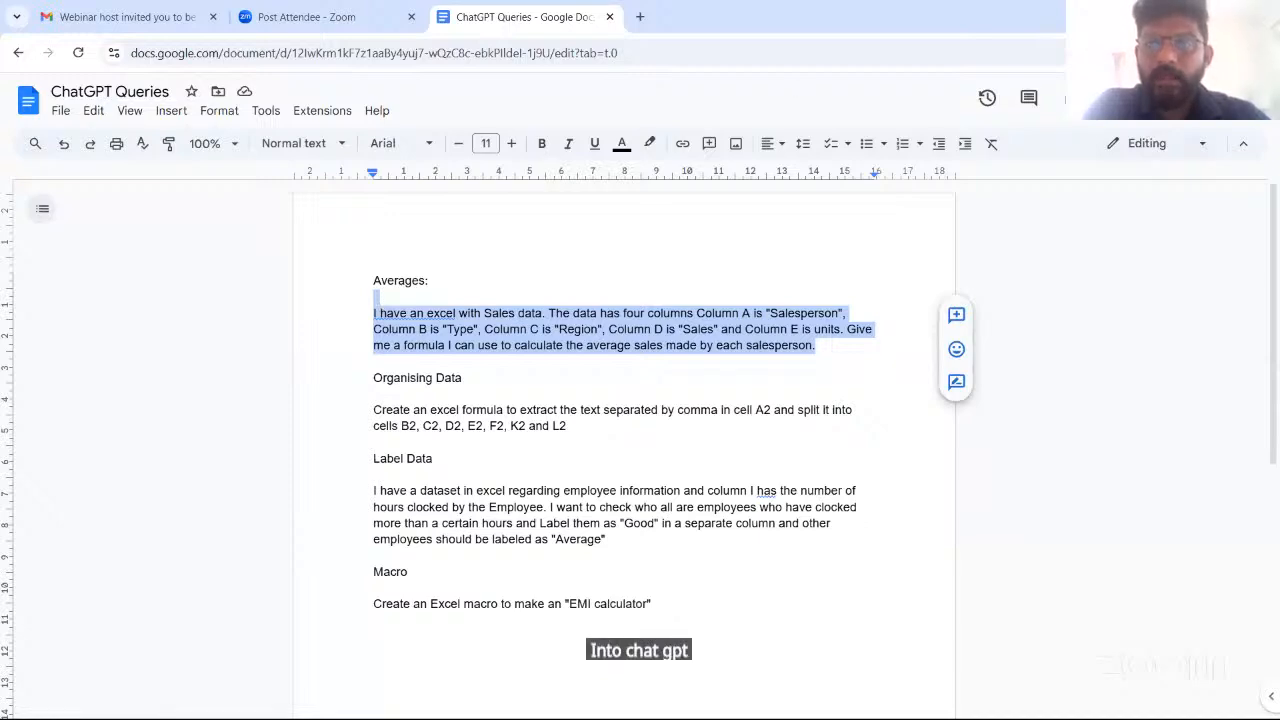
Switch to ChatGPT and send the copied prompt asking for a formula for the average sales by each salesperson
{"action": "left_click", "coordinate": [1180, 15]}
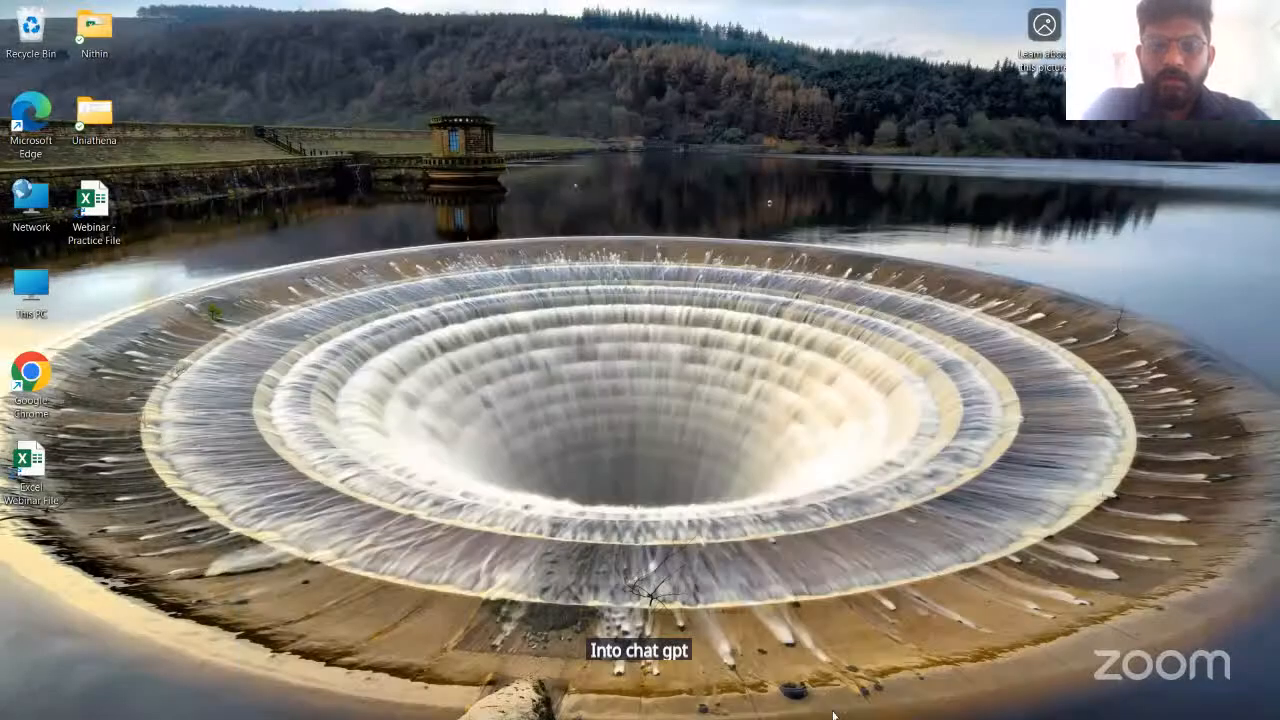
{"action": "mouse_move", "coordinate": [812, 706]}
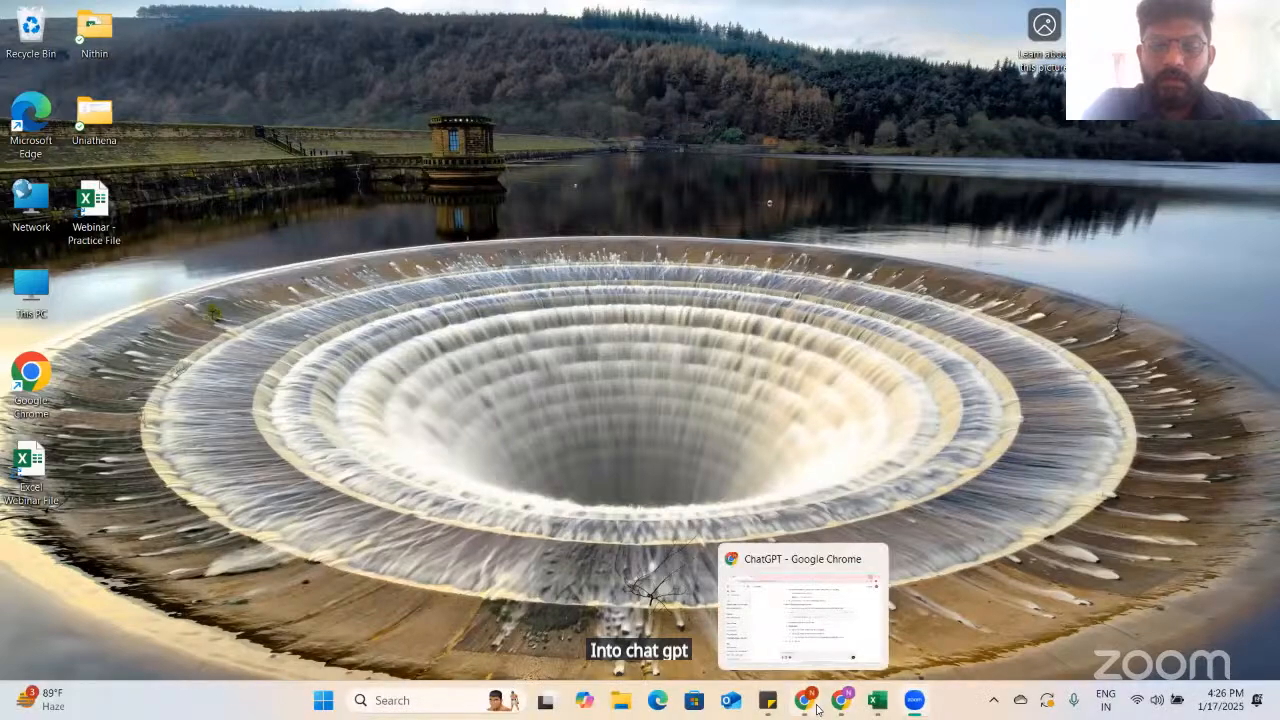
{"action": "left_click", "coordinate": [812, 618]}
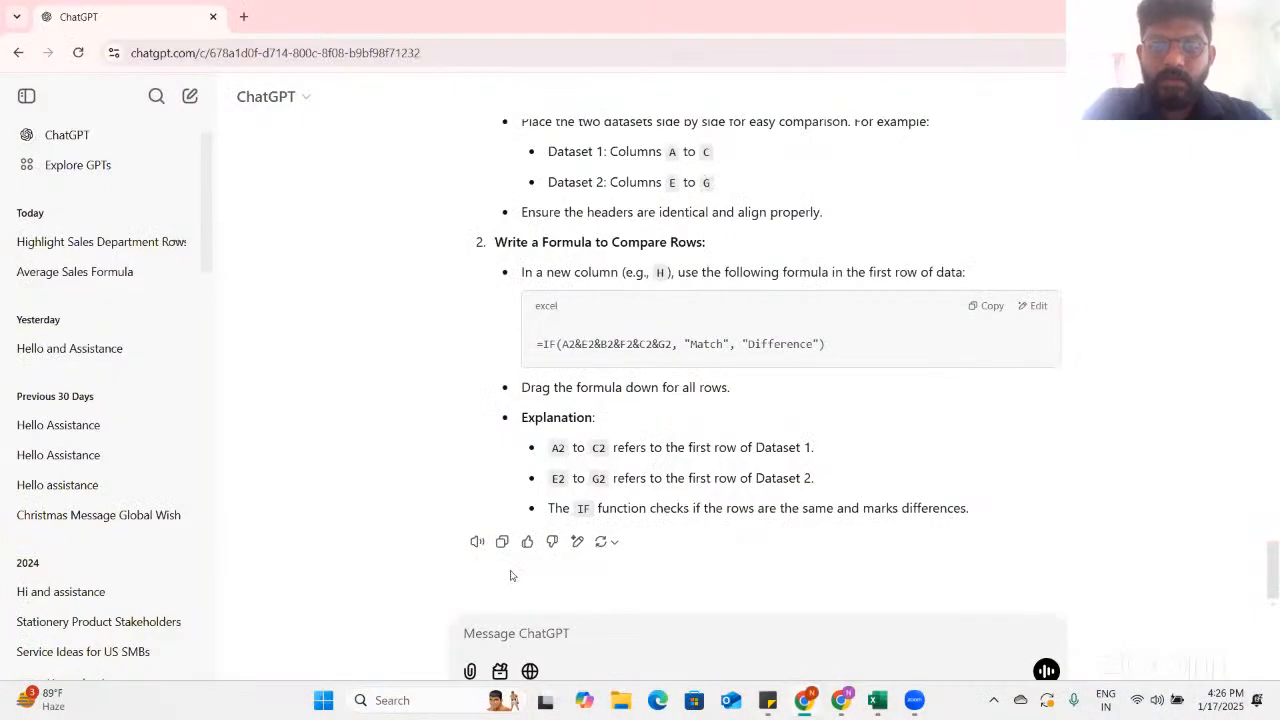
{"action": "left_click", "coordinate": [514, 637]}
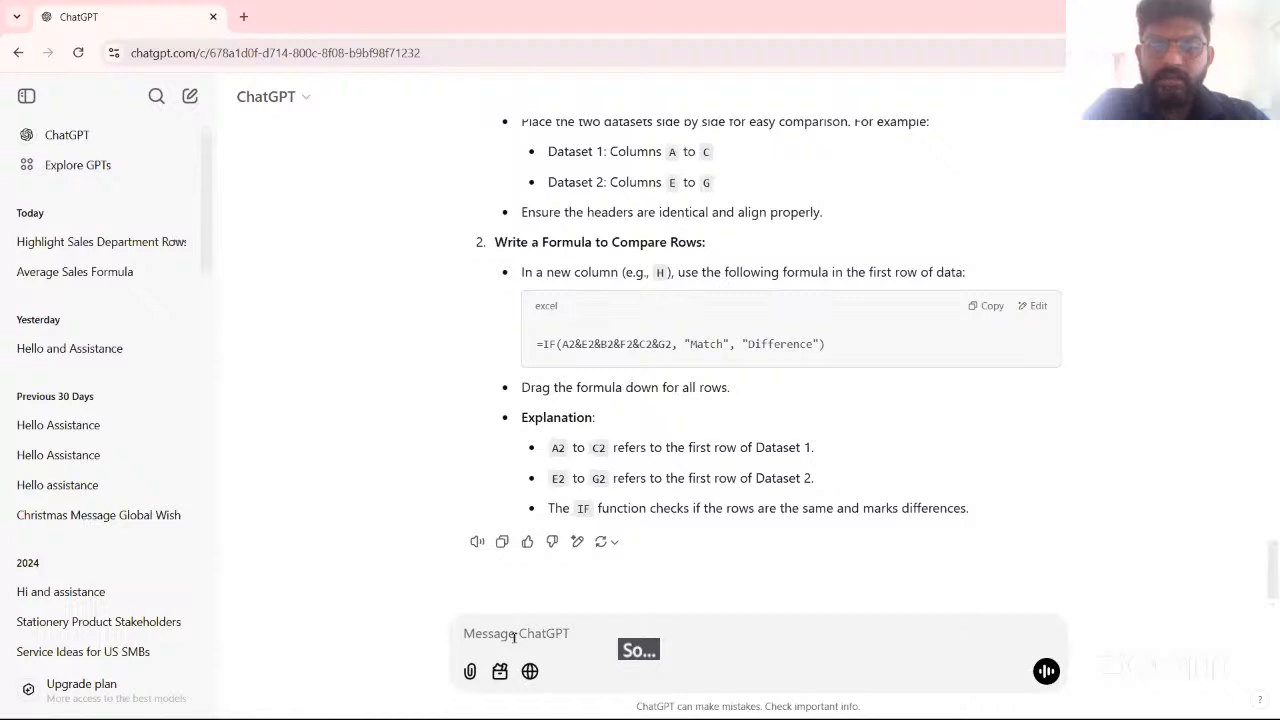
{"action": "key", "text": "ctrl+v"}
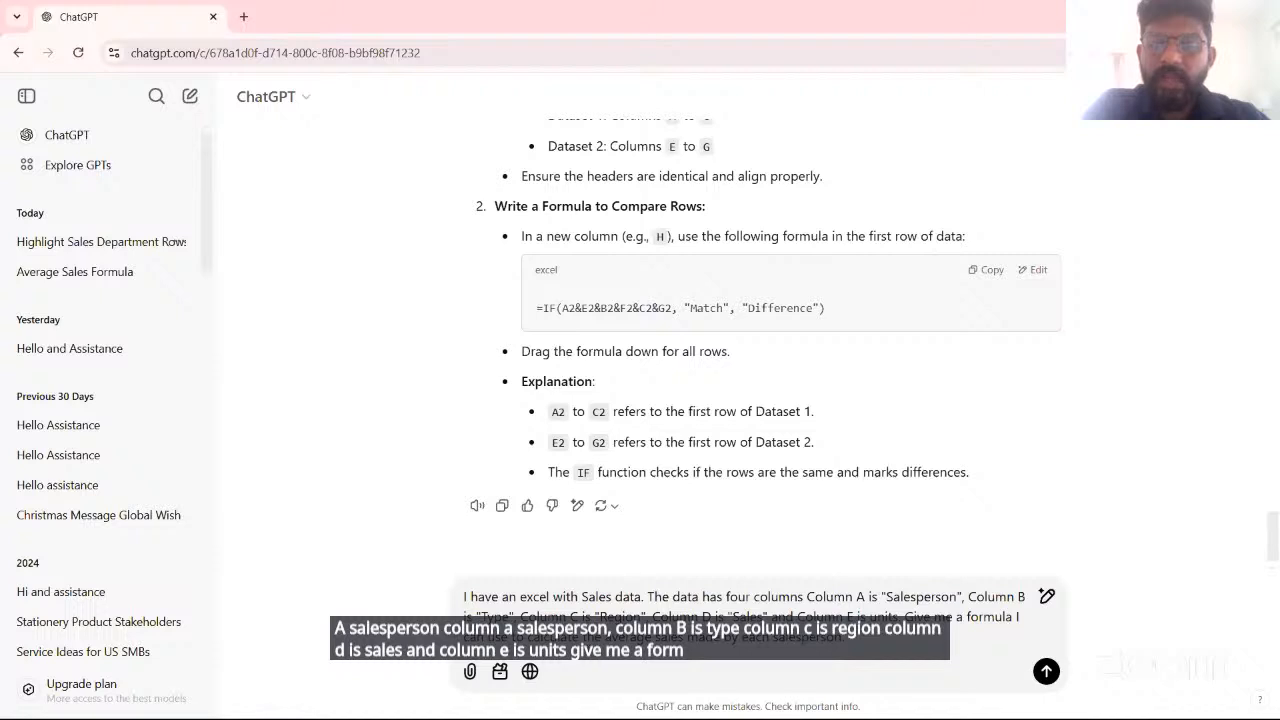
{"action": "left_click", "coordinate": [1046, 672]}
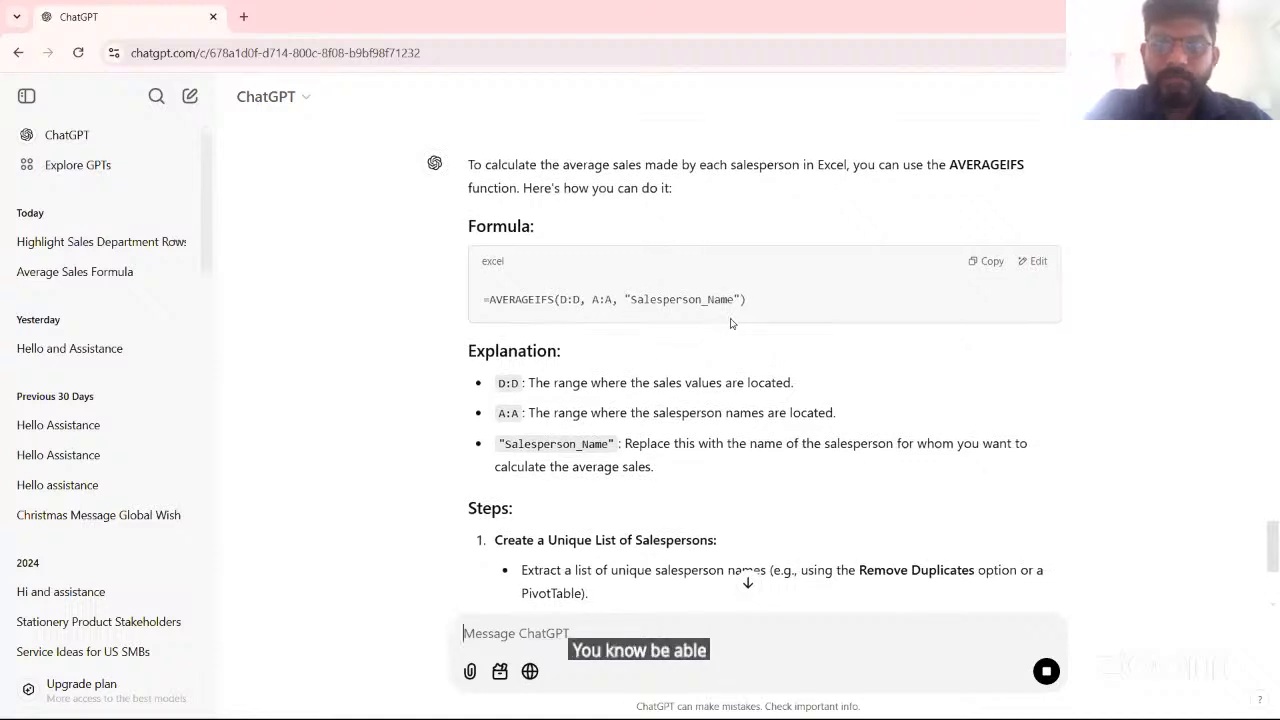
Copy the suggested formula =AVERAGEIFS(D:D, A:A, "Salesperson_Name") and paste it into cell K3 of the Averages sheet in Excel
{"action": "left_click_drag", "start_coordinate": [741, 300], "coordinate": [844, 307]}
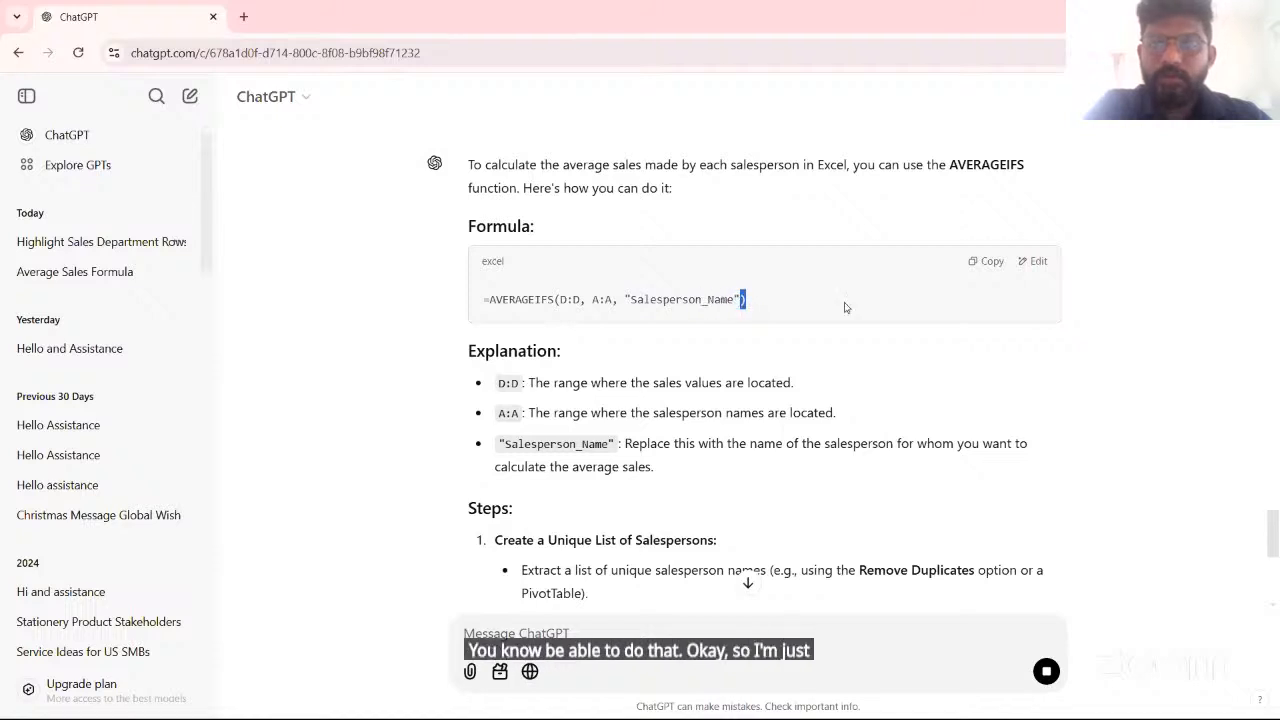
{"action": "left_click", "coordinate": [996, 266]}
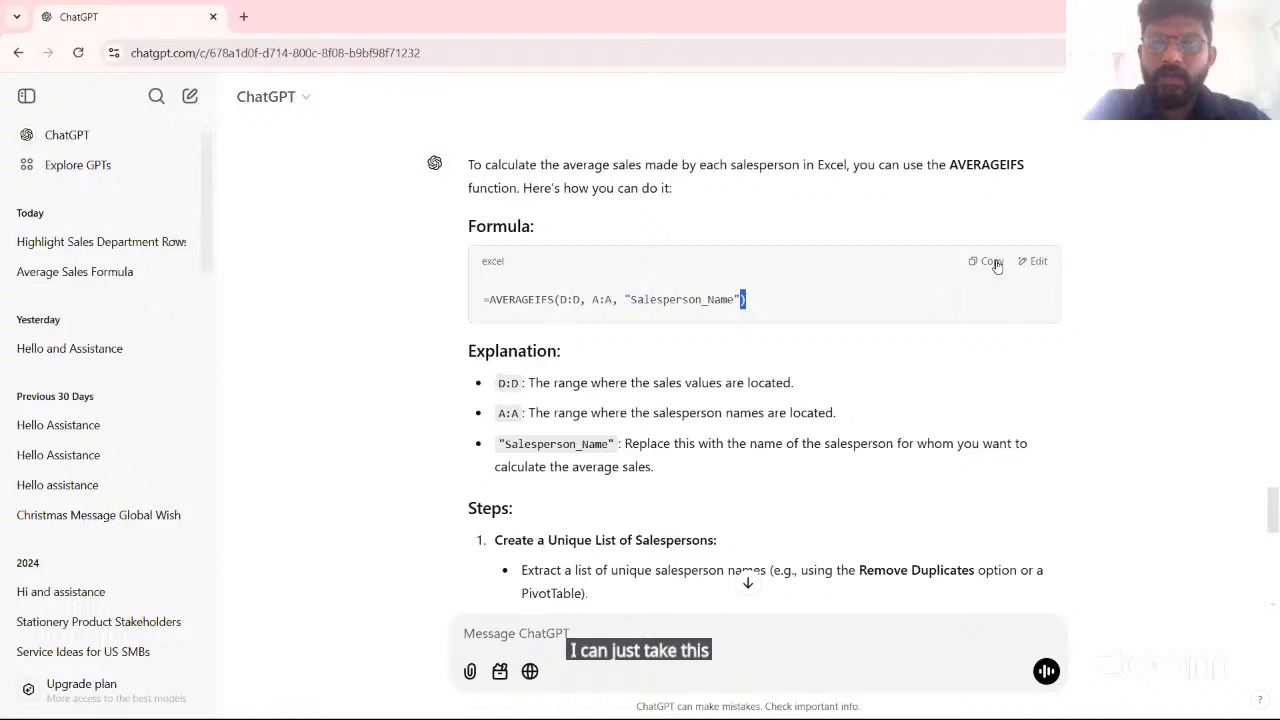
{"action": "mouse_move", "coordinate": [877, 712]}
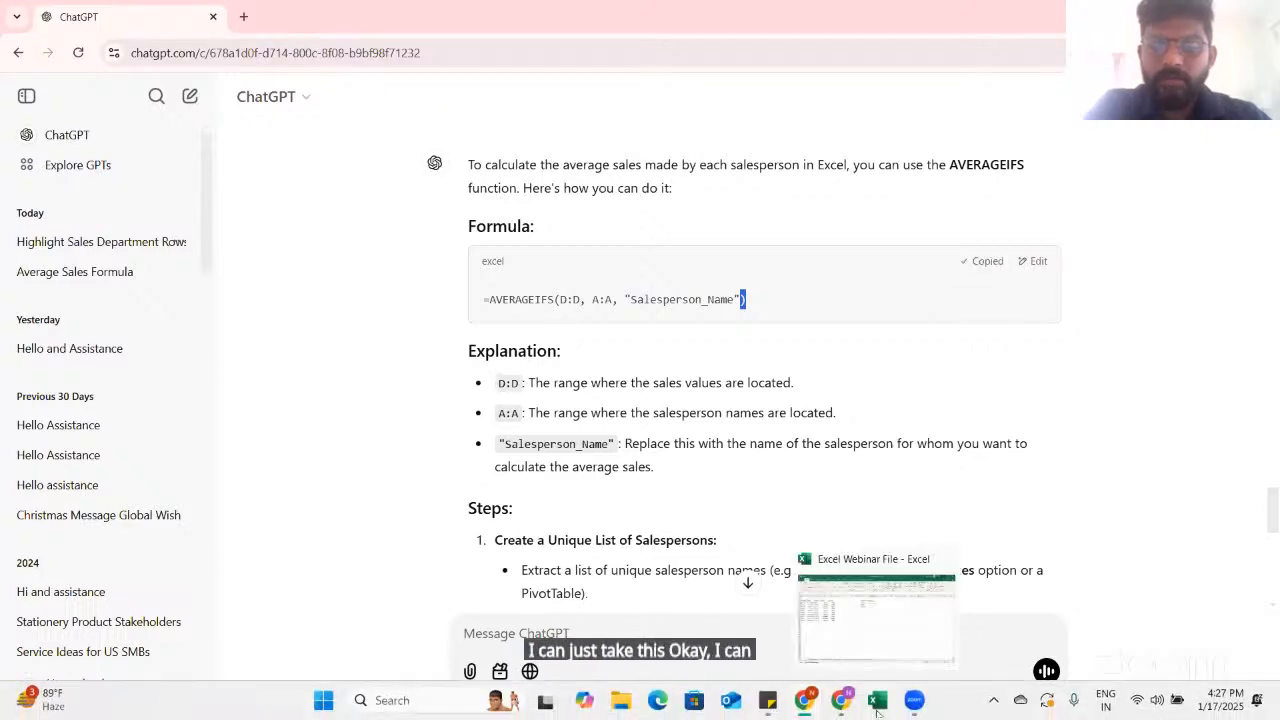
{"action": "left_click", "coordinate": [866, 634]}
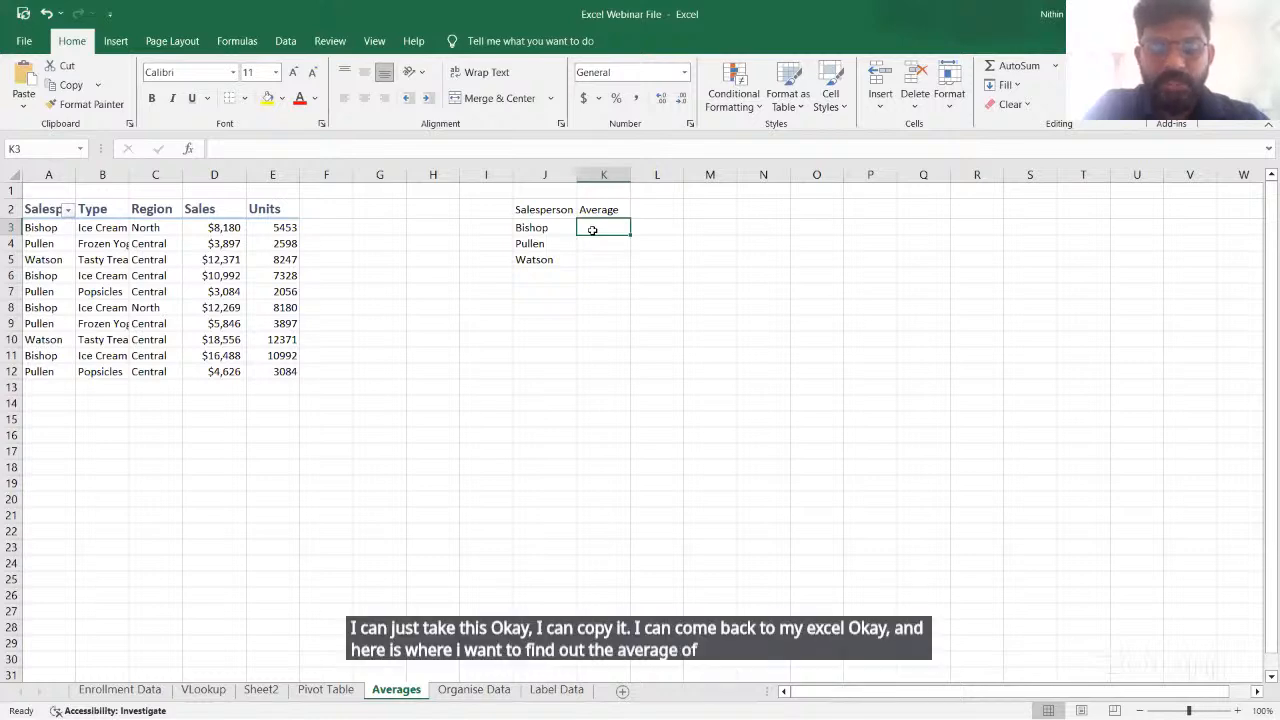
{"action": "key", "text": "ctrl+v"}
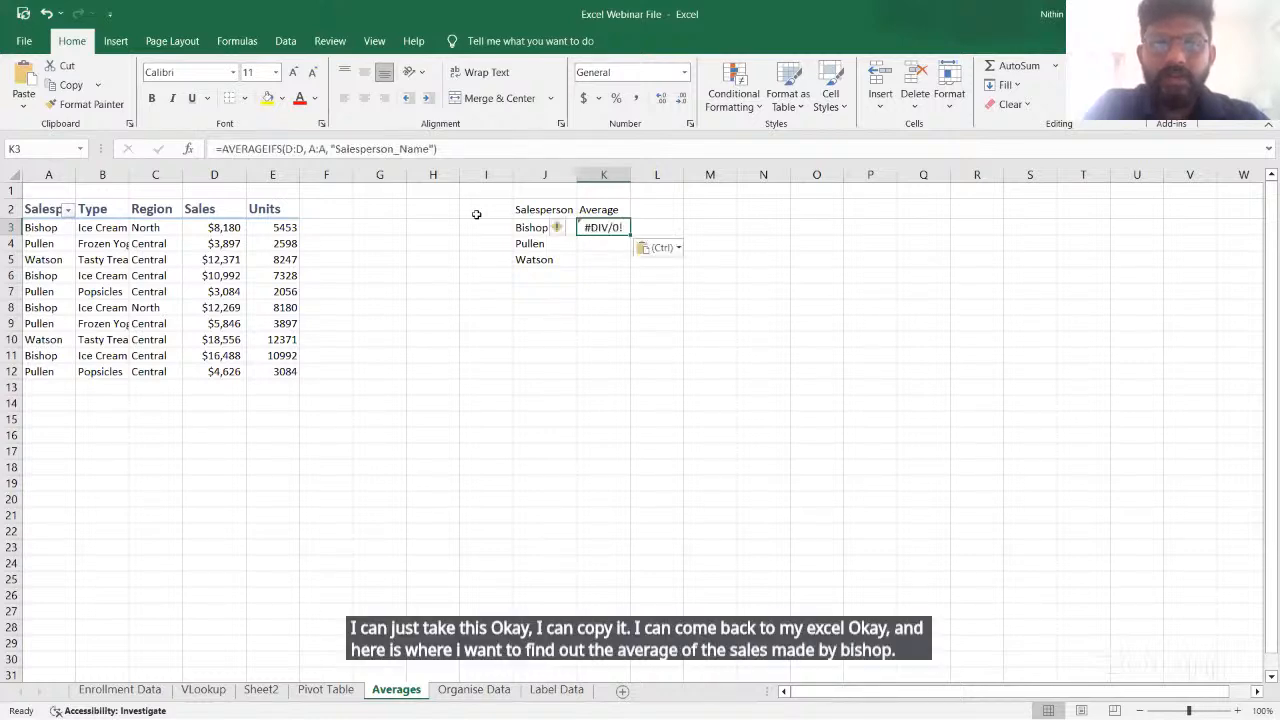
Remove the placeholder text Salesperson_Name from between the quotes in the AVERAGEIFS formula in K3
{"action": "left_click", "coordinate": [428, 149]}
{"action": "key", "text": "BackSpace"}
{"action": "key", "text": "BackSpace"}
{"action": "key", "text": "BackSpace"}
{"action": "key", "text": "BackSpace"}
{"action": "key", "text": "BackSpace"}
{"action": "key", "text": "BackSpace"}
{"action": "key", "text": "BackSpace"}
{"action": "key", "text": "BackSpace"}
{"action": "key", "text": "BackSpace"}
{"action": "key", "text": "BackSpace"}
{"action": "key", "text": "BackSpace"}
{"action": "key", "text": "BackSpace"}
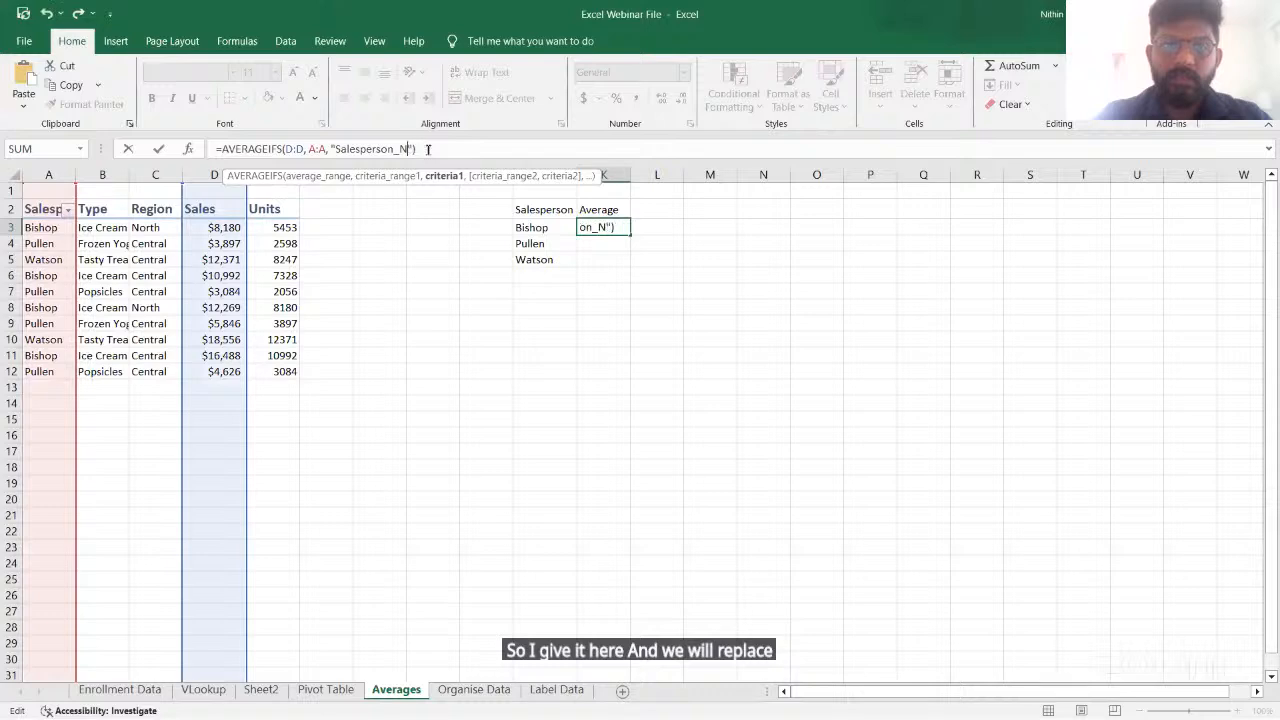
{"action": "key", "text": "BackSpace"}
{"action": "key", "text": "BackSpace"}
{"action": "key", "text": "BackSpace"}
{"action": "key", "text": "BackSpace"}
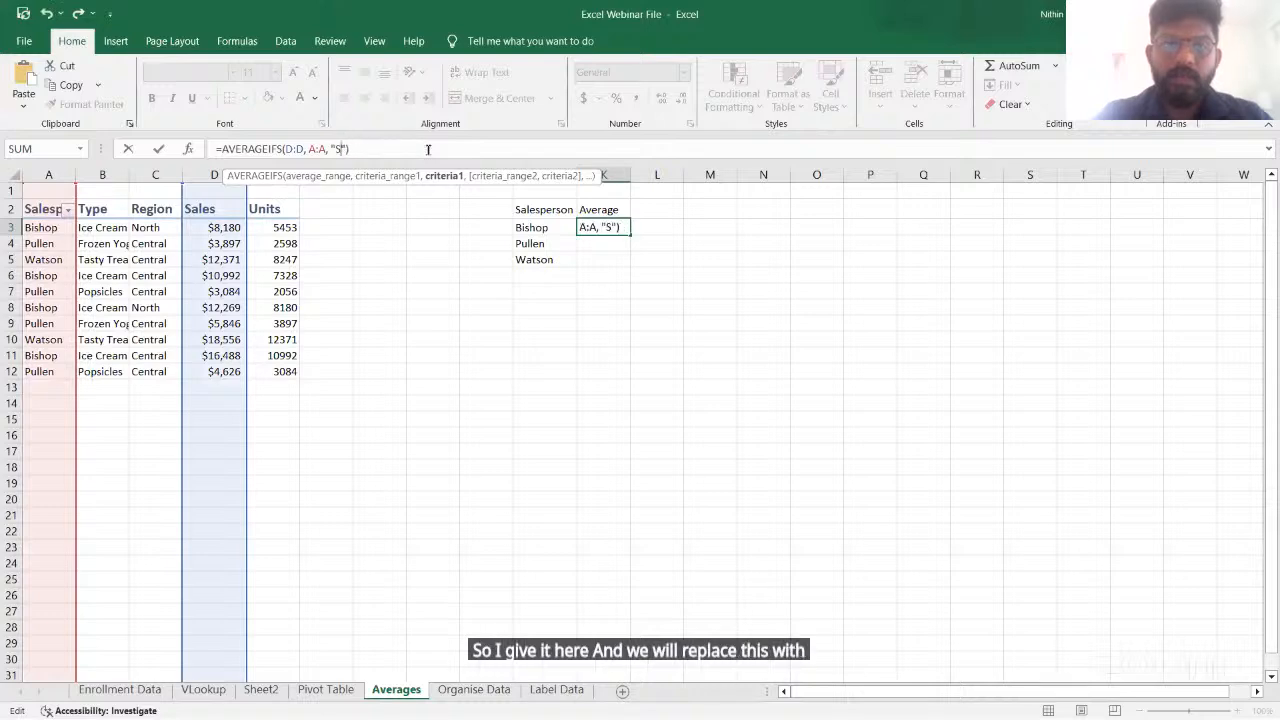
Enter the salesperson's name shown in J3 as the quoted criterion of the AVERAGEIFS formula in K3
{"action": "left_click", "coordinate": [529, 226]}
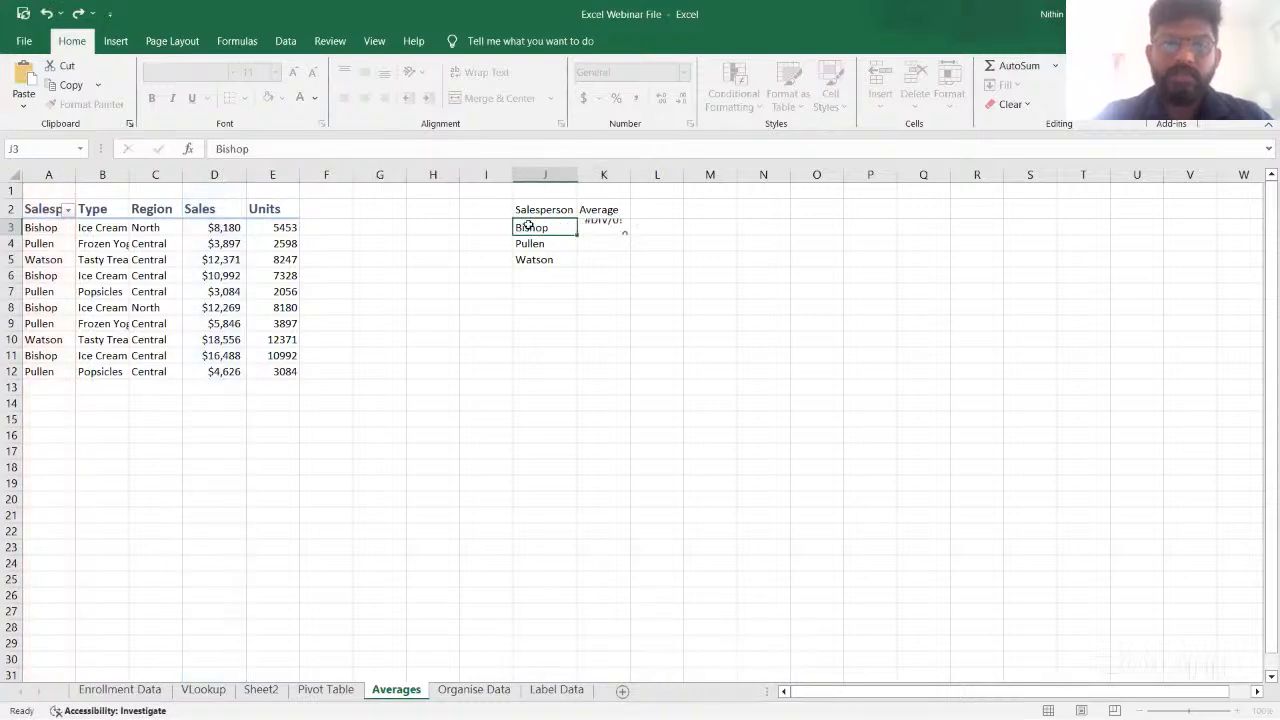
{"action": "left_click", "coordinate": [590, 226]}
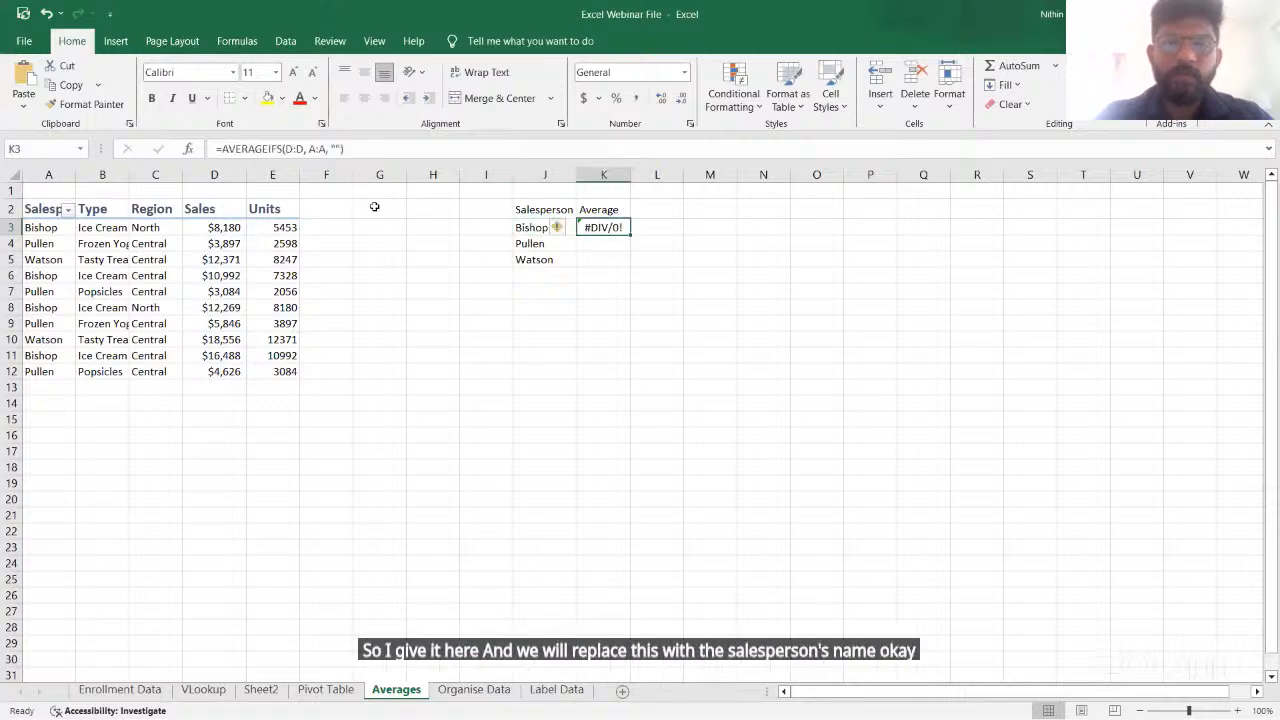
{"action": "left_click", "coordinate": [337, 148]}
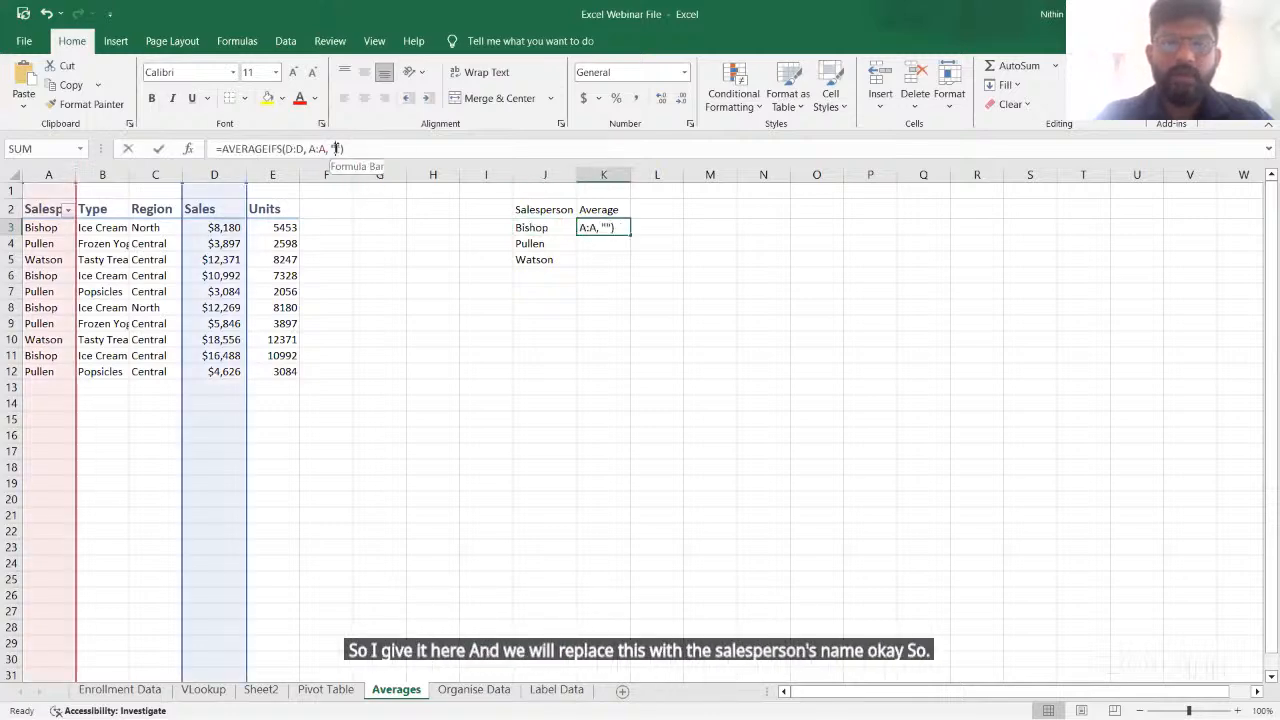
{"action": "left_click", "coordinate": [550, 228]}
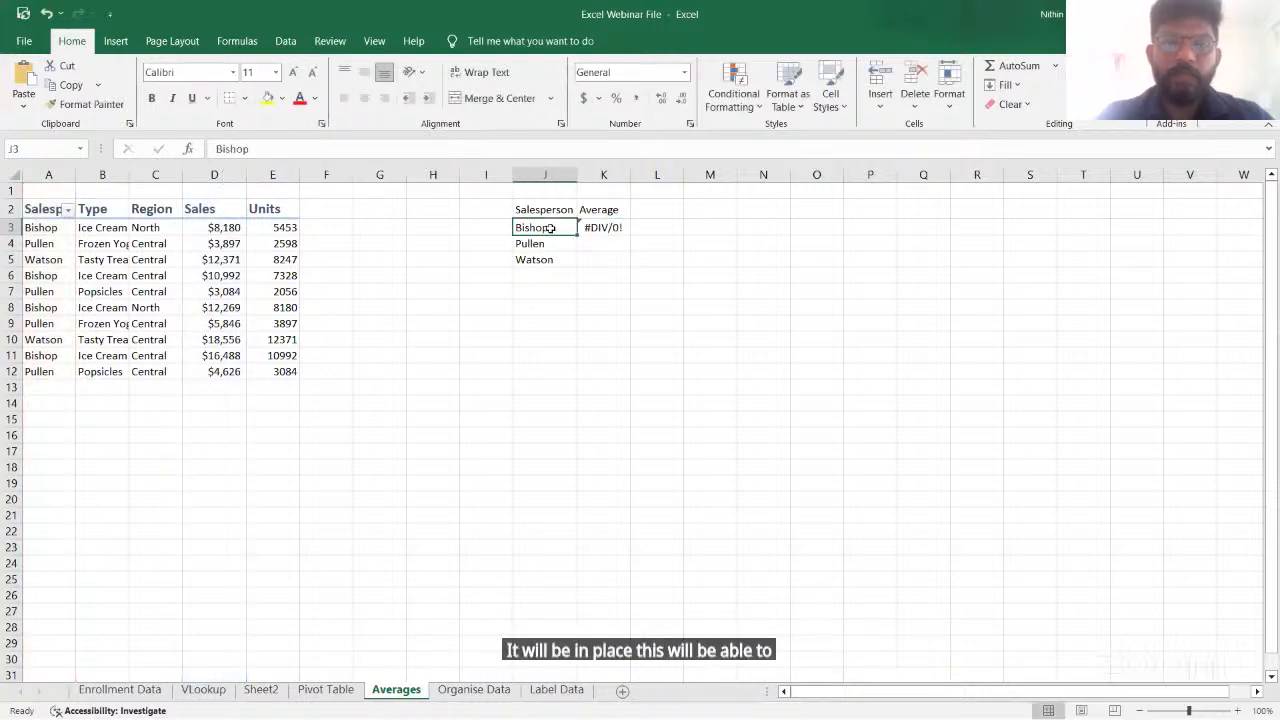
{"action": "left_click", "coordinate": [609, 227]}
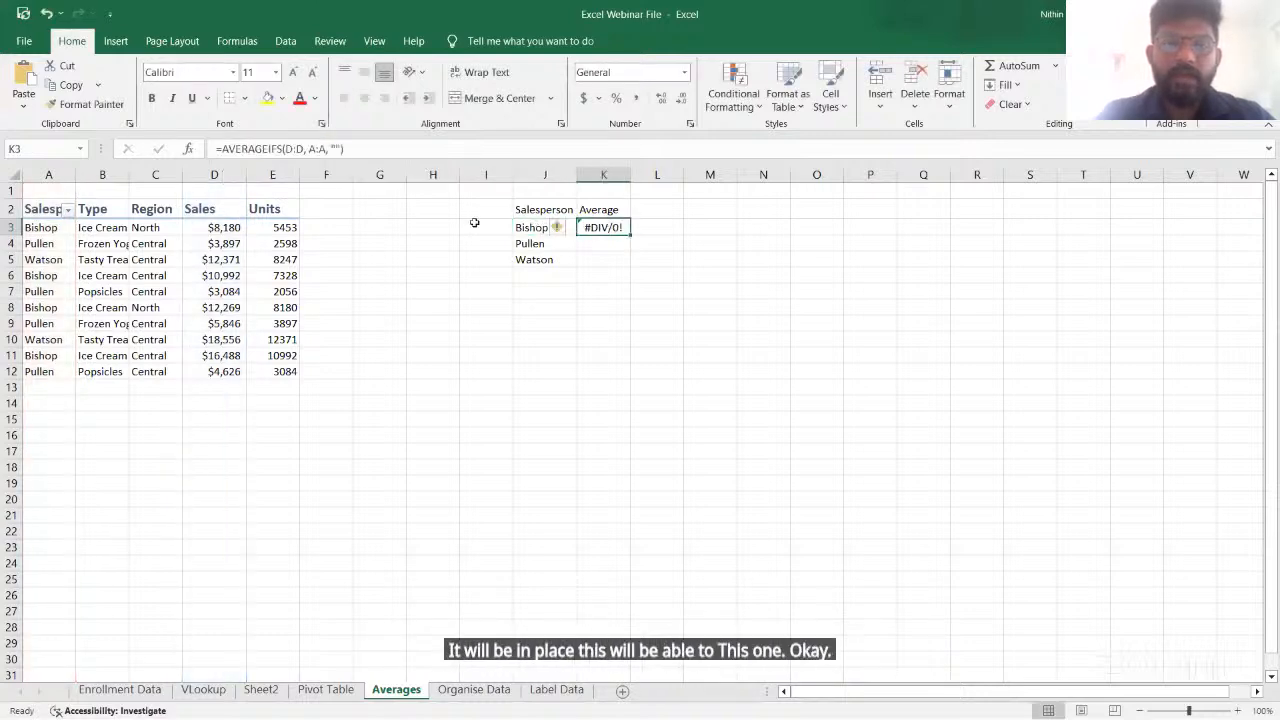
{"action": "left_click", "coordinate": [337, 148]}
{"action": "type", "text": "B"}
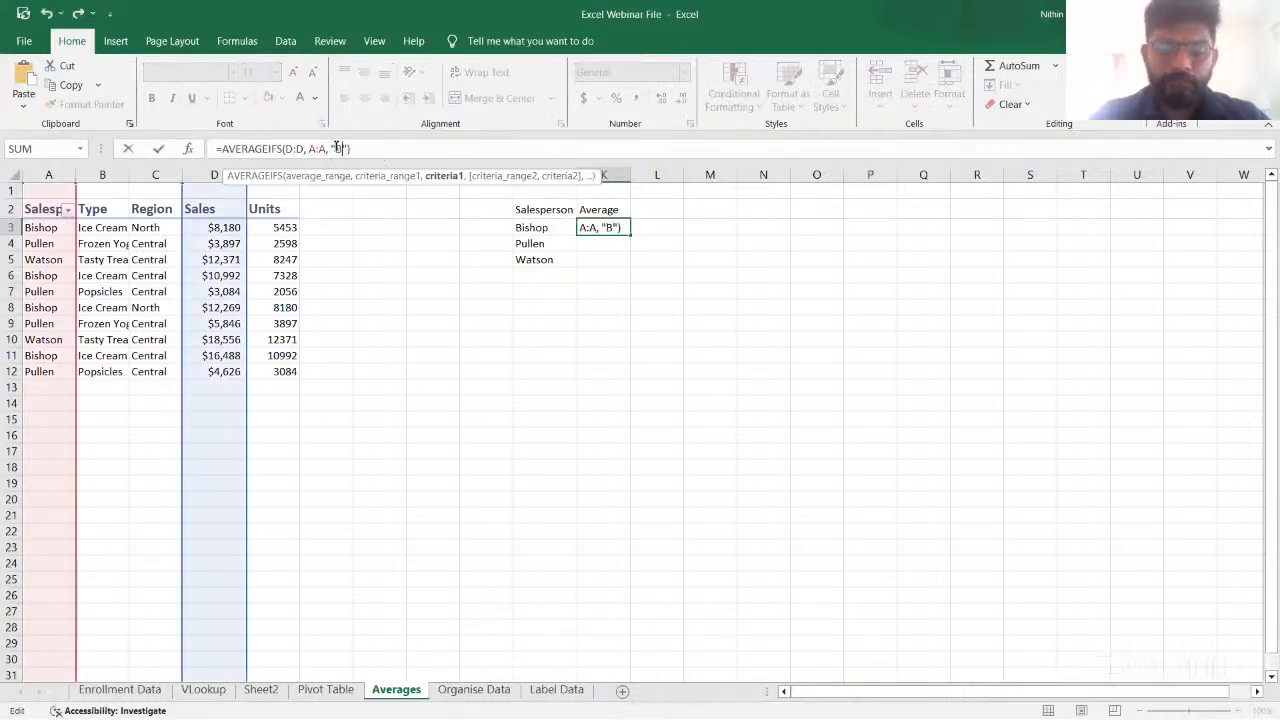
{"action": "type", "text": "ish"}
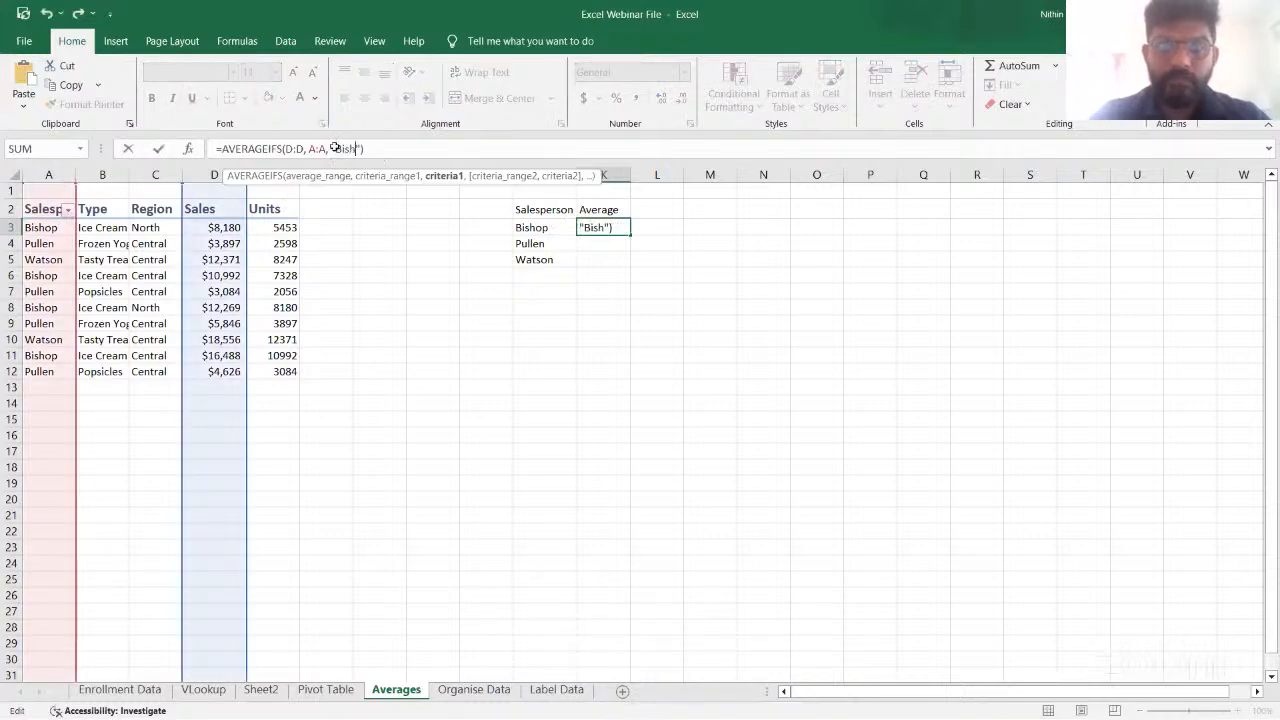
{"action": "type", "text": "op"}
{"action": "key", "text": "Return"}
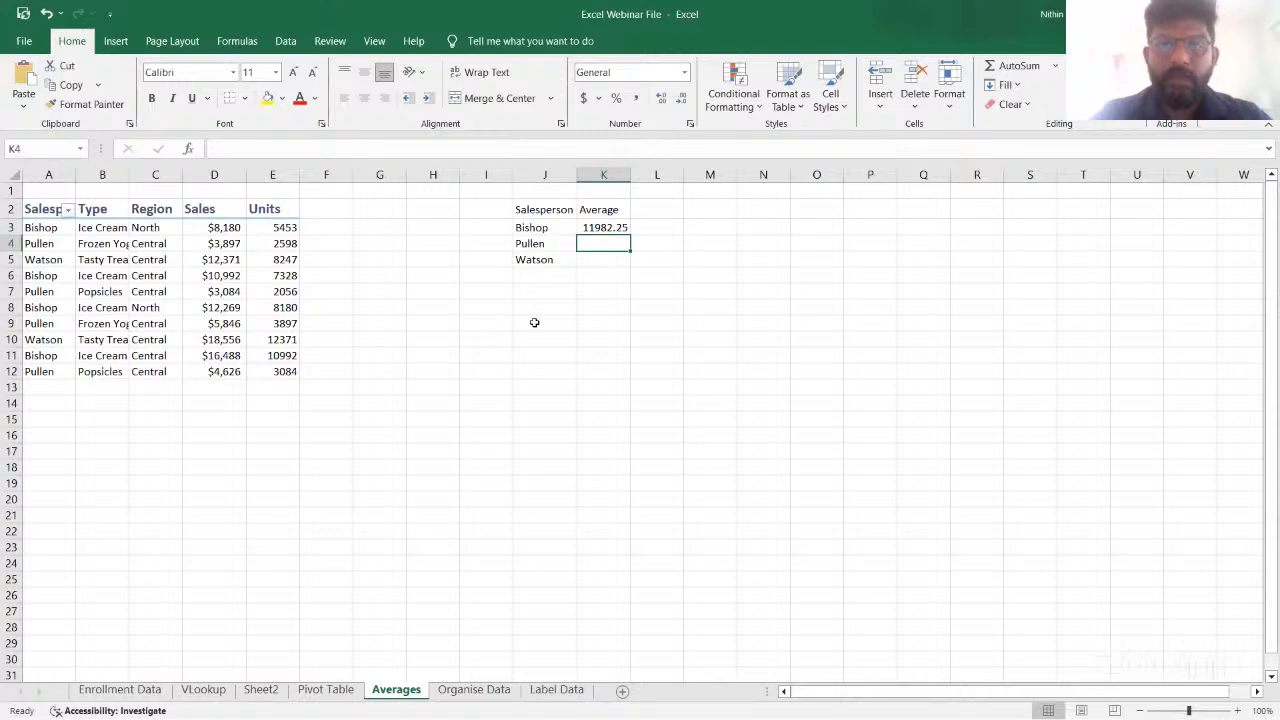
Copy the AVERAGEIFS formula from K3 into K4 for the second salesperson
{"action": "left_click", "coordinate": [584, 228]}
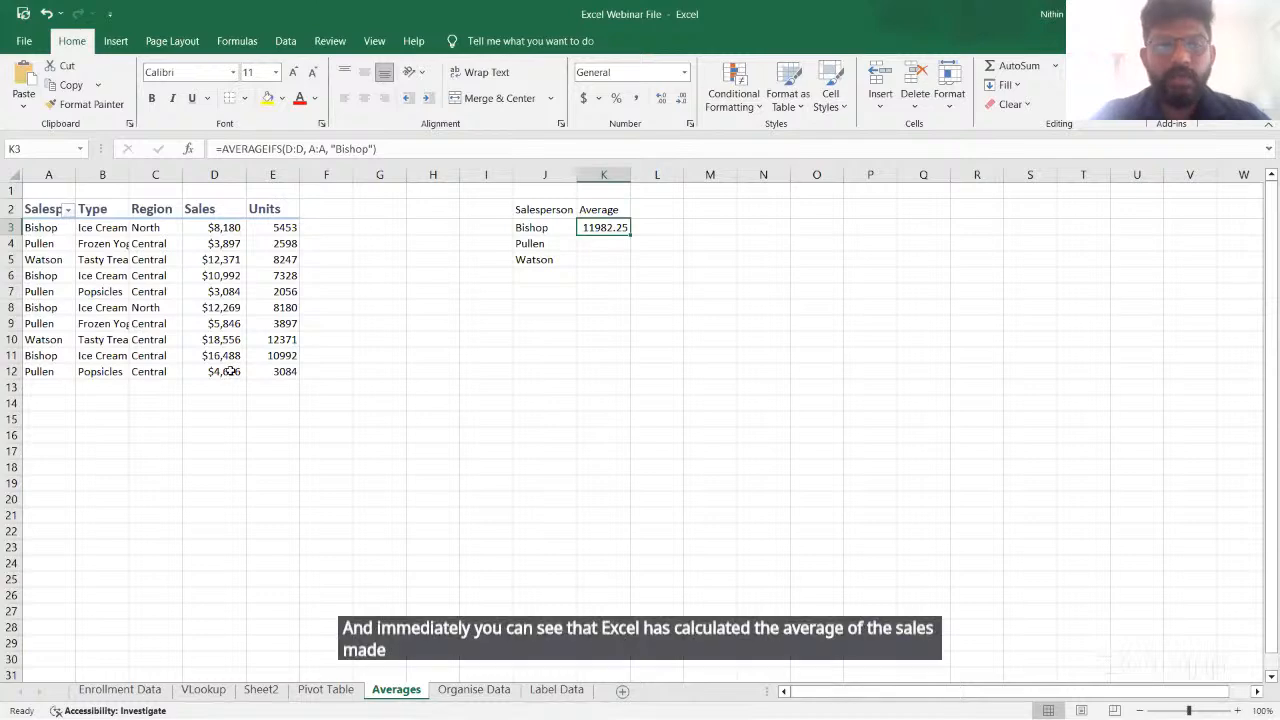
{"action": "left_click", "coordinate": [597, 245]}
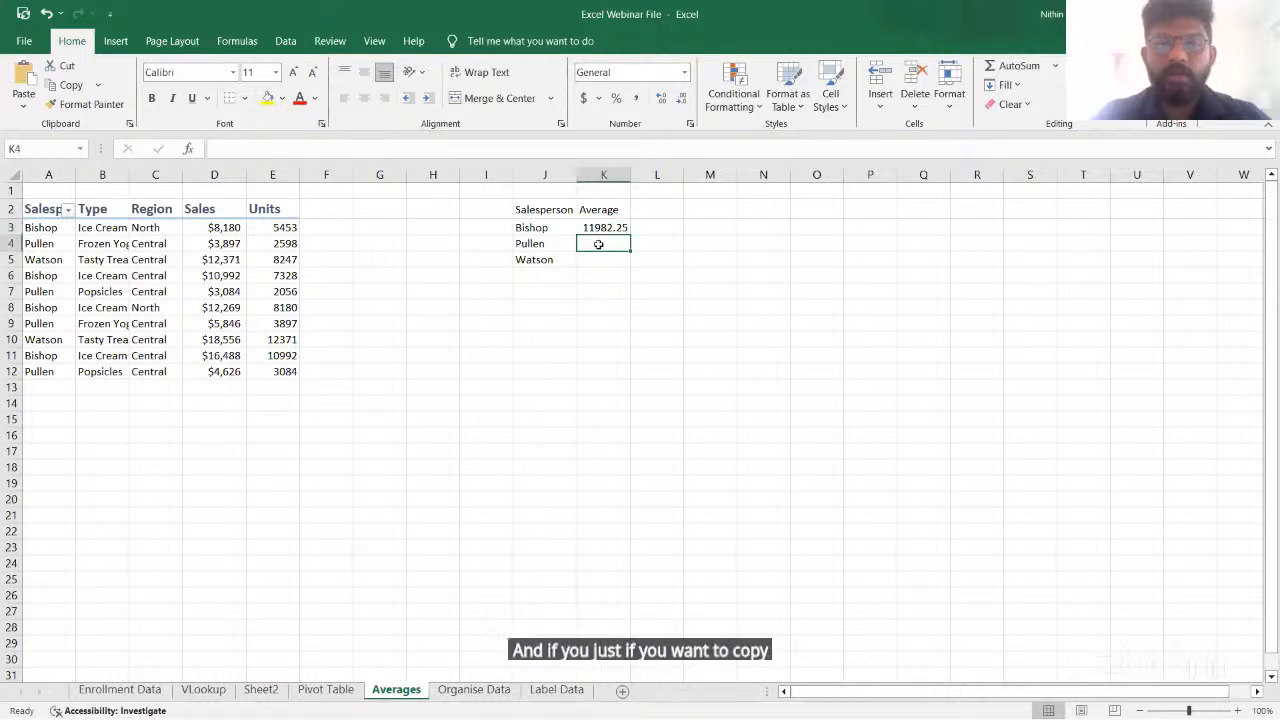
{"action": "left_click", "coordinate": [593, 228]}
{"action": "key", "text": "ctrl+c"}
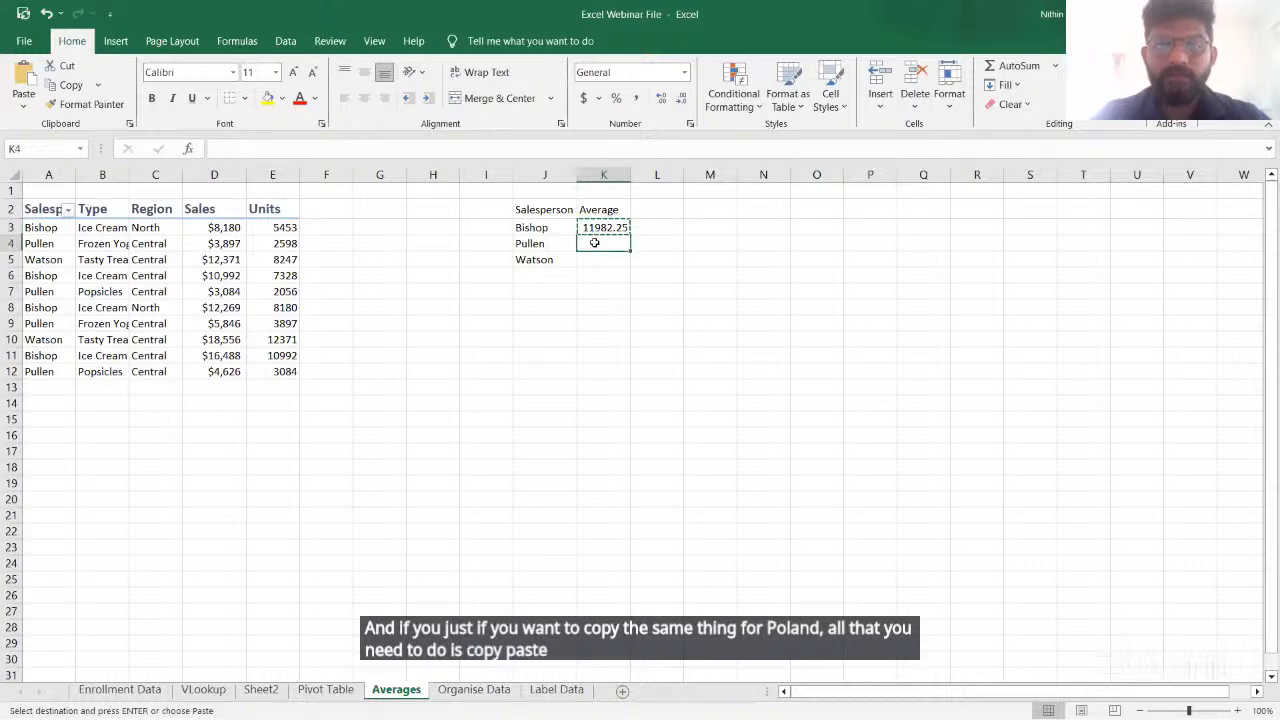
{"action": "left_click", "coordinate": [594, 243]}
{"action": "key", "text": "ctrl+v"}
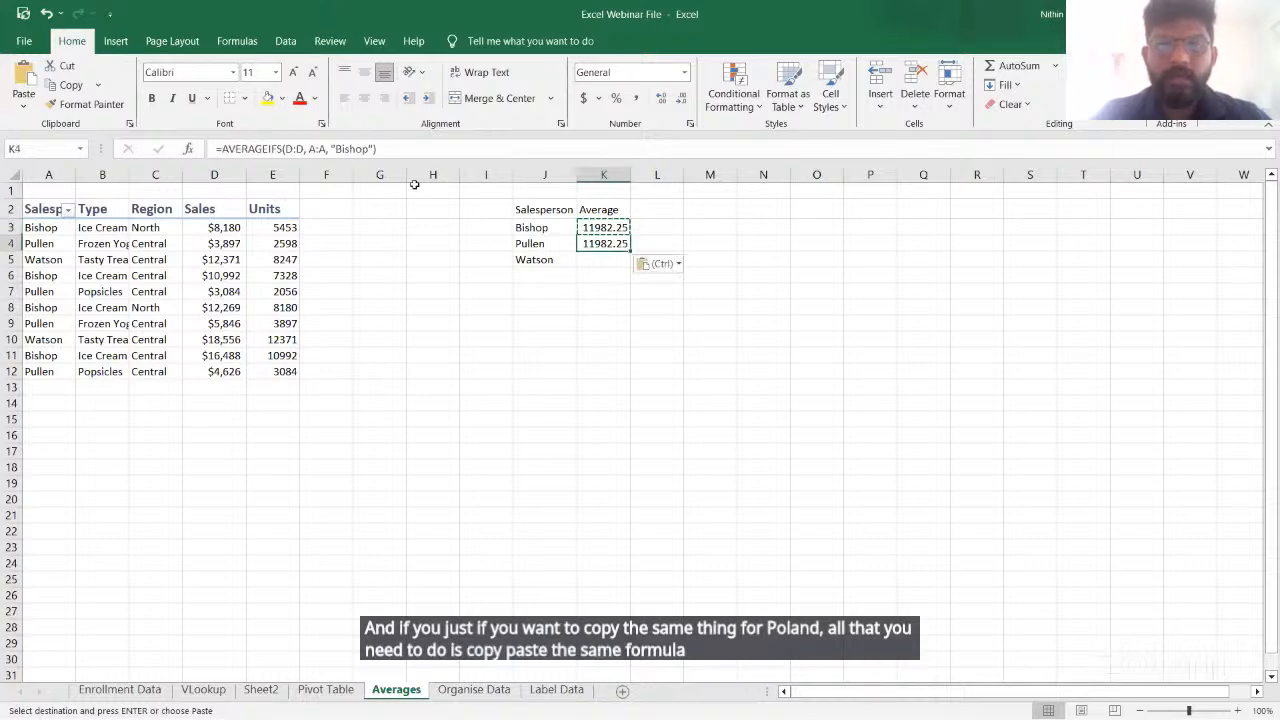
Replace the quoted criterion in the K4 formula with the salesperson's name shown in J4
{"action": "left_click", "coordinate": [367, 148]}
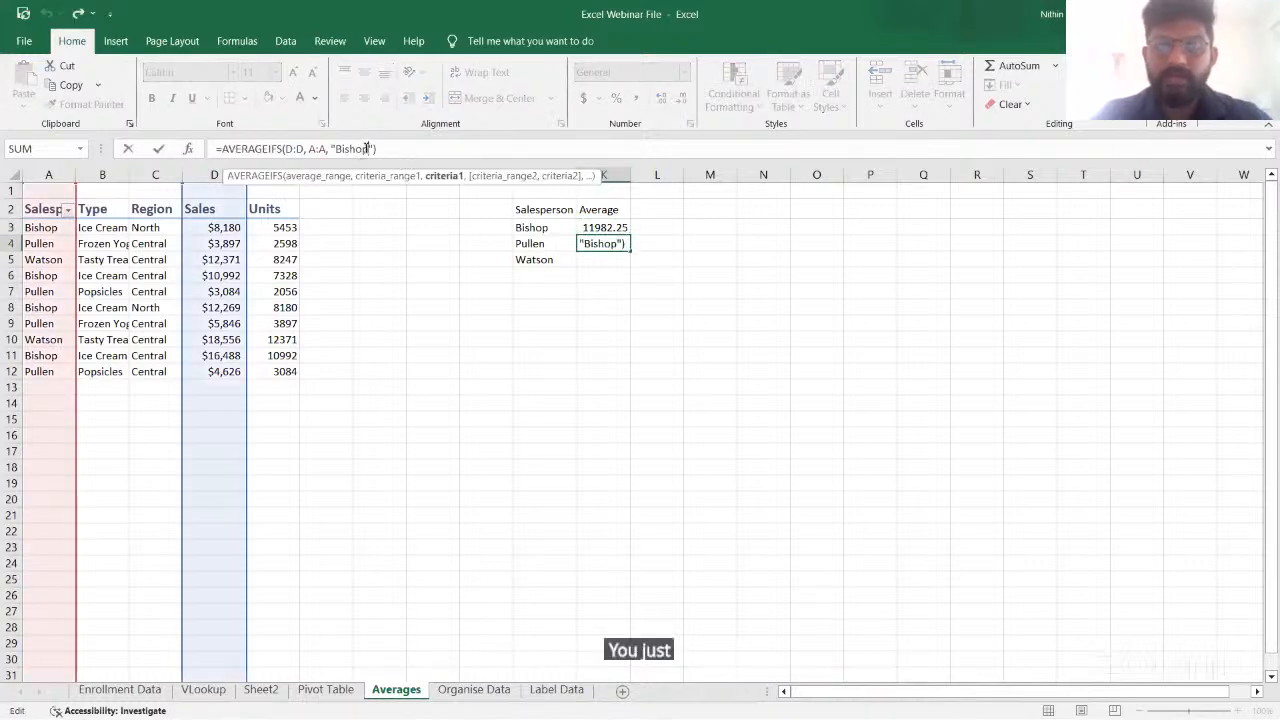
{"action": "key", "text": "BackSpace"}
{"action": "key", "text": "BackSpace"}
{"action": "key", "text": "BackSpace"}
{"action": "key", "text": "BackSpace"}
{"action": "key", "text": "BackSpace"}
{"action": "key", "text": "BackSpace"}
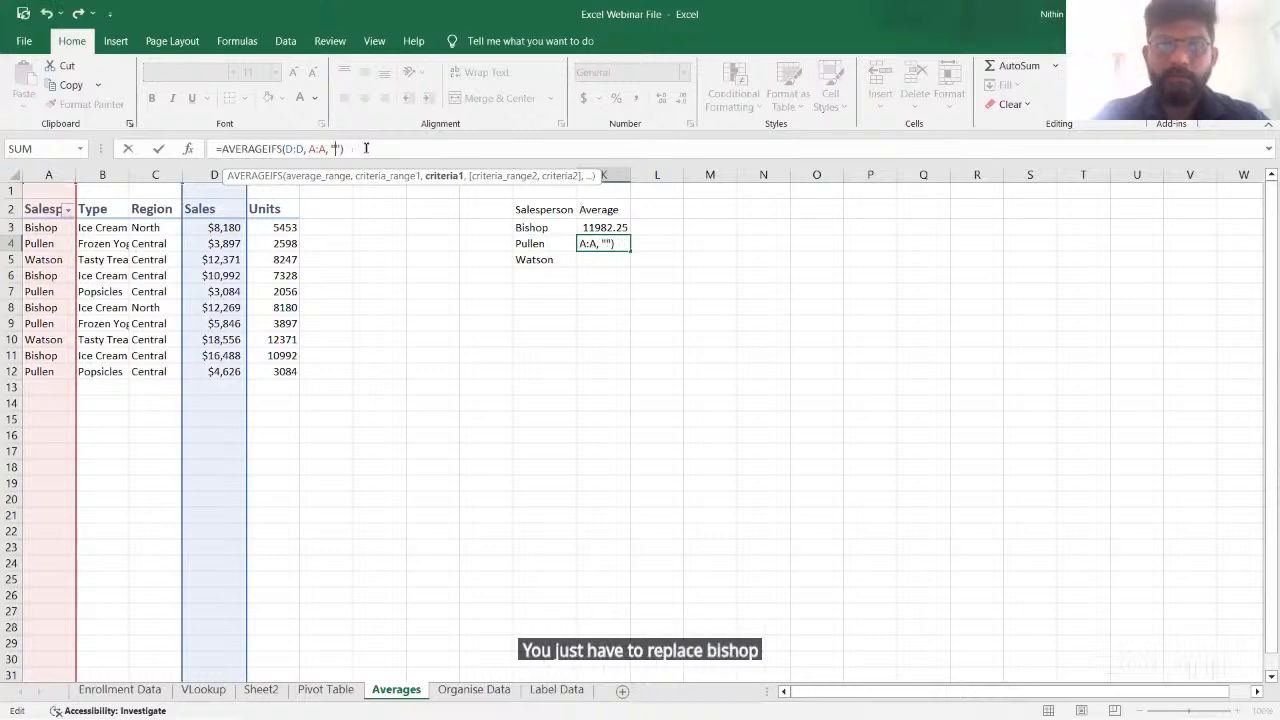
{"action": "type", "text": "Pullen"}
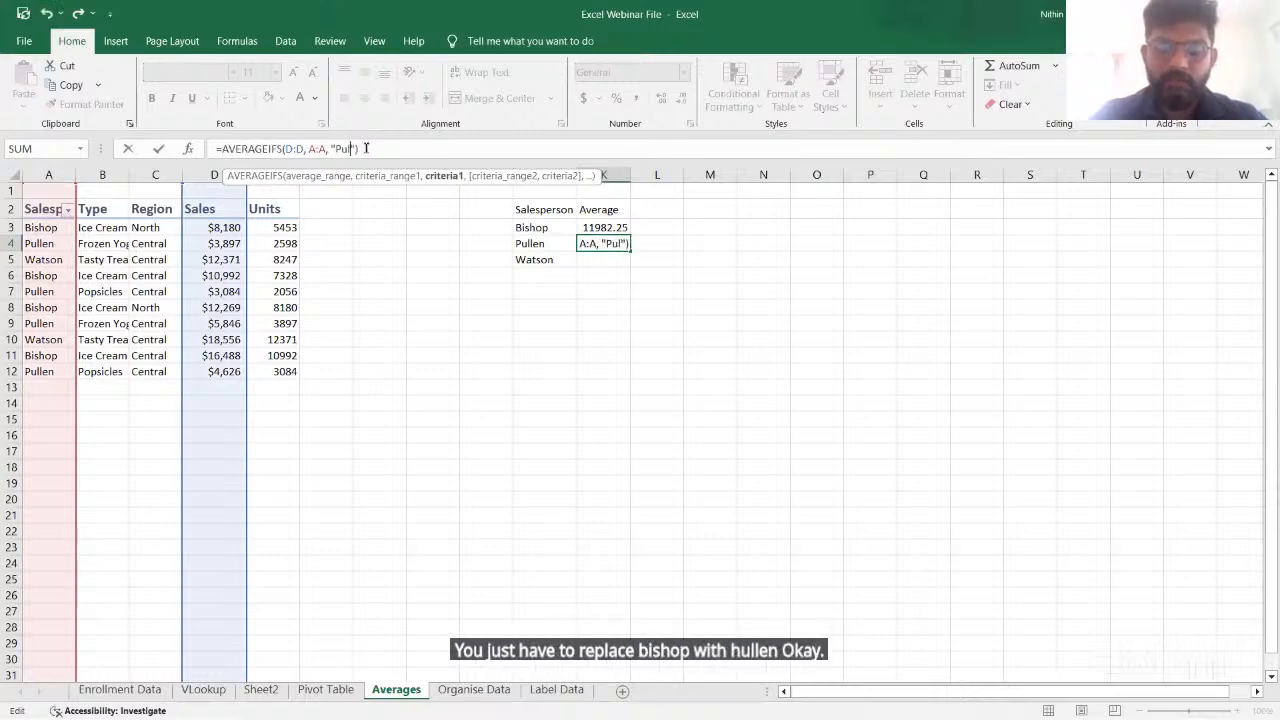
{"action": "key", "text": "Return"}
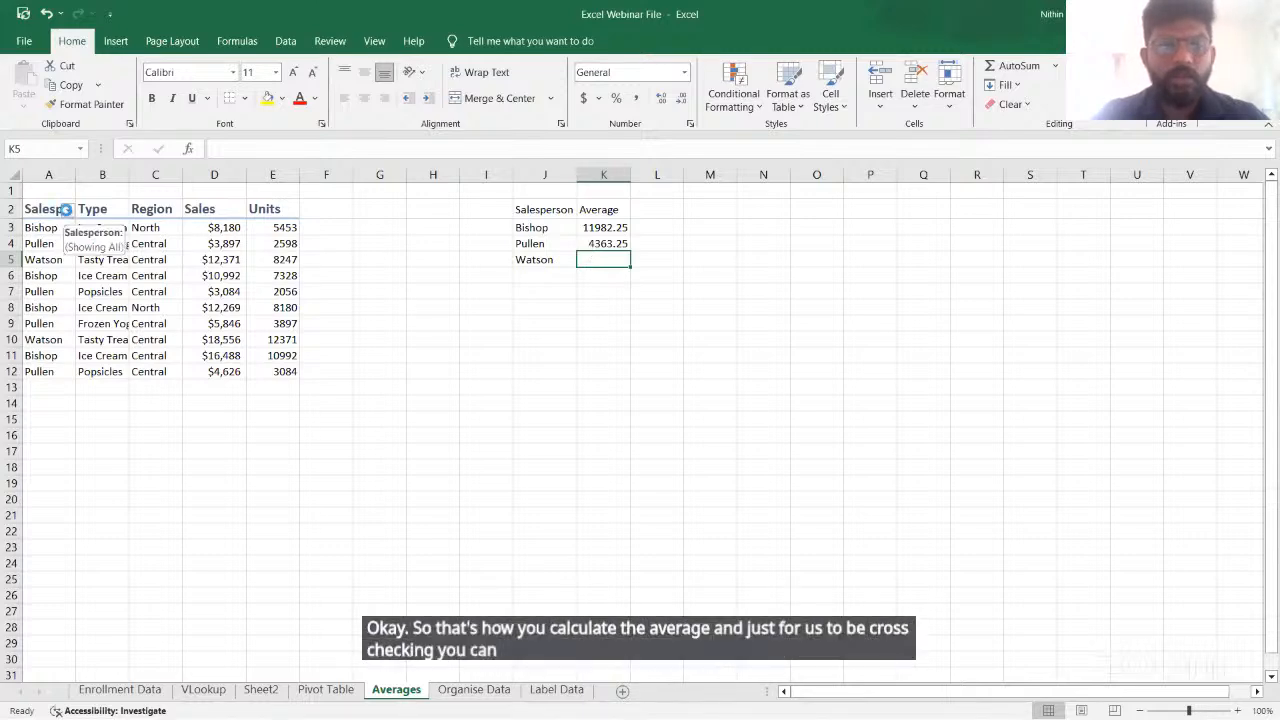
Filter the Salesperson column to only the salesperson in J3, and check the average of the visible Sales values against K3
{"action": "left_click", "coordinate": [68, 210]}
{"action": "left_click", "coordinate": [48, 399]}
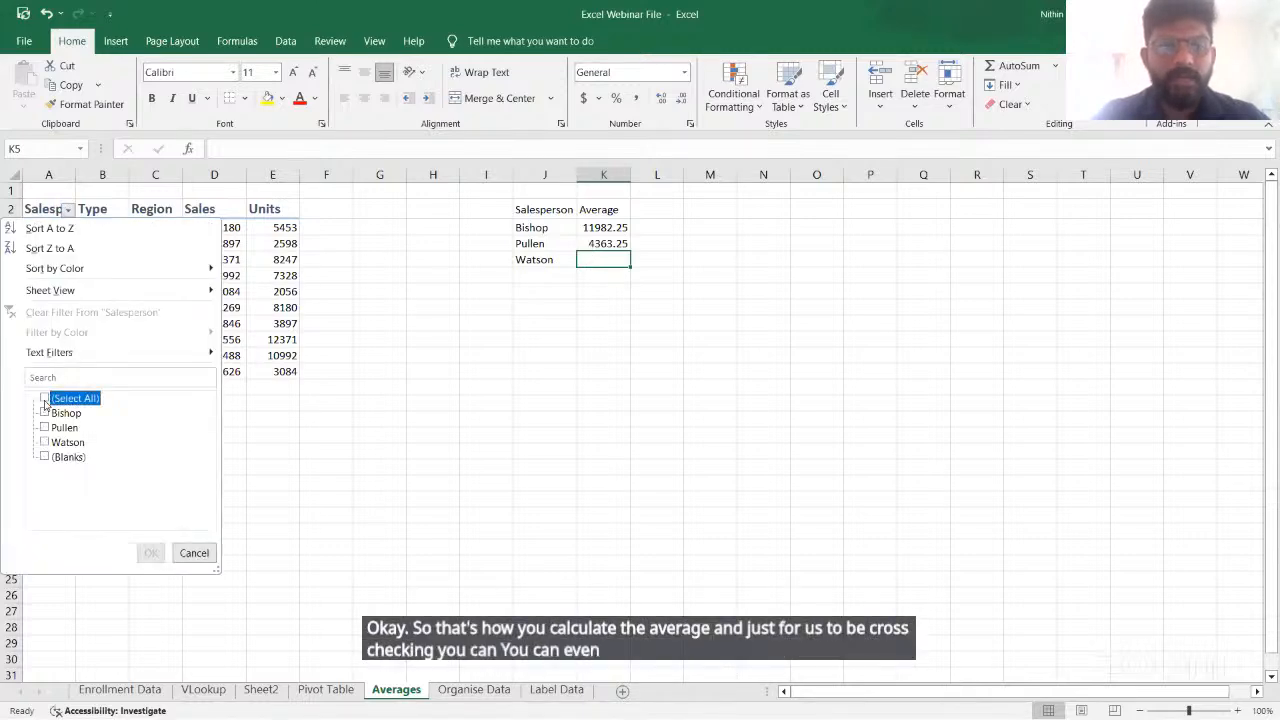
{"action": "left_click", "coordinate": [44, 413]}
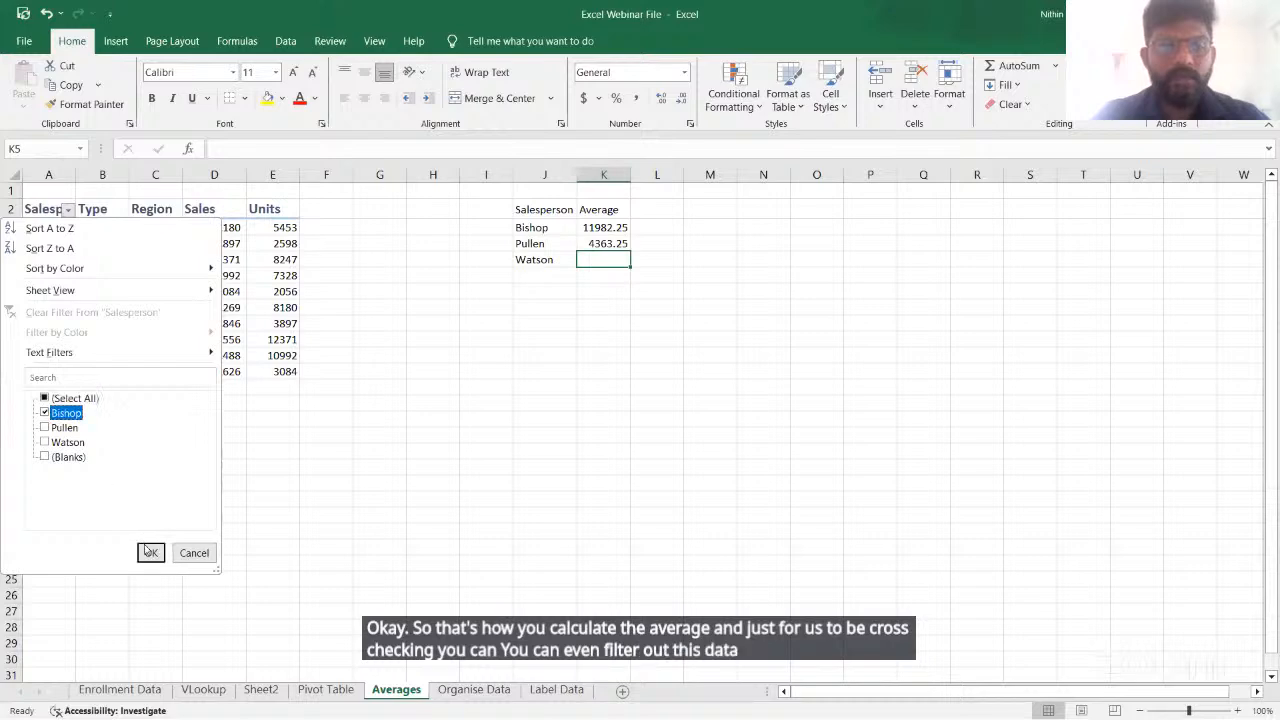
{"action": "left_click", "coordinate": [150, 552]}
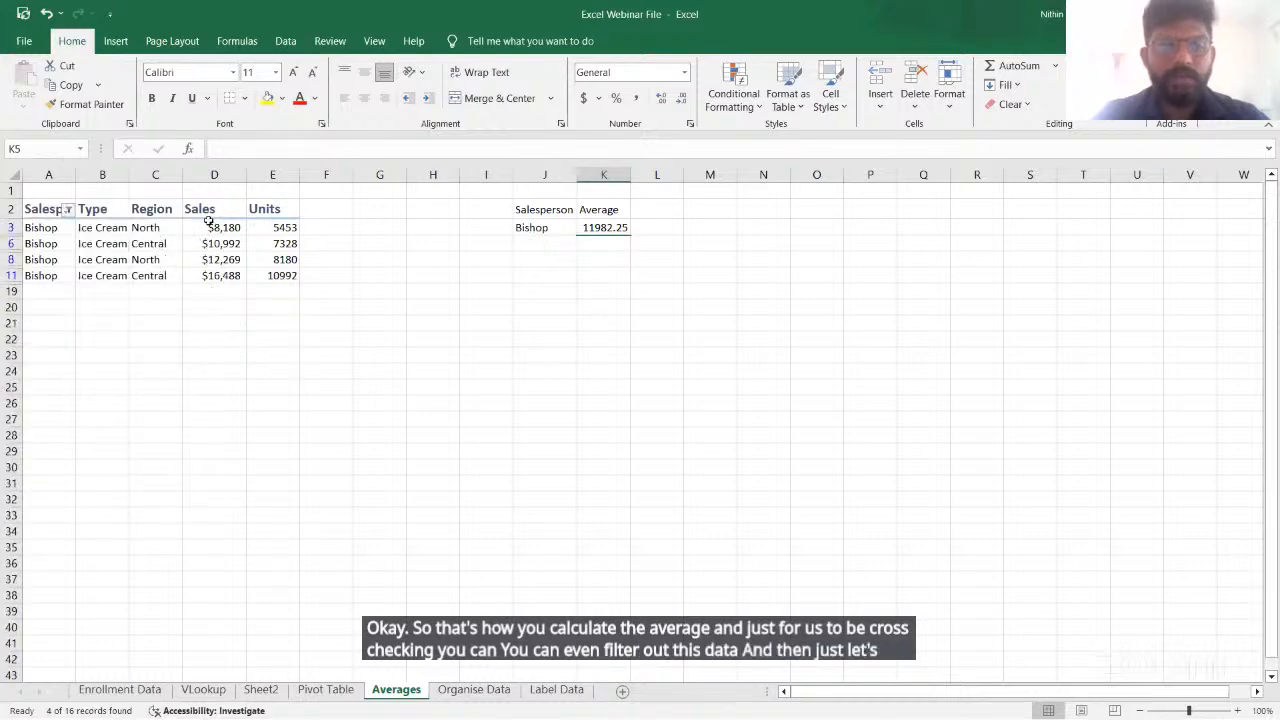
{"action": "left_click_drag", "start_coordinate": [208, 221], "coordinate": [215, 275]}
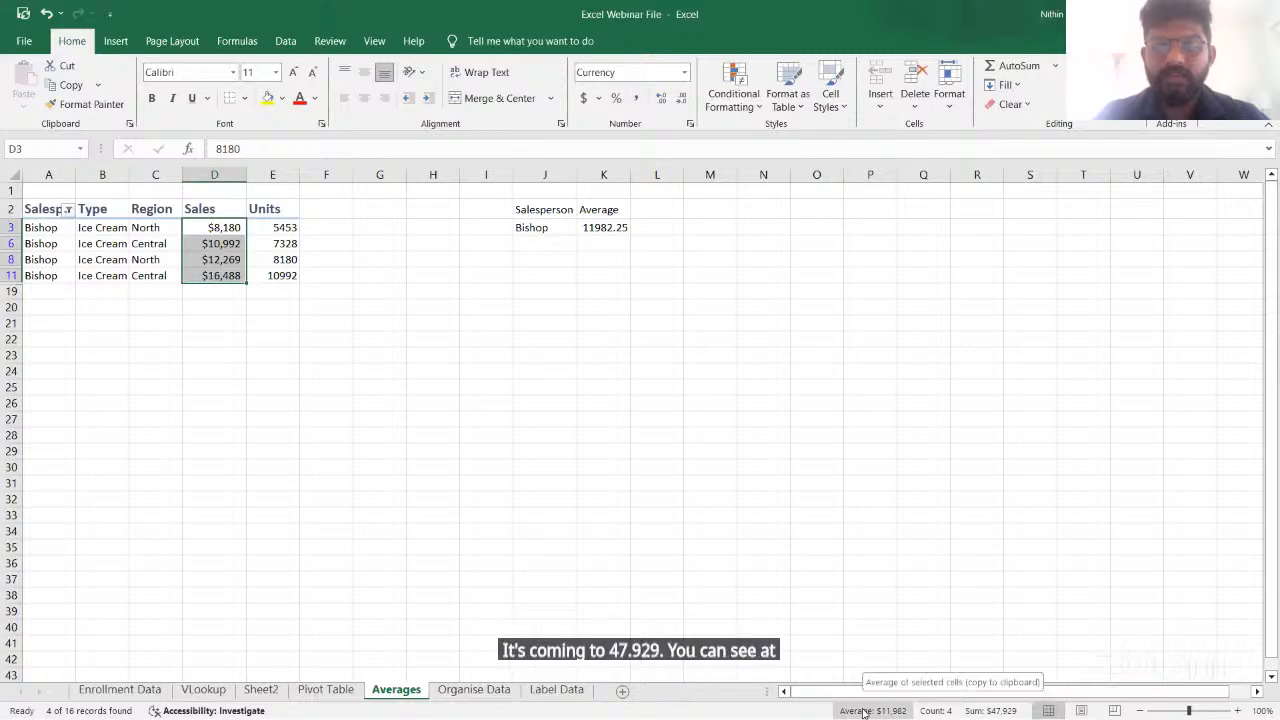
{"action": "left_click", "coordinate": [609, 230]}
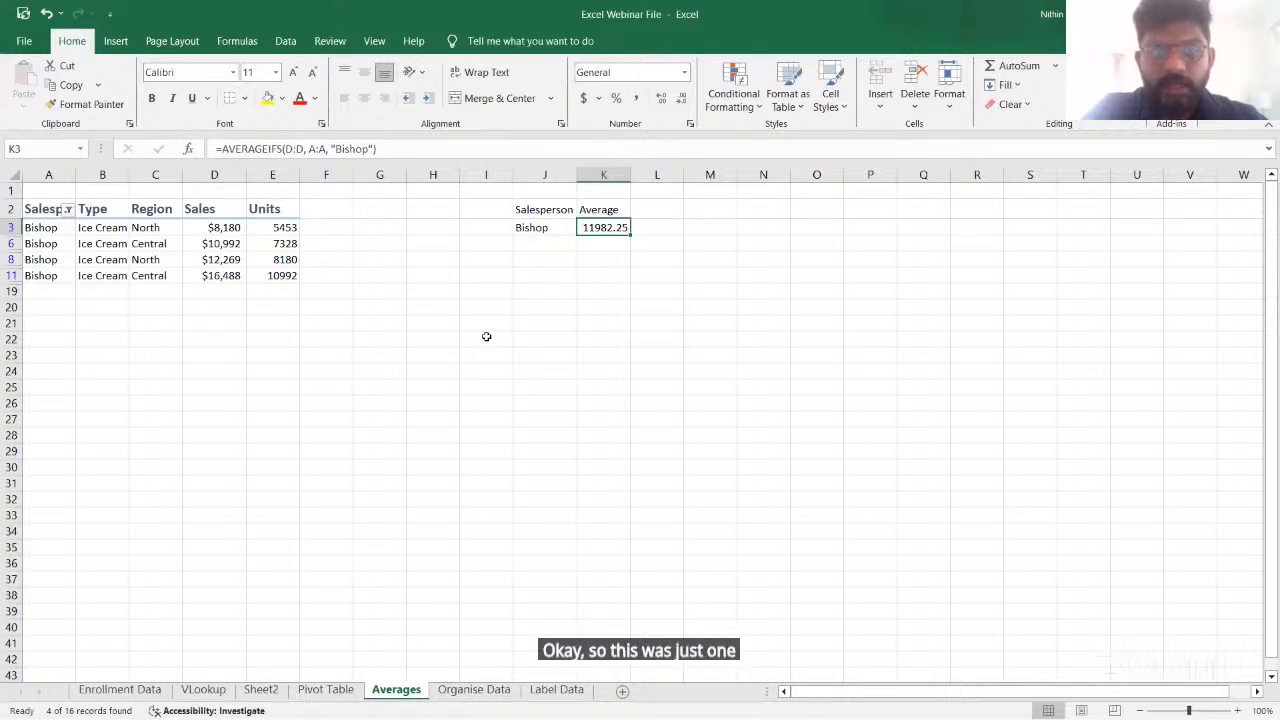
Compare the comma-separated text in A2 of the Organise Data sheet with the table on the Enrollment Data sheet, and return to Organise Data
{"action": "left_click", "coordinate": [470, 690]}
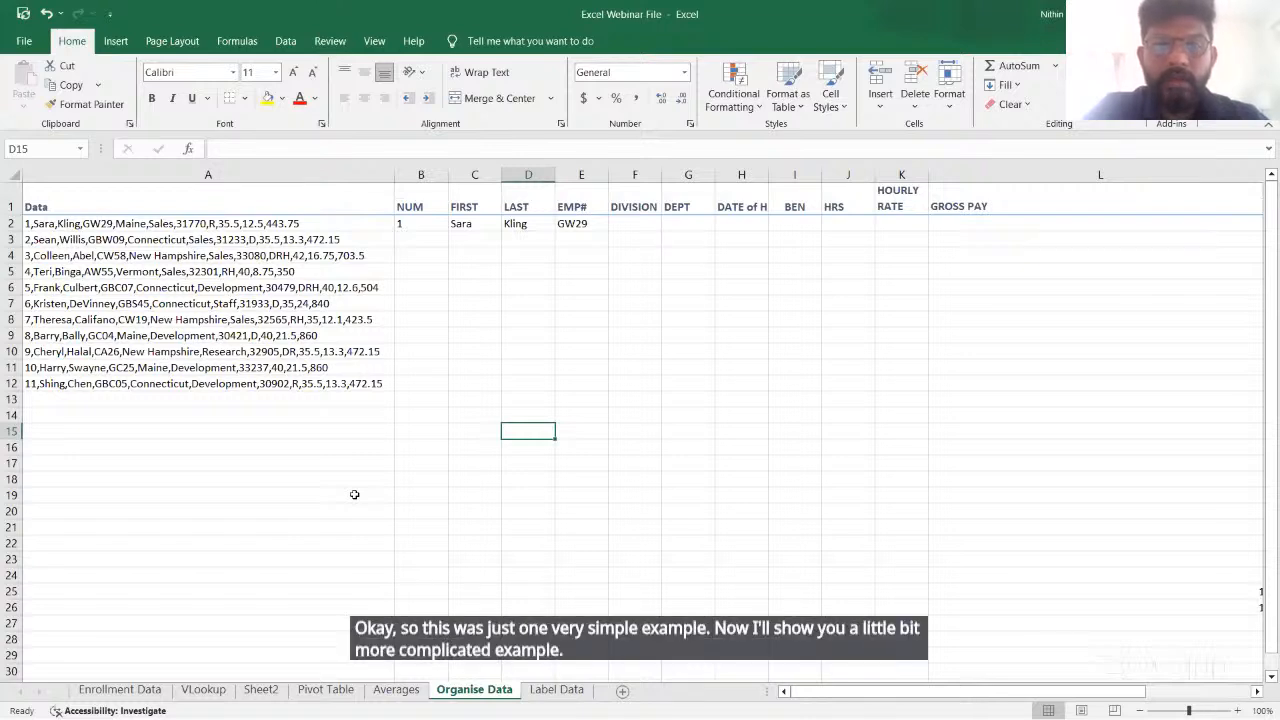
{"action": "left_click", "coordinate": [204, 225]}
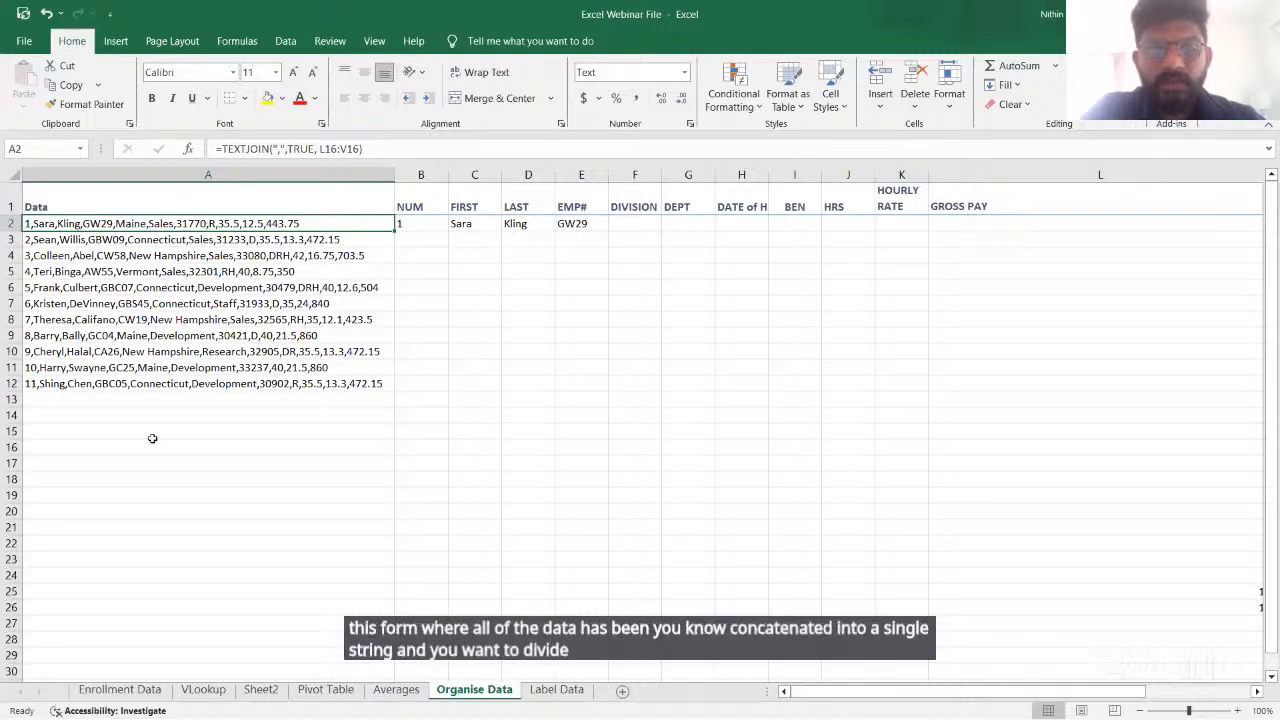
{"action": "left_click", "coordinate": [143, 690]}
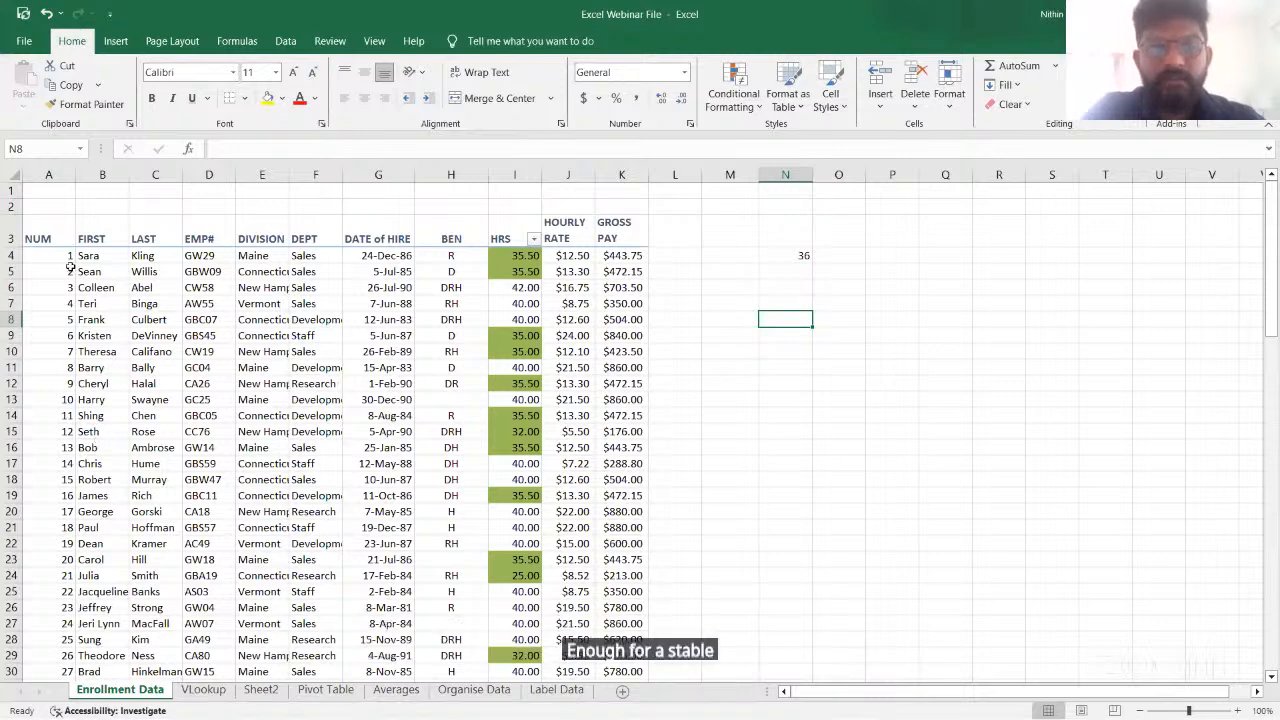
{"action": "left_click", "coordinate": [472, 689]}
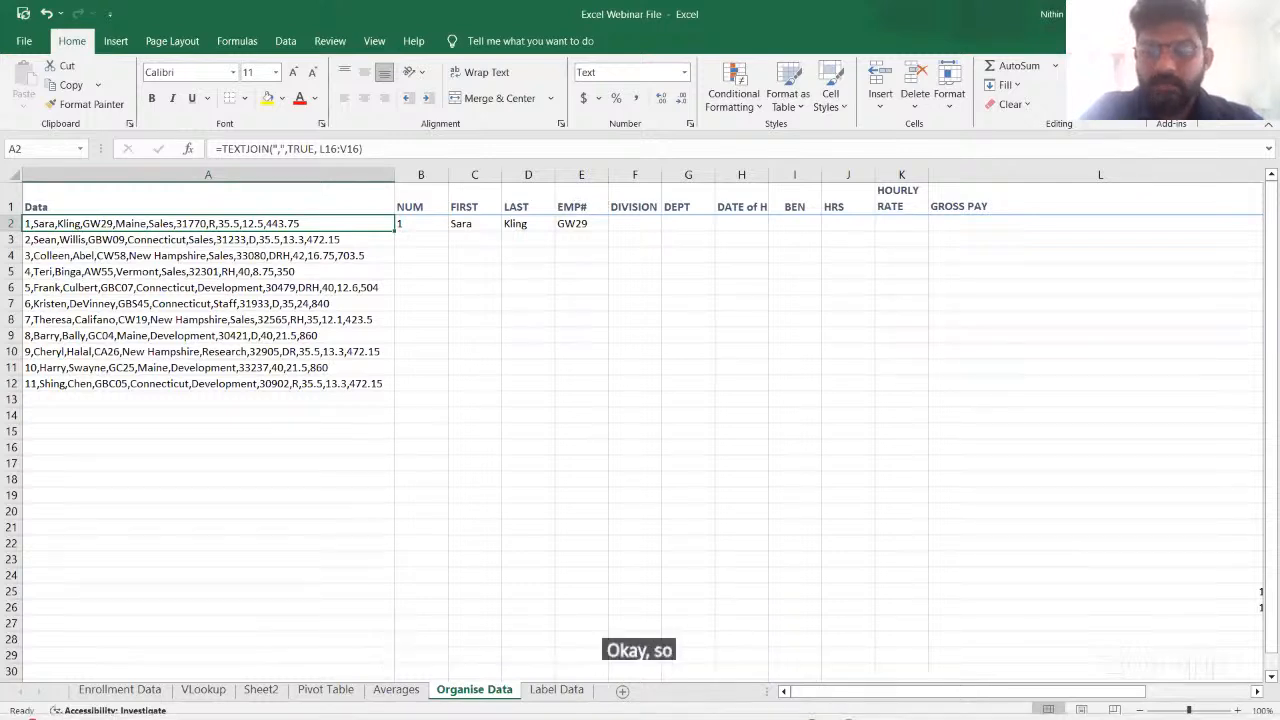
Switch to the ChatGPT Queries document in Google Docs, read the prompt under "Organising Data", and return to the Excel workbook
{"action": "mouse_move", "coordinate": [853, 710]}
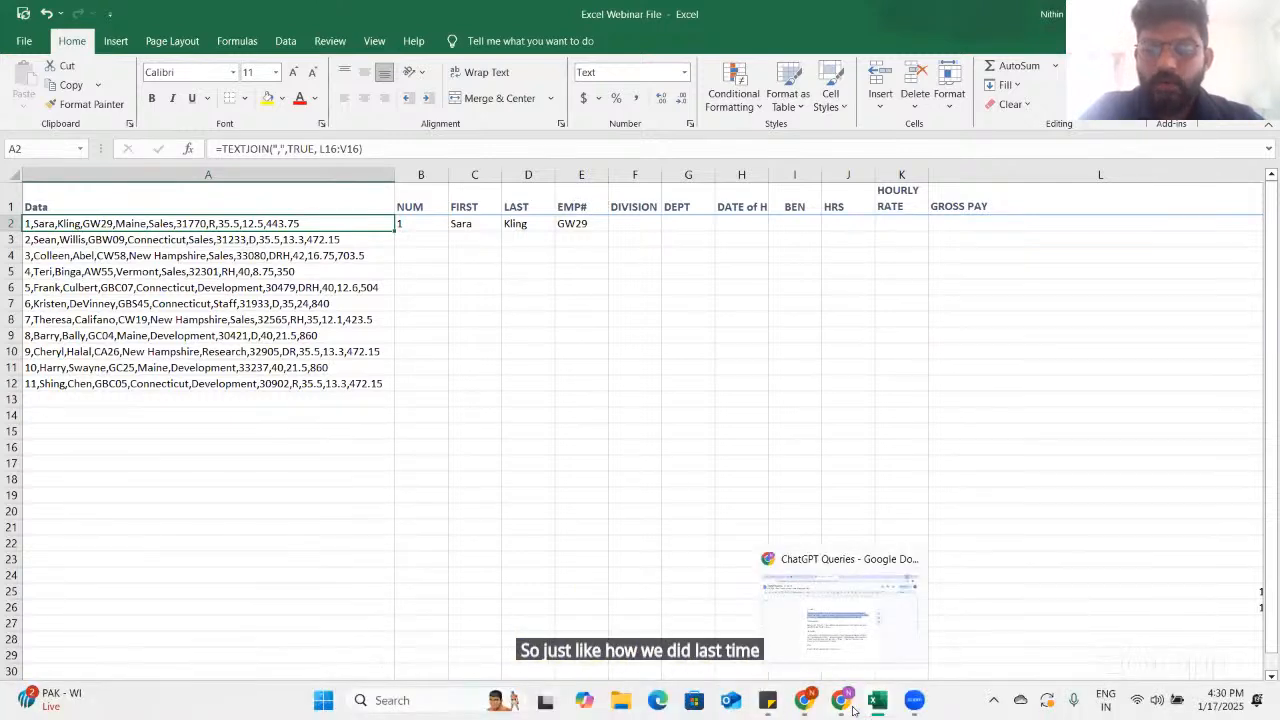
{"action": "left_click", "coordinate": [832, 636]}
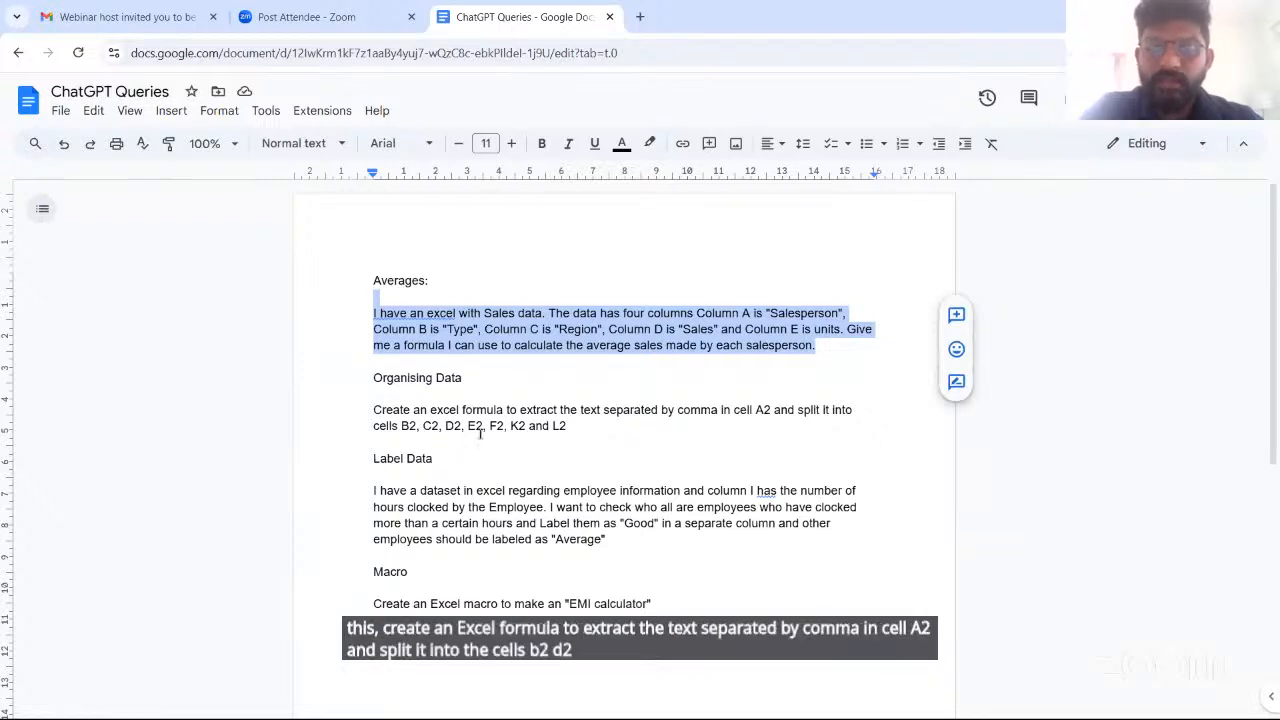
{"action": "mouse_move", "coordinate": [877, 700]}
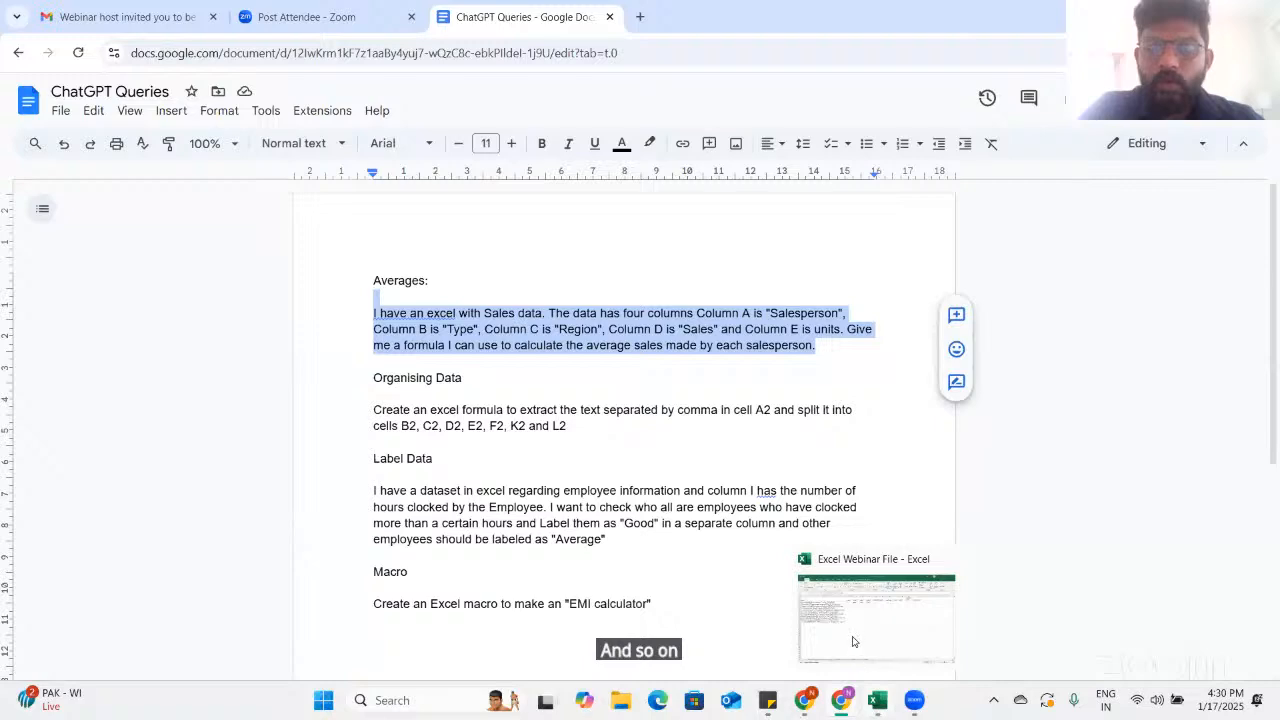
{"action": "left_click", "coordinate": [853, 640]}
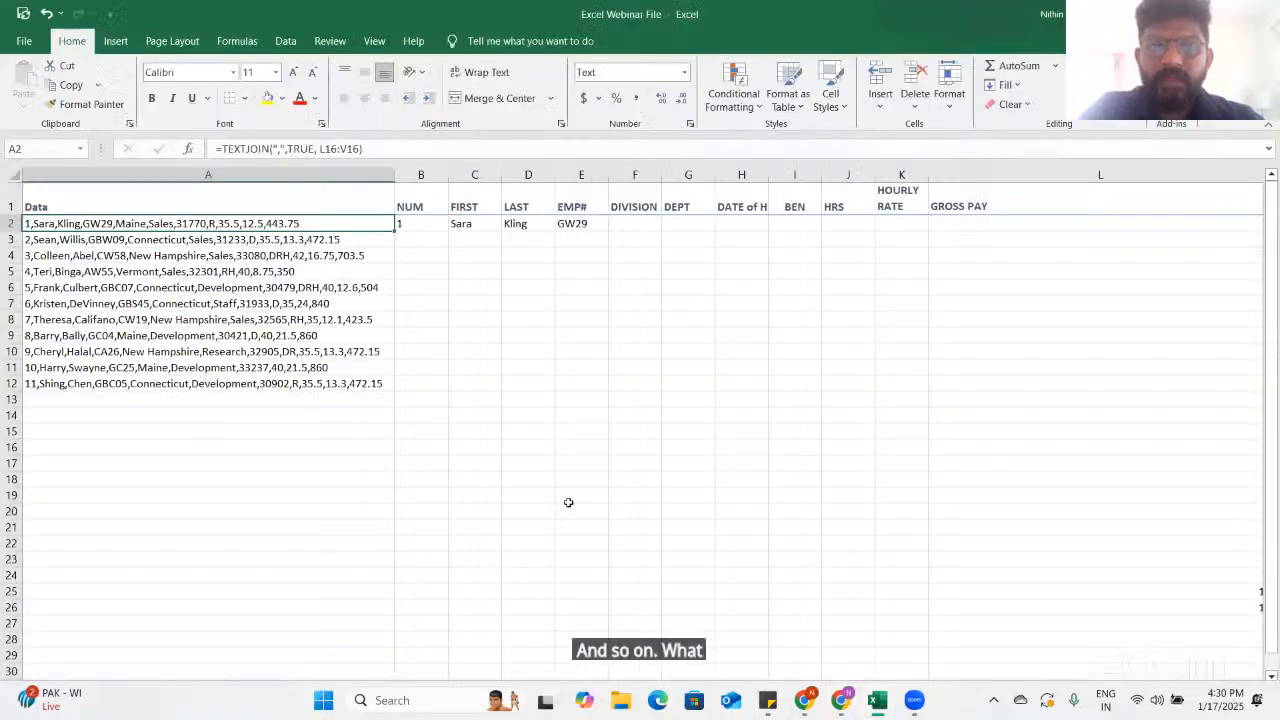
Review the text-extraction formulas in B2 and C2, and fill the NUM formula from B2 down through B12
{"action": "left_click", "coordinate": [420, 223]}
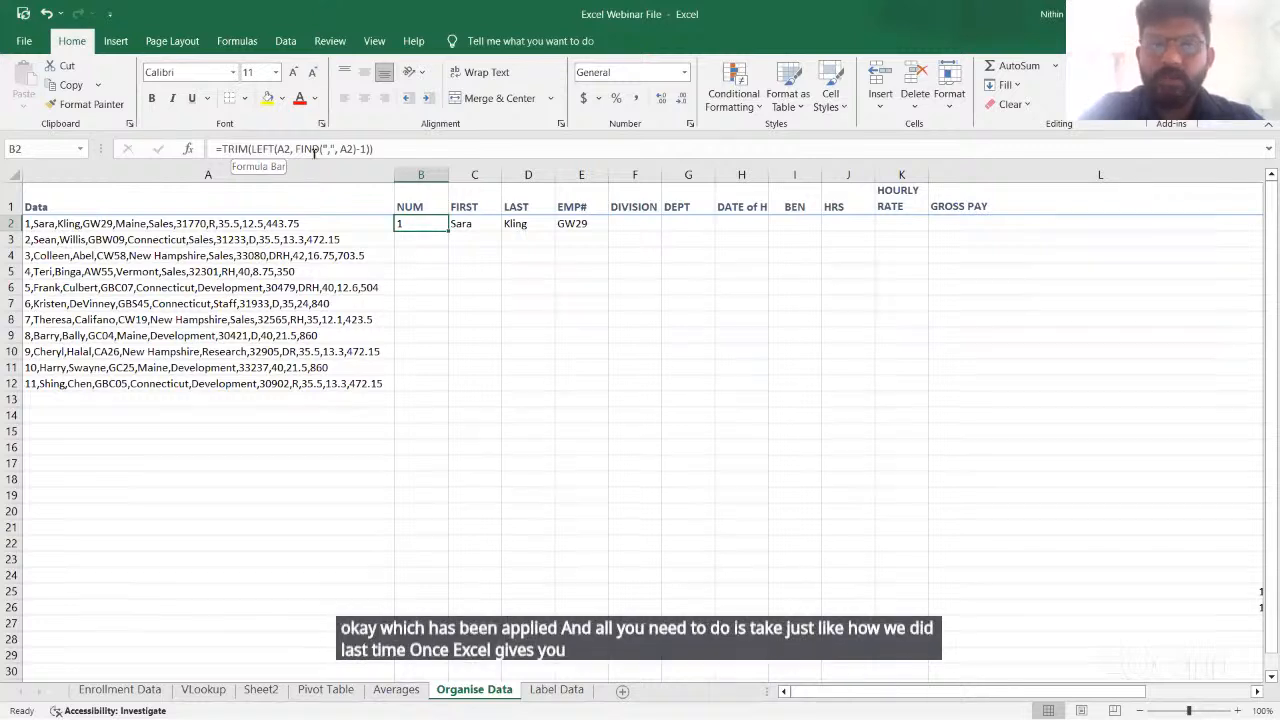
{"action": "left_click", "coordinate": [470, 219]}
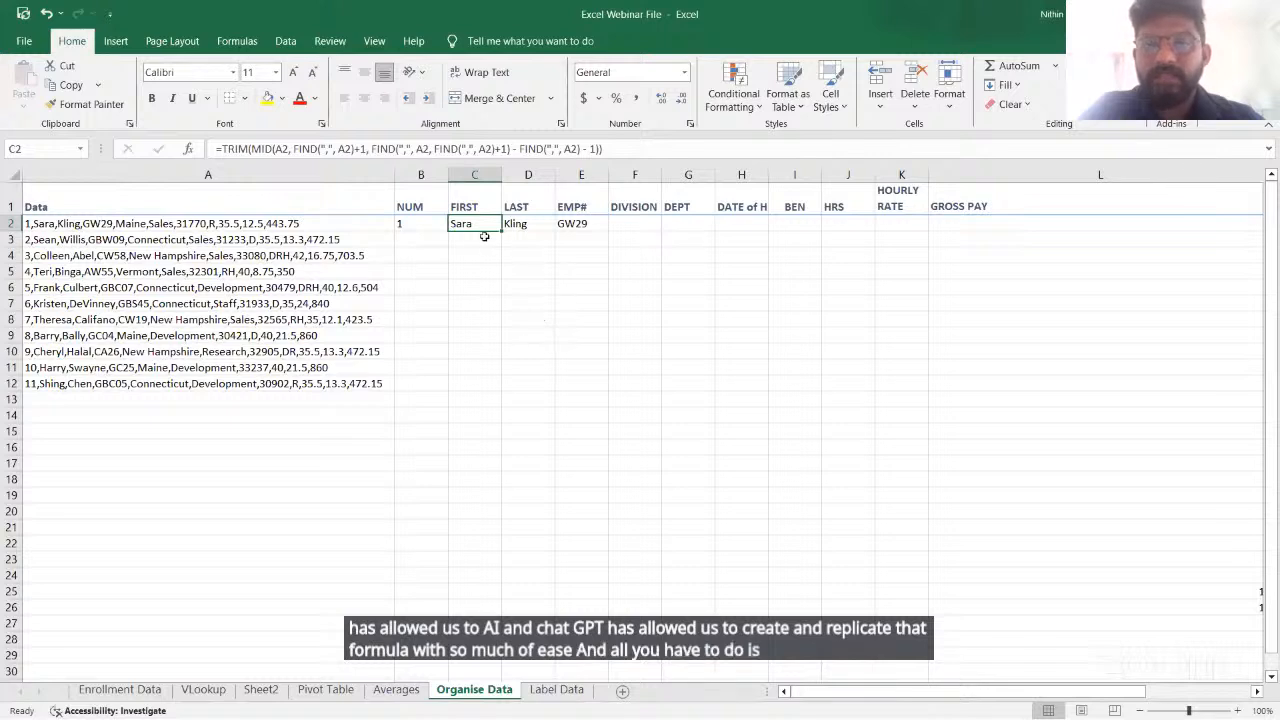
{"action": "left_click", "coordinate": [426, 226]}
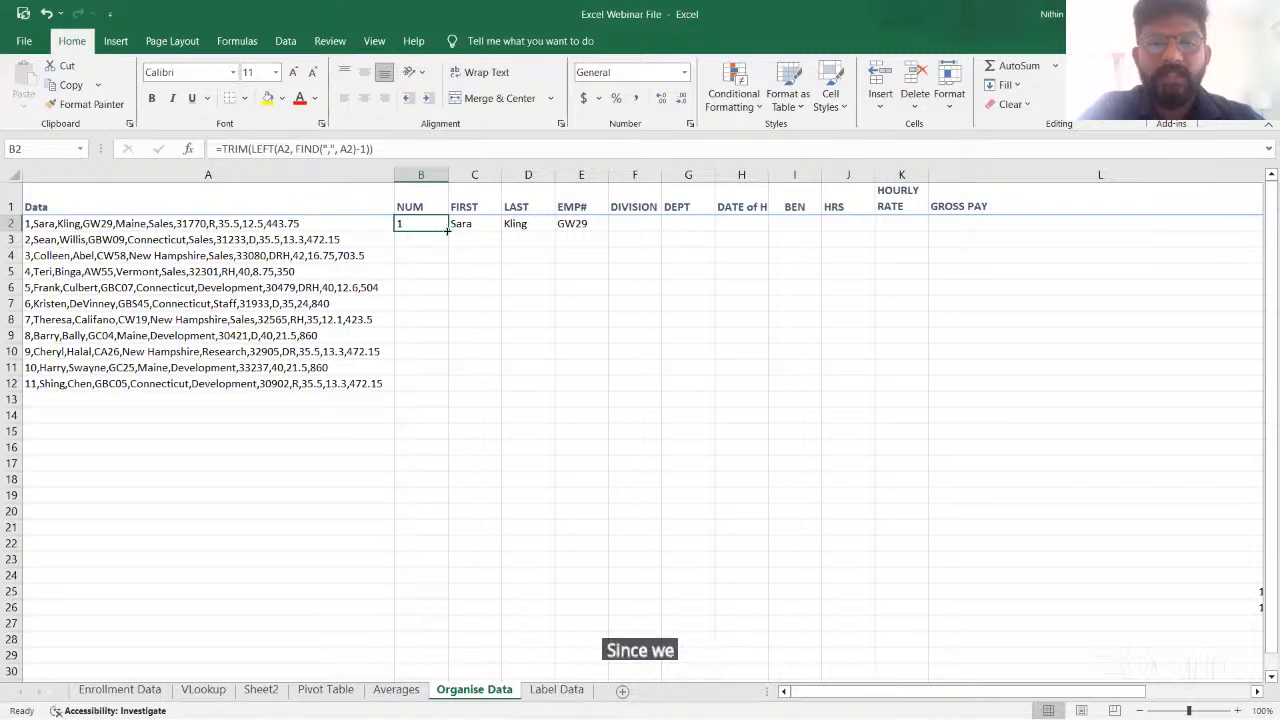
{"action": "double_click", "coordinate": [447, 231]}
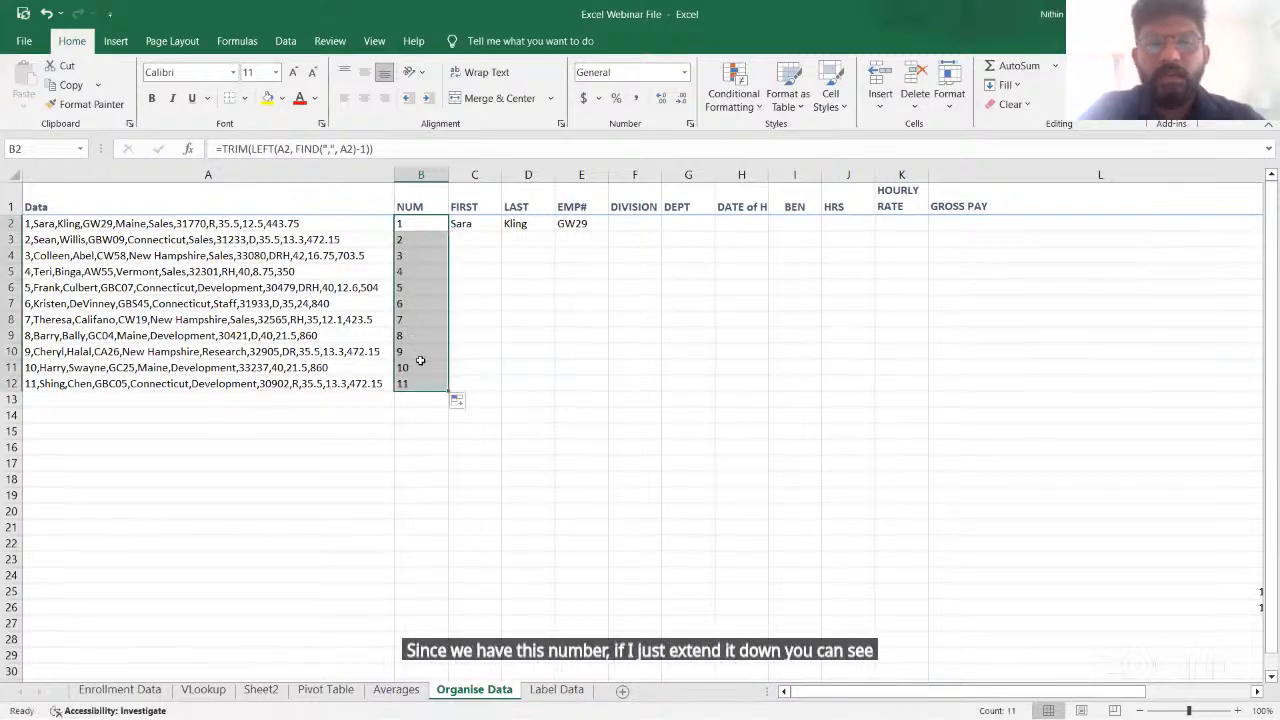
Fill the FIRST formula from C2 down through C12 and the LAST formula from D2 down through D12
{"action": "left_click", "coordinate": [471, 226]}
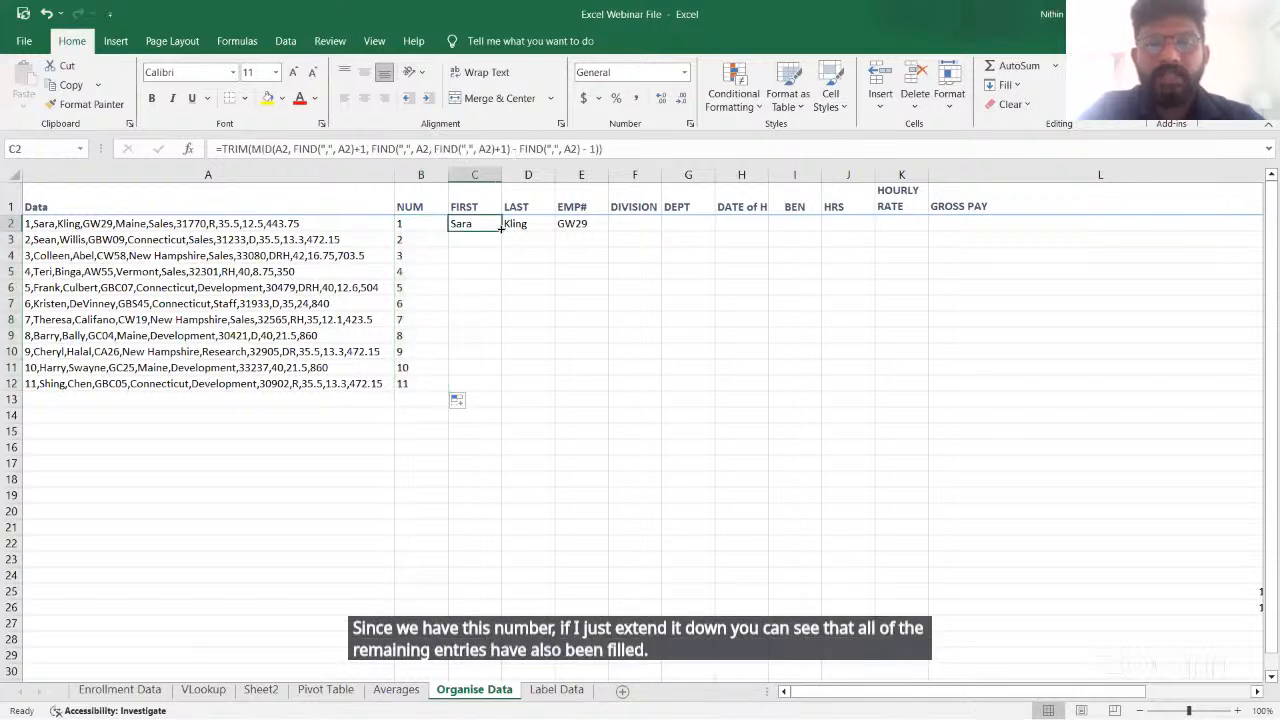
{"action": "double_click", "coordinate": [501, 228]}
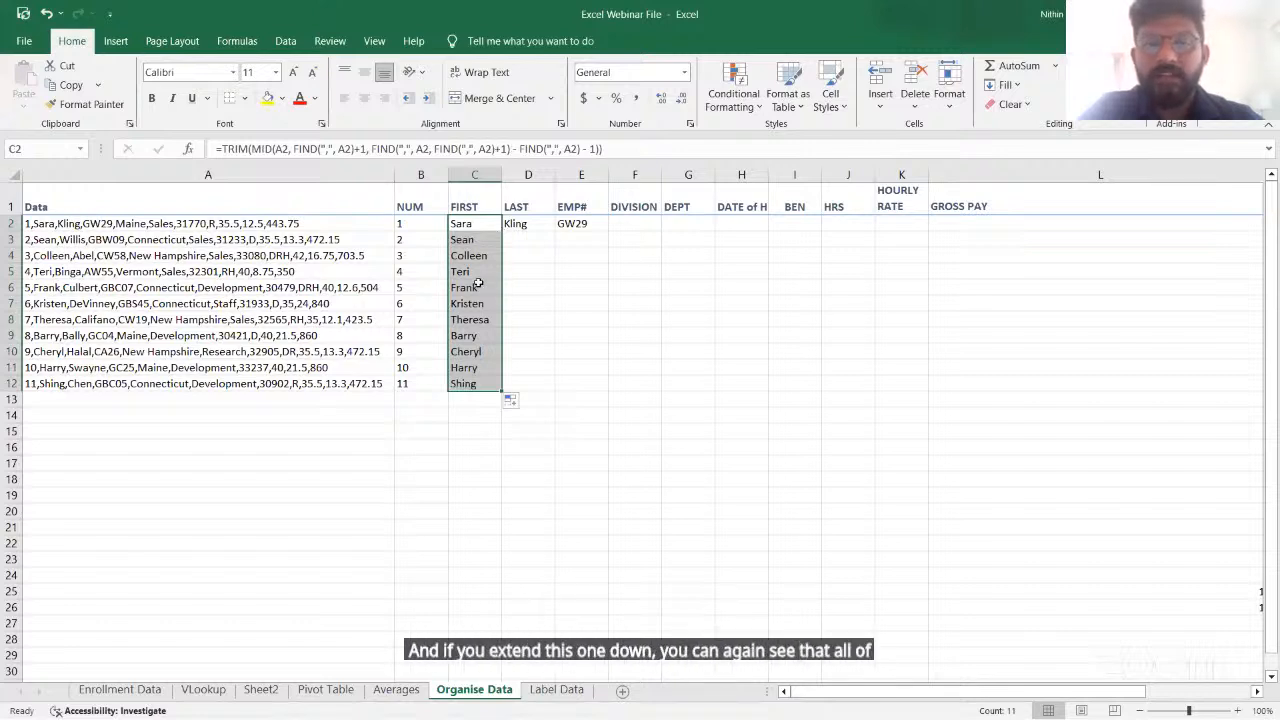
{"action": "left_click", "coordinate": [525, 224]}
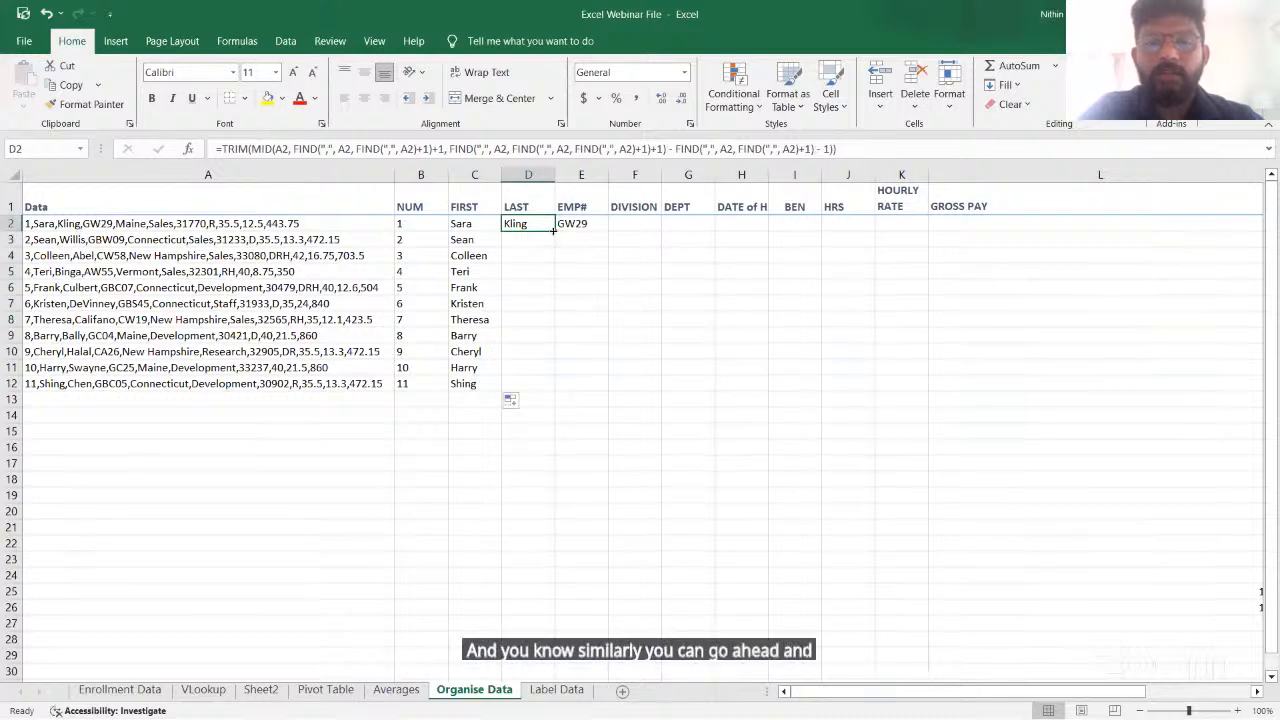
{"action": "double_click", "coordinate": [553, 232]}
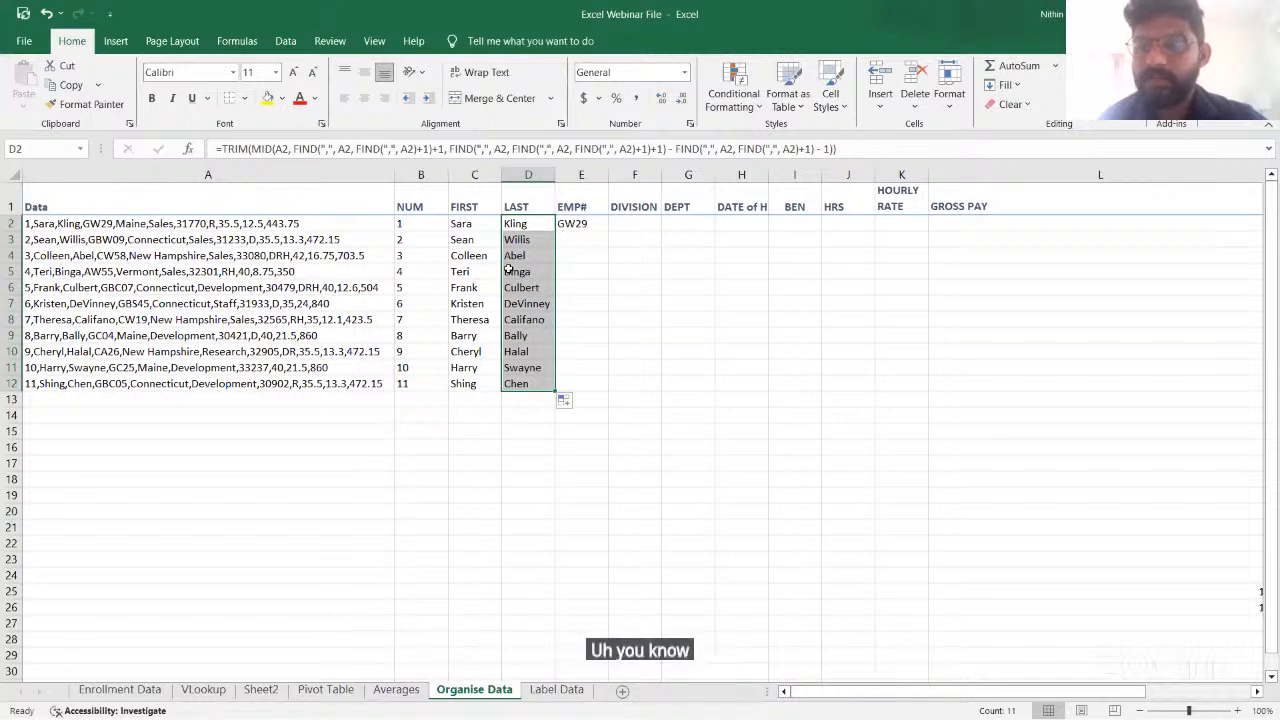
Open the Label Data sheet and examine the Performance column and the hours threshold in O2
{"action": "left_click", "coordinate": [557, 690]}
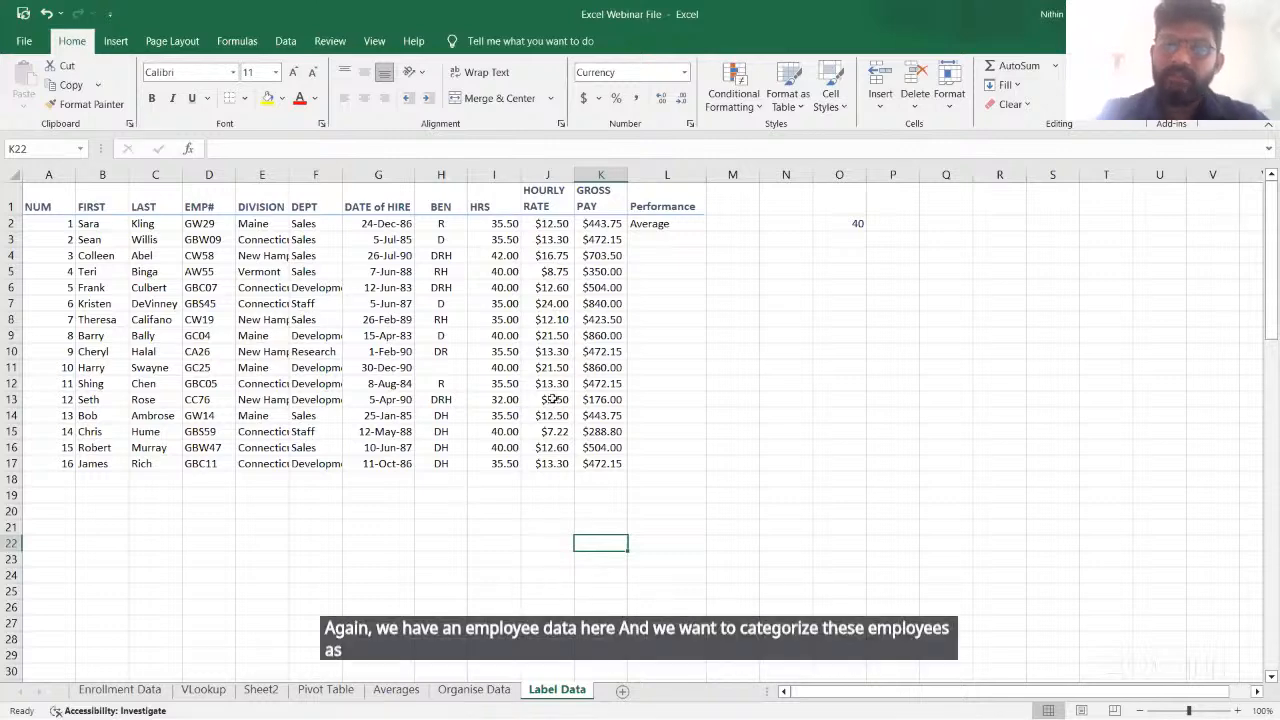
{"action": "left_click", "coordinate": [660, 200]}
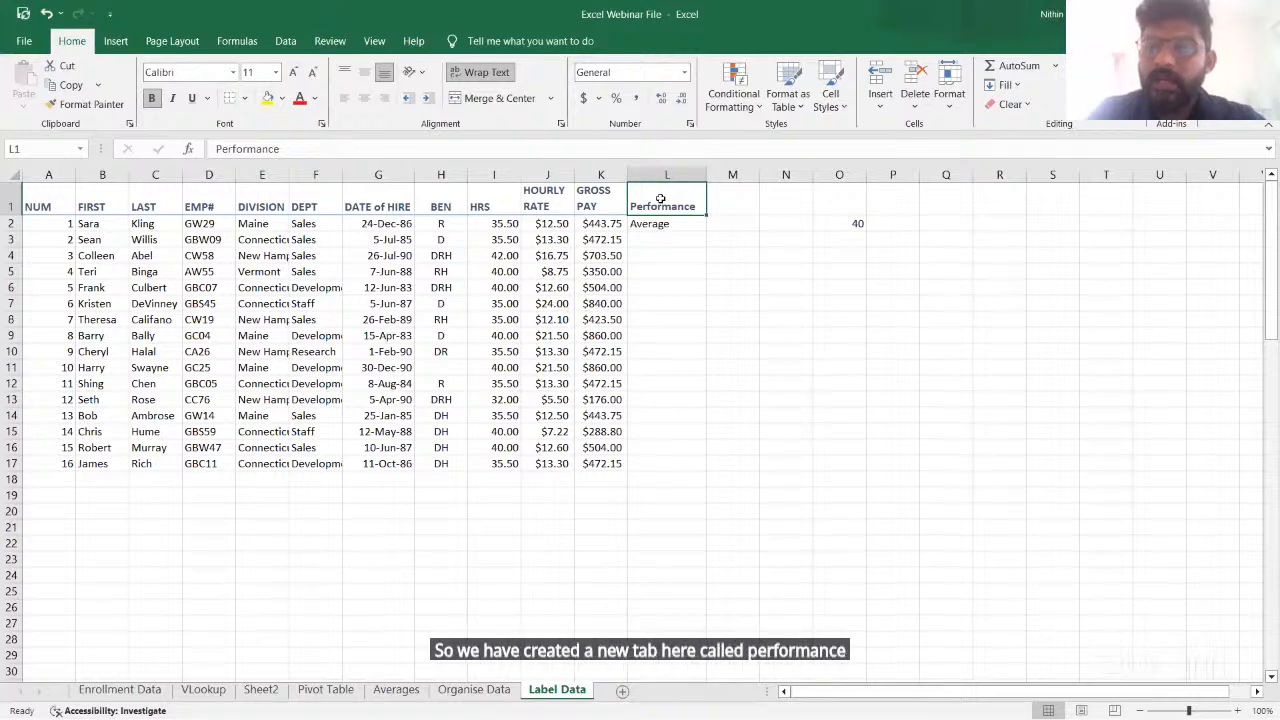
{"action": "left_click", "coordinate": [828, 227]}
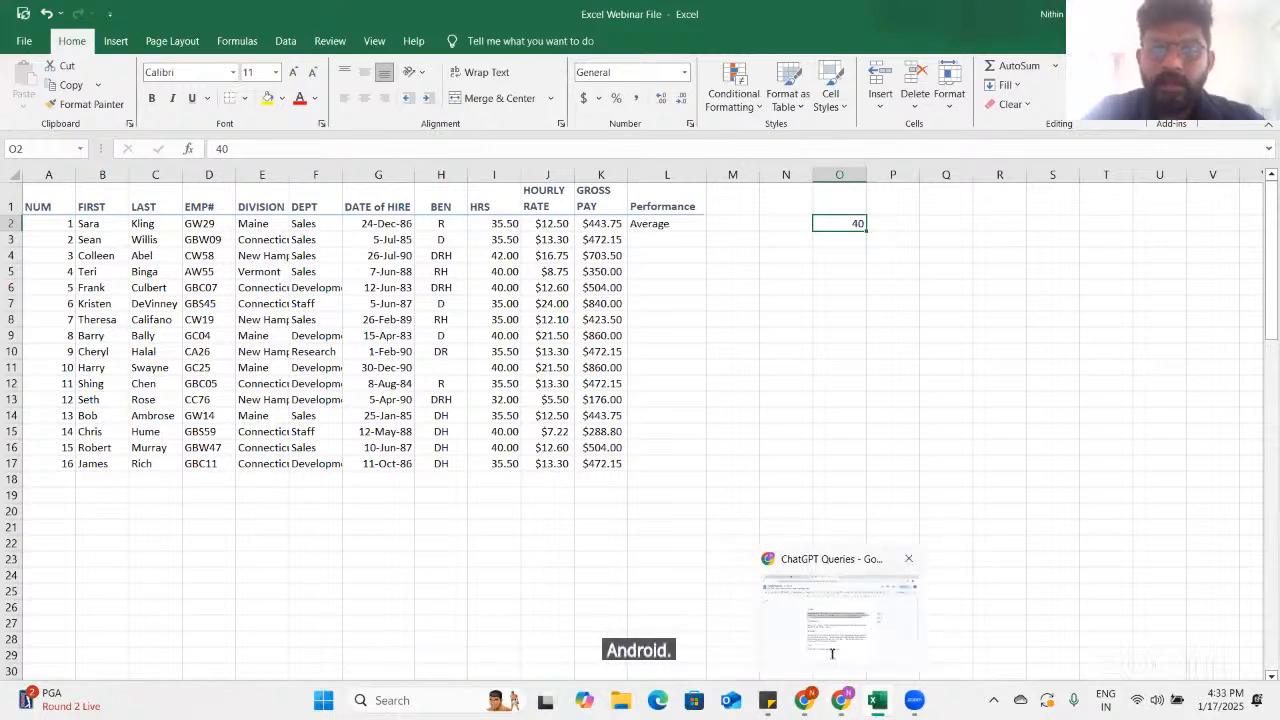
Switch to the ChatGPT Queries document in Google Docs, read the prompt under "Label Data", and return to the Excel workbook
{"action": "left_click", "coordinate": [833, 655]}
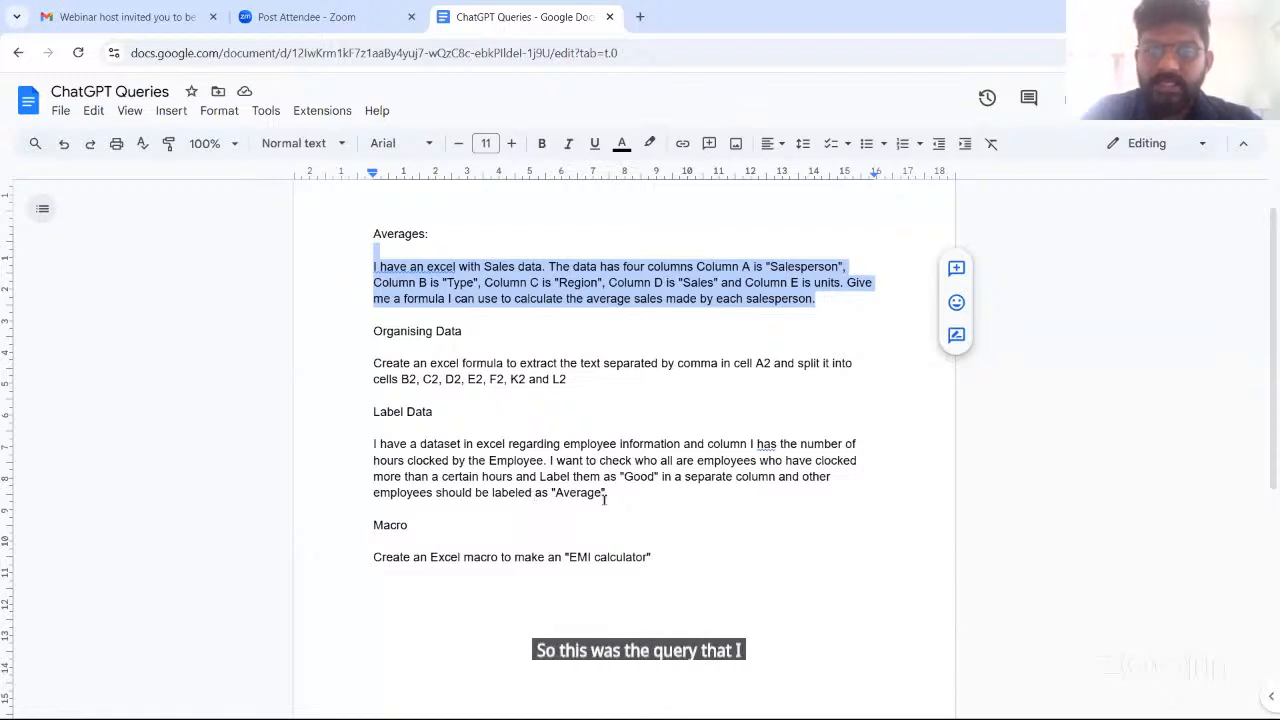
{"action": "mouse_move", "coordinate": [732, 714]}
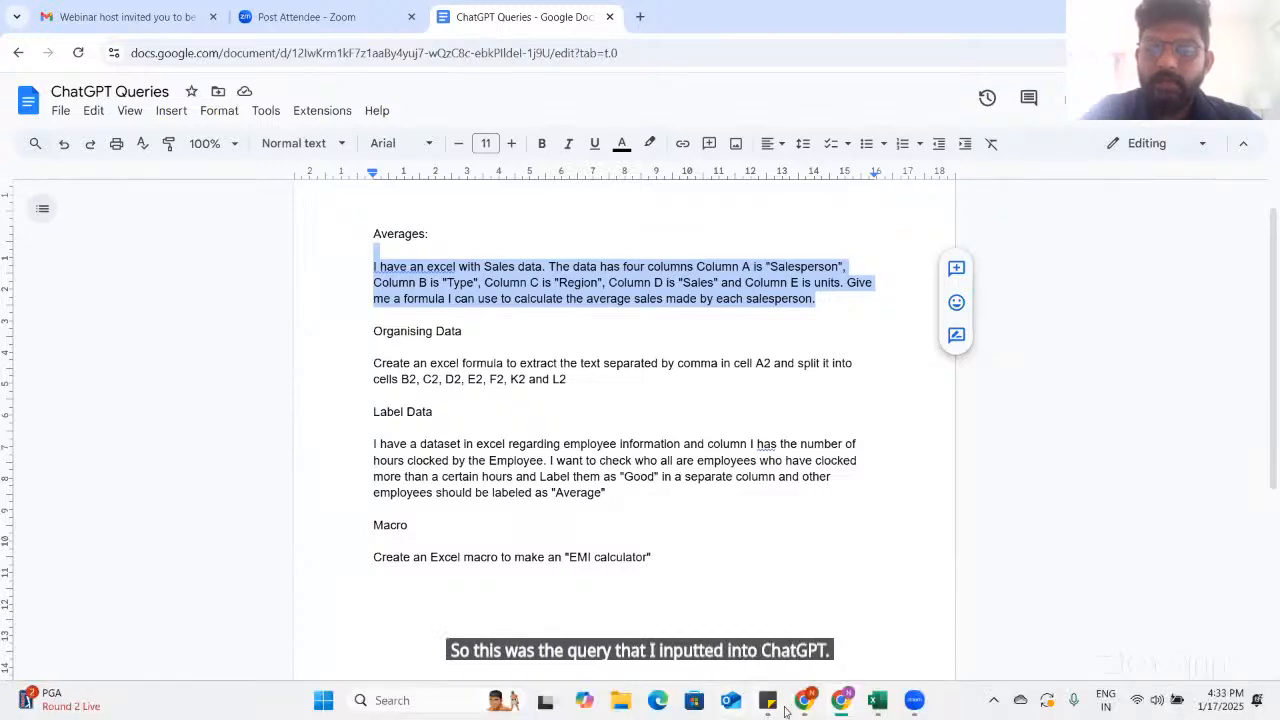
{"action": "mouse_move", "coordinate": [877, 703]}
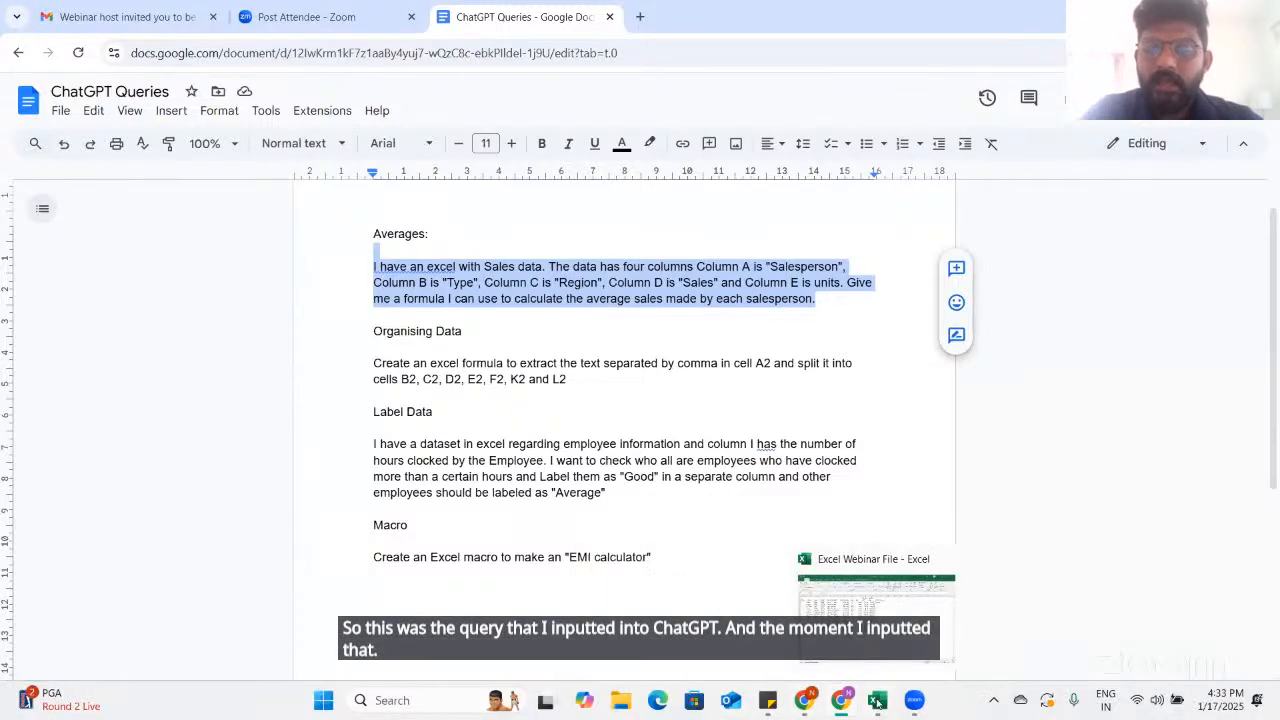
{"action": "left_click", "coordinate": [866, 638]}
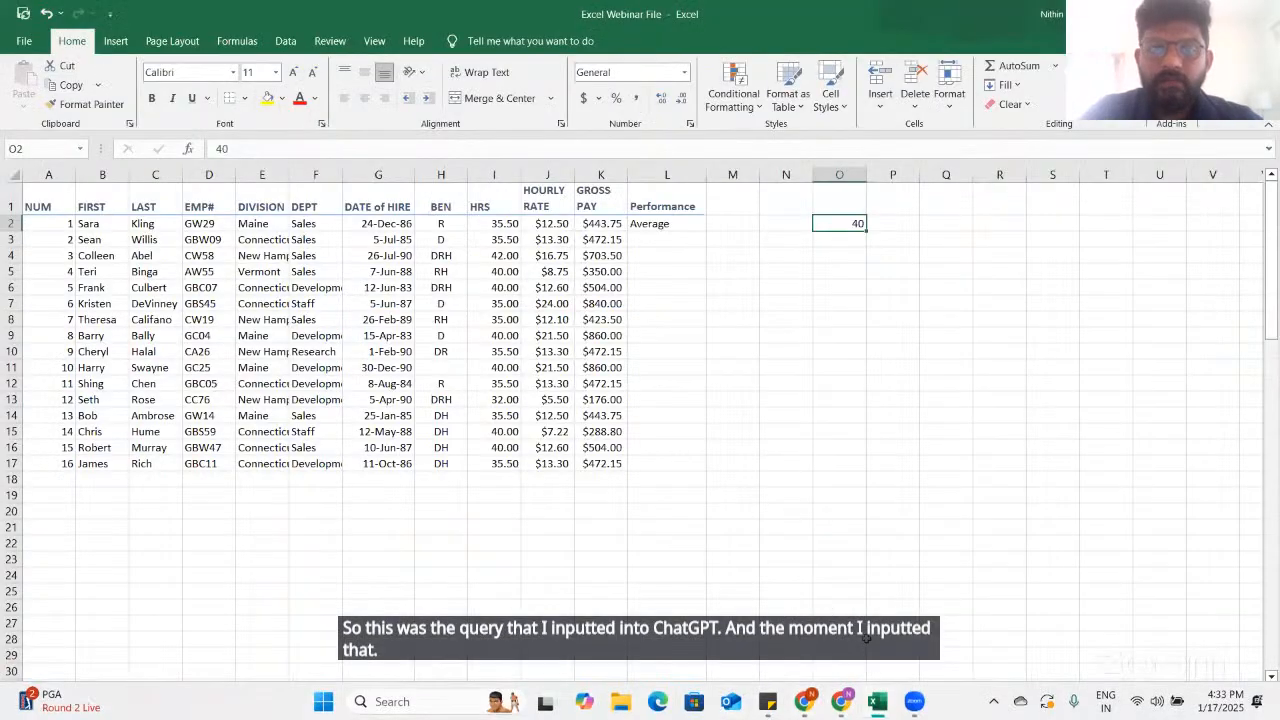
Review the IF formula in L2 of the Performance column against the hours in I2 and the threshold in O2
{"action": "left_click", "coordinate": [660, 223]}
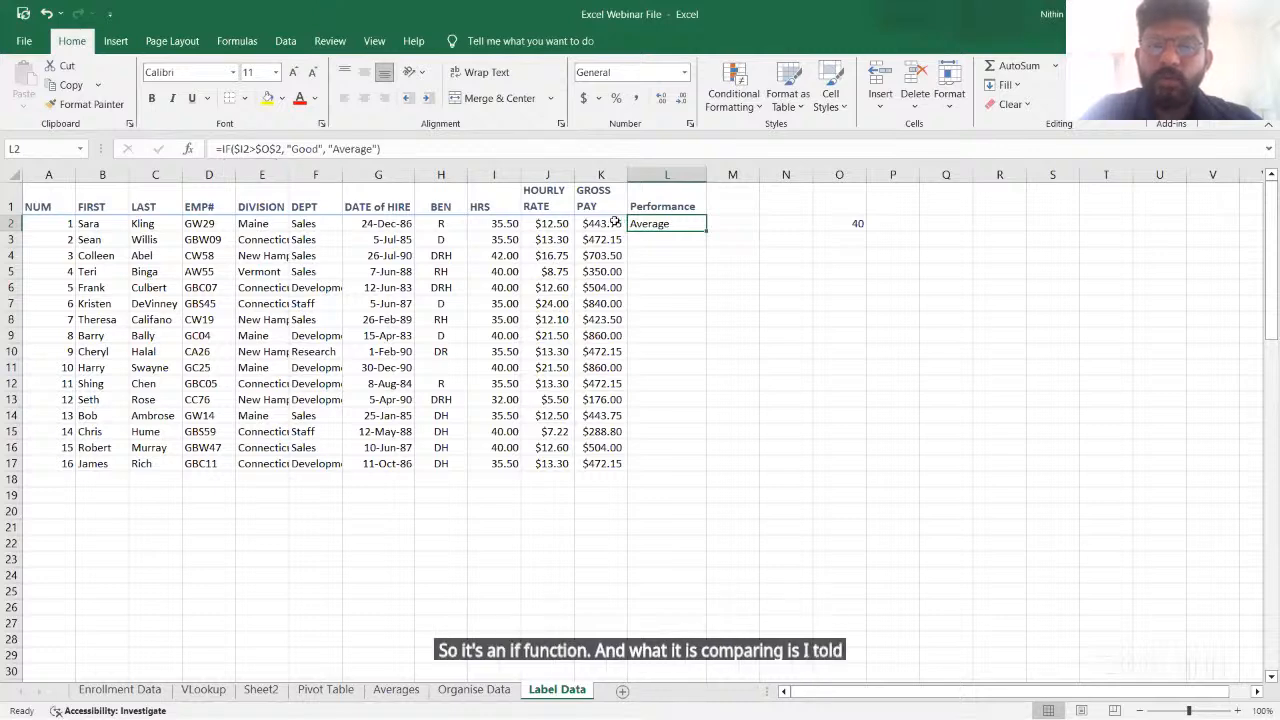
{"action": "left_click", "coordinate": [507, 224]}
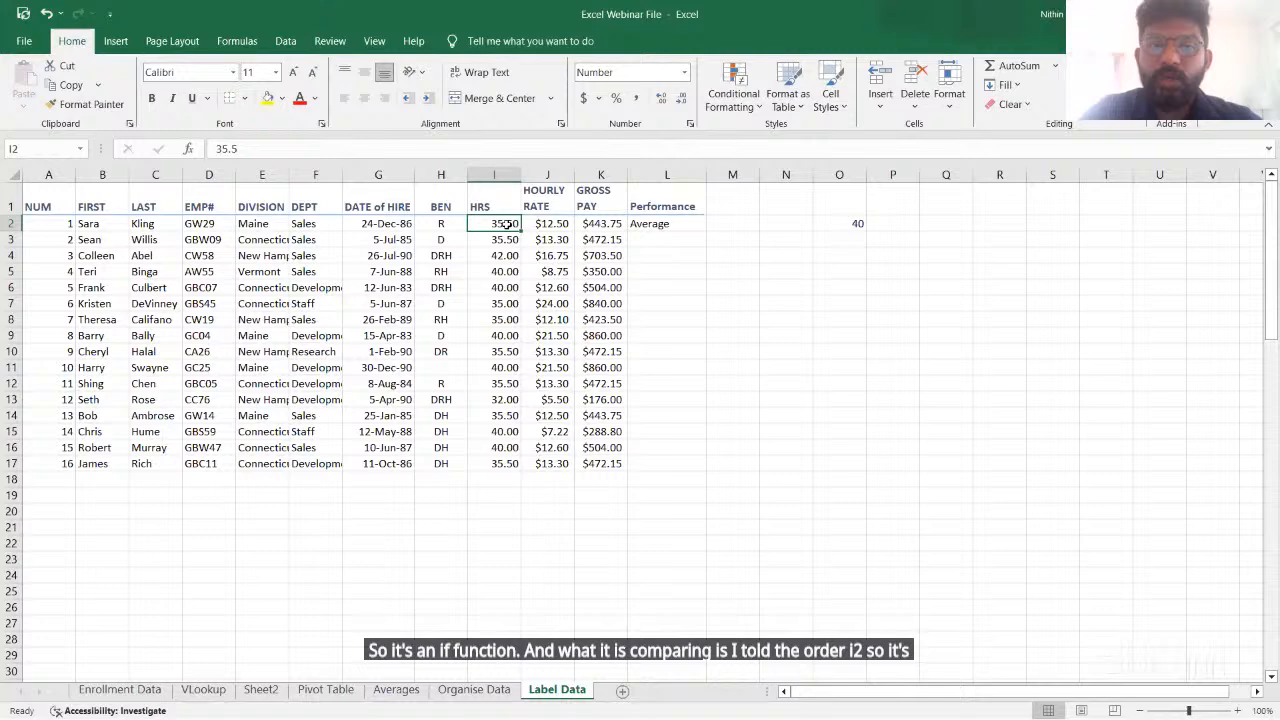
{"action": "left_click", "coordinate": [627, 224]}
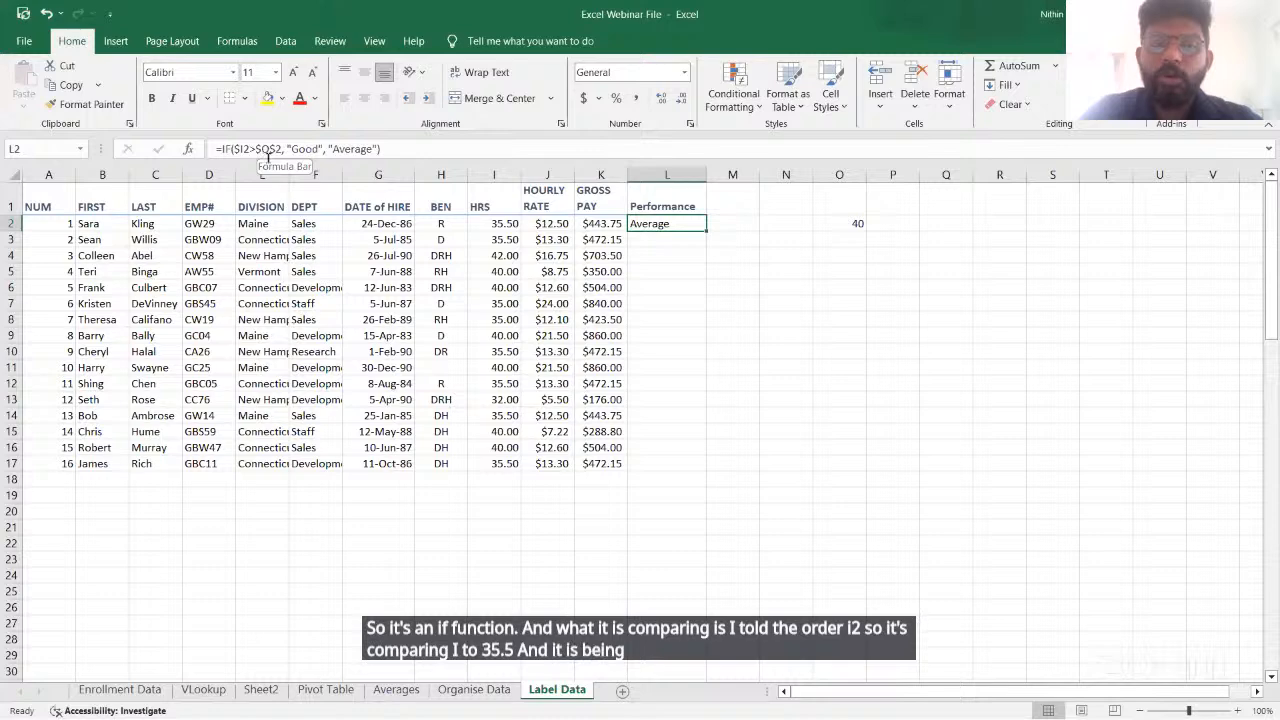
{"action": "left_click", "coordinate": [856, 222]}
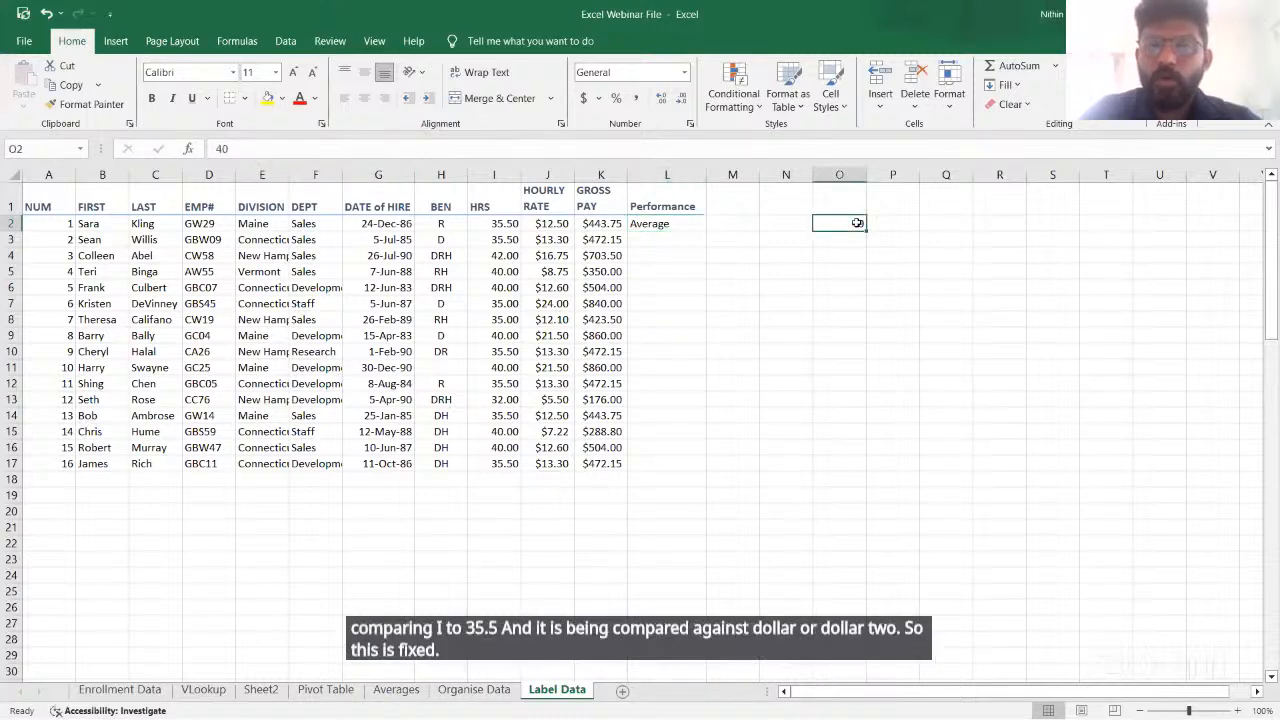
{"action": "left_click", "coordinate": [513, 224]}
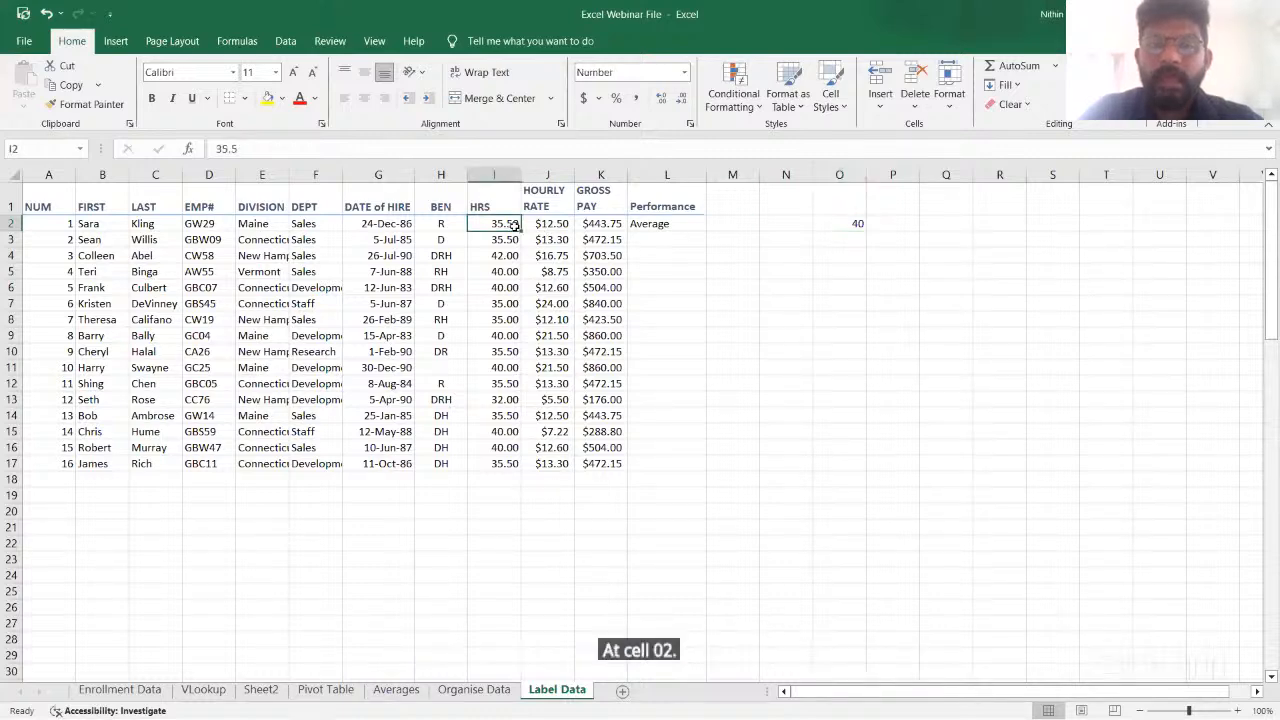
{"action": "left_click", "coordinate": [638, 228]}
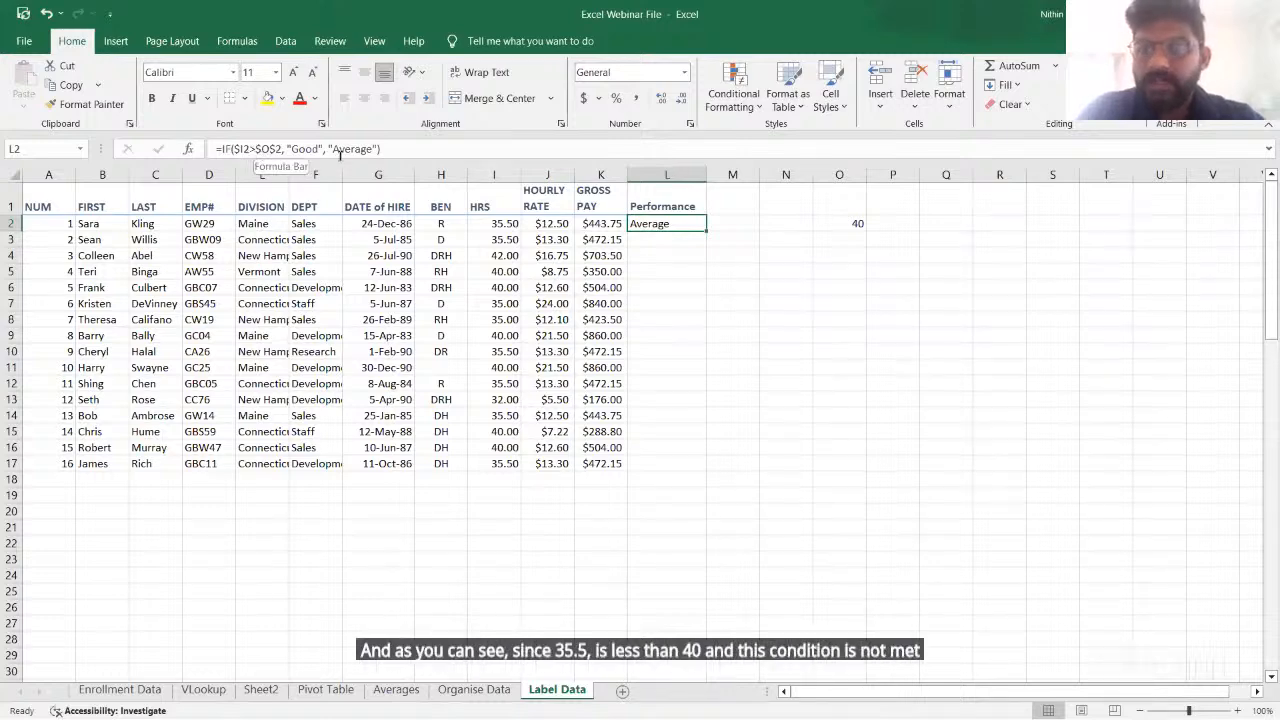
{"action": "left_click", "coordinate": [669, 321]}
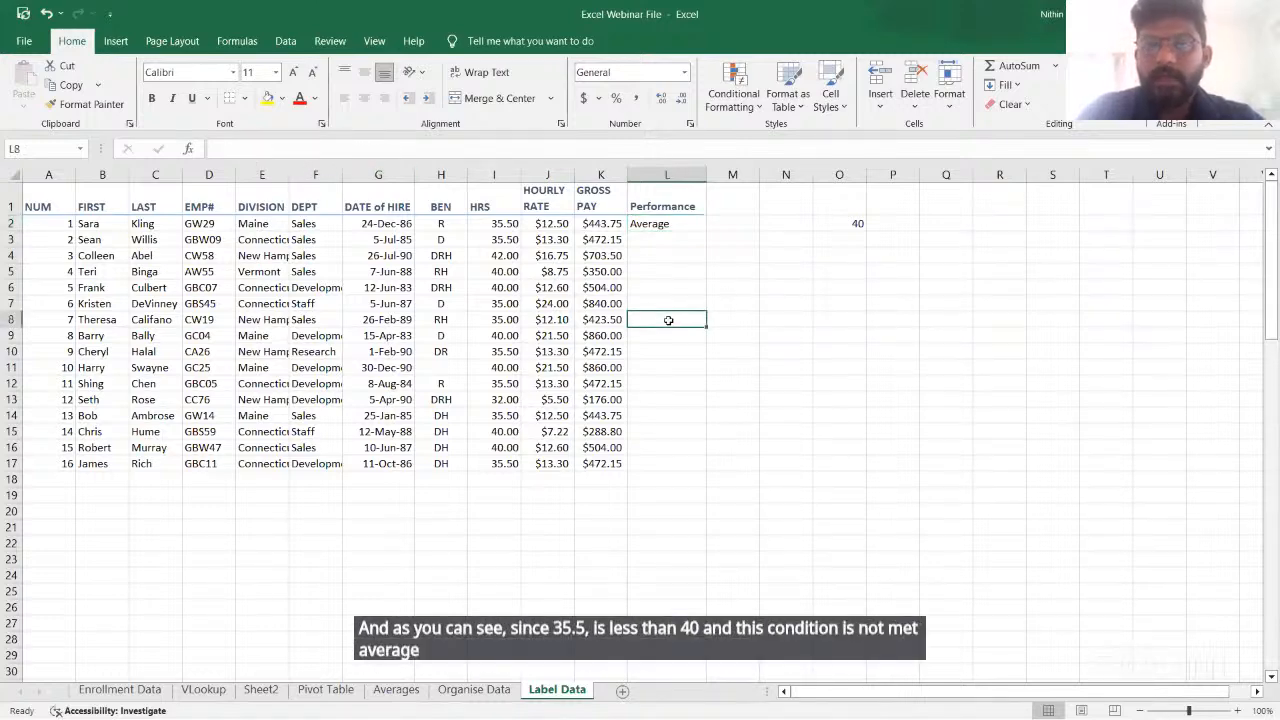
Fill the Performance formula from L2 down through L17
{"action": "left_click", "coordinate": [634, 226]}
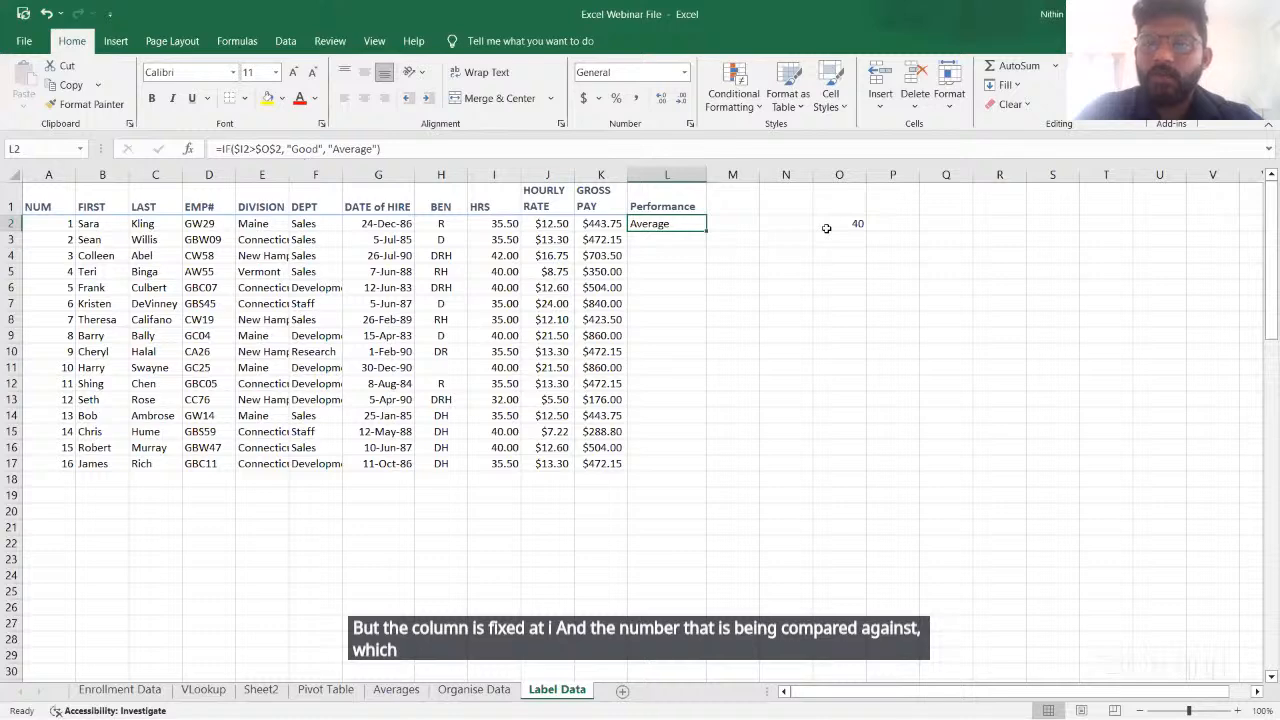
{"action": "double_click", "coordinate": [706, 230]}
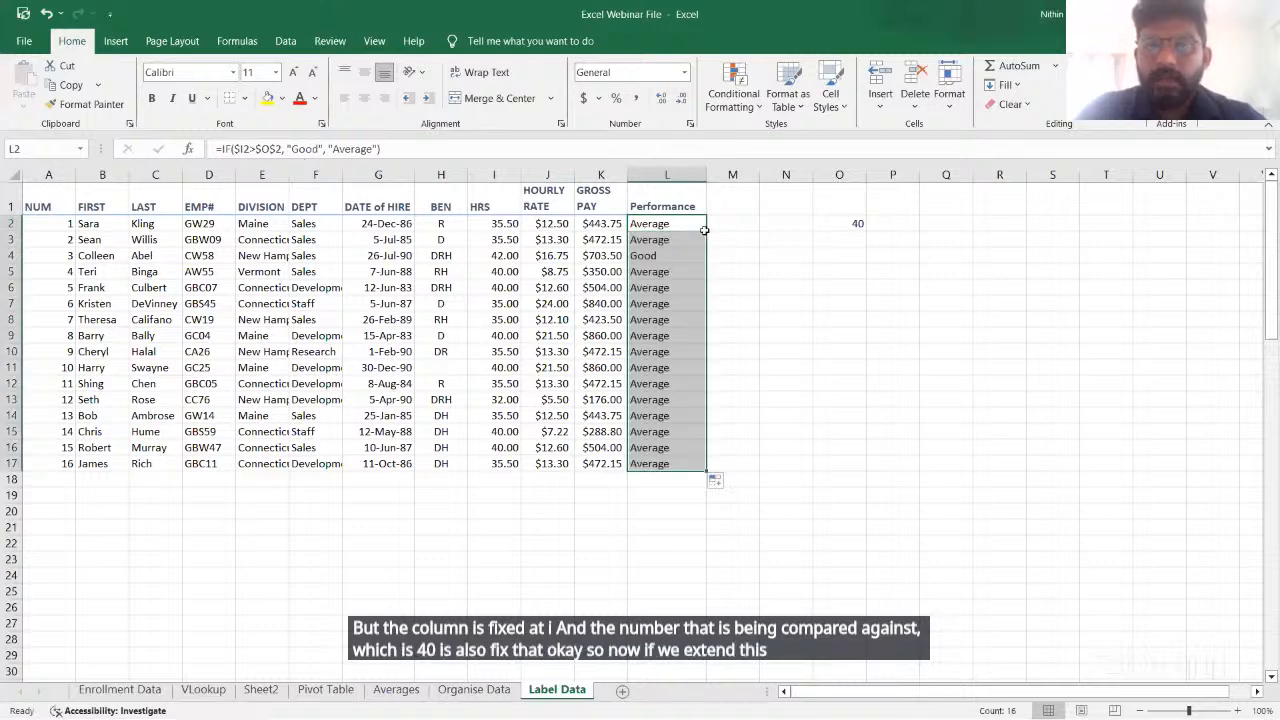
{"action": "left_click", "coordinate": [738, 335]}
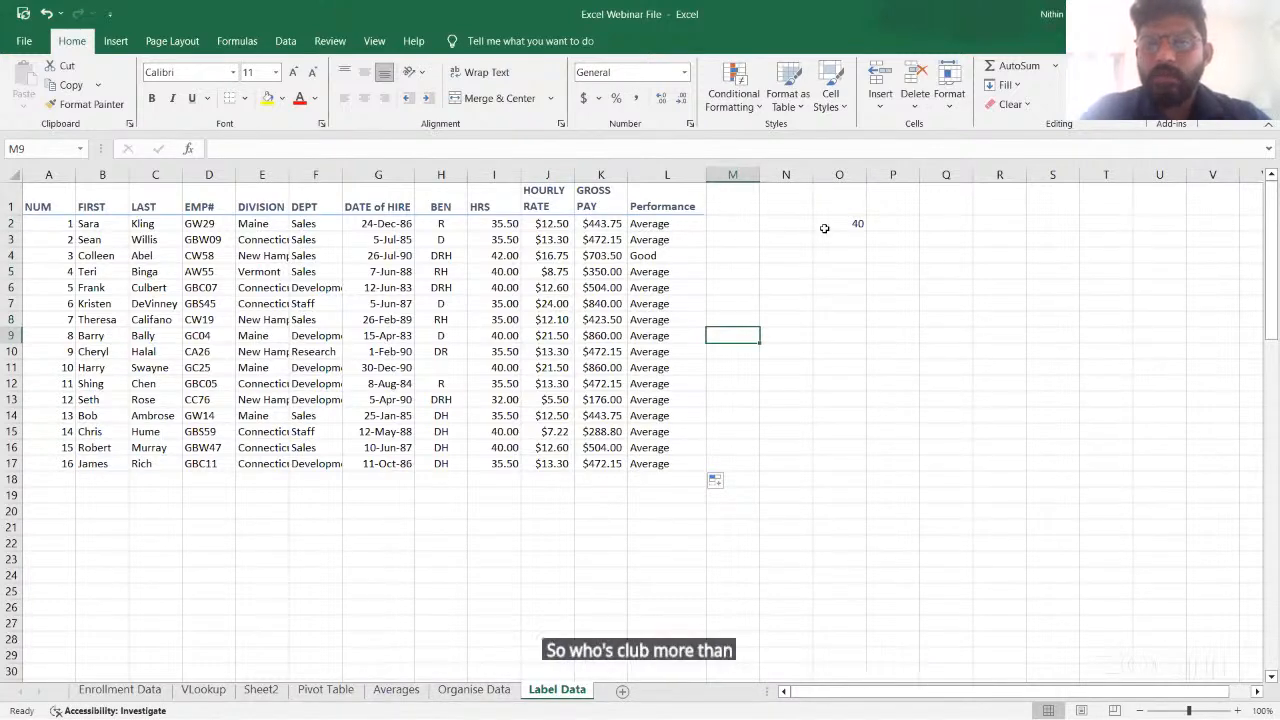
Set the hours threshold in O2 to 35 and check the Performance formula in L2
{"action": "left_click", "coordinate": [822, 230]}
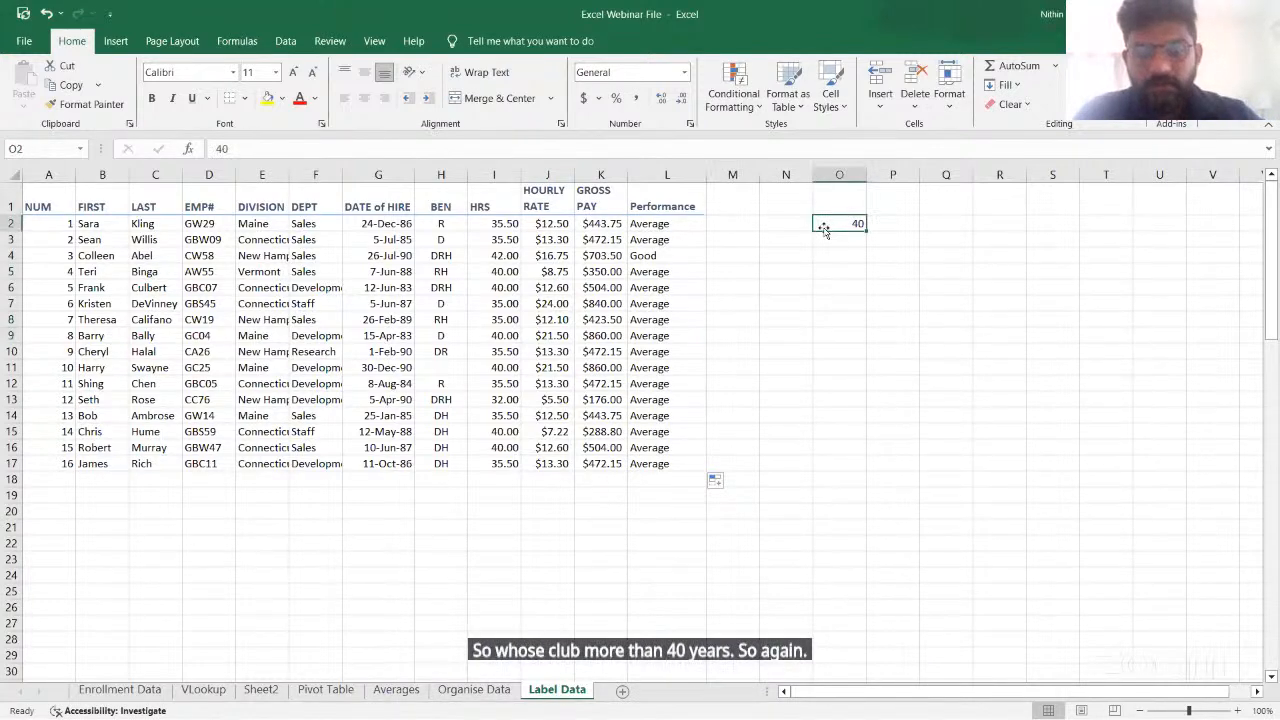
{"action": "type", "text": "35"}
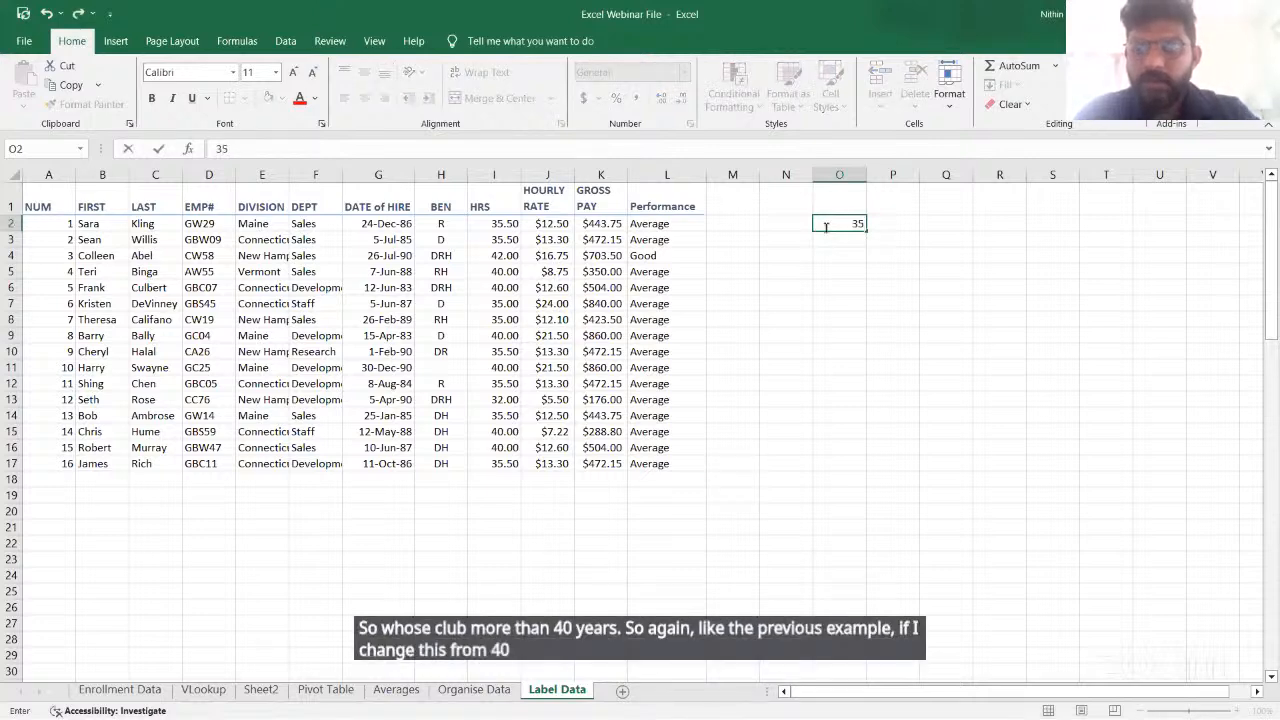
{"action": "key", "text": "Return"}
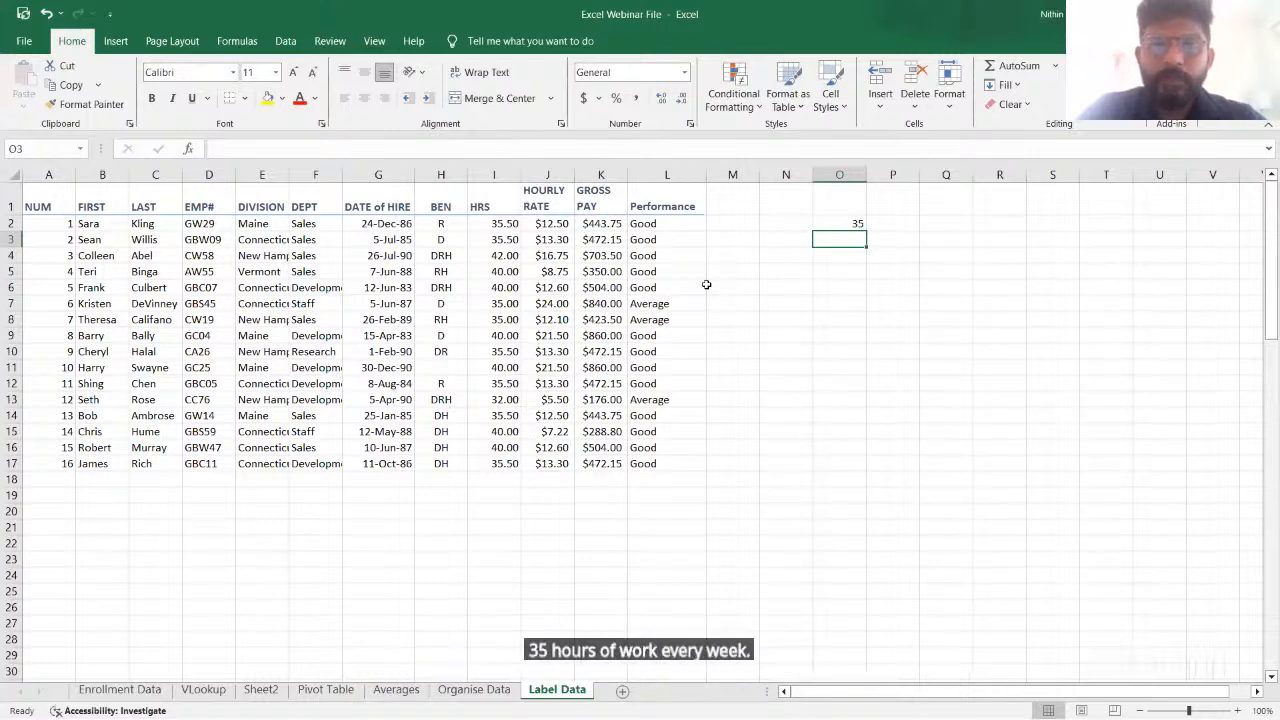
{"action": "left_click", "coordinate": [667, 224]}
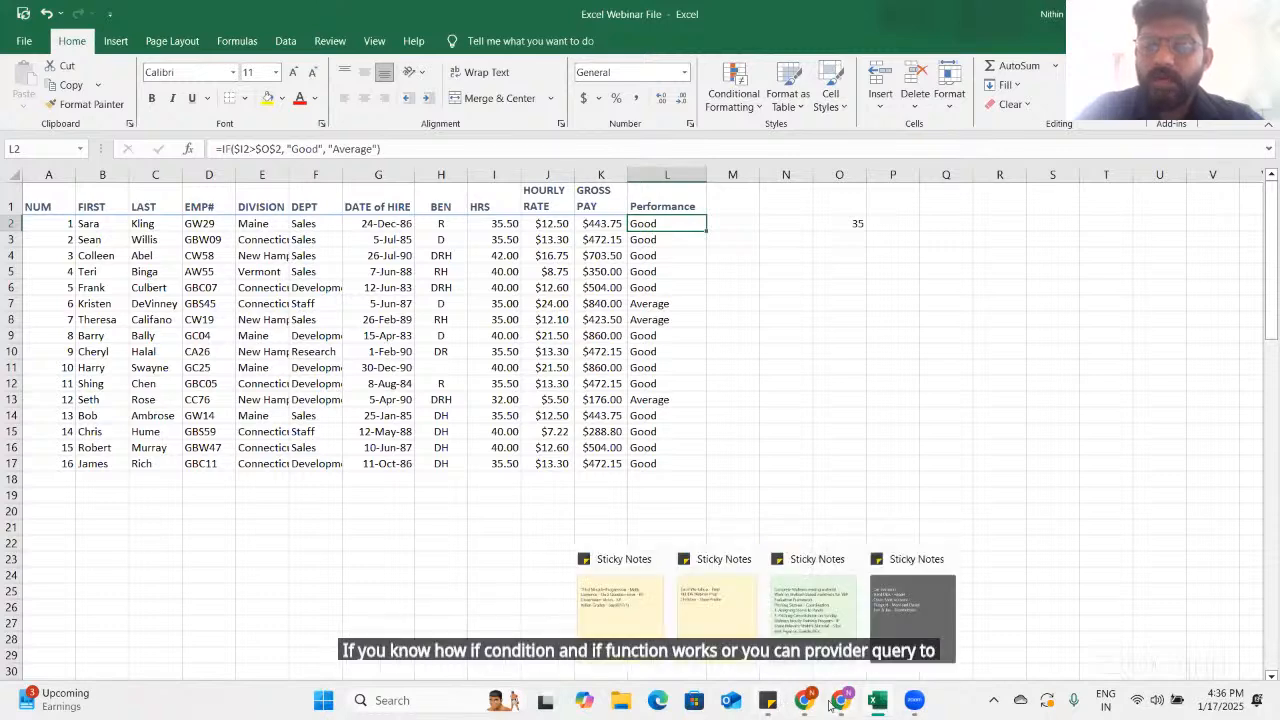
Switch to the ChatGPT Queries document, highlight the employee-hours prompt under "Label Data", and switch back to the Excel workbook
{"action": "mouse_move", "coordinate": [845, 703]}
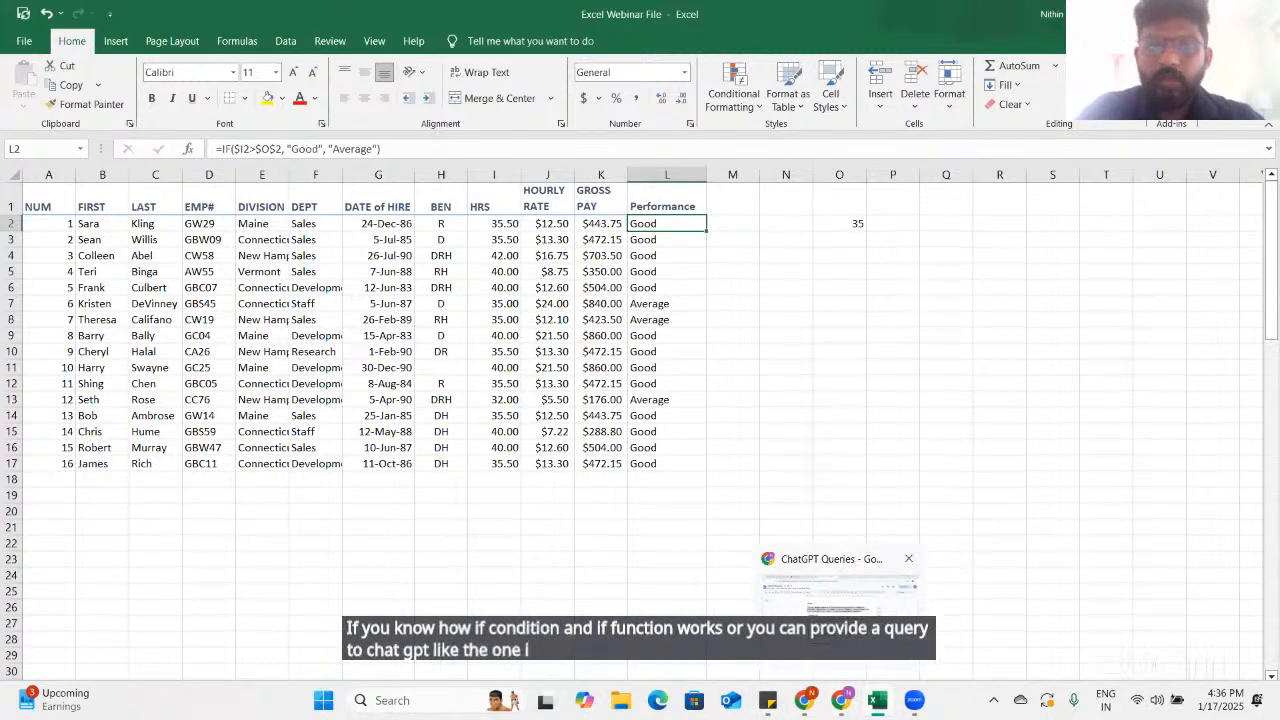
{"action": "left_click", "coordinate": [838, 630]}
{"action": "left_click_drag", "start_coordinate": [607, 493], "coordinate": [382, 446]}
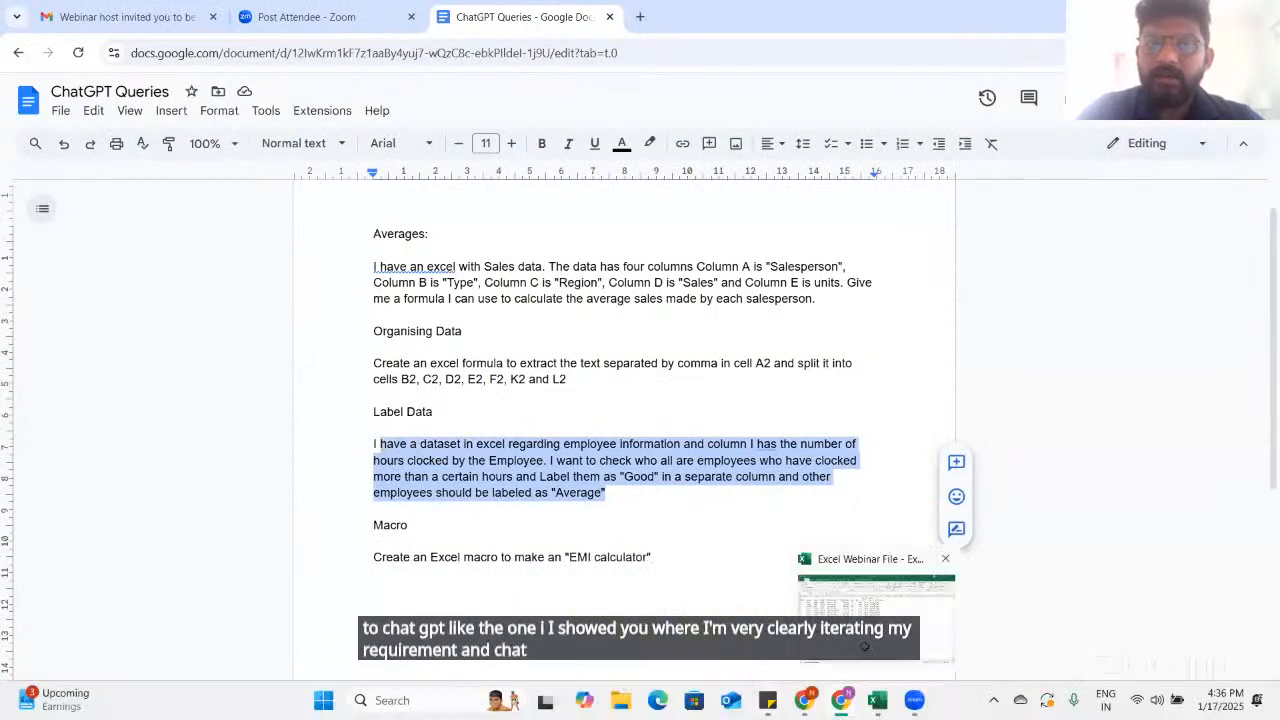
{"action": "left_click", "coordinate": [877, 705]}
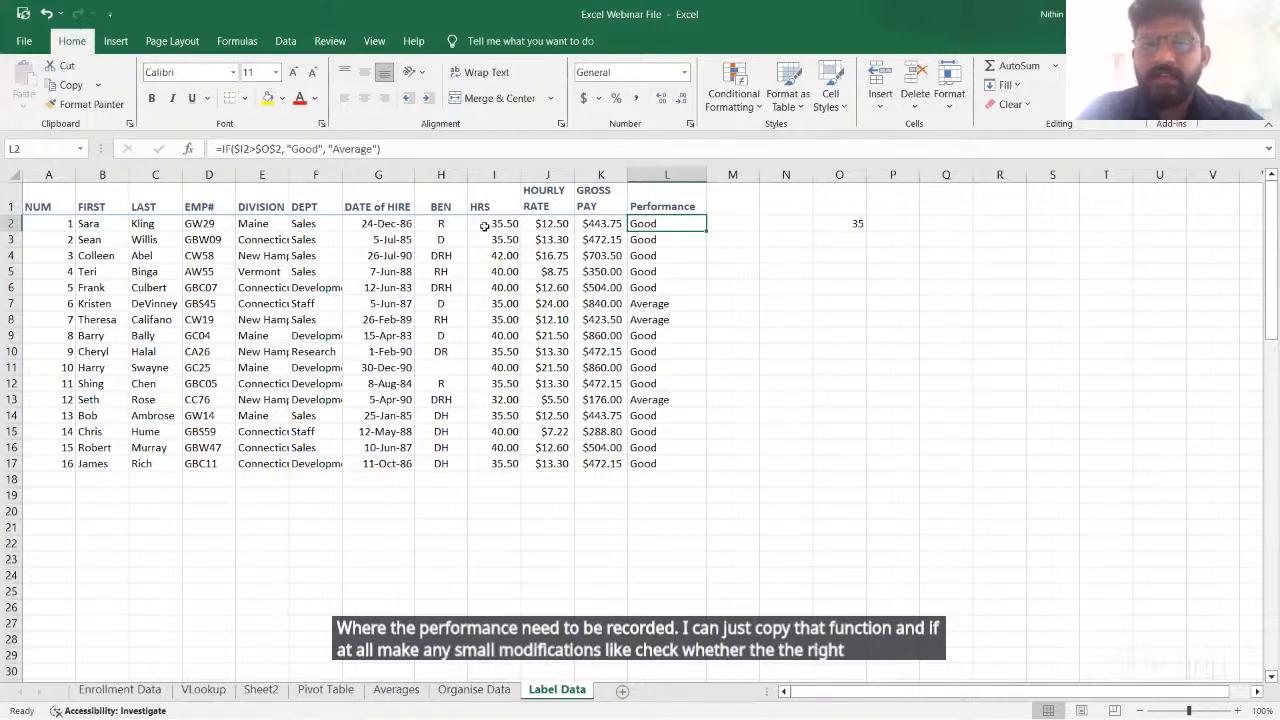
Check the threshold in O2 against the Performance formula in L2, and return to the Organise Data sheet
{"action": "left_click", "coordinate": [830, 224]}
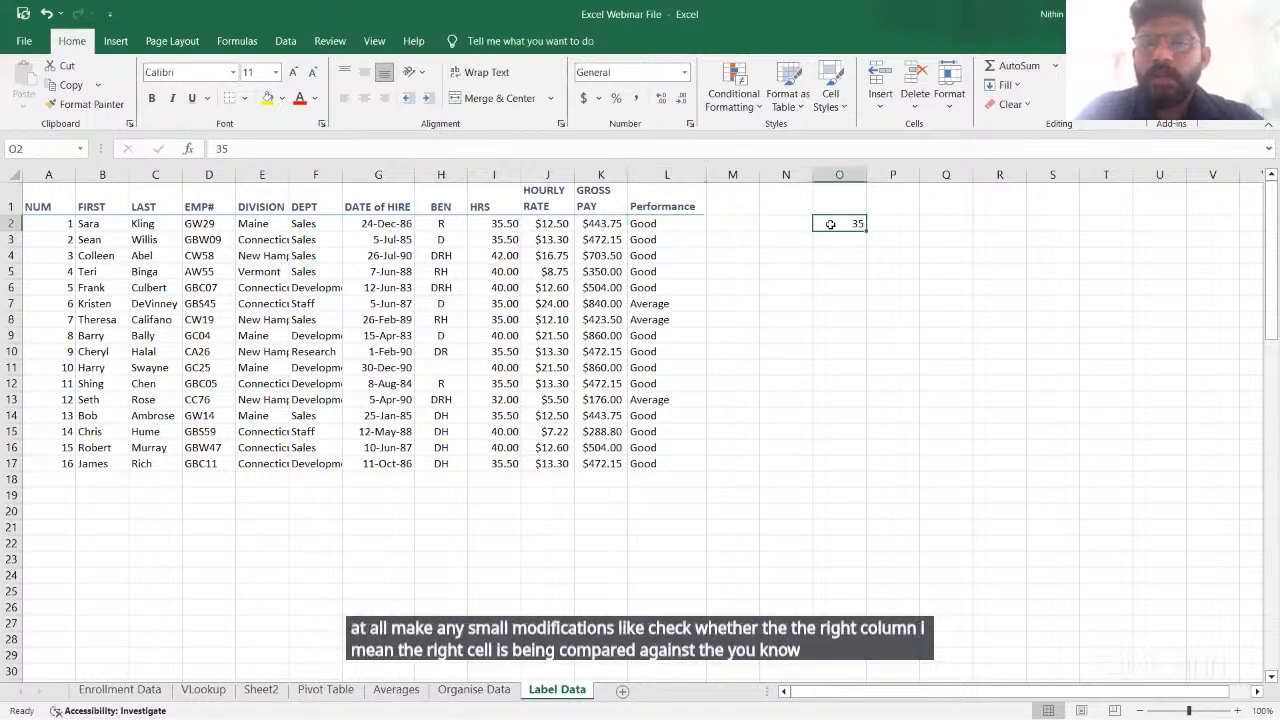
{"action": "left_click", "coordinate": [684, 223]}
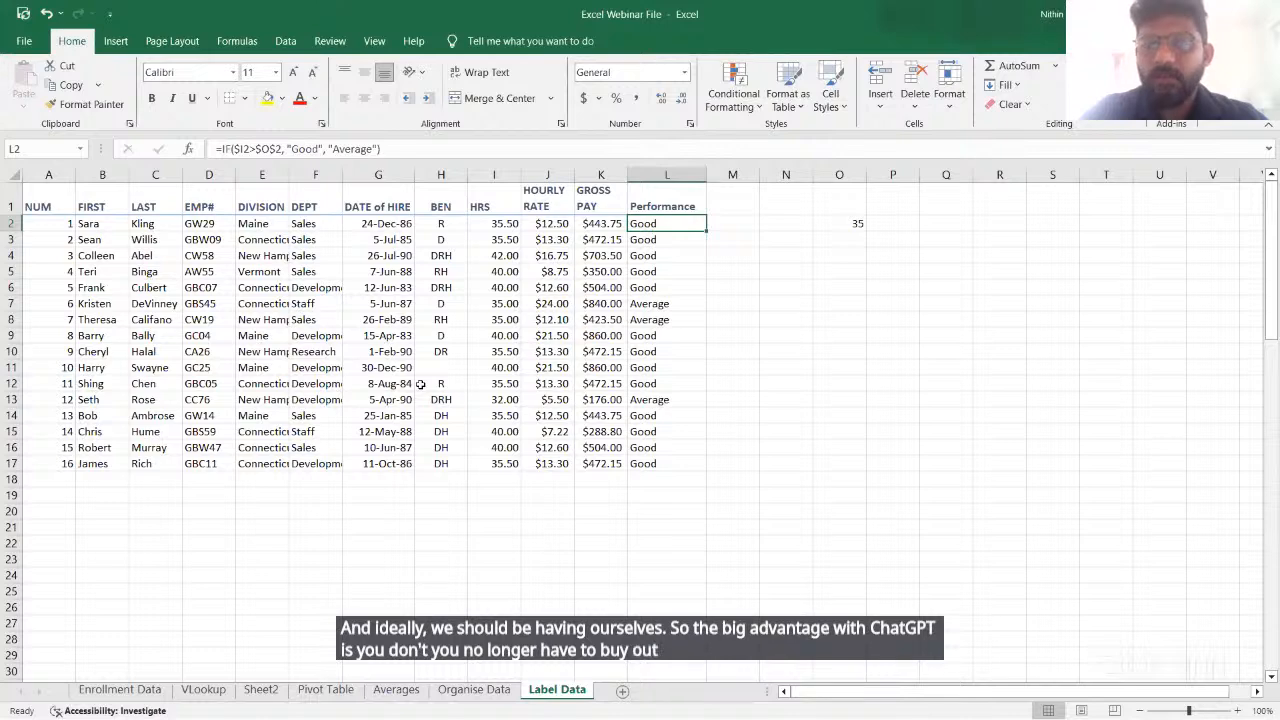
{"action": "left_click", "coordinate": [474, 690]}
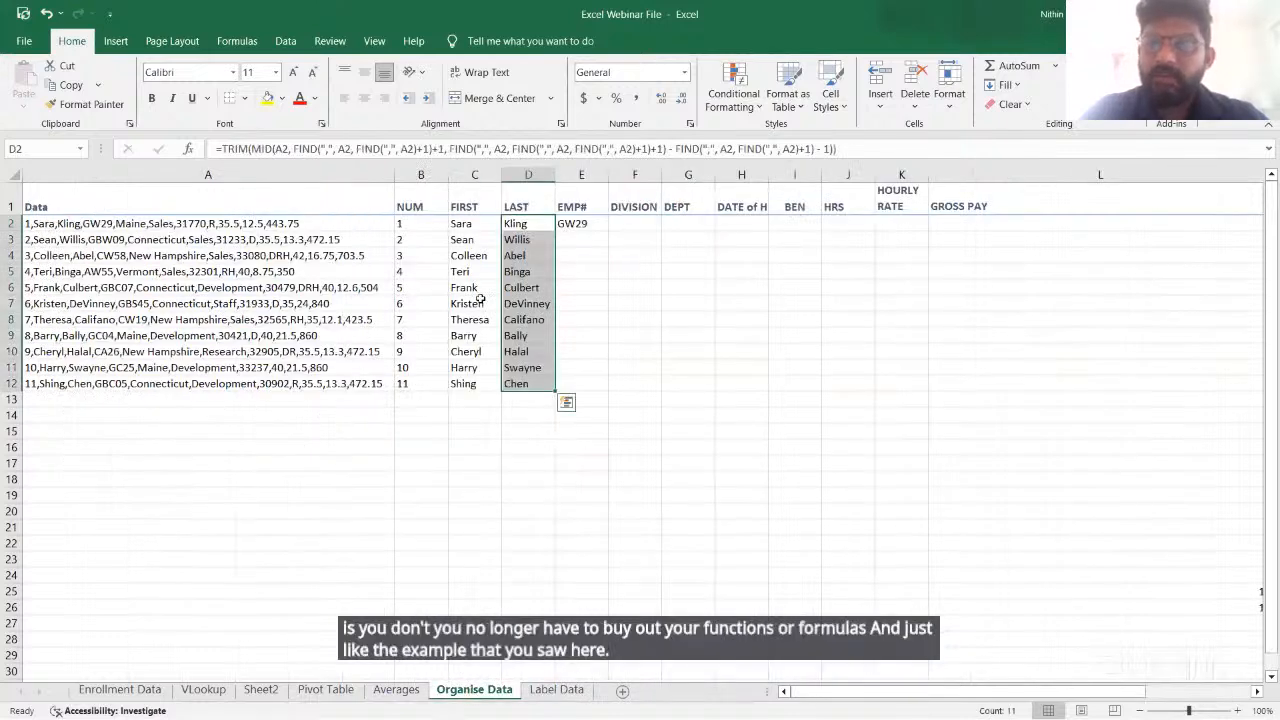